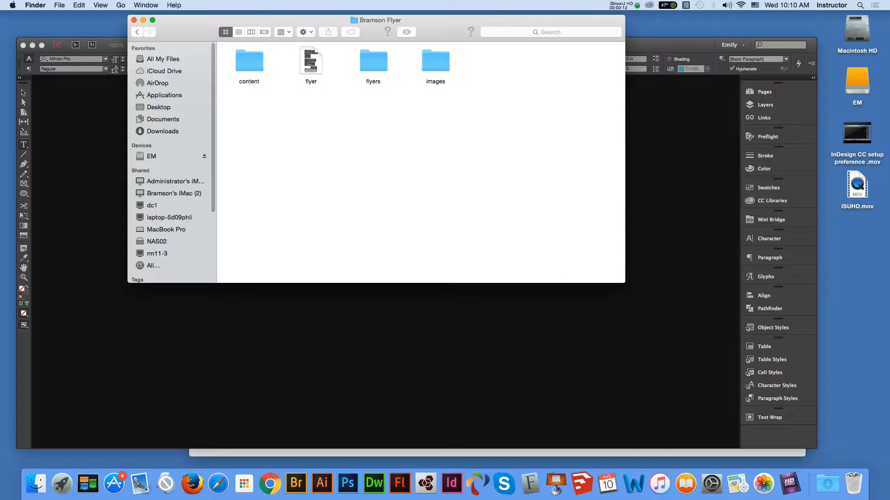
Open content.doc from the content folder to review the flyer text, and go back to the Bramson Flyer folder.
double_click(249, 61)
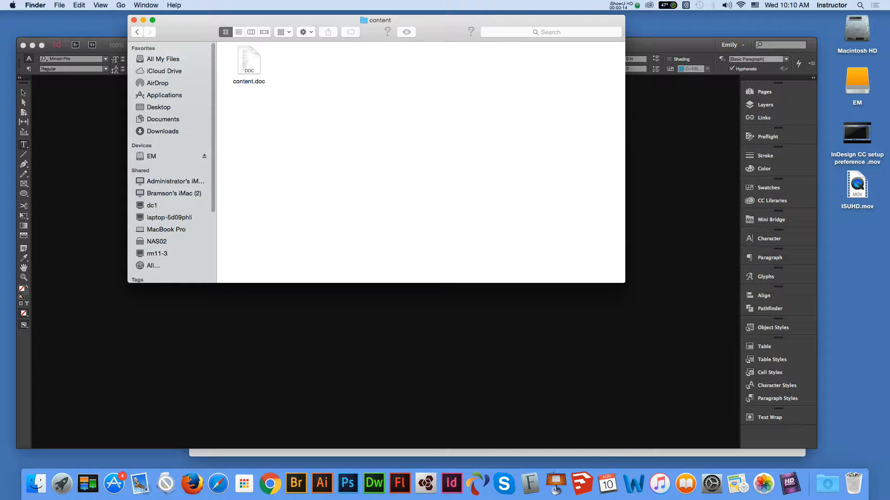
double_click(249, 61)
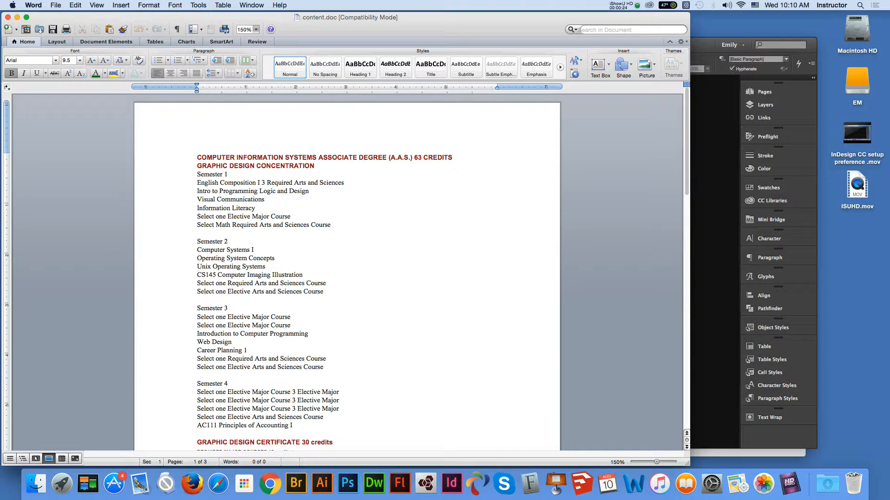
drag(371, 17, 471, 93)
click(444, 56)
click(137, 32)
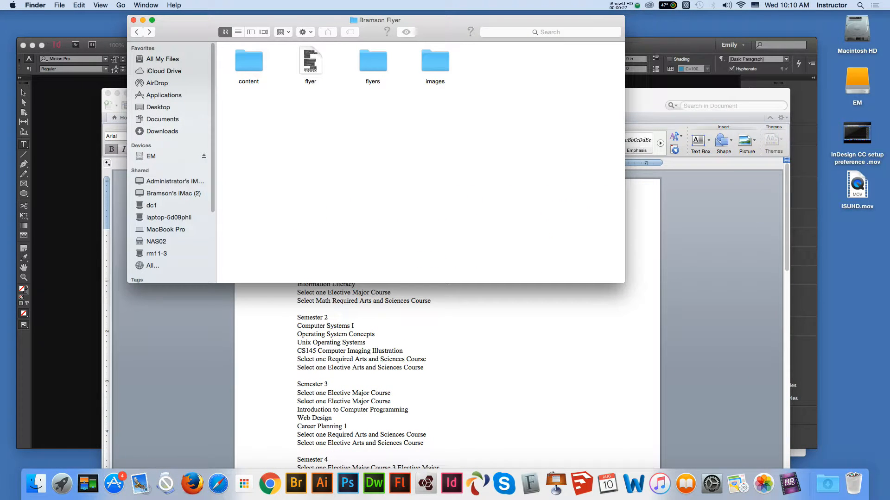
Examine the files in the images and flyers folders and return to the Bramson Flyer folder.
double_click(435, 61)
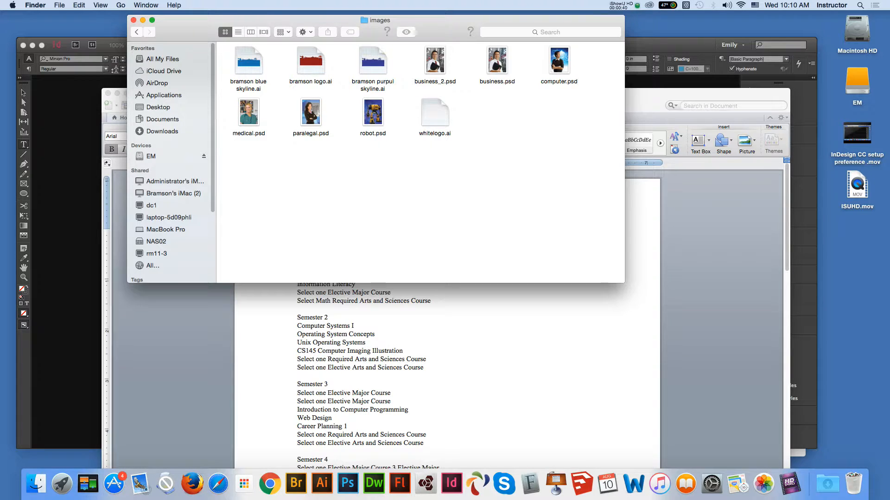
click(137, 32)
click(373, 61)
double_click(373, 61)
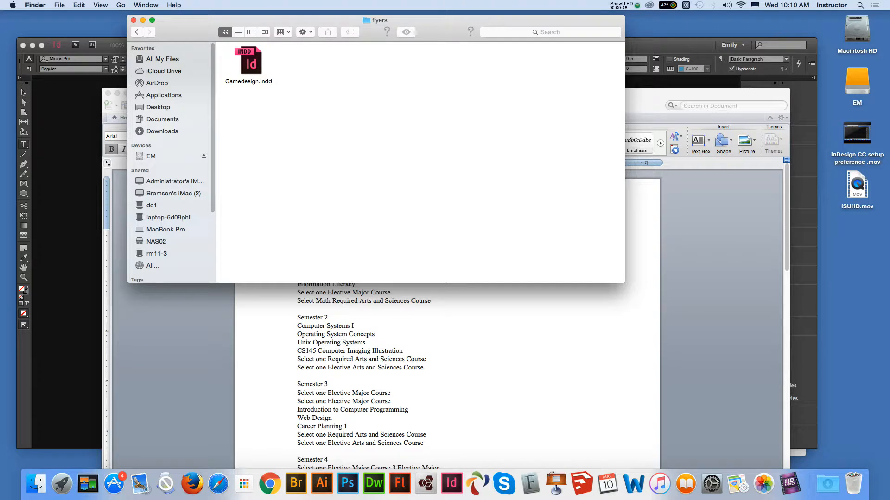
key(super+bracketleft)
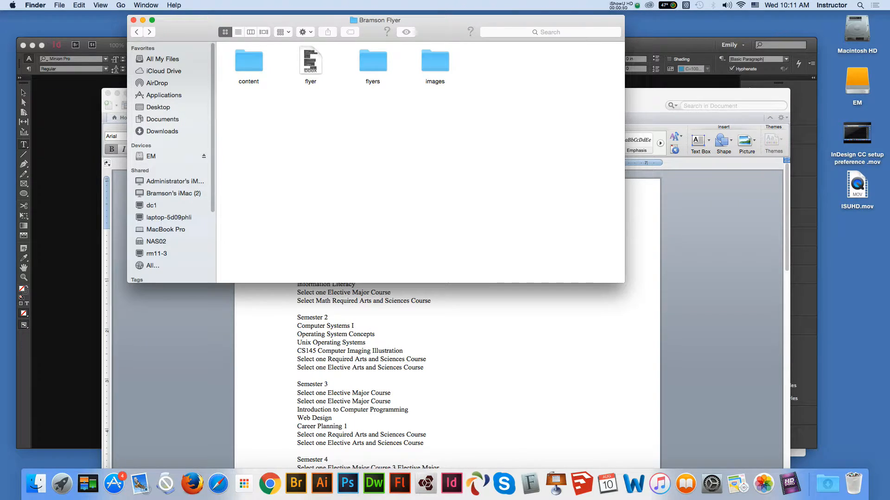
Switch to InDesign and set up a new print document with facing pages off and 2 pages.
key(super+Tab)
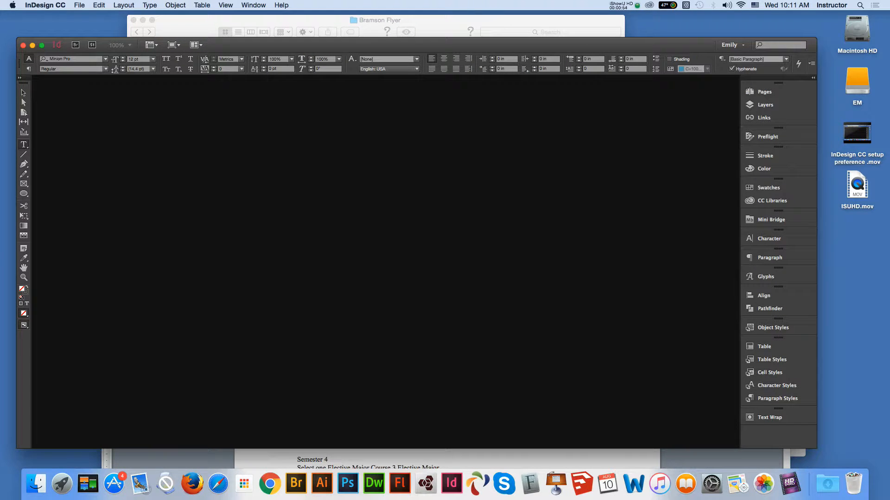
click(80, 5)
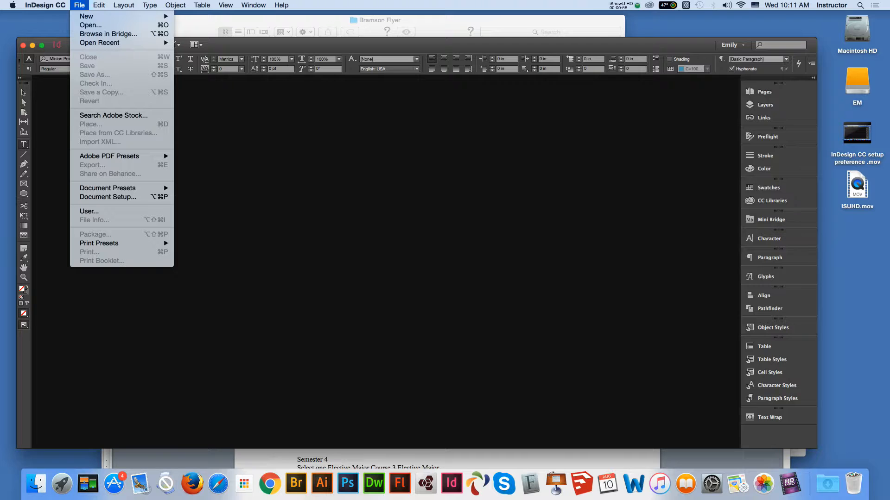
mouse_move(87, 17)
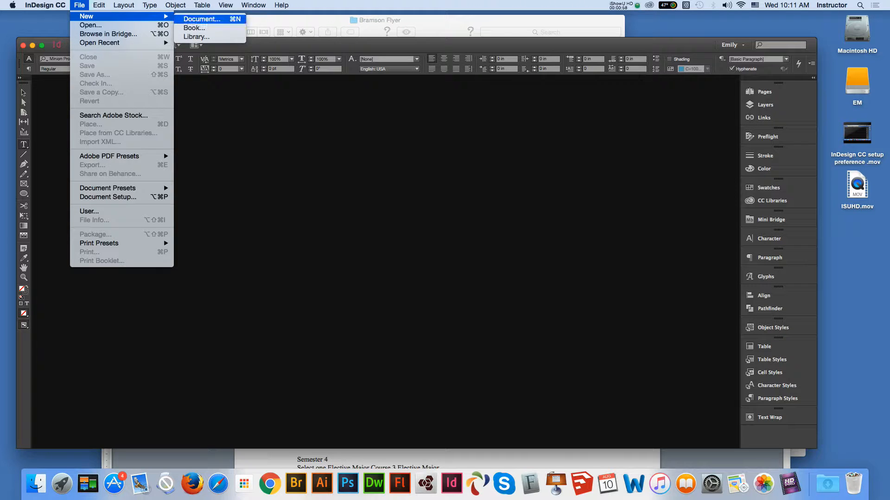
click(202, 19)
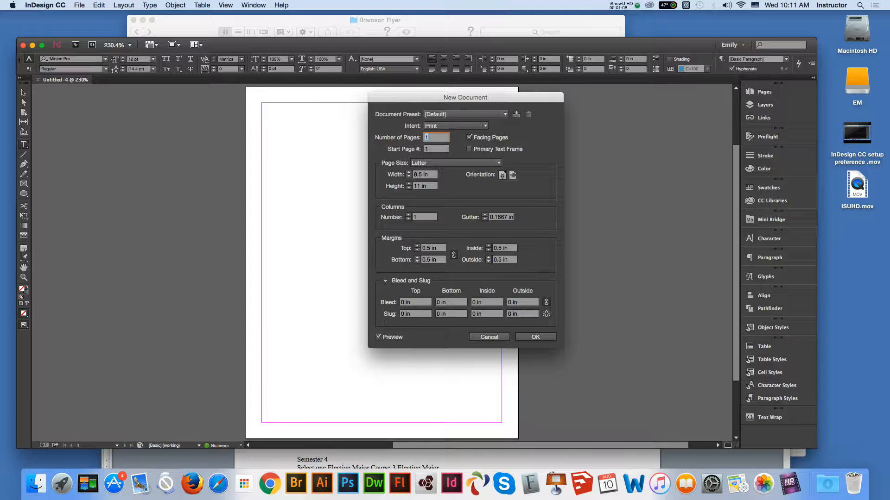
click(469, 137)
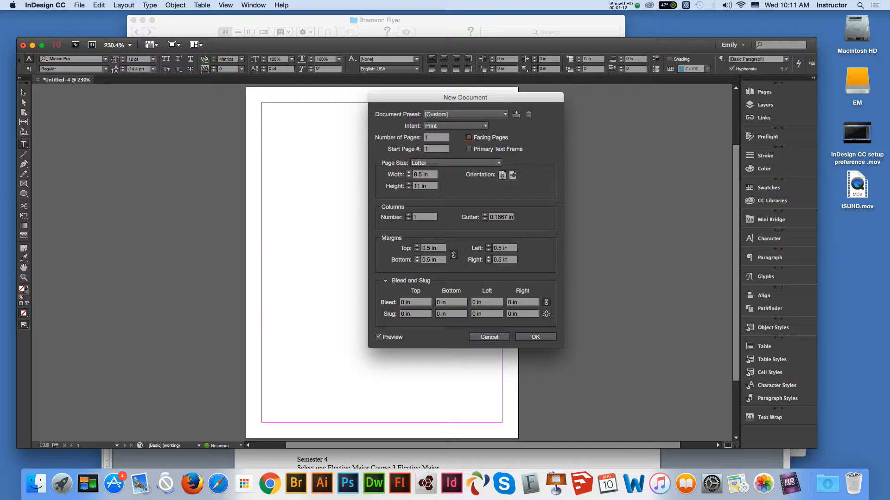
double_click(427, 137)
text(2)
key(Tab)
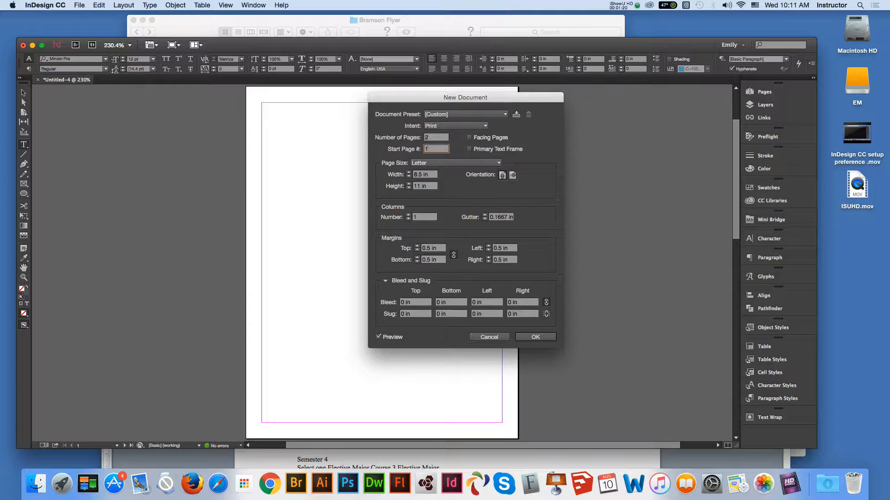
Keep the 8.5 × 11 in page size and set the bleed to 0.125 in on all sides.
click(424, 186)
click(427, 175)
key(Tab)
click(404, 302)
text(.125)
key(Tab)
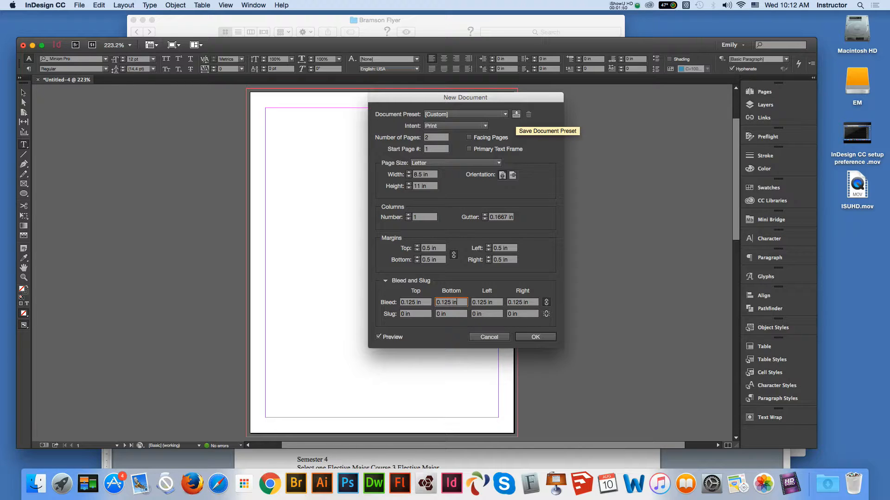
Save the settings as a document preset named Bramson_flyer and create the document.
click(515, 115)
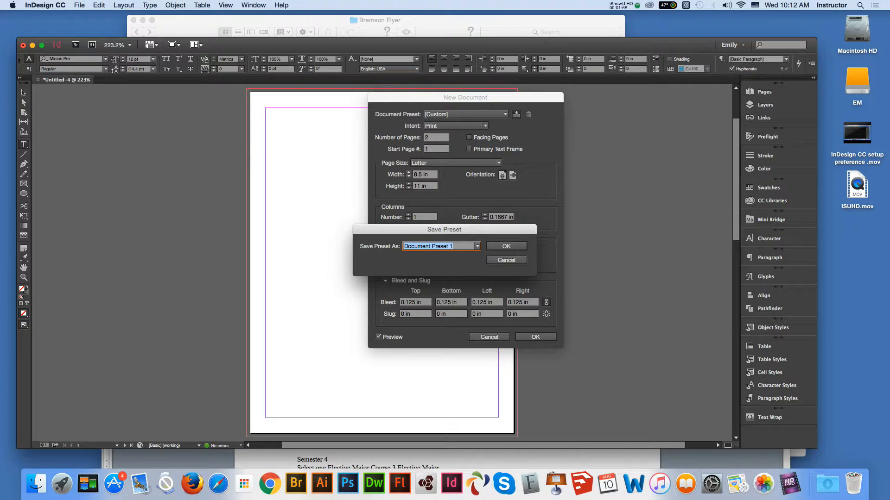
text(F)
key(BackSpace)
key(BackSpace)
text(Bramson_flyer)
key(Return)
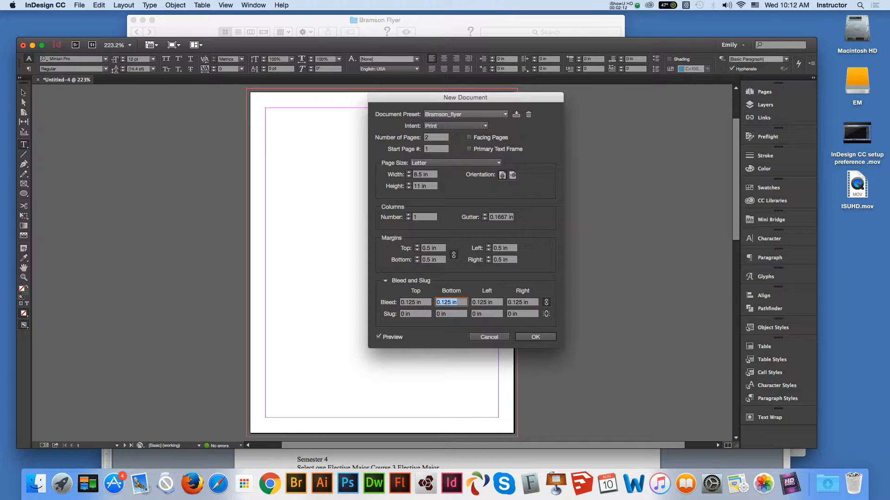
key(Return)
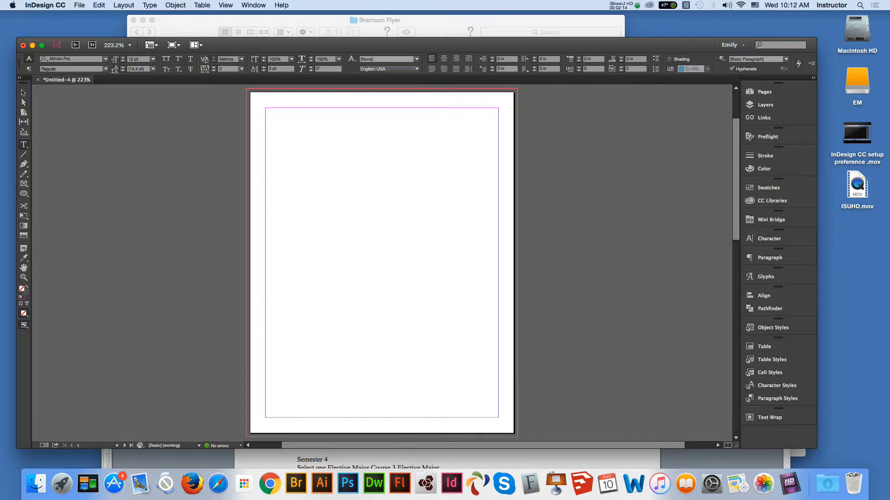
Show the document's pages in an enlarged list and open A-Master for editing.
key(v)
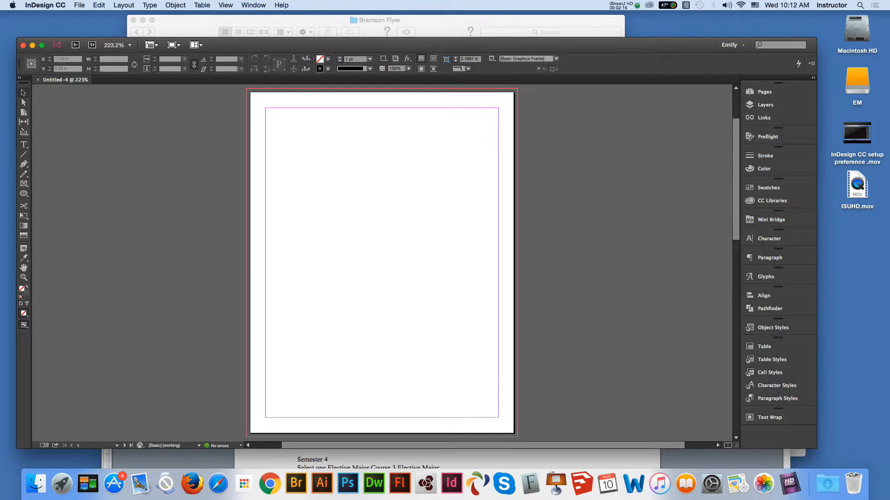
click(764, 92)
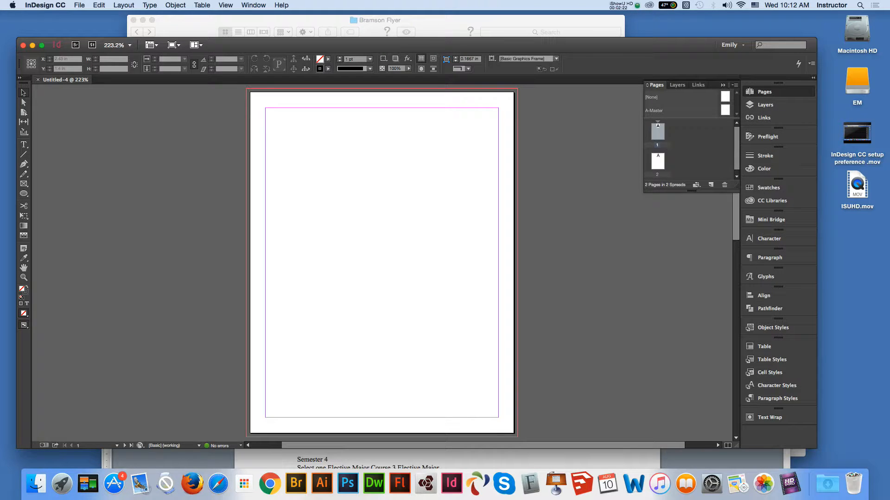
drag(643, 192, 613, 250)
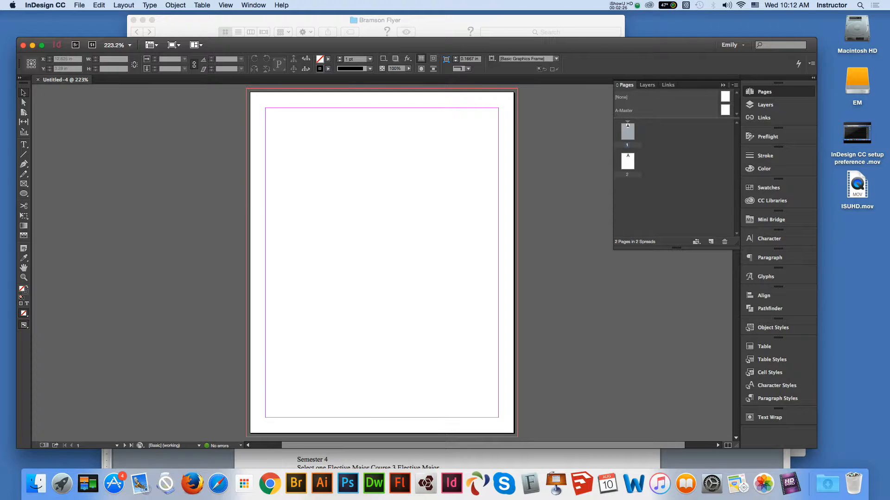
click(628, 162)
click(725, 111)
double_click(725, 110)
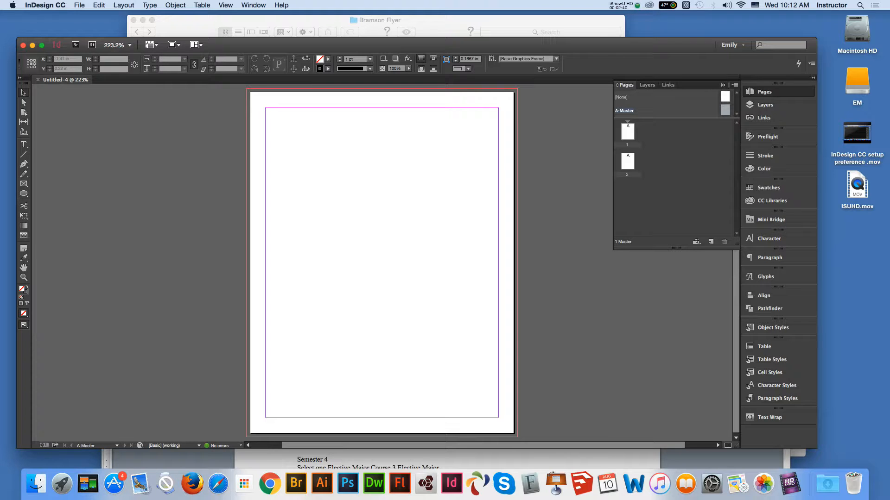
Draw a graphic frame about 8.75 × 2.1 in across the master's upper bleed and place bramson purpul skyline.ai in it.
click(24, 183)
drag(247, 88, 519, 173)
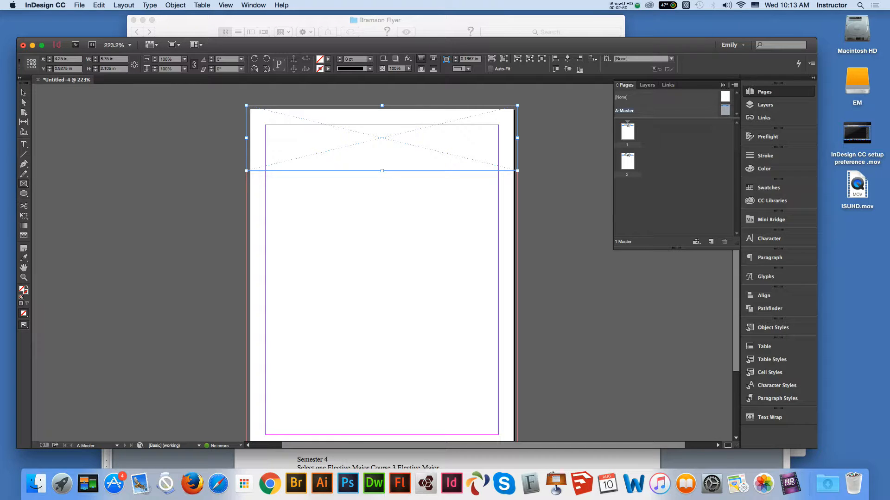
click(79, 5)
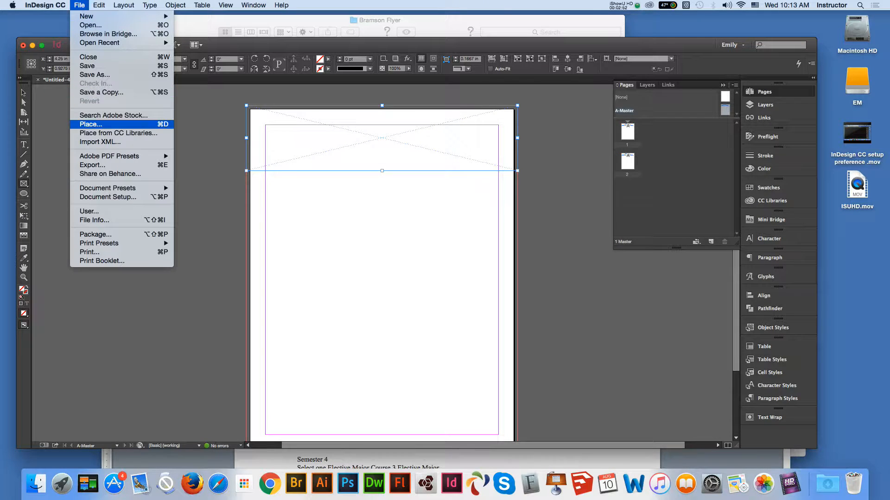
click(91, 124)
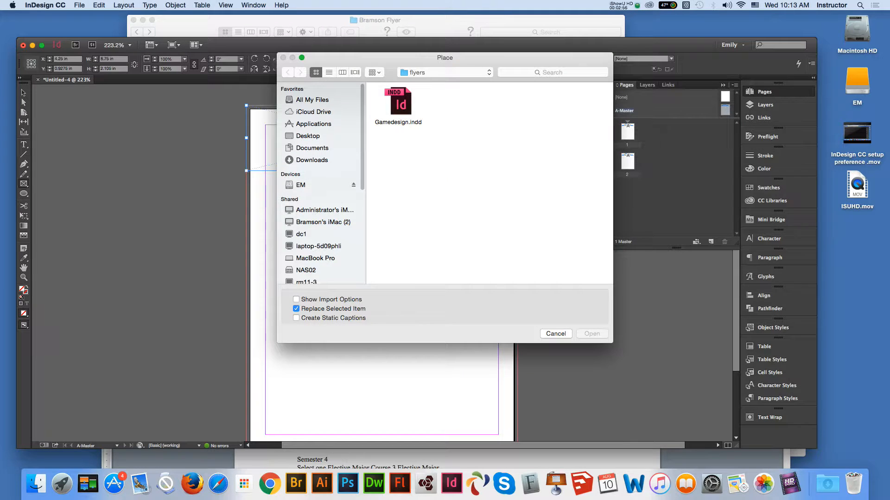
click(444, 72)
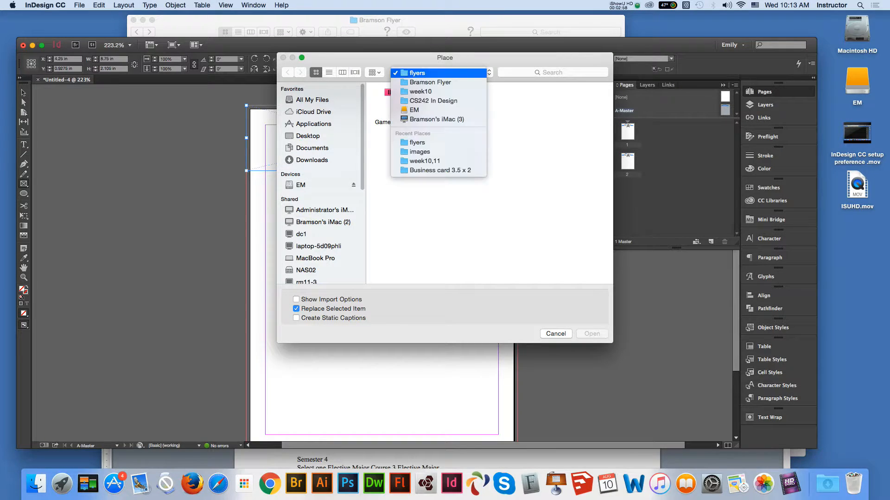
click(431, 82)
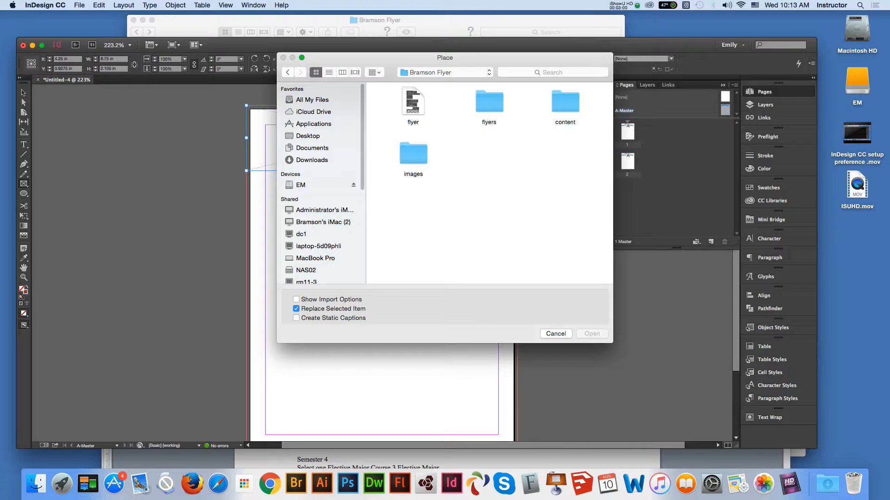
double_click(413, 154)
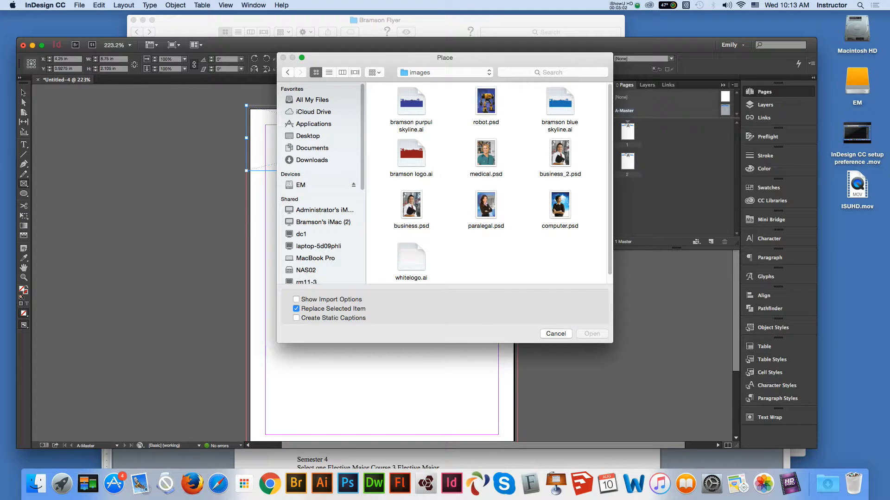
click(411, 102)
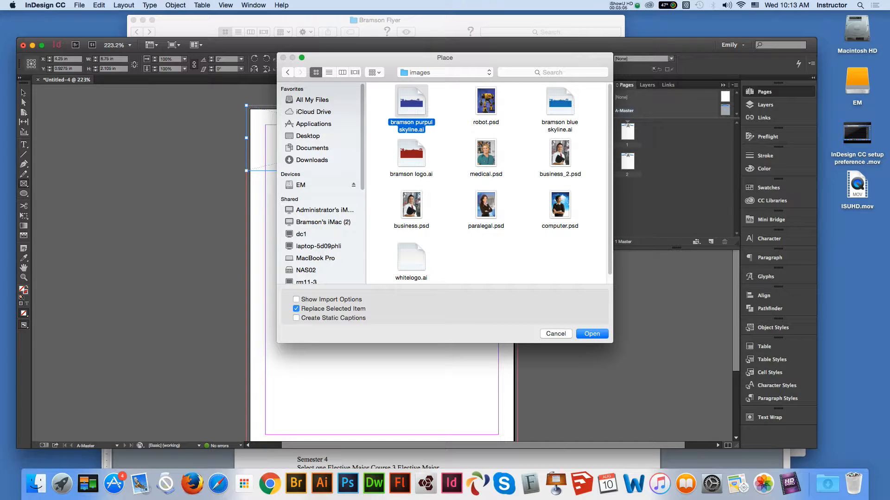
click(592, 334)
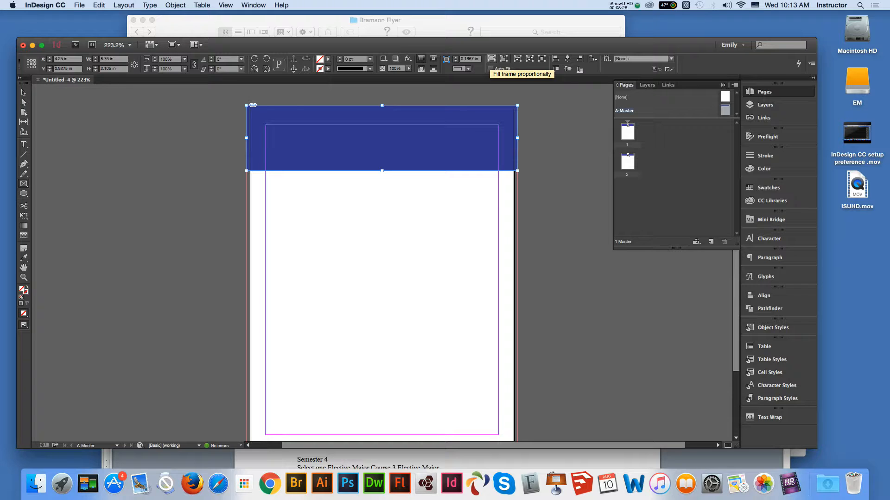
Fill the frame proportionally with the skyline artwork and lower the artwork inside the frame to reveal the skyline.
click(492, 58)
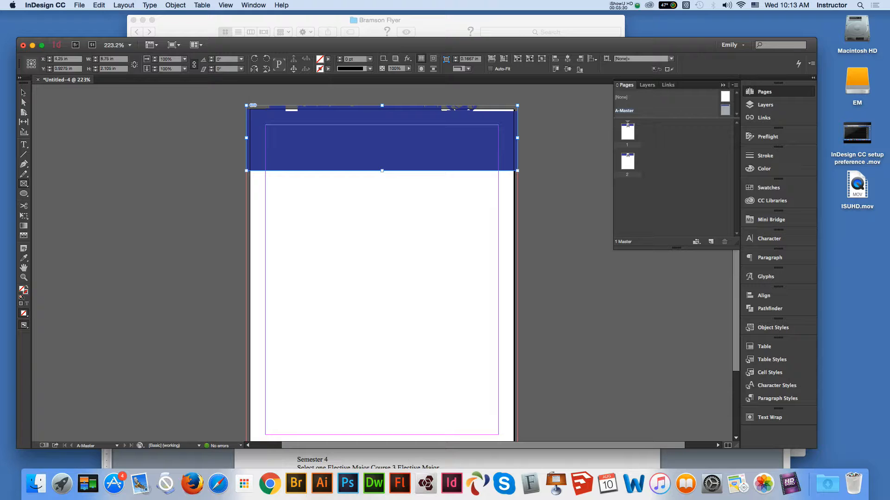
click(23, 92)
double_click(382, 139)
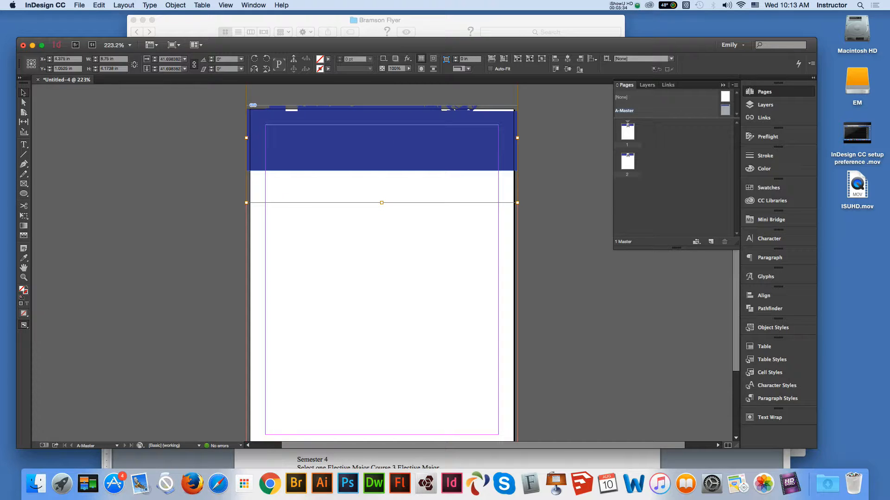
key(shift+Down)
key(shift+Down)
key(shift+Down)
key(shift+Down)
key(shift+Down)
key(shift+Down)
key(shift+Down)
key(shift+Down)
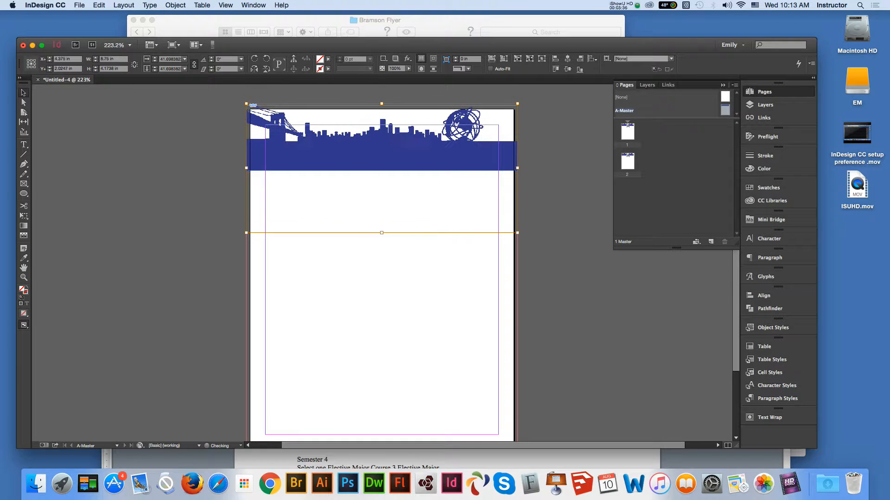
key(shift+Up)
Enlarge the skyline artwork inside its frame to about 47% scale and flip it horizontally.
drag(517, 232, 551, 249)
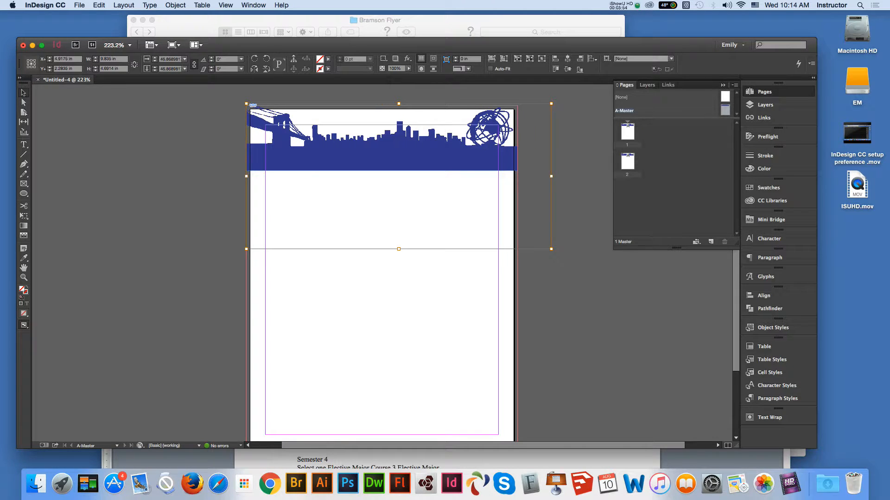
click(254, 69)
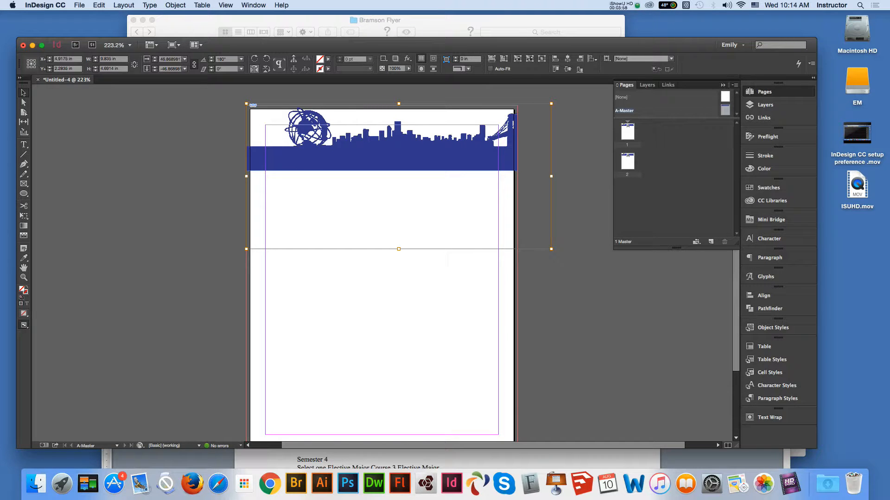
Nudge the skyline artwork about 0.4 in to the left inside its frame to bring in more of the bridge.
key(Left)
key(Left)
key(Left)
key(Left)
key(Left)
key(Left)
key(Left)
key(Left)
key(Left)
key(Left)
key(Left)
key(Left)
key(Left)
key(Left)
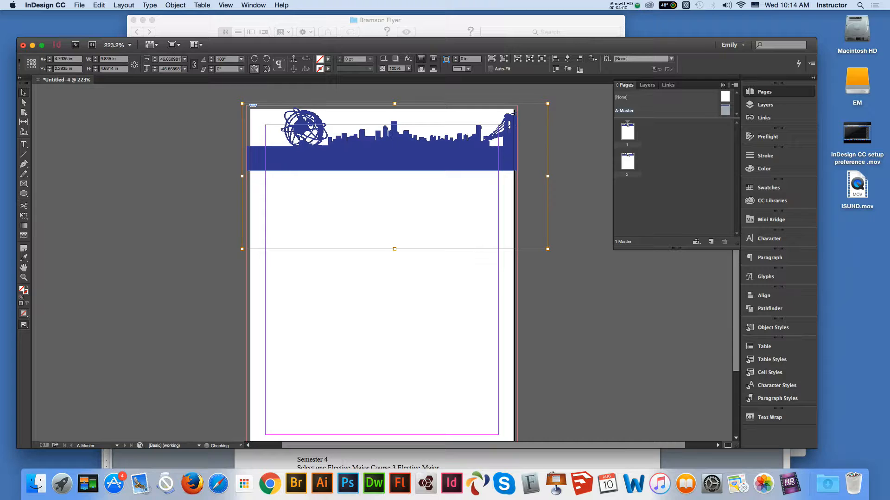
key(Left)
key(Left)
key(Left)
key(Left)
key(Left)
key(Left)
key(Left)
key(Left)
key(Left)
key(Left)
key(Left)
key(Left)
key(Left)
key(Left)
key(Left)
key(Left)
key(Left)
key(Left)
key(Left)
key(Left)
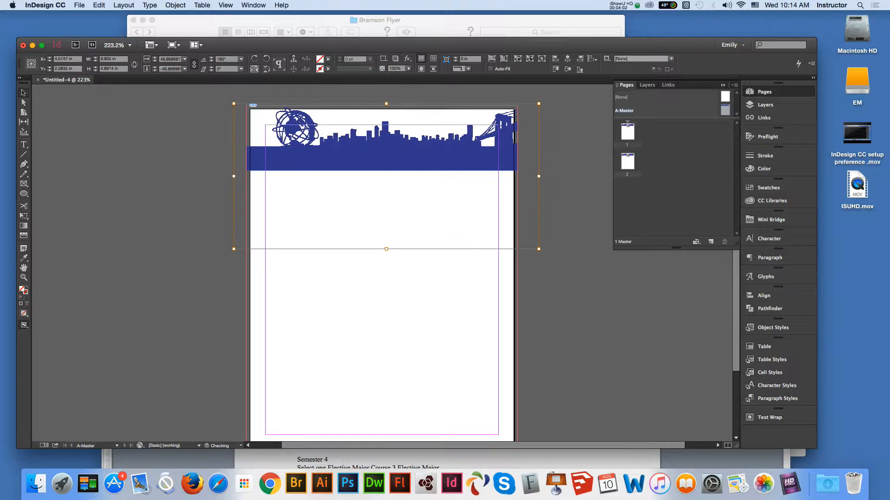
Nudge the skyline artwork about 0.45 in further to the left inside its frame to show the whole bridge tower.
key(Left)
key(Left)
key(Left)
key(Left)
key(Left)
key(Left)
key(Left)
key(Left)
key(Left)
key(Left)
key(Left)
key(Left)
key(Left)
key(Left)
key(Left)
key(Left)
key(Left)
key(Left)
key(Left)
key(Left)
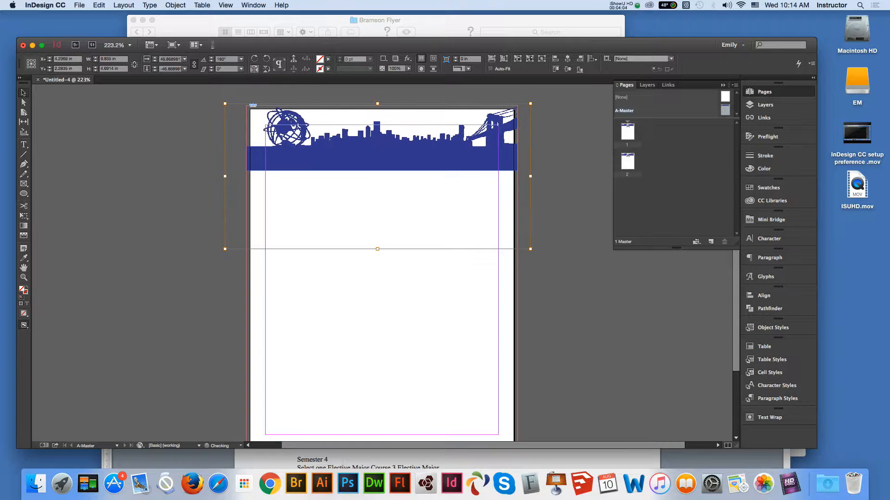
key(Left)
key(Left)
key(Left)
key(Left)
key(Left)
key(Left)
key(Left)
key(Left)
key(Left)
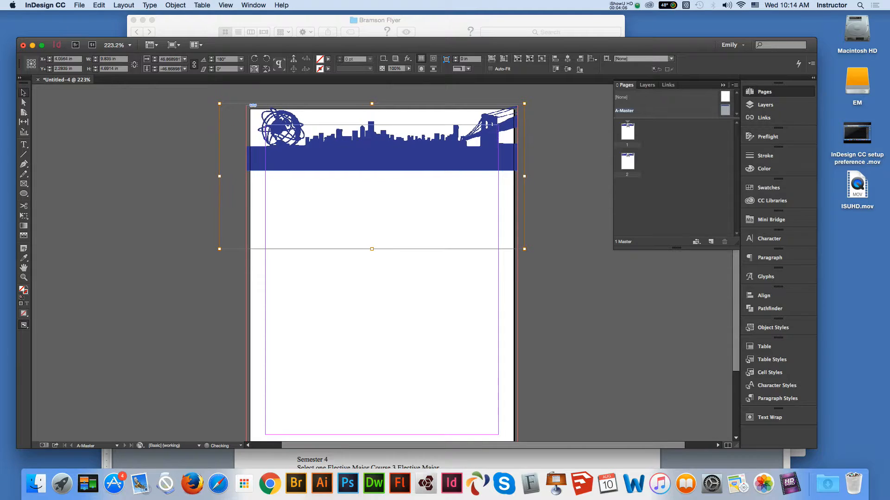
Nudge the skyline artwork about 0.07 in down and slightly further left inside its frame, and deselect it.
key(Down)
key(Down)
key(Down)
key(Down)
key(Down)
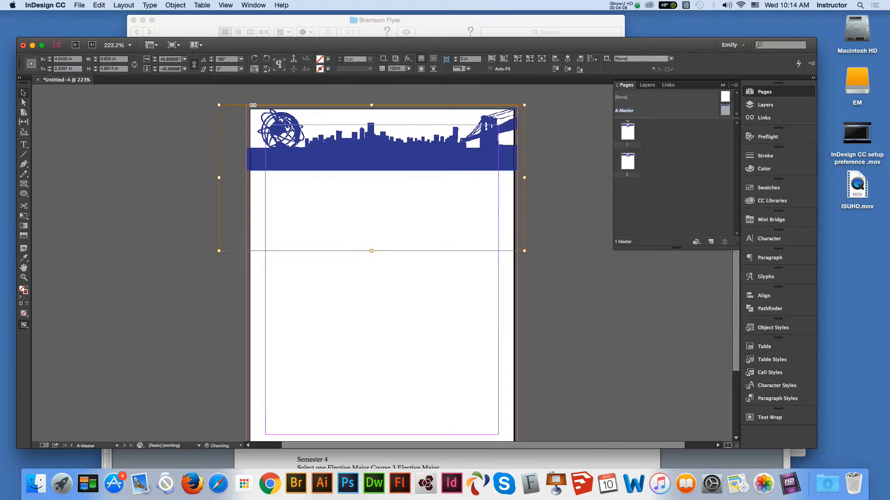
key(Left)
key(Left)
key(Left)
key(Left)
key(Left)
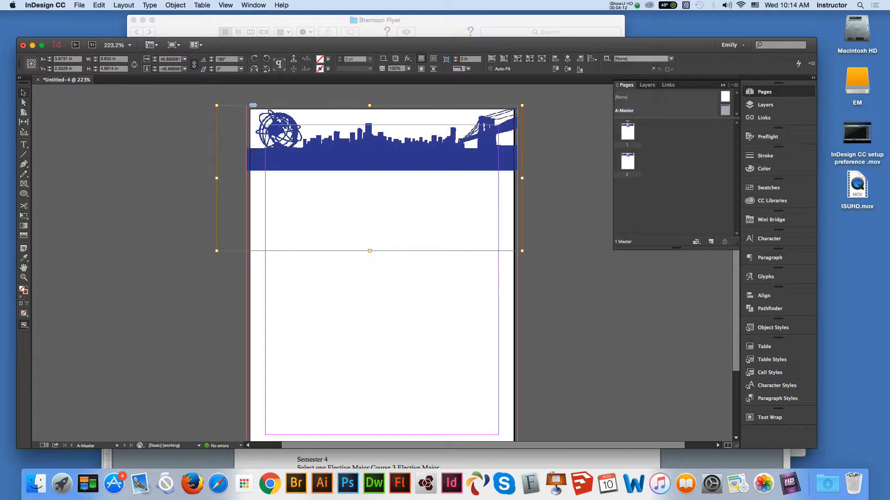
click(139, 272)
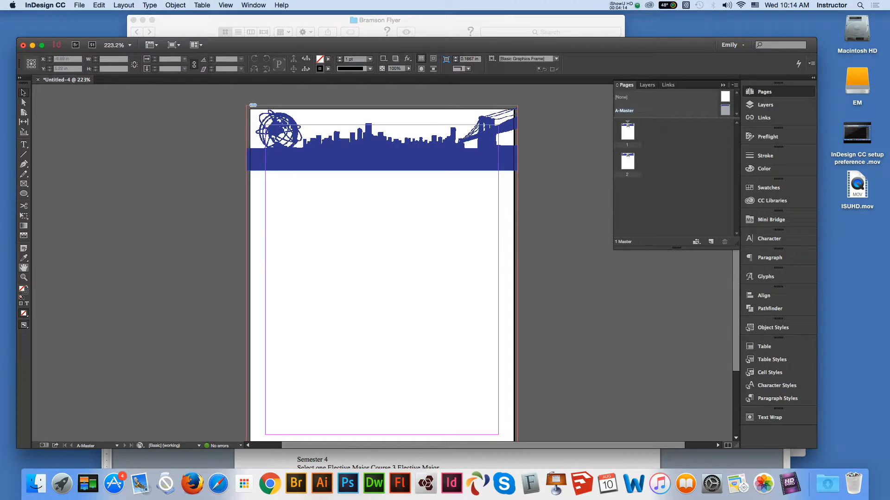
Set the height of the skyline frame to 2.25 in.
click(382, 137)
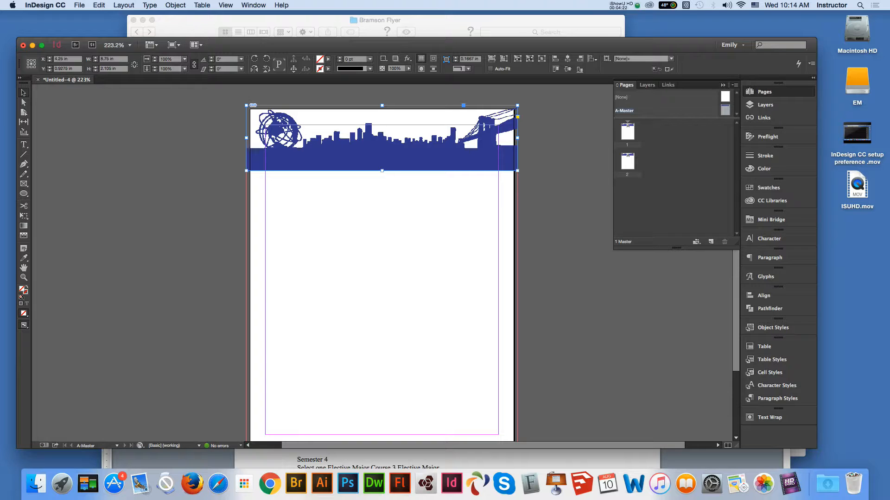
double_click(109, 69)
click(116, 69)
double_click(107, 68)
text(2.25)
key(Return)
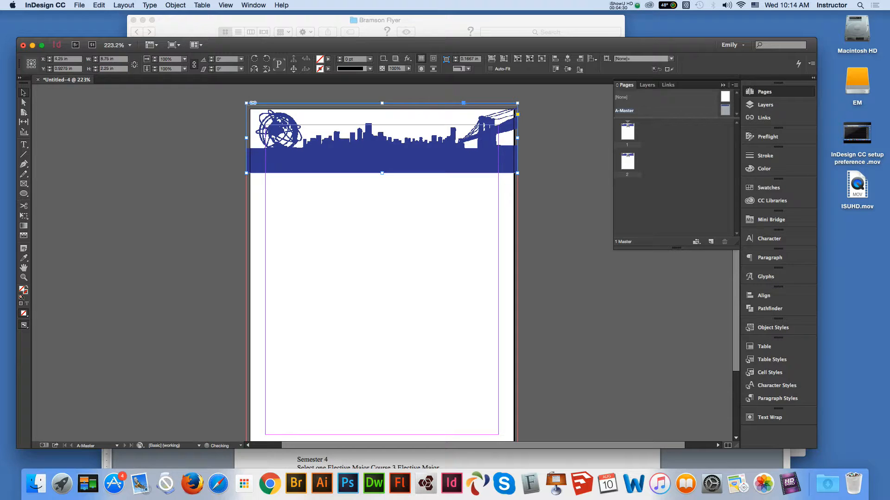
Nudge the skyline frame about 0.07 in down so its upper edge meets the page's bleed guide.
key(Down)
key(Down)
key(Down)
key(Down)
key(Down)
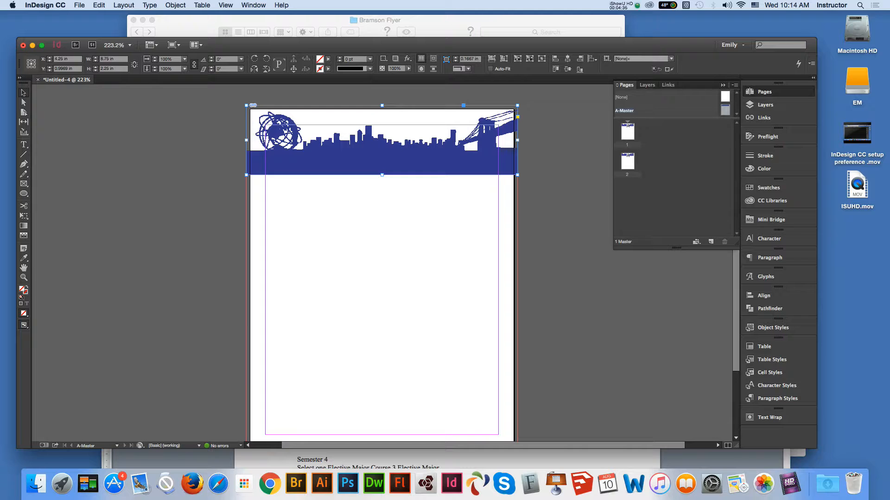
click(248, 216)
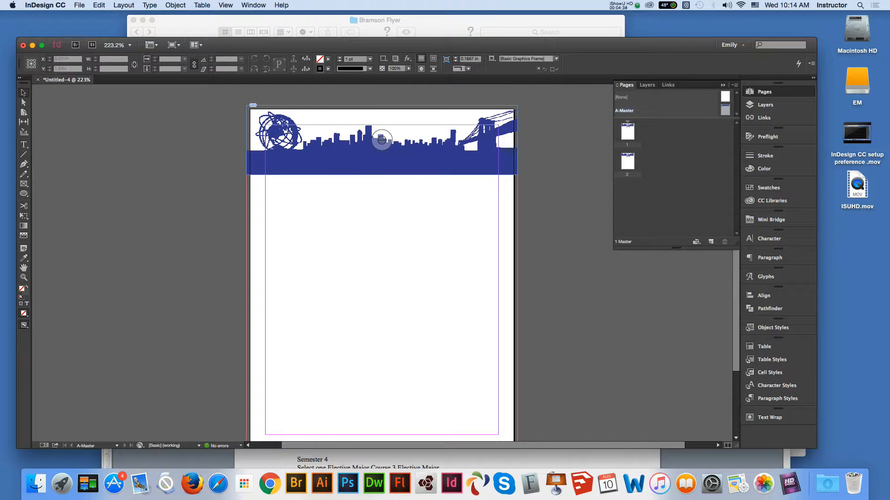
click(252, 151)
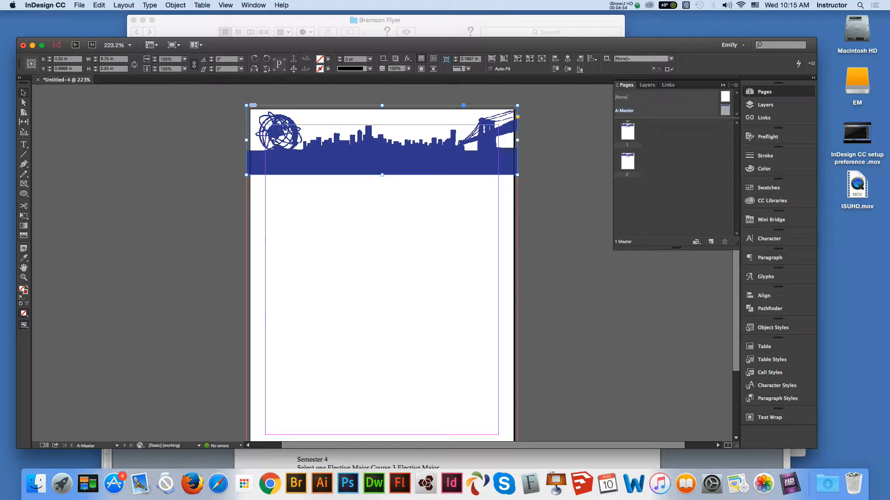
click(324, 232)
click(24, 267)
drag(357, 233, 352, 204)
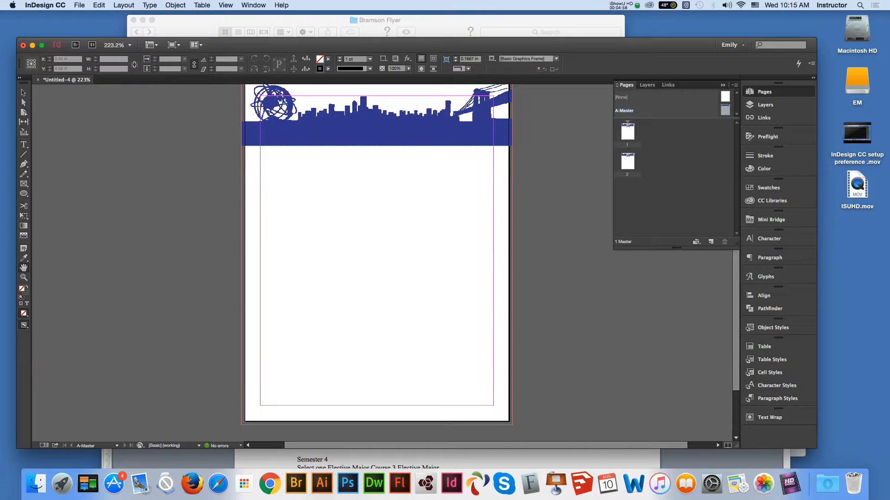
click(24, 92)
key(f)
click(79, 5)
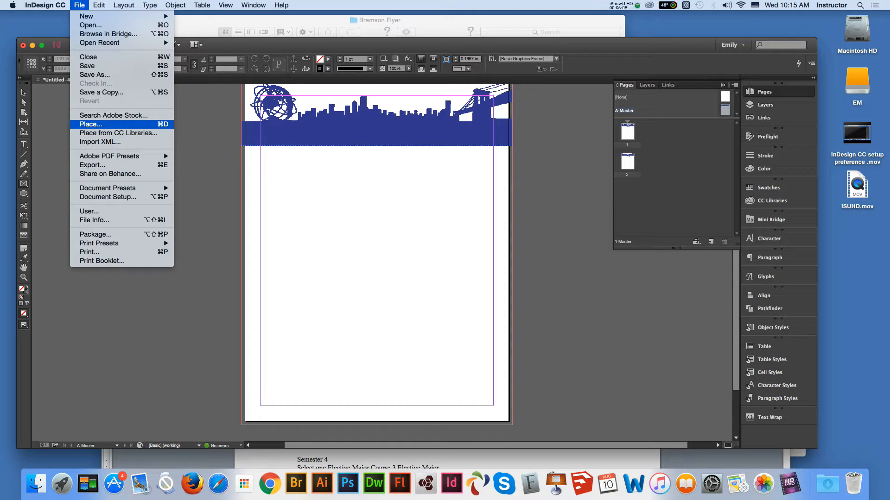
click(91, 124)
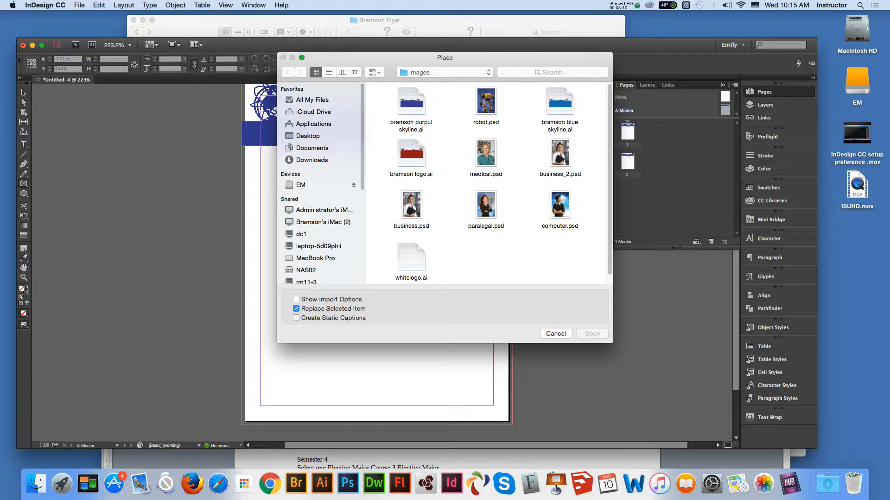
click(562, 333)
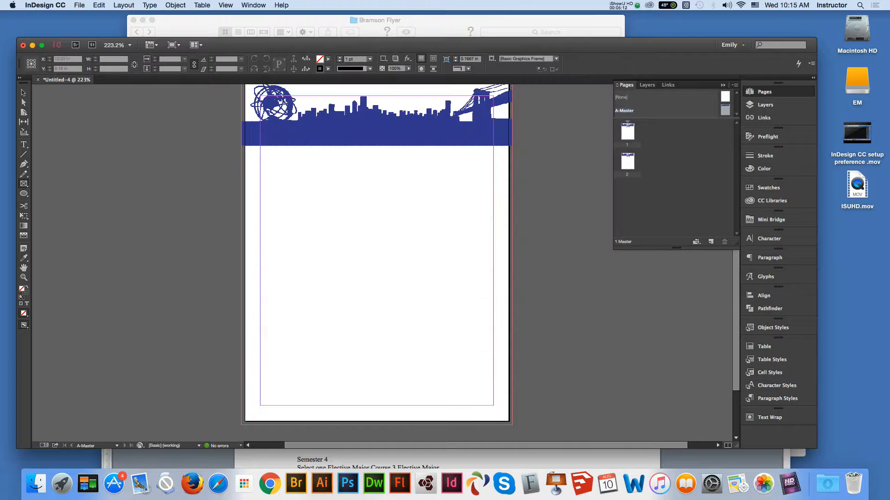
Examine the enlarged skyline artwork in High Quality Display and return the display performance to Typical Display.
click(23, 92)
click(376, 114)
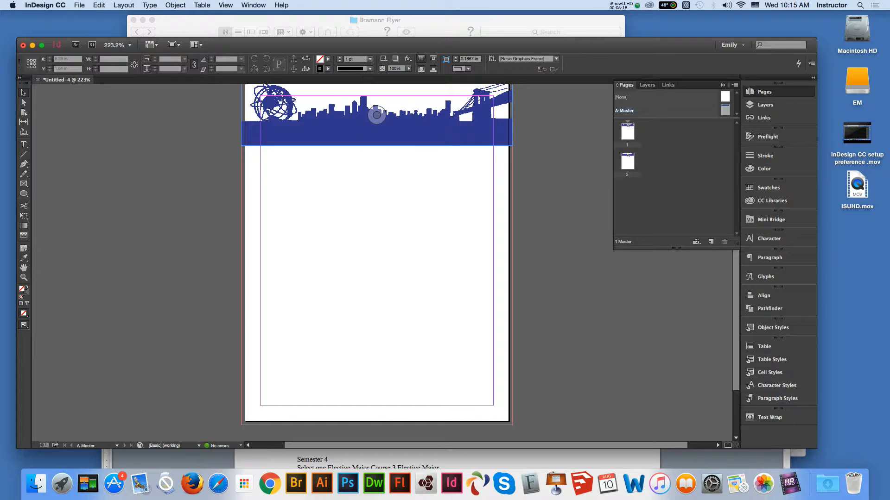
click(24, 268)
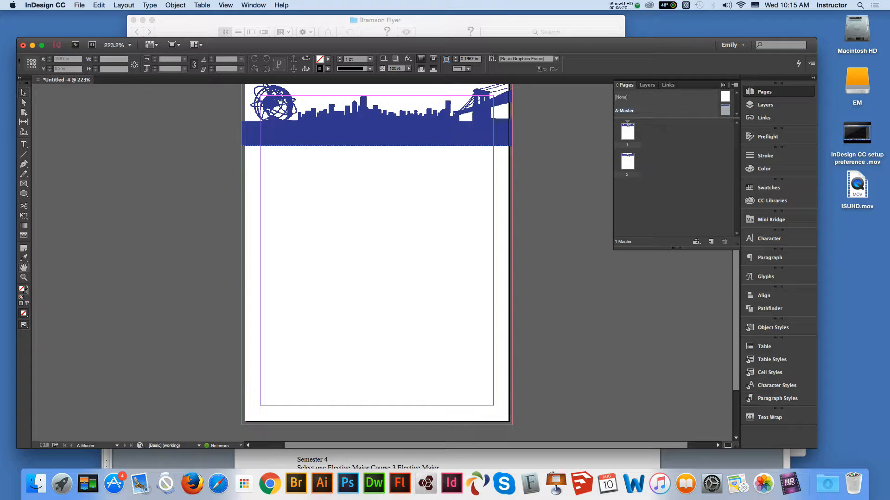
drag(296, 206, 304, 226)
scroll(304, 226, down, 5)
scroll(304, 226, up, 10)
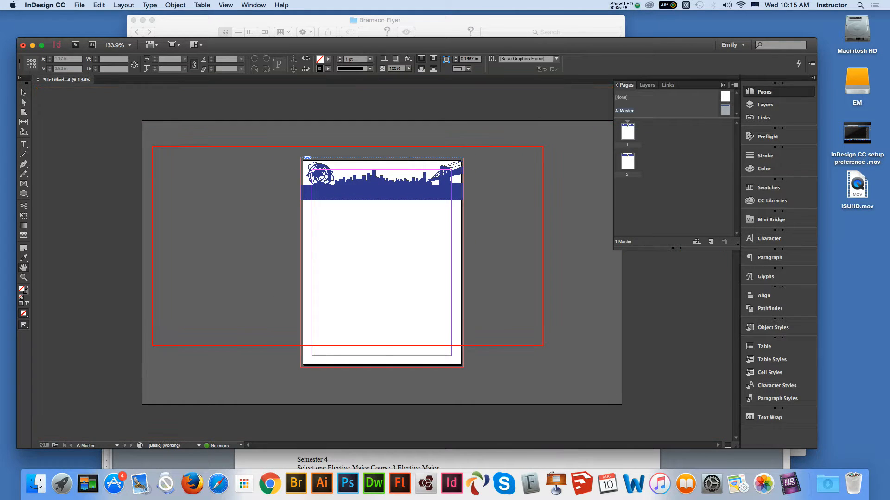
drag(304, 226, 338, 214)
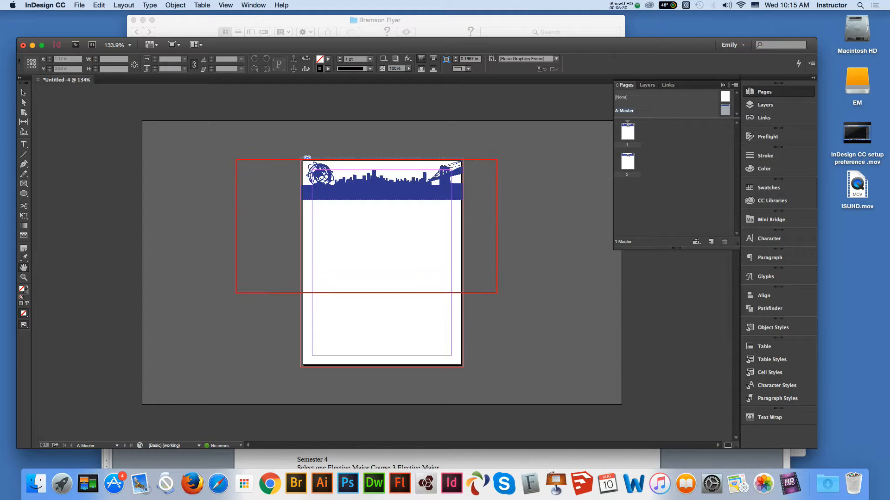
scroll(338, 214, down, 3)
scroll(337, 213, up, 4)
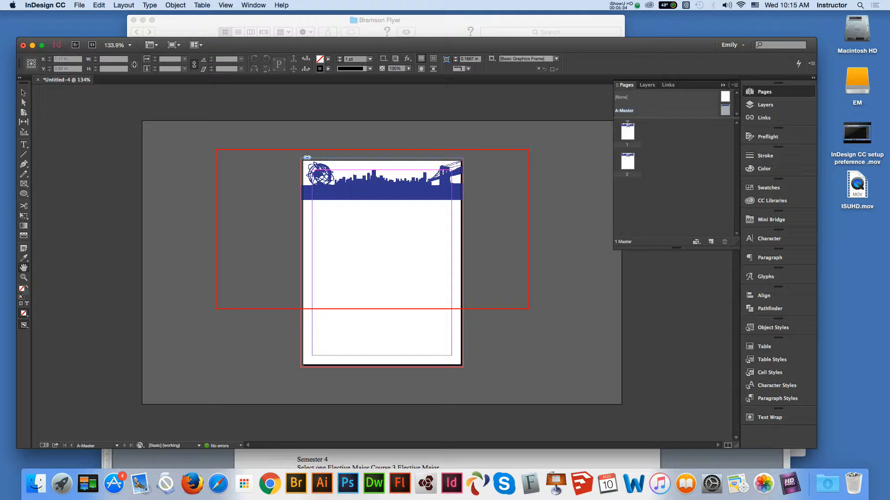
drag(337, 214, 337, 214)
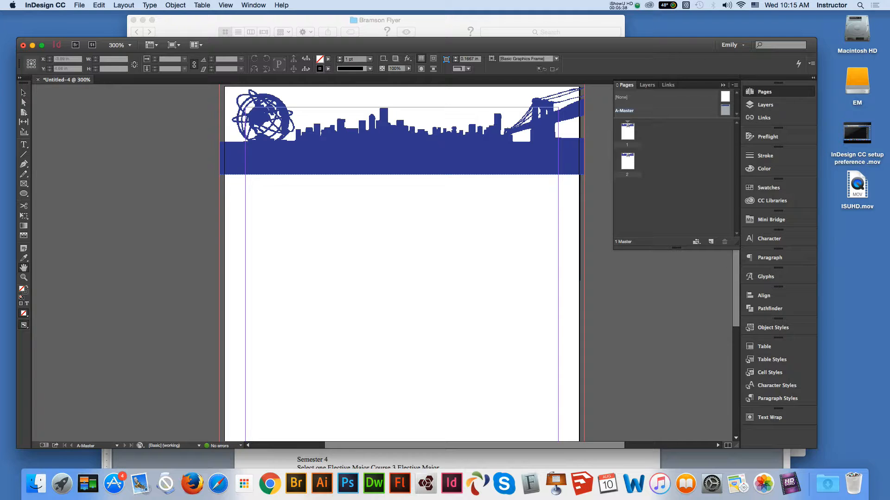
click(225, 5)
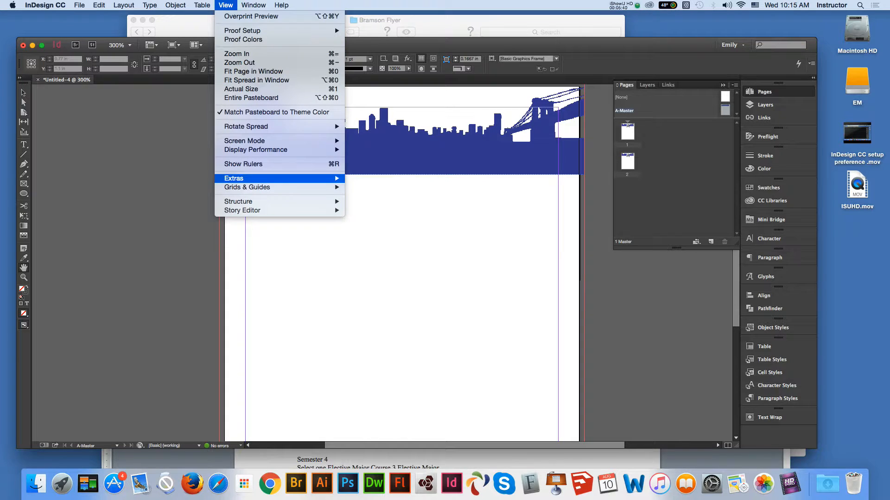
mouse_move(234, 178)
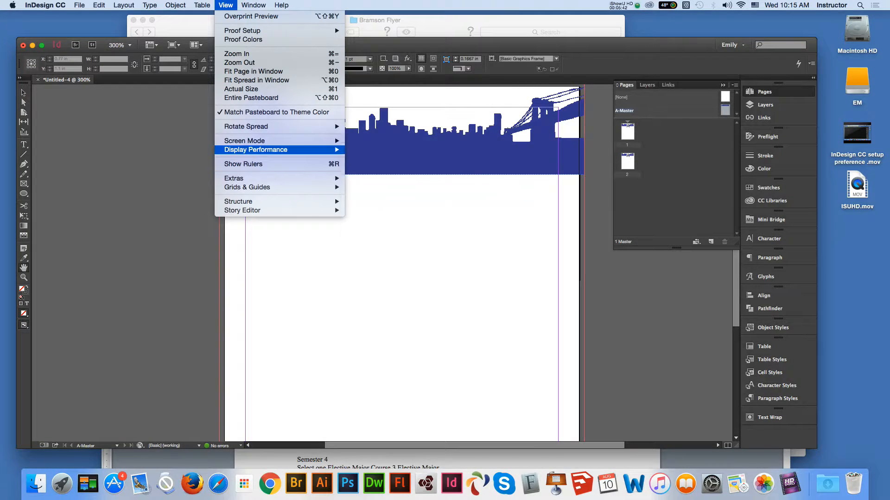
mouse_move(255, 149)
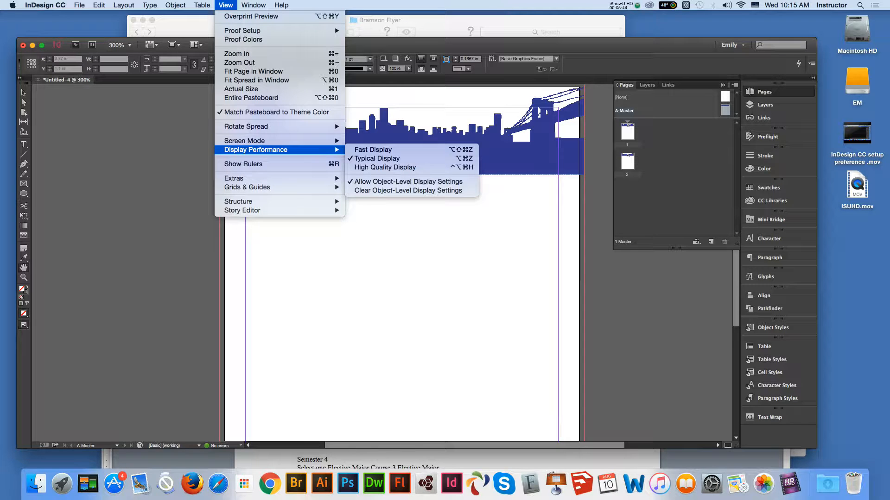
click(384, 168)
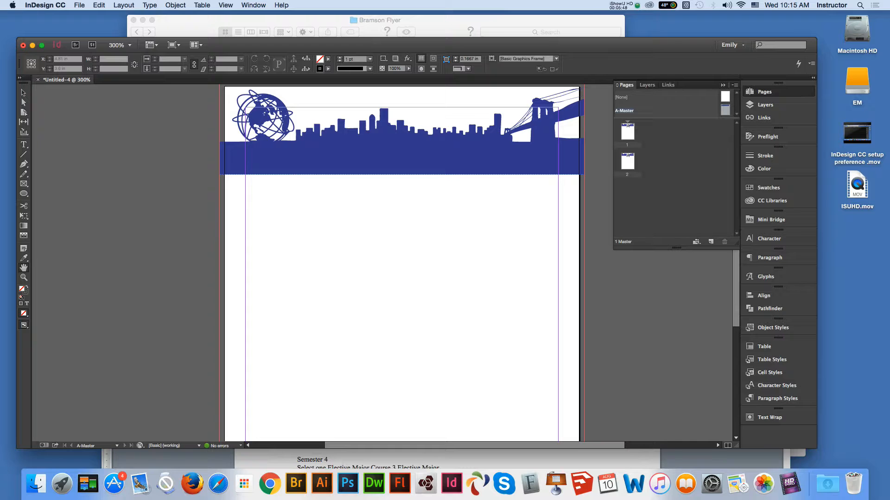
click(225, 5)
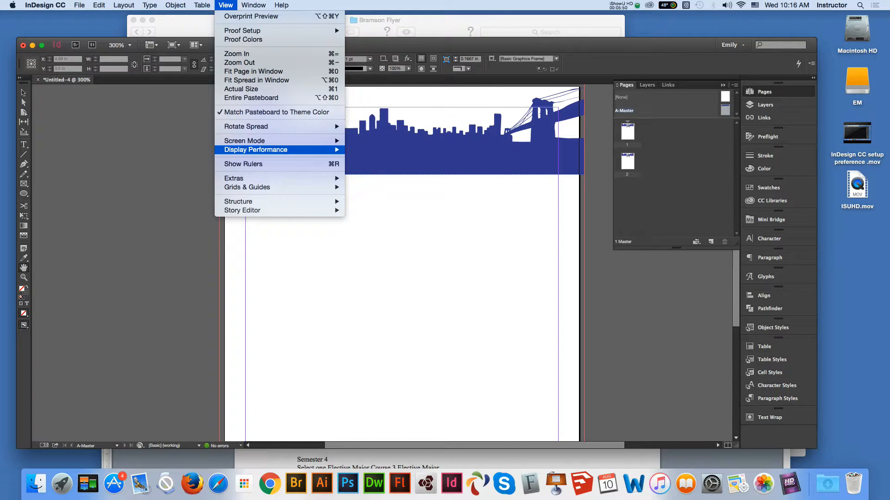
mouse_move(255, 149)
click(376, 159)
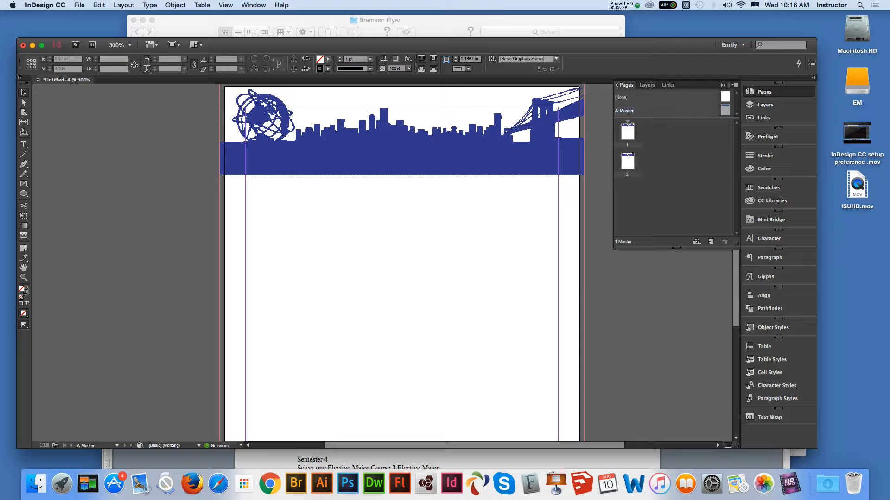
Save the document as GameDesign_Flyer_2016 in the flyers folder in InDesign CC 2015 format.
click(79, 5)
click(93, 75)
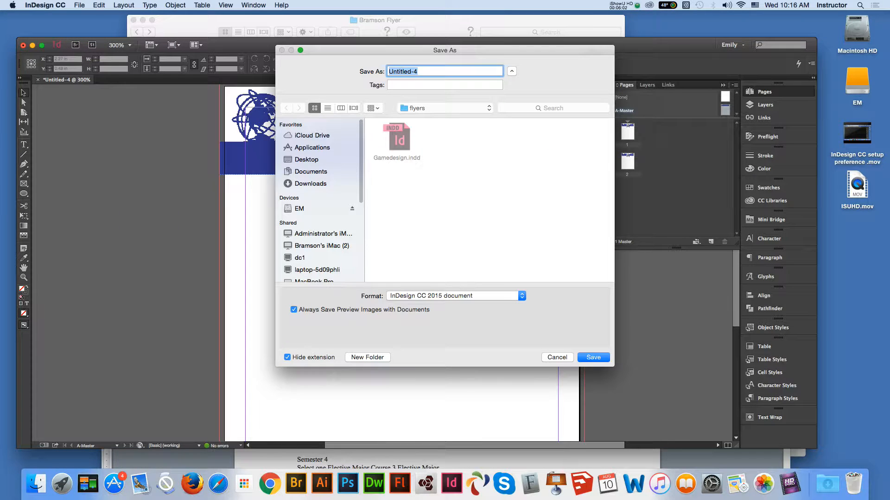
text(GameDesign_flyer_2016)
key(Delete)
text(F)
key(Return)
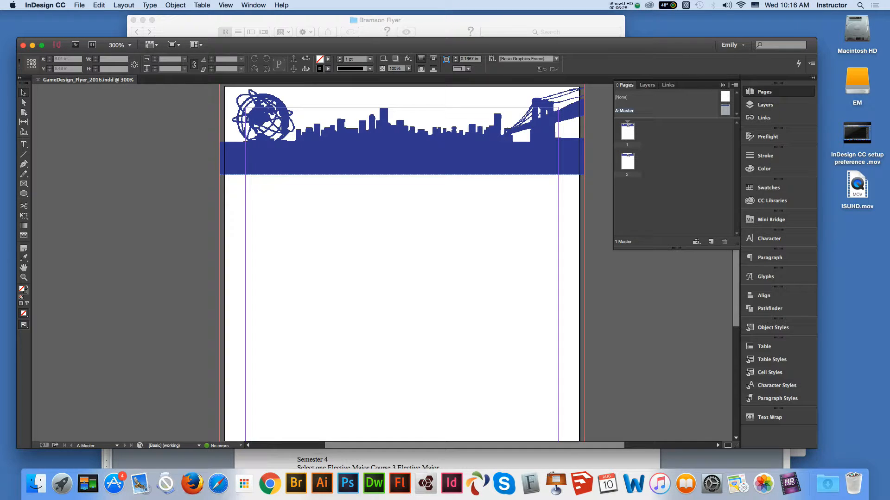
Apply A-Master to page 2, and go to page 1 with the whole page fitted in view.
drag(725, 110, 628, 161)
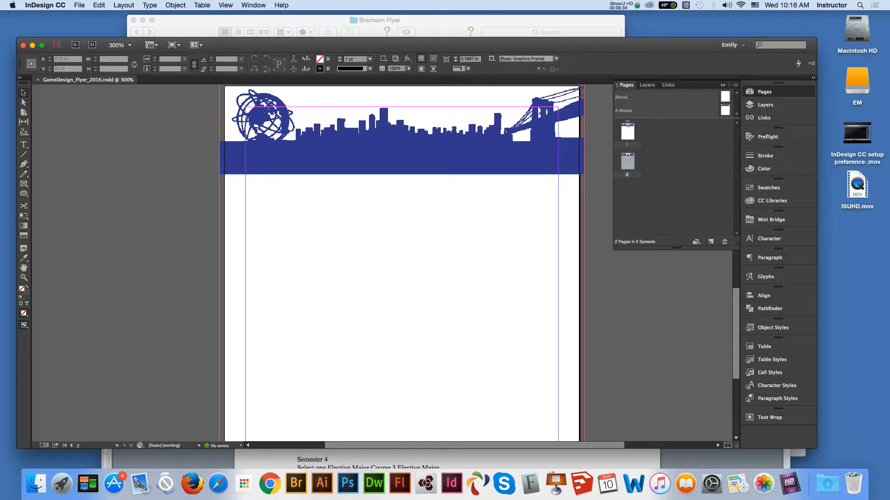
double_click(628, 133)
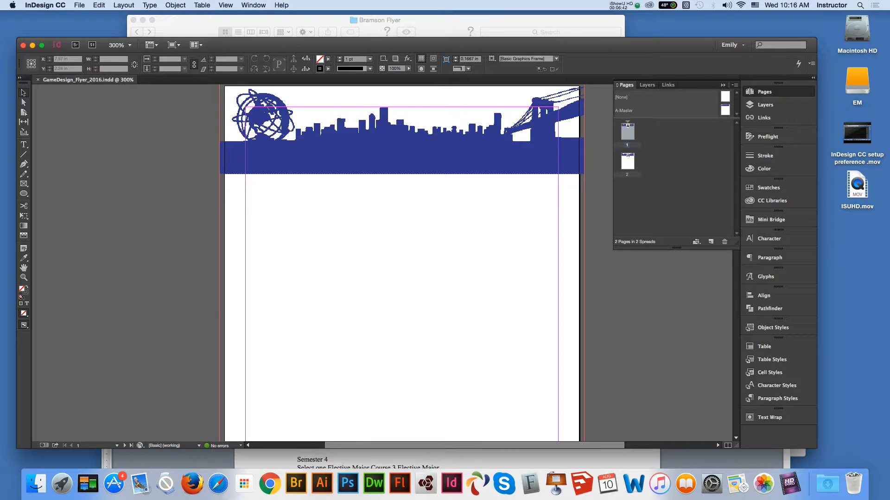
key(super+0)
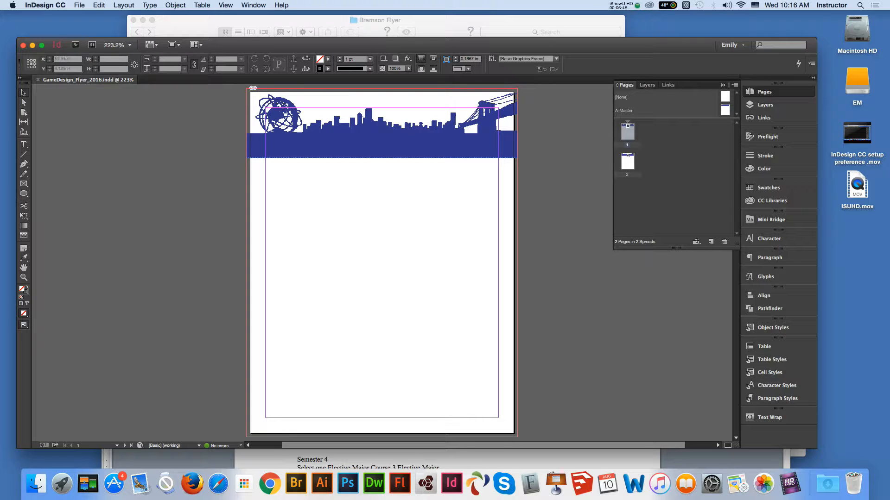
drag(417, 44, 417, 41)
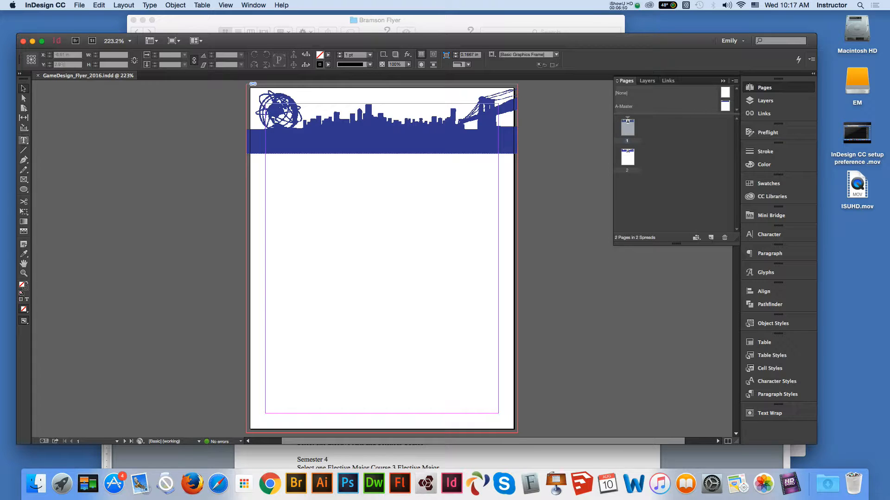
Place robot.psd from the Bramson Flyer images folder on page 1 beneath the skyline, about 5 in wide and 7 in tall.
click(80, 6)
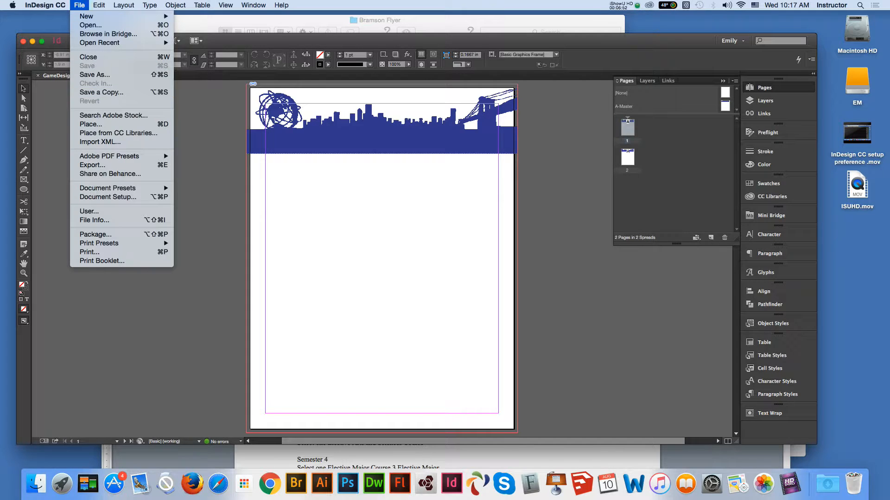
click(91, 125)
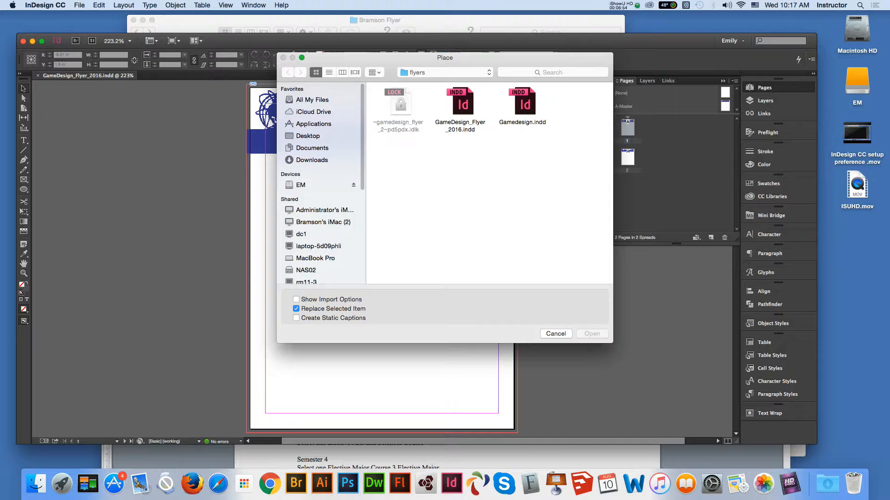
click(445, 72)
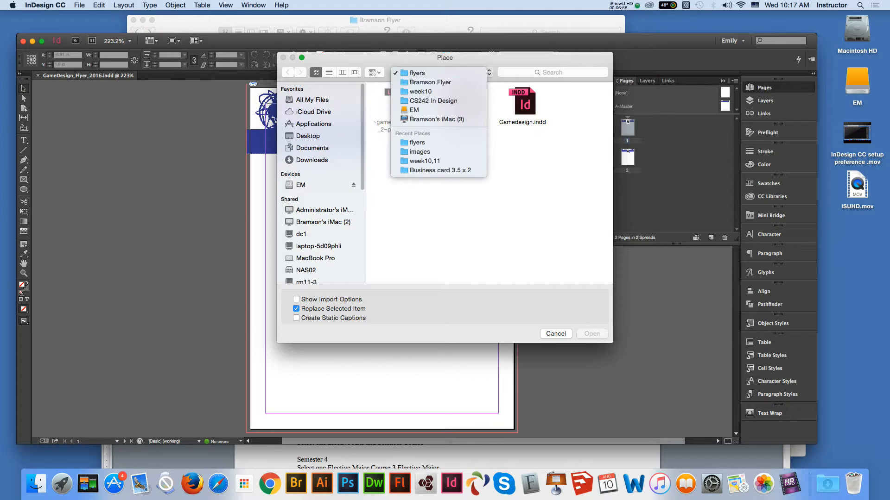
click(426, 83)
double_click(412, 154)
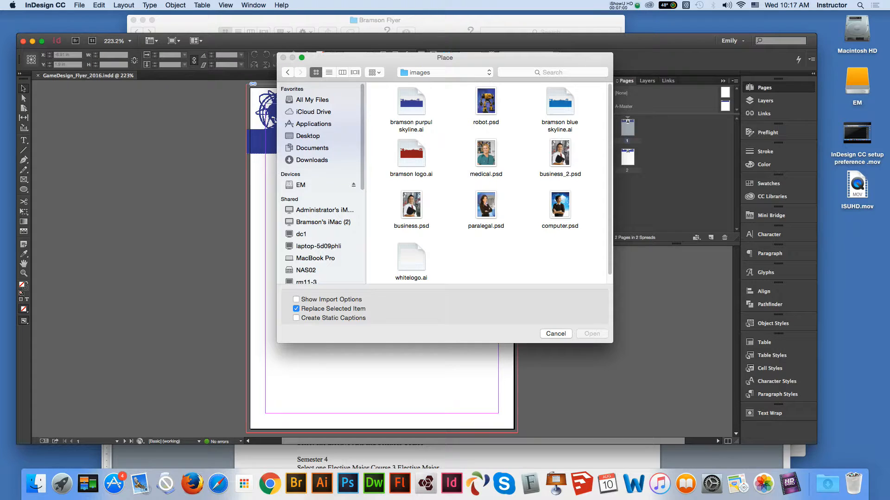
click(486, 101)
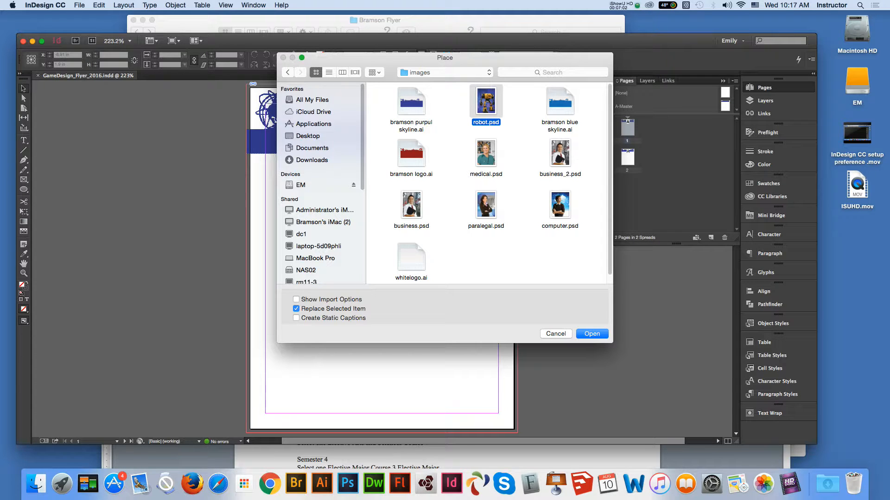
click(591, 334)
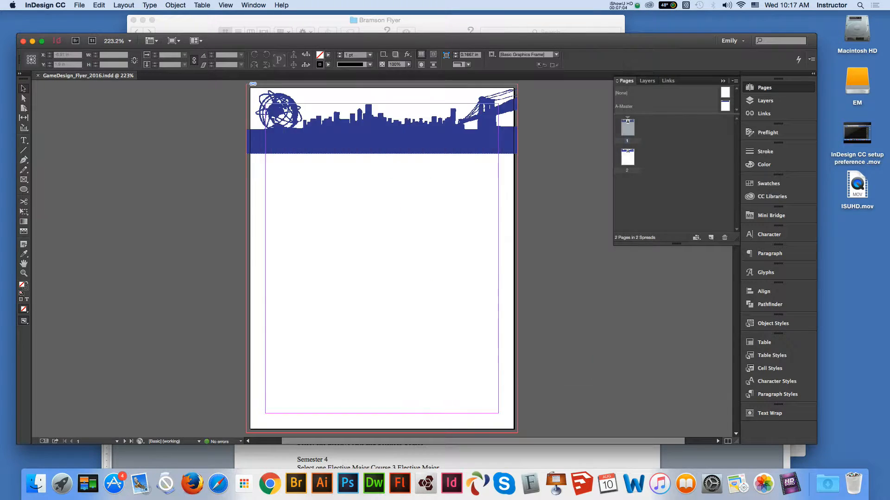
click(262, 170)
drag(262, 172, 320, 370)
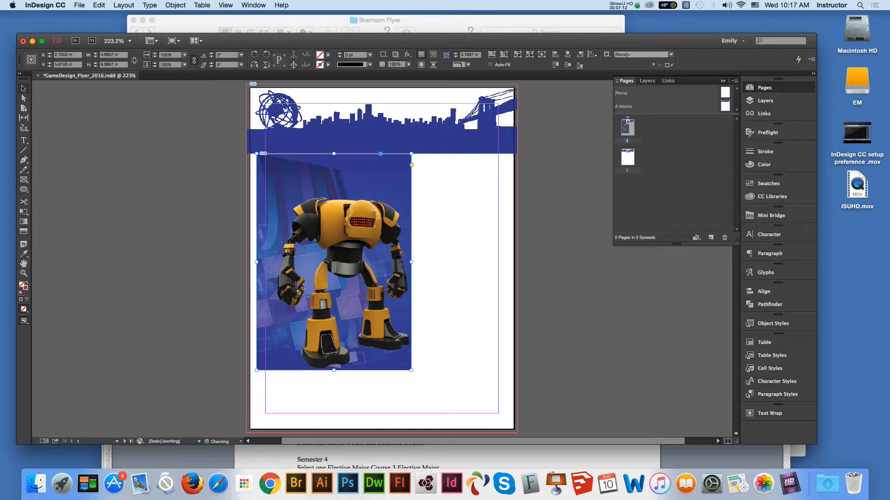
click(559, 244)
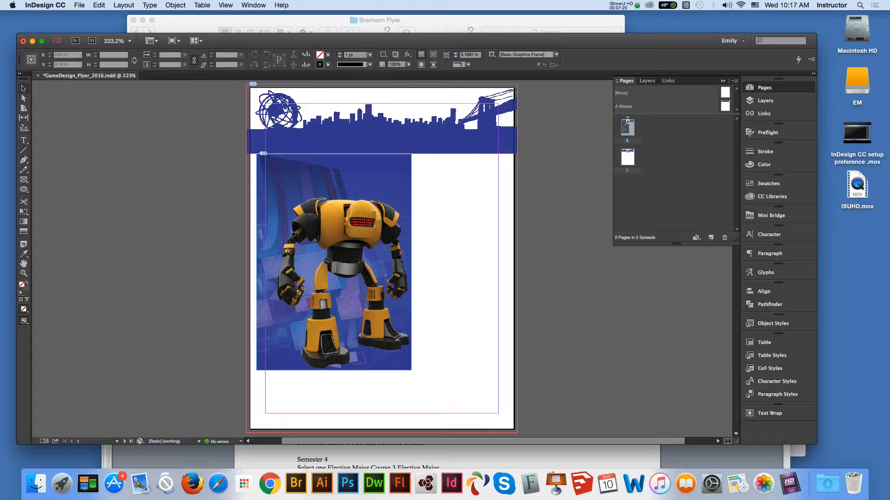
On A-Master, draw a rectangle about 0.64 in wide from the skyline band to the lower bleed, between the left bleed guide and margin.
double_click(725, 106)
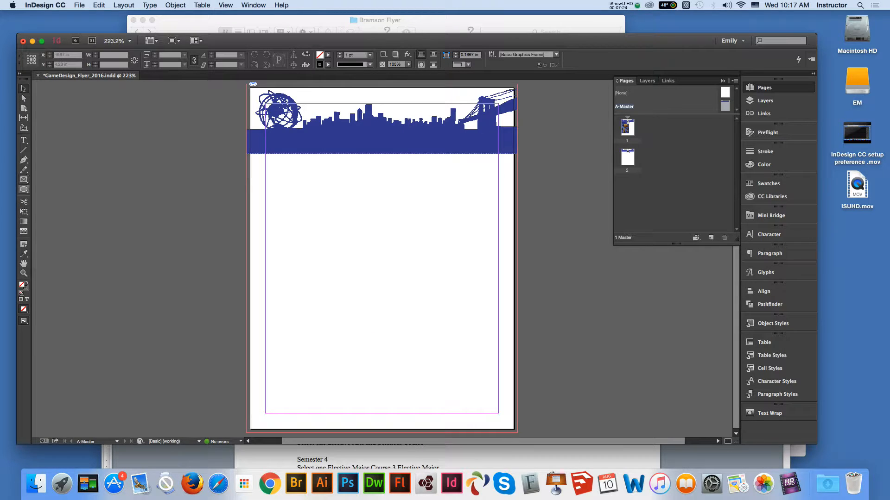
drag(24, 189, 46, 189)
drag(246, 152, 267, 435)
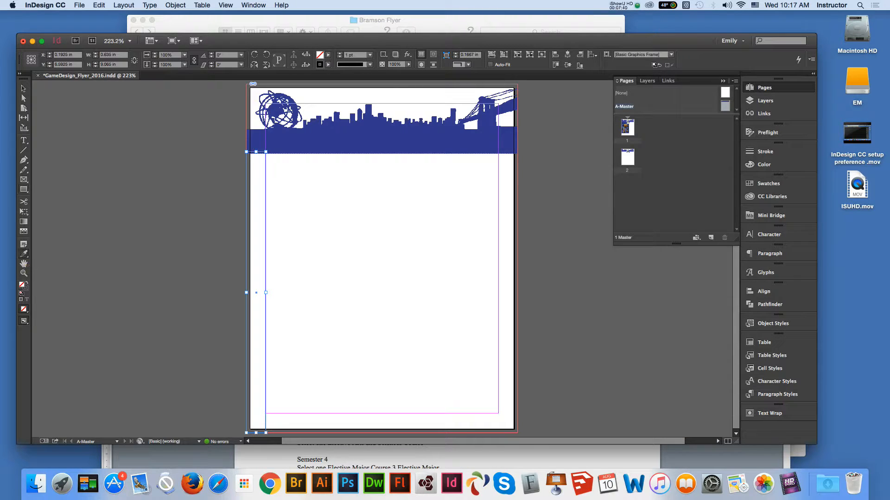
Fill the vertical bar with the purple sampled from the skyline artwork and remove its stroke.
click(289, 142)
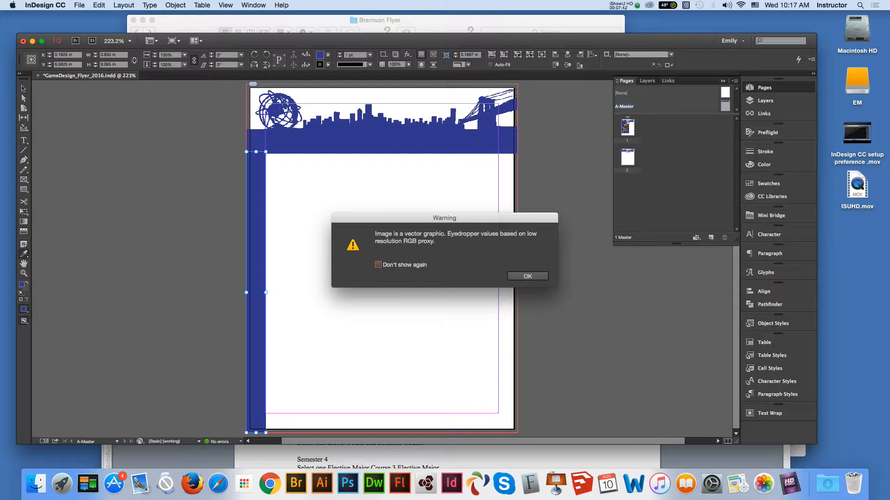
key(Return)
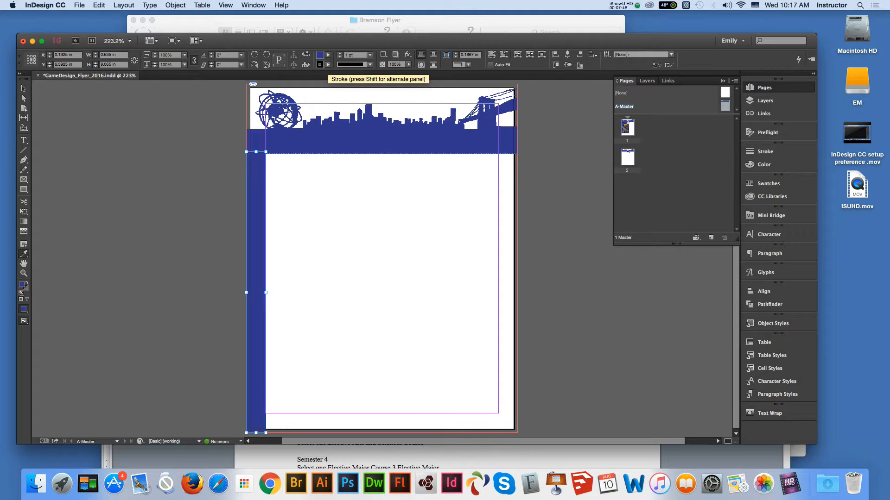
click(328, 55)
click(255, 84)
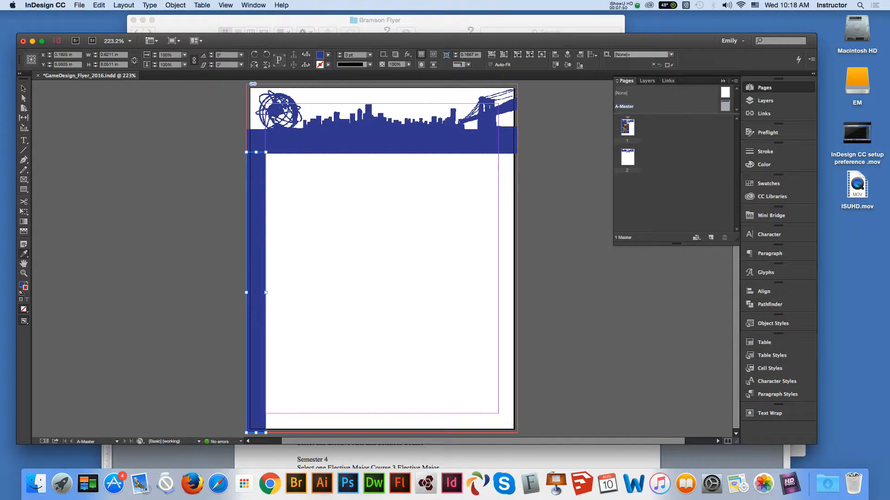
Add the vertical bar's fill colour as a new swatch named purple_bar.
click(328, 54)
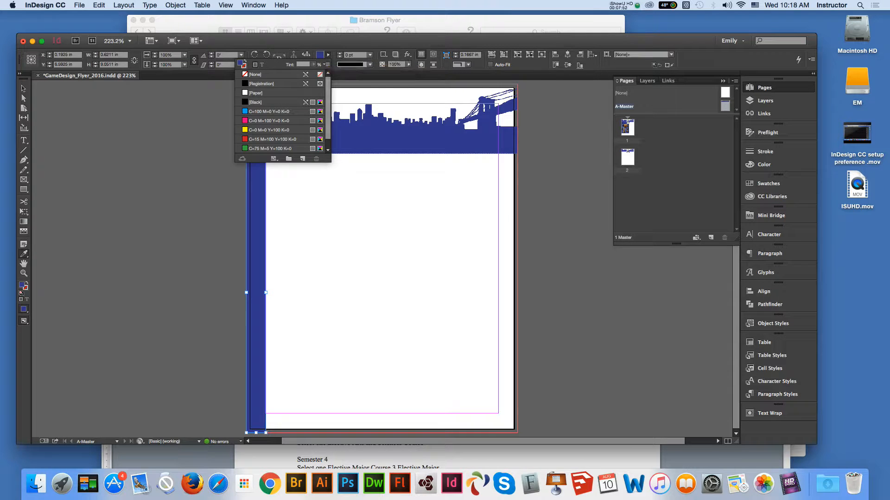
click(303, 159)
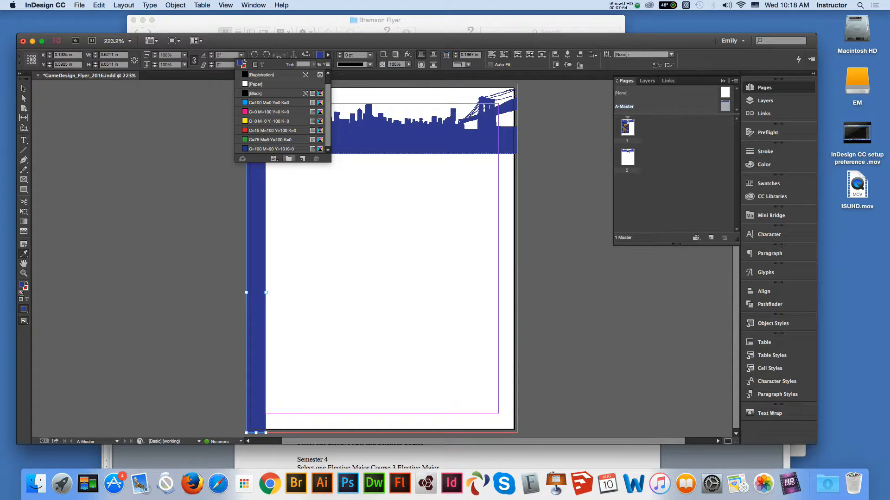
click(278, 148)
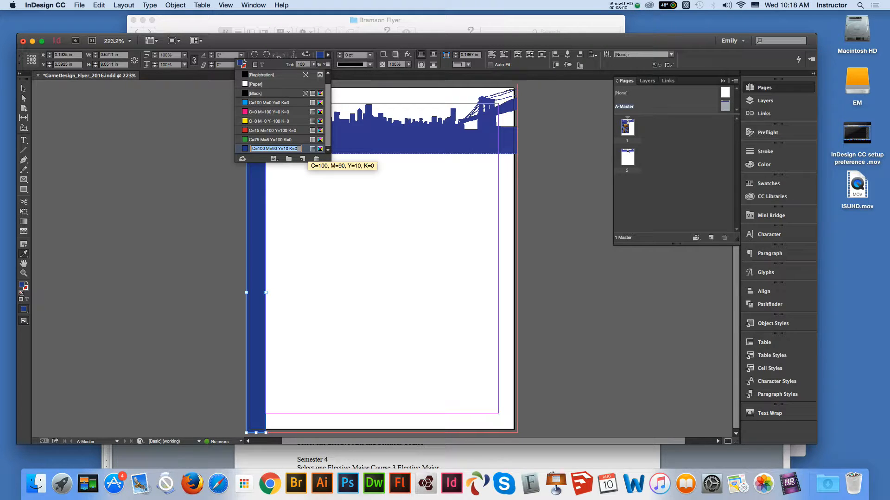
text(purp)
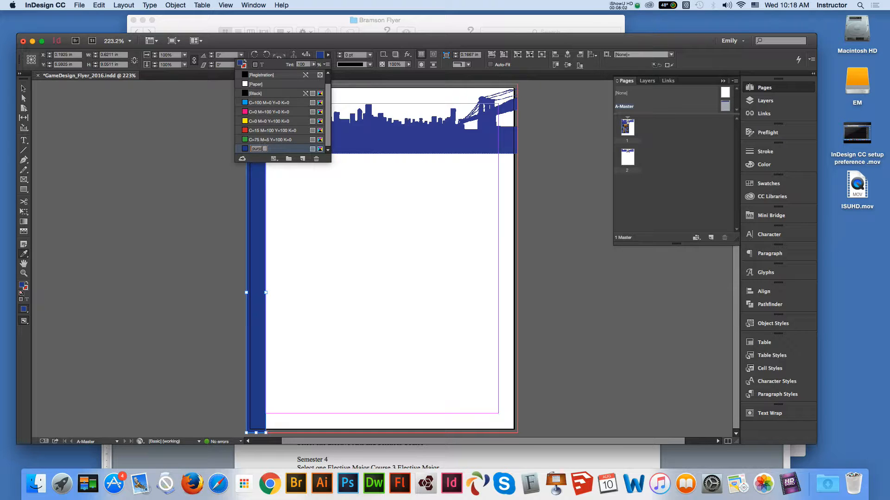
text(le_bar)
key(Return)
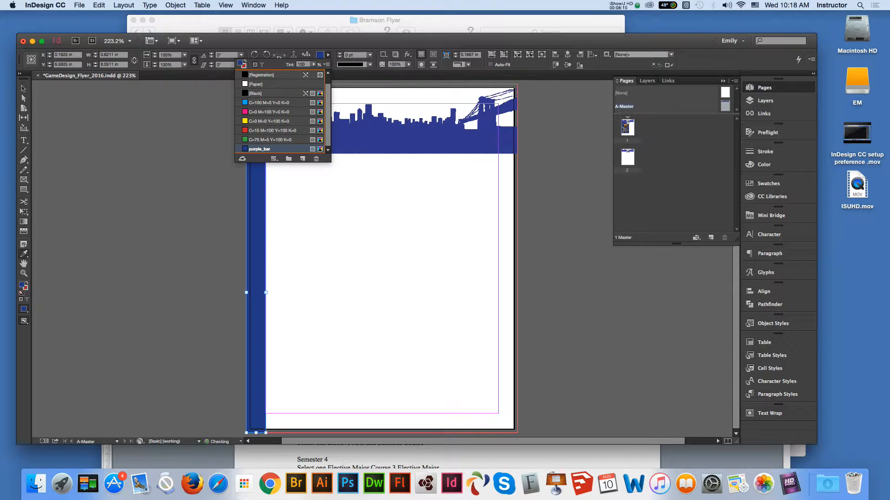
Open the options of the purple_bar swatch and switch to Illustrator.
double_click(317, 150)
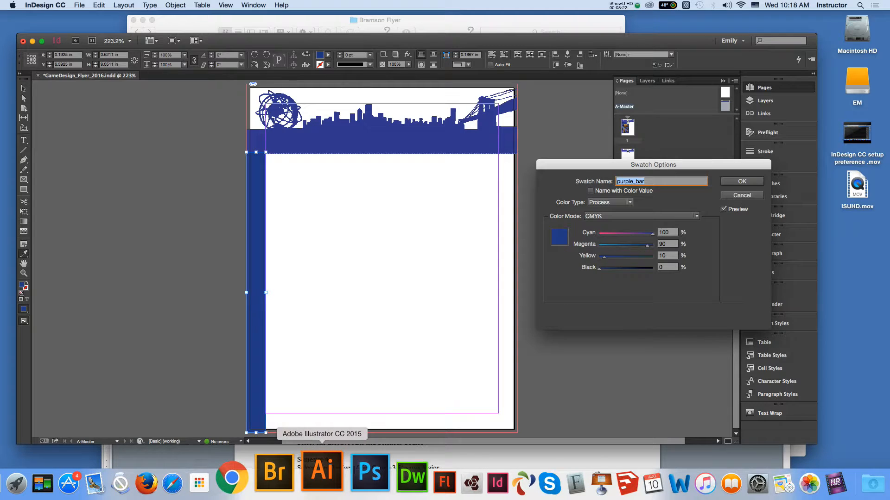
click(322, 473)
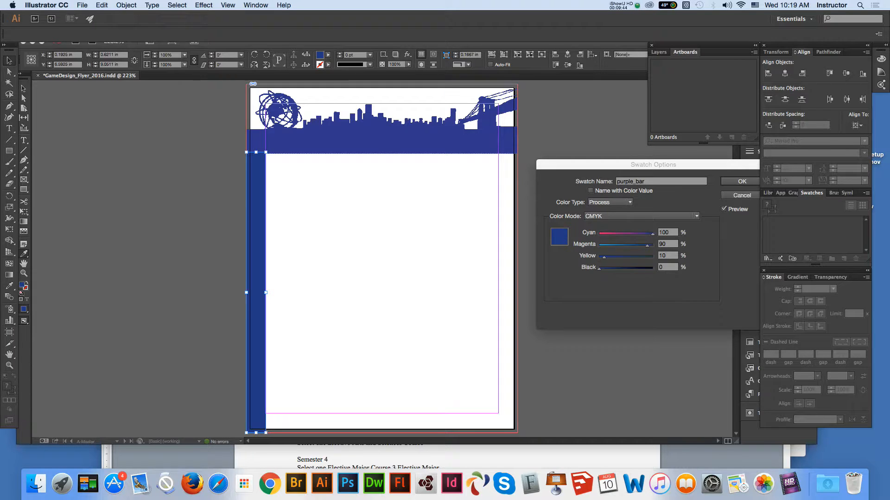
click(82, 5)
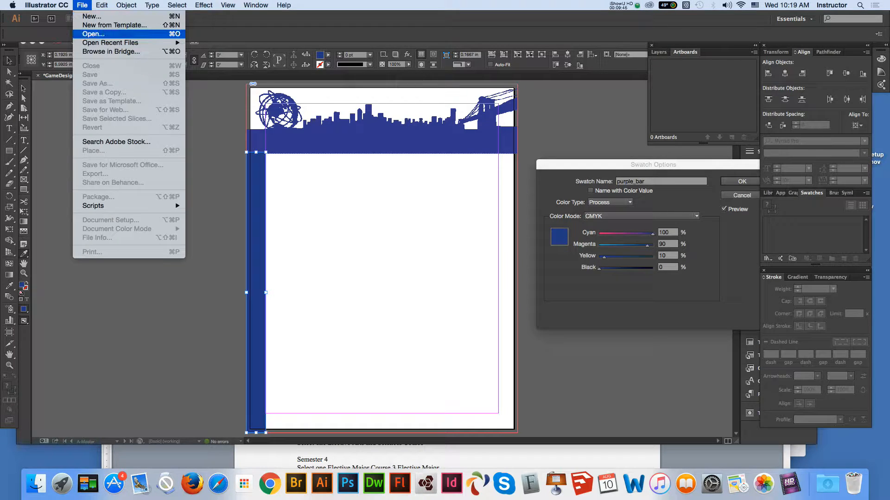
mouse_move(129, 43)
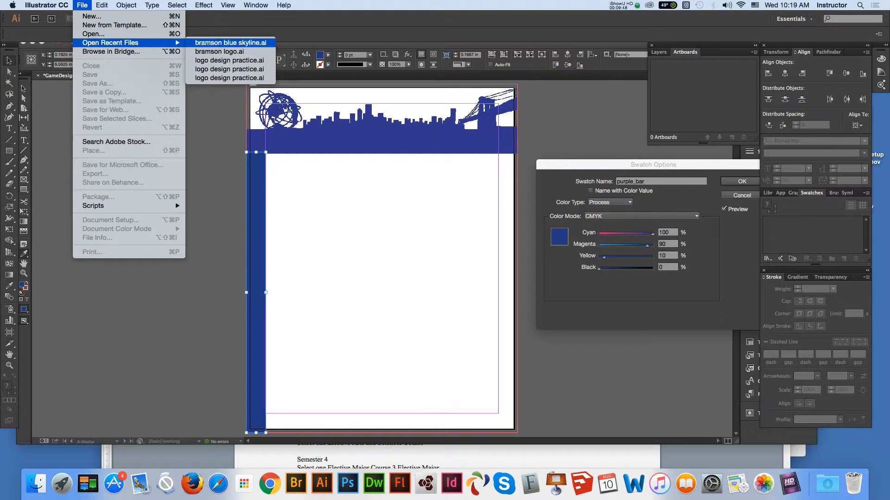
click(230, 43)
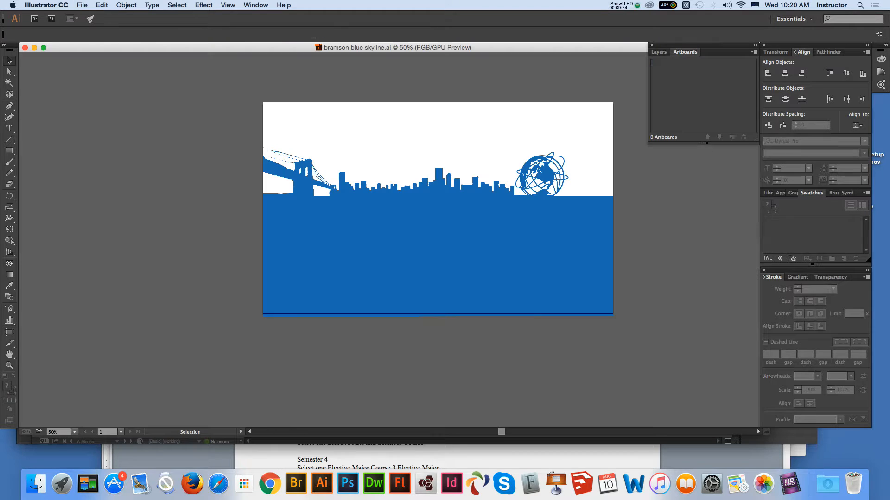
click(25, 47)
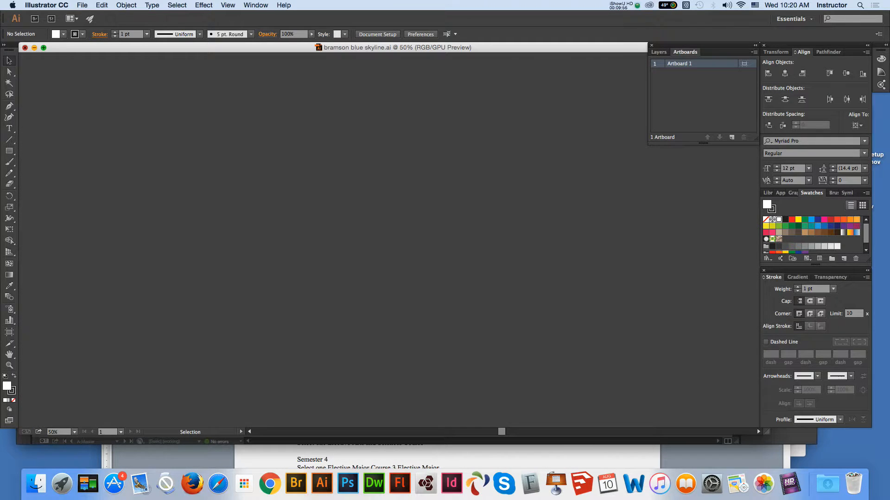
Open bramson purpul skyline.ai from the images folder and look up the skyline artwork's fill colour values in the Color Picker.
click(82, 5)
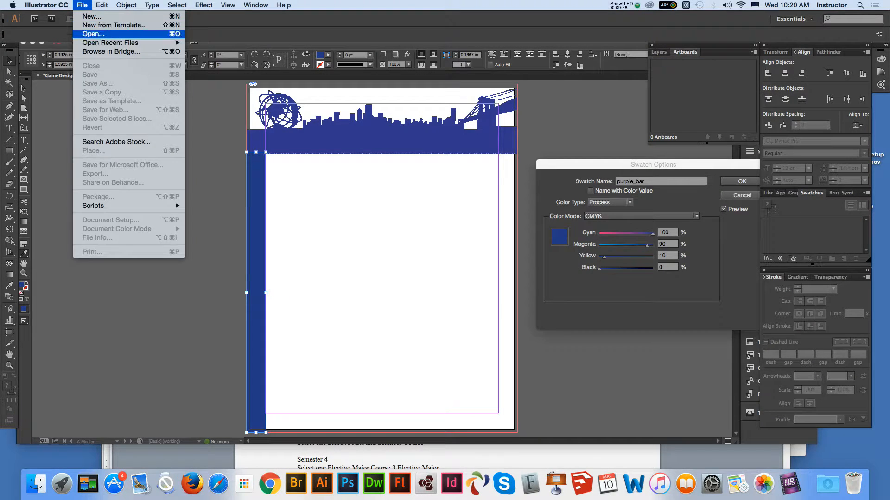
click(94, 34)
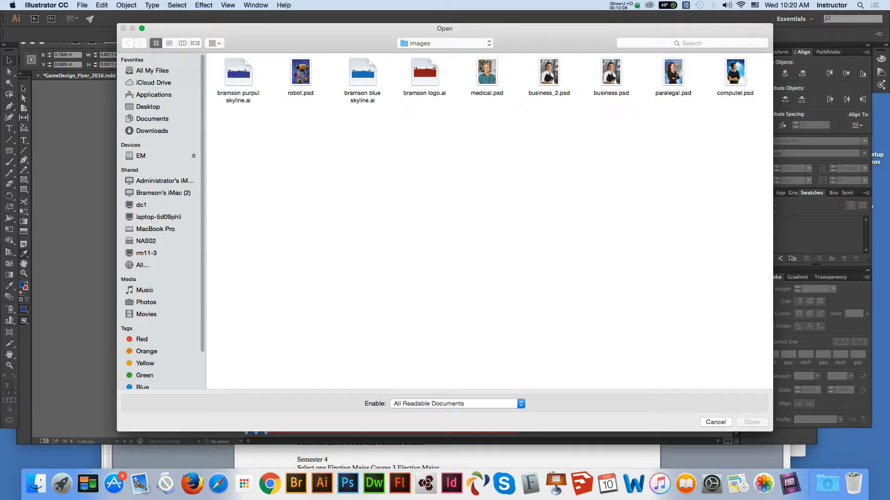
click(239, 72)
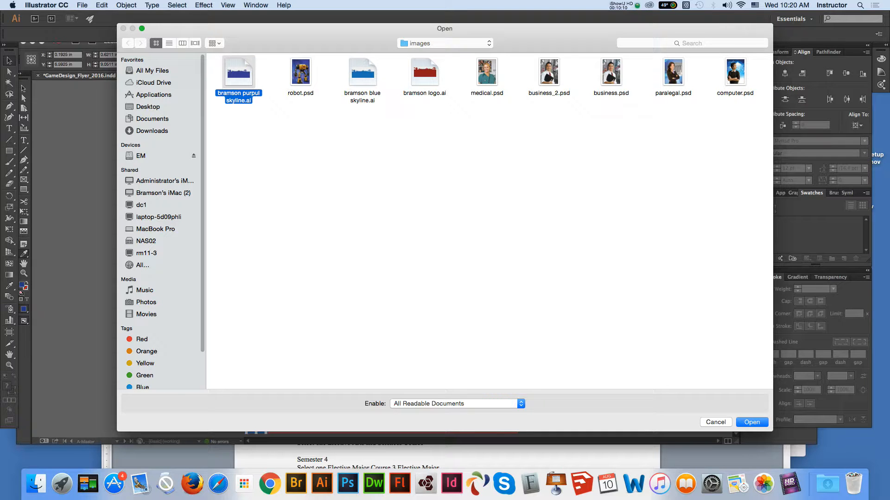
key(Return)
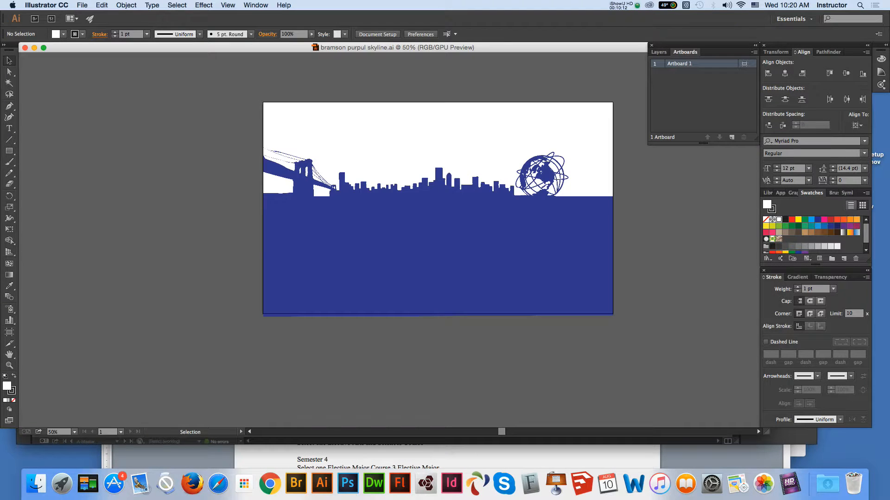
key(super+a)
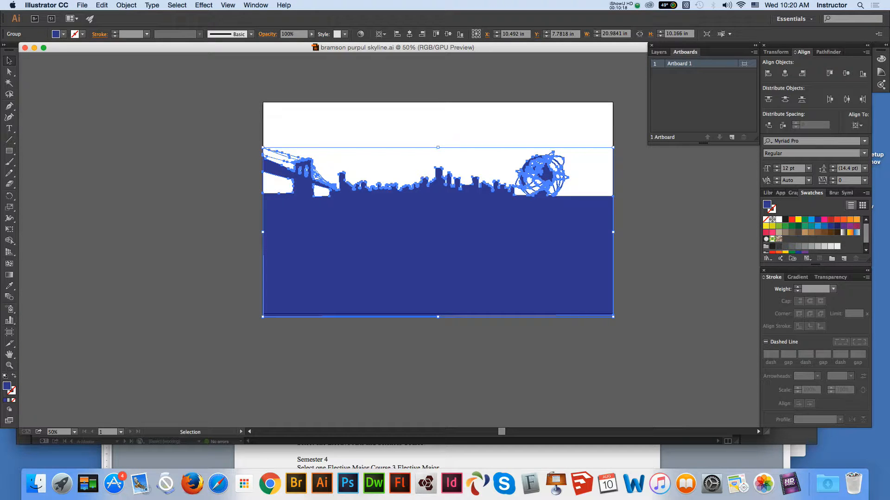
double_click(7, 386)
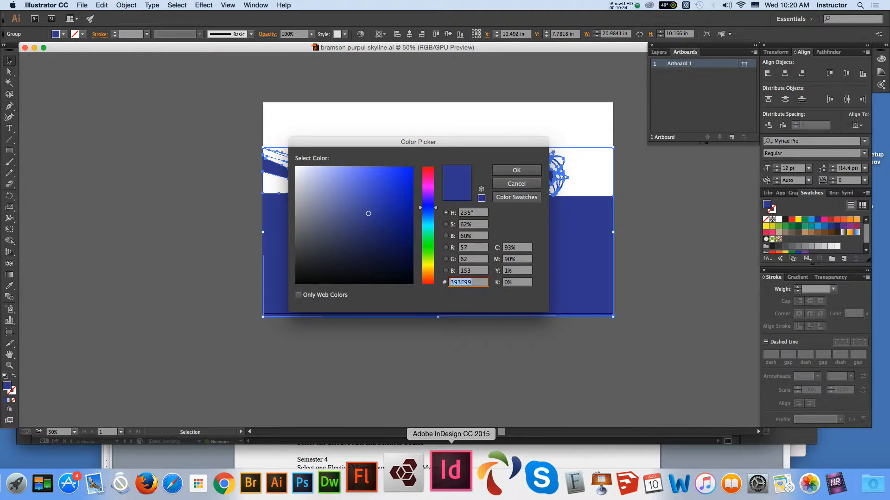
Switch to InDesign and match the purple_bar swatch to the skyline's CMYK fill values from Illustrator, with cyan at 93%.
click(451, 471)
key(Tab)
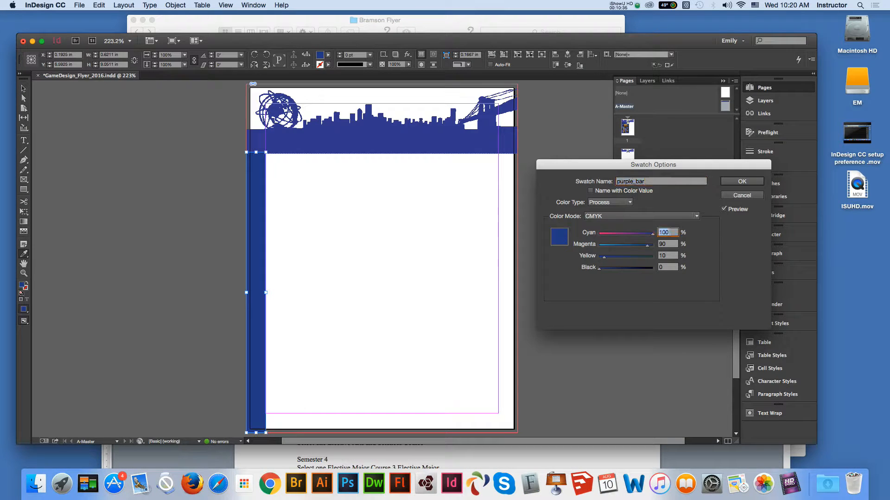
text(93)
key(Tab)
text(91)
key(Tab)
key(Return)
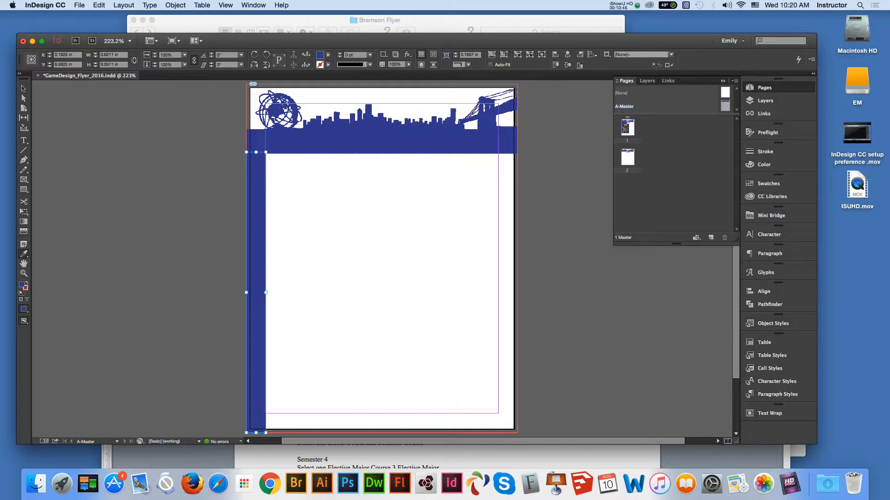
Deselect the vertical bar and save the flyer document.
click(23, 88)
click(120, 139)
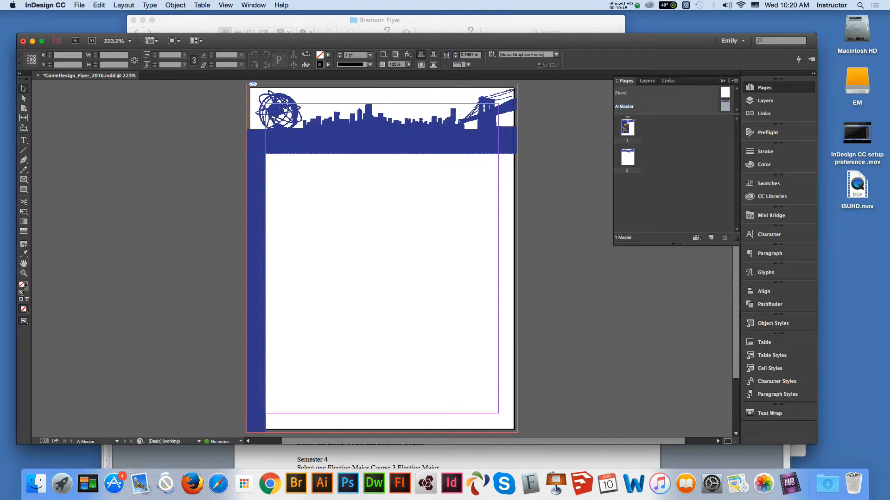
key(super+s)
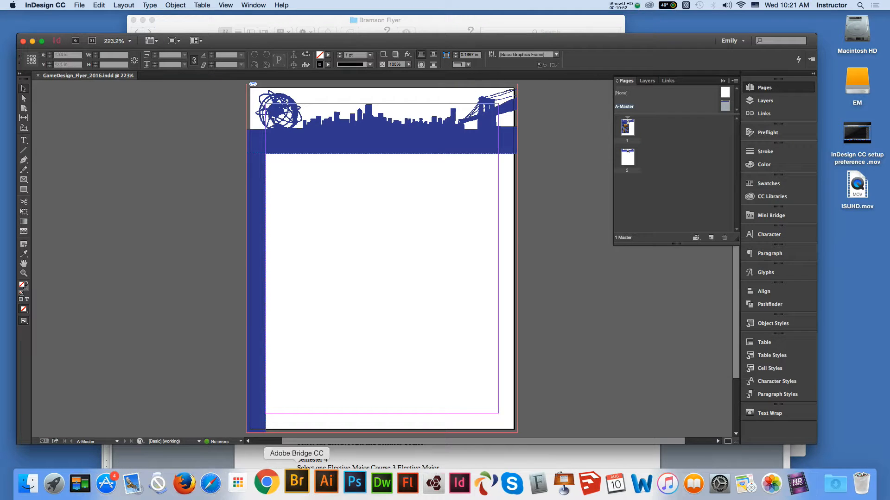
Switch to Illustrator, dismiss the Color Picker and close the skyline artwork, quitting Illustrator to return to the flyer.
click(317, 480)
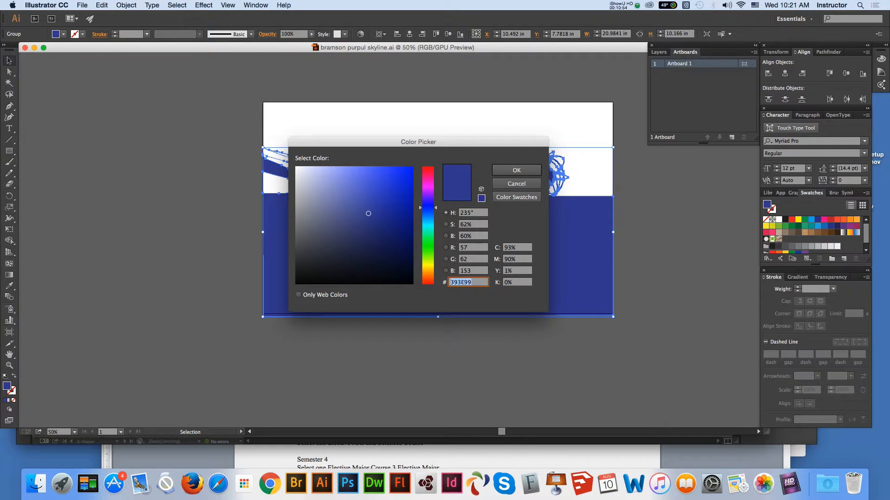
click(516, 184)
click(25, 48)
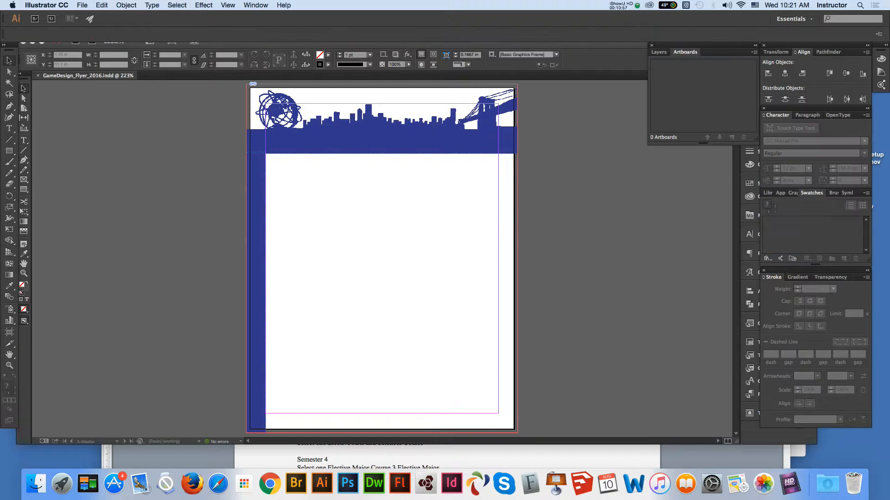
click(46, 5)
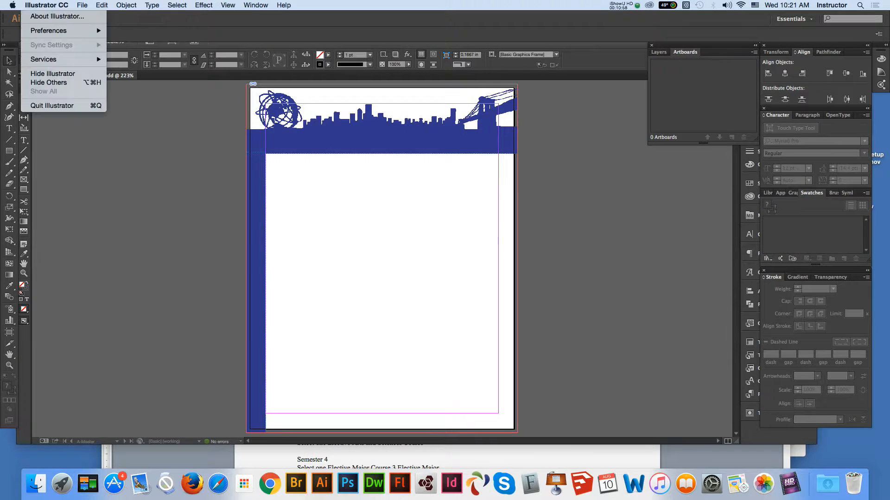
click(51, 106)
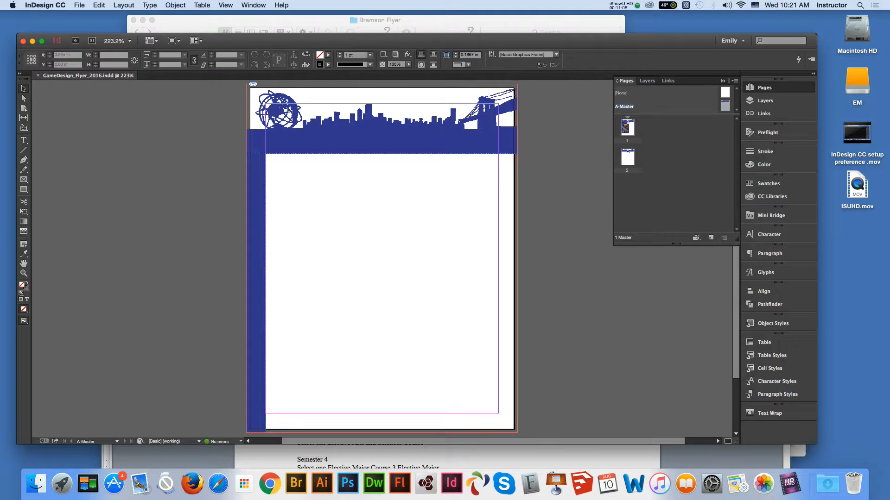
On page 1, scale the robot image and its frame down proportionally to about 4.54 in wide.
click(626, 128)
double_click(627, 128)
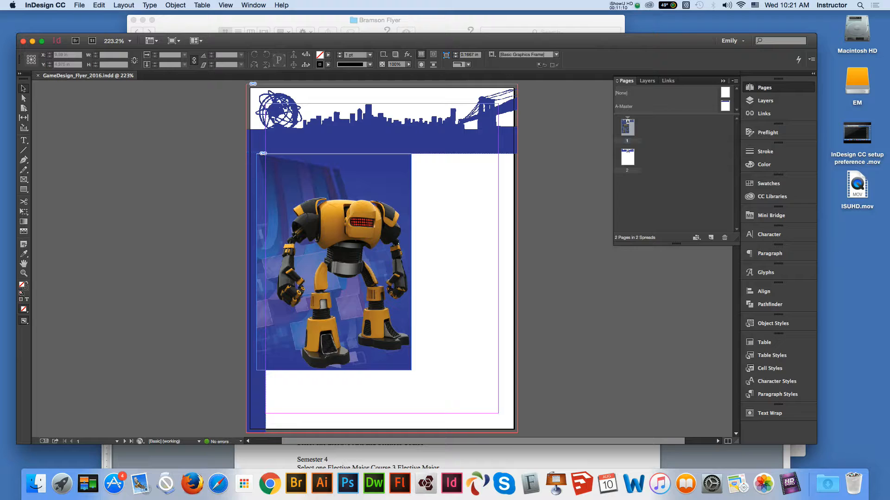
click(400, 366)
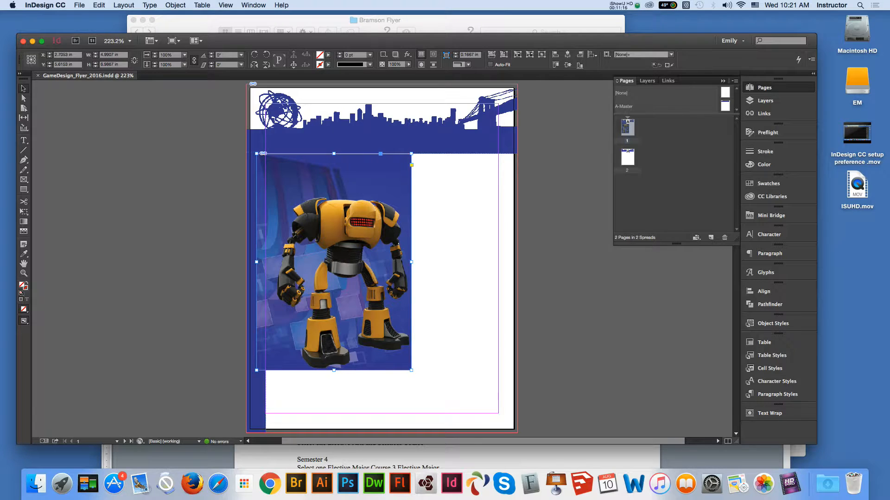
click(334, 263)
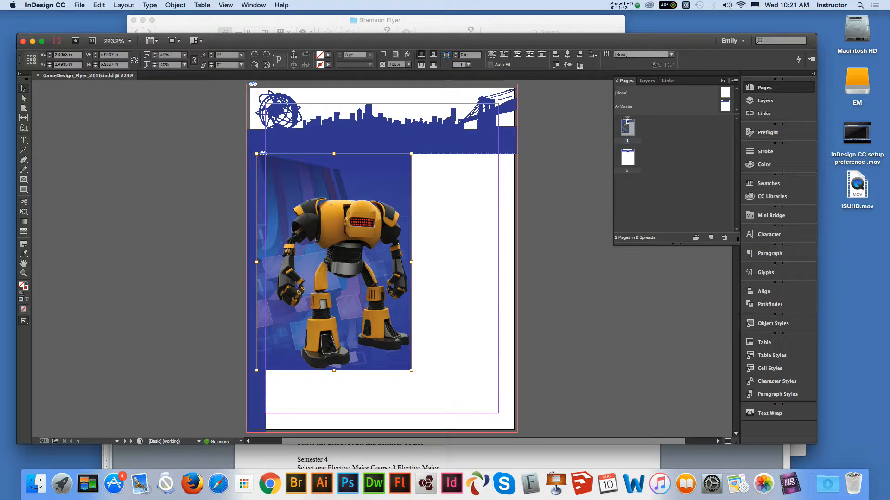
key(Escape)
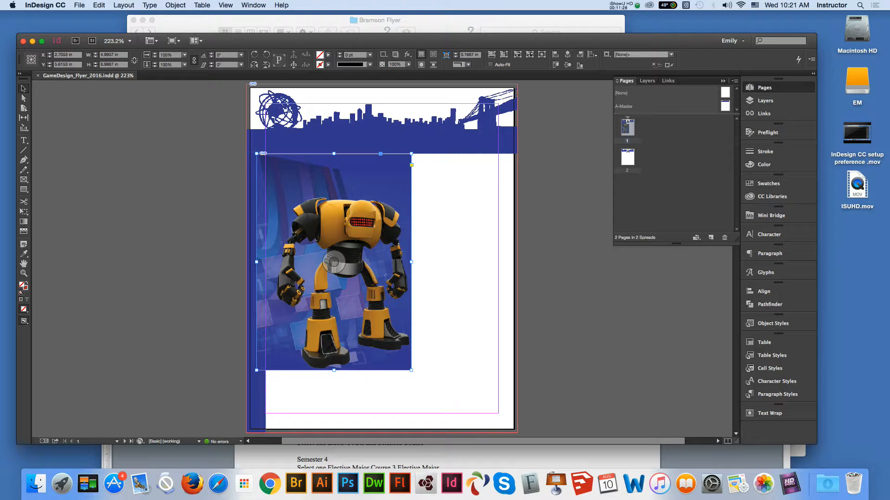
drag(411, 371, 397, 351)
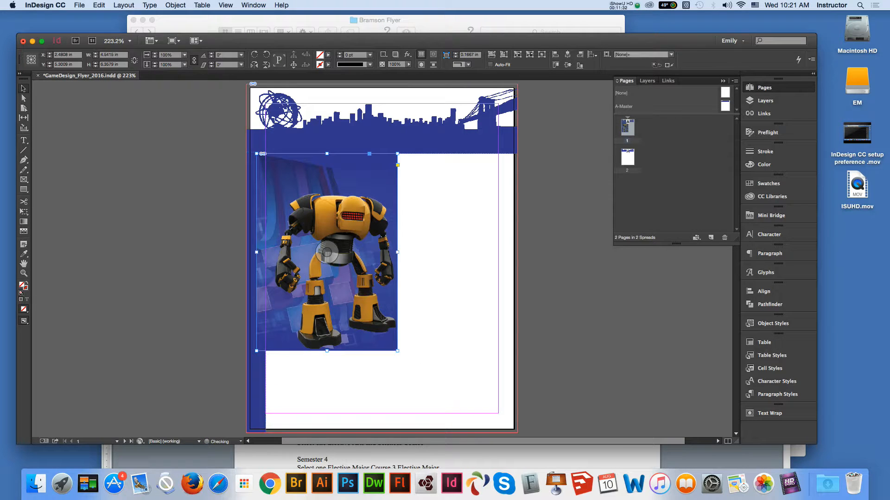
Shift the robot picture about 0.54 in to the left inside its frame and narrow the frame to 3.92 in from the right.
click(326, 252)
key(Escape)
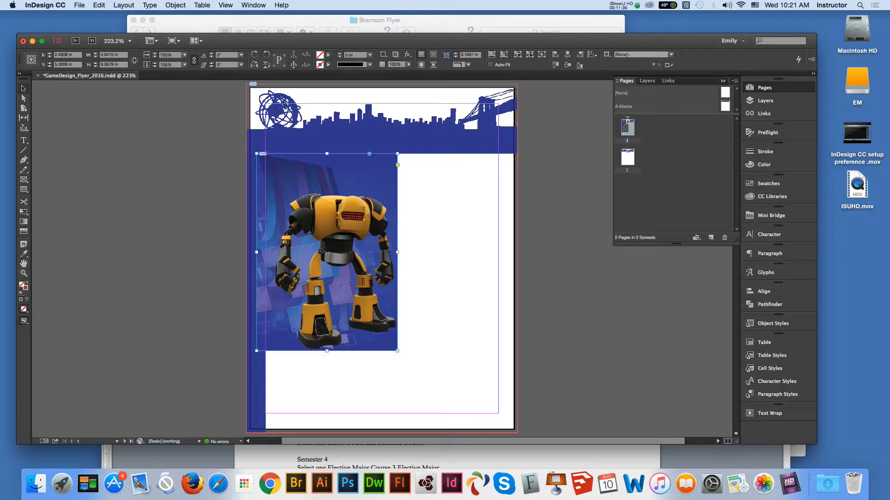
double_click(327, 252)
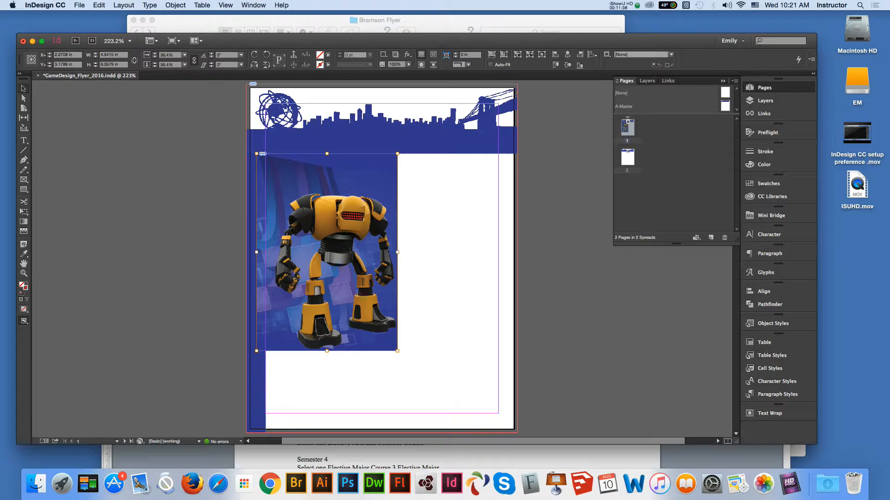
key(Left)
key(Left)
key(Left)
key(Left)
key(Left)
key(Left)
key(Left)
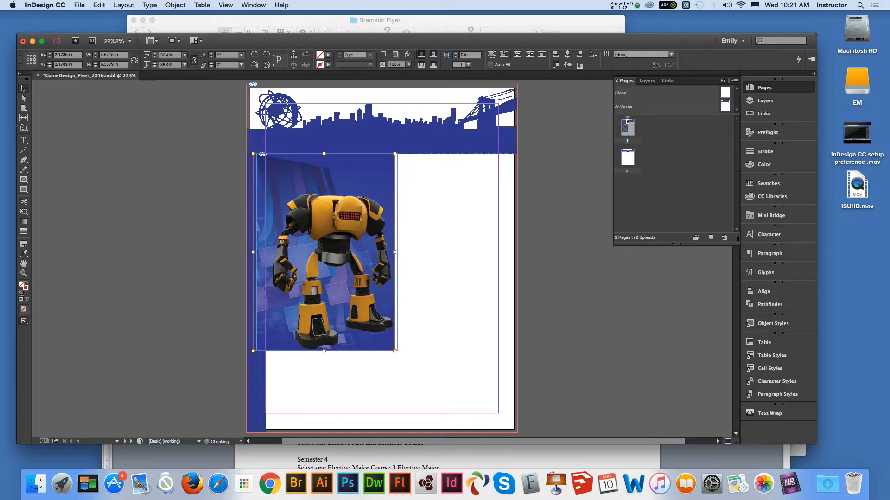
key(shift+Left)
key(shift+Left)
key(shift+Left)
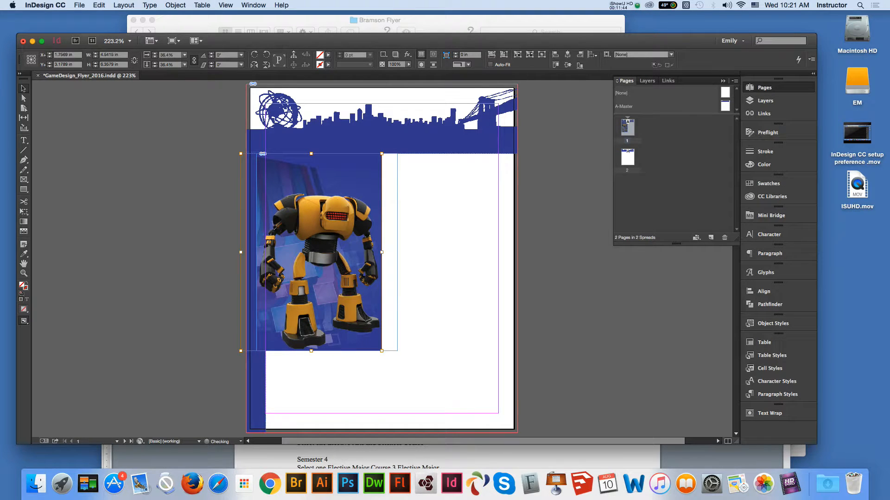
key(Left)
key(Left)
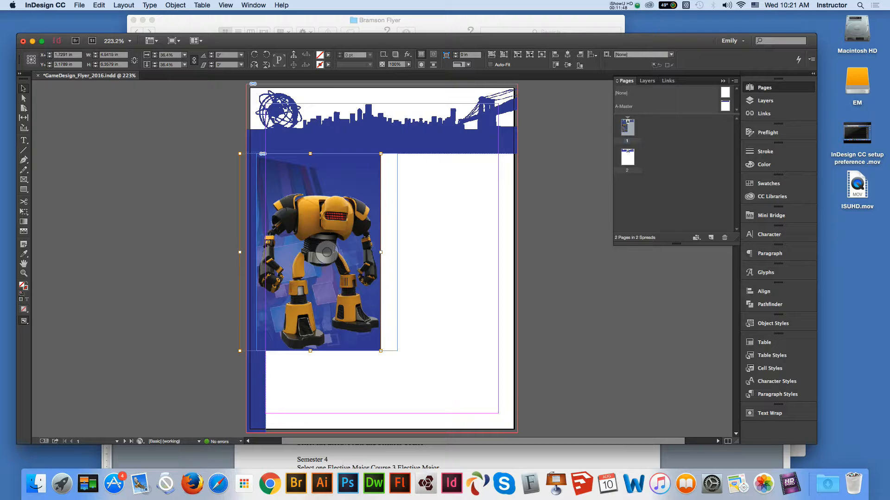
click(349, 253)
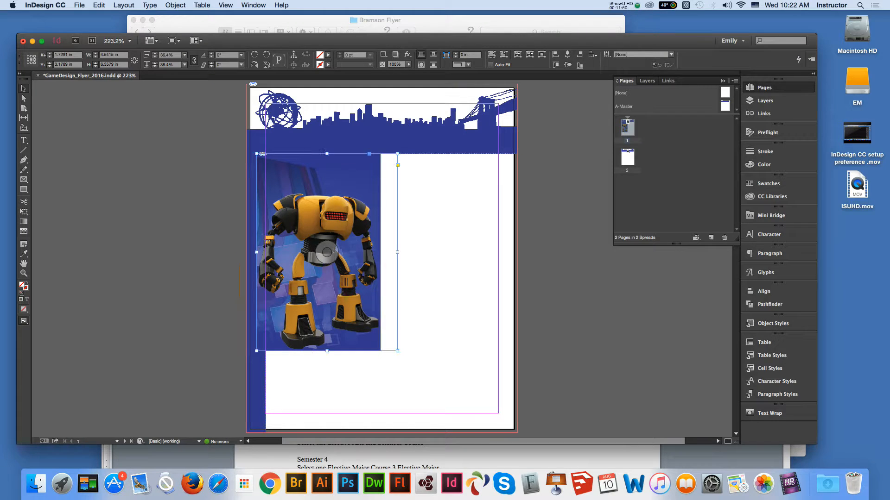
drag(397, 252, 378, 252)
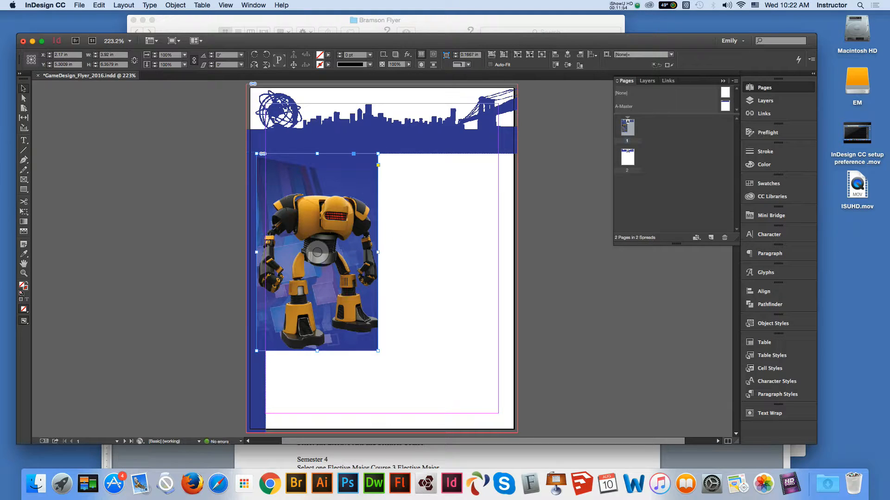
Shift the robot picture further left inside its frame and scale it proportionally to about 34.8%.
click(317, 253)
key(Left)
key(Left)
key(Left)
key(Left)
key(Left)
key(Left)
key(Left)
key(Left)
key(Left)
key(Left)
key(Left)
key(Left)
key(Left)
key(Left)
key(Left)
key(Left)
key(Left)
key(Left)
key(Left)
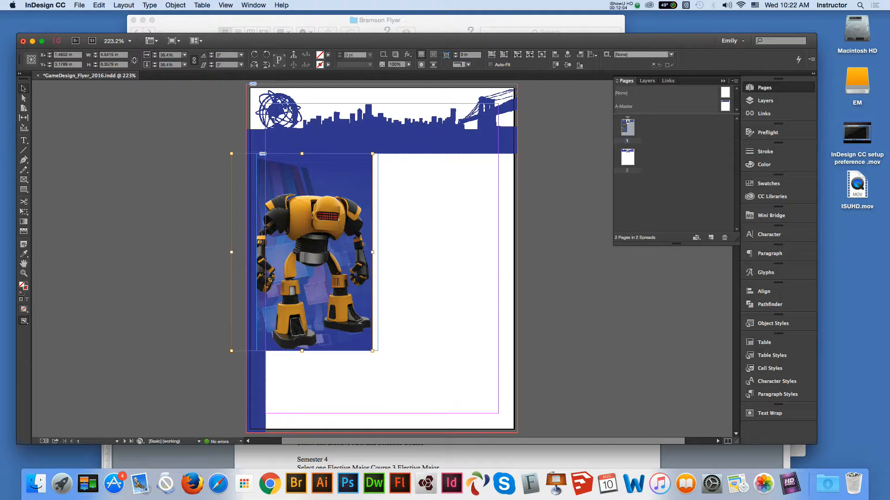
drag(373, 351, 366, 343)
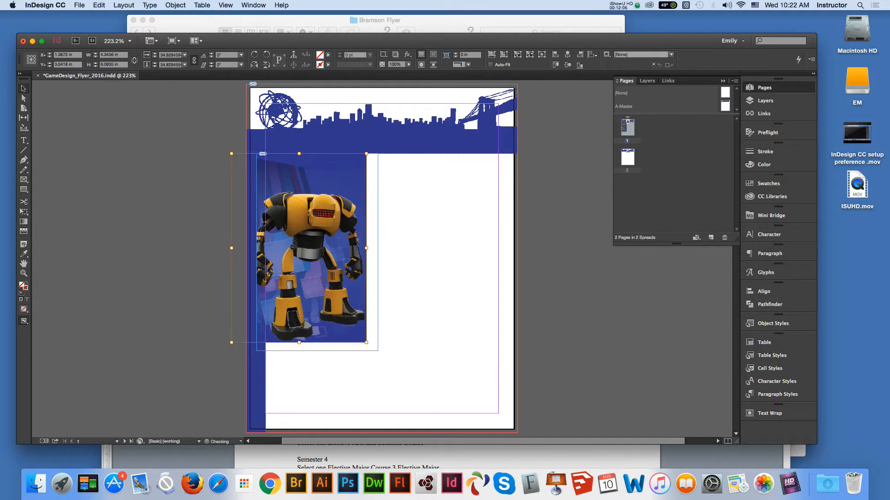
Crop the frame's right and bottom edges to the robot picture, about 3.52 by 6.04 in, and deselect it.
click(378, 252)
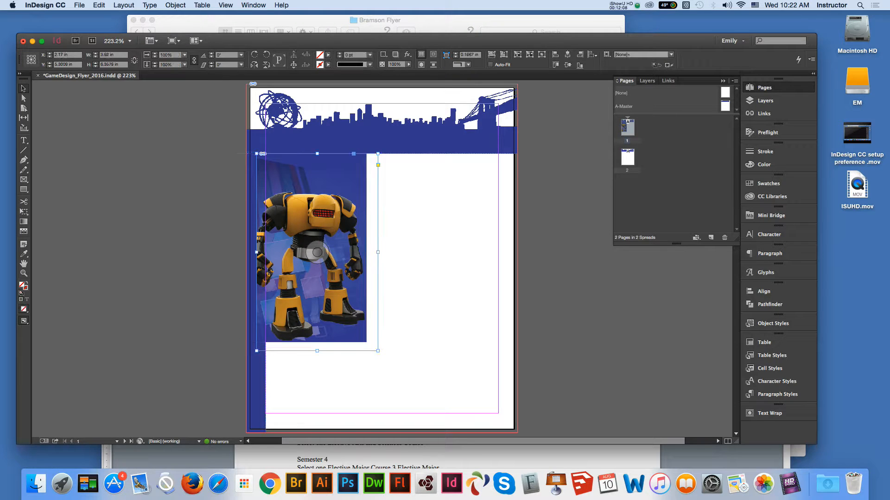
drag(377, 252, 366, 252)
drag(311, 351, 312, 341)
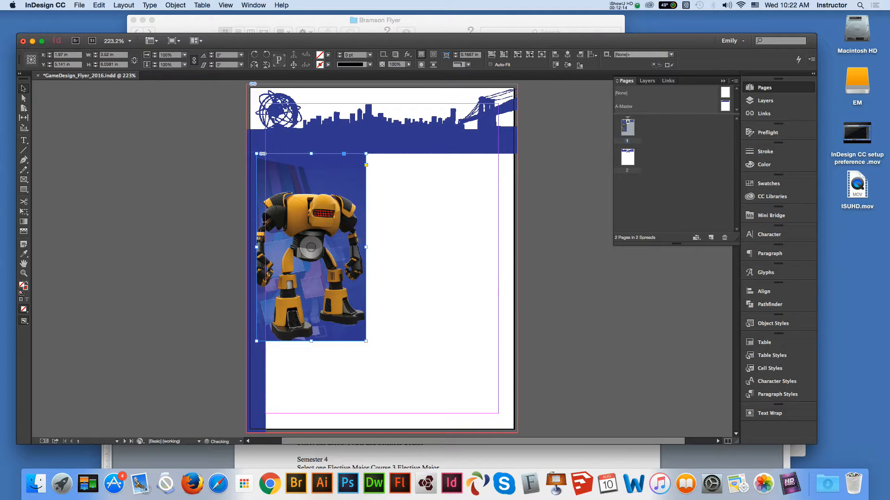
key(super+shift+a)
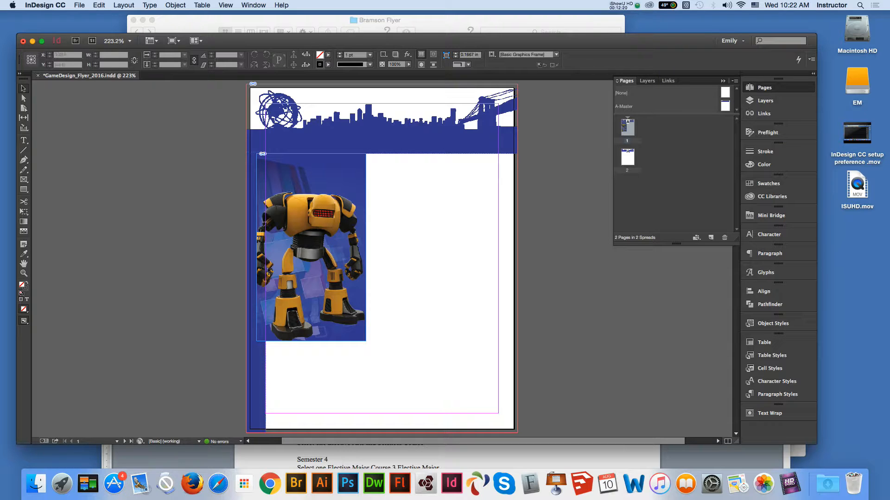
click(315, 211)
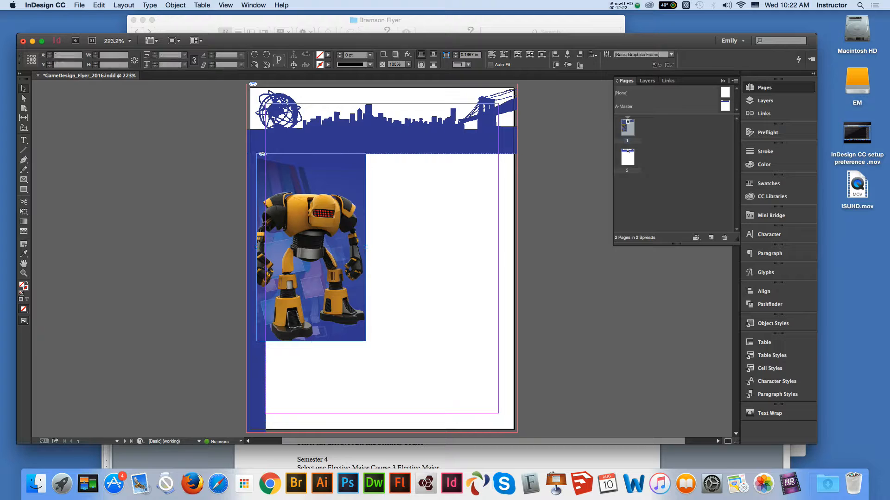
click(431, 250)
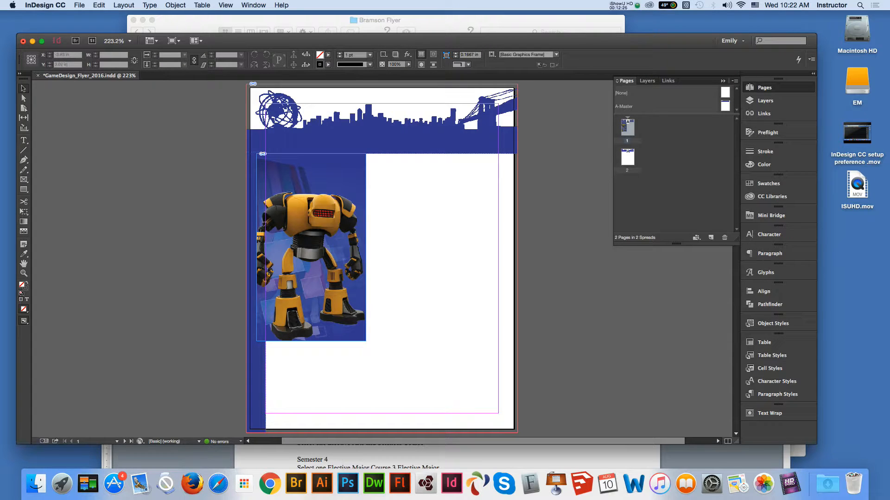
Draw a rectangle about 3.6 by 2.8 in below the robot image and fill it with the sidebar's purple using the Eyedropper.
click(23, 150)
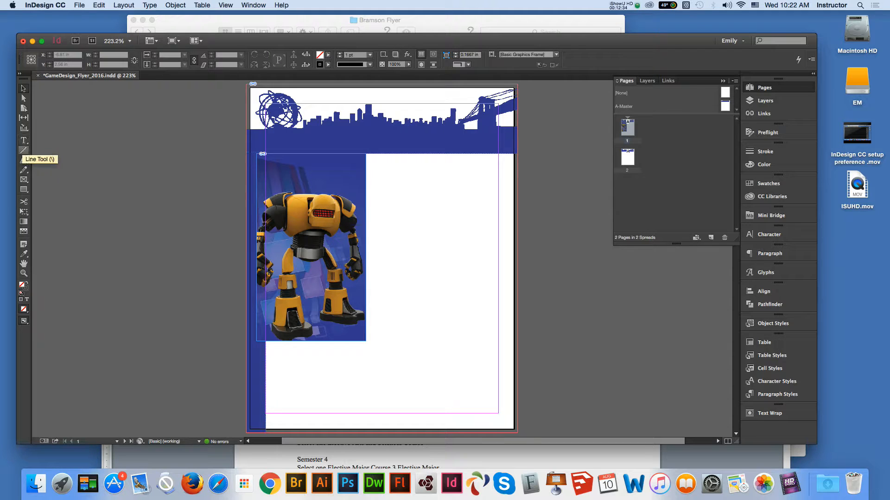
click(24, 189)
drag(252, 342, 366, 429)
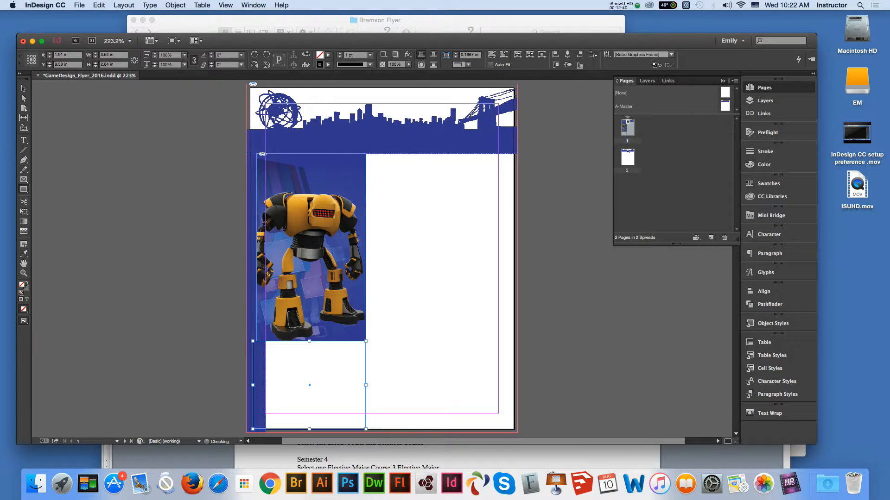
key(i)
click(258, 380)
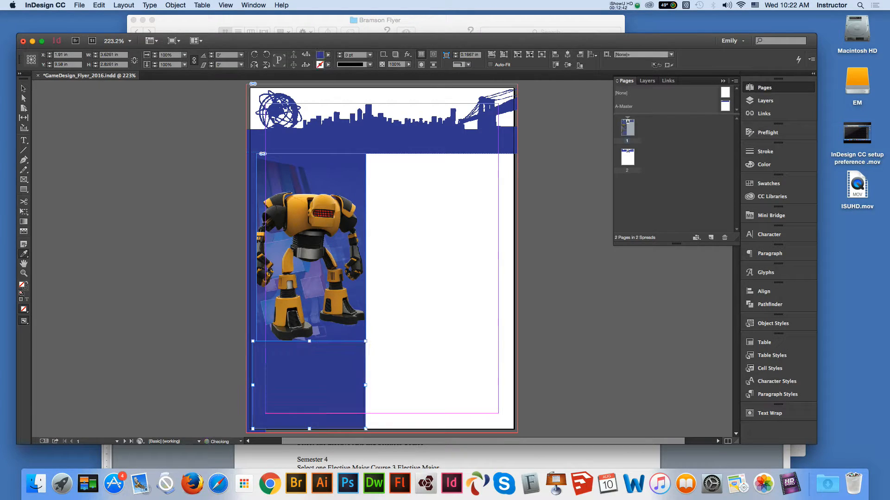
Narrow the purple rectangle to about 3.53 in from its left side and align its right edge with the robot image.
click(23, 89)
shift+click(312, 296)
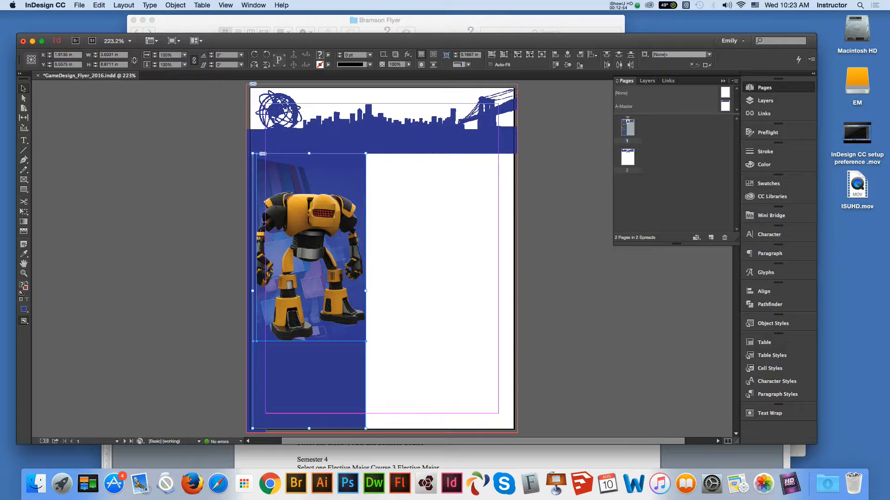
click(309, 385)
drag(252, 385, 256, 385)
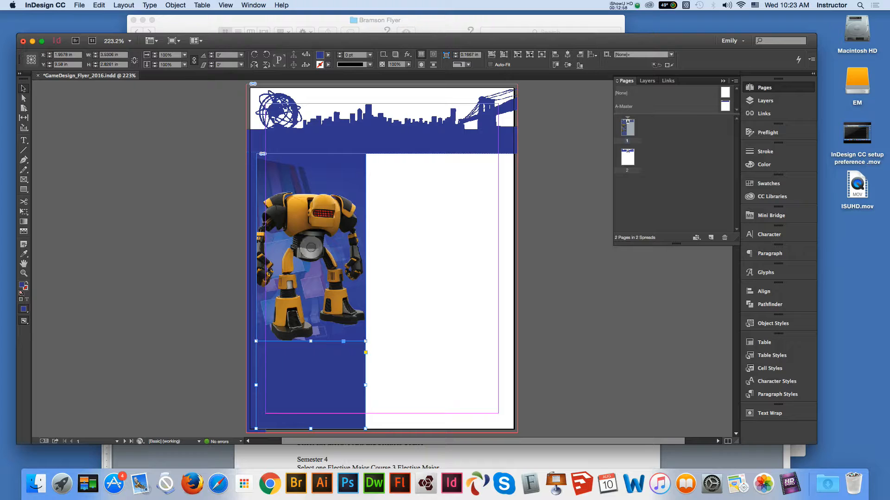
shift+click(310, 296)
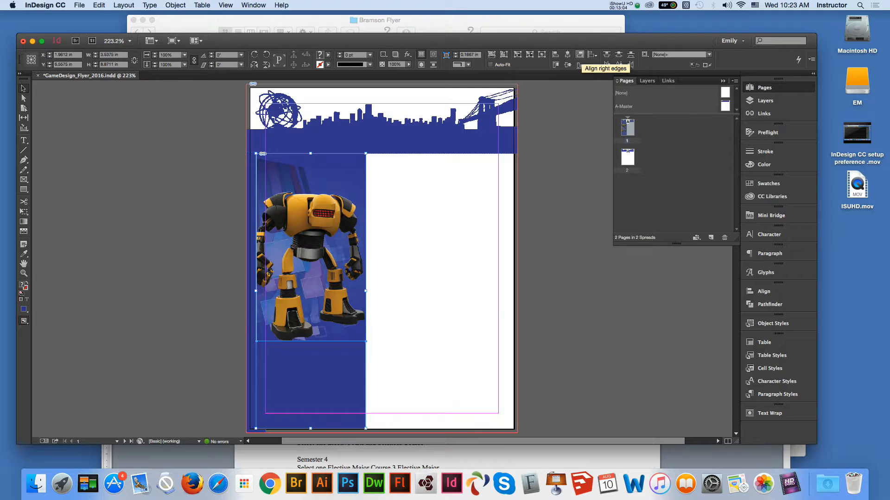
click(579, 55)
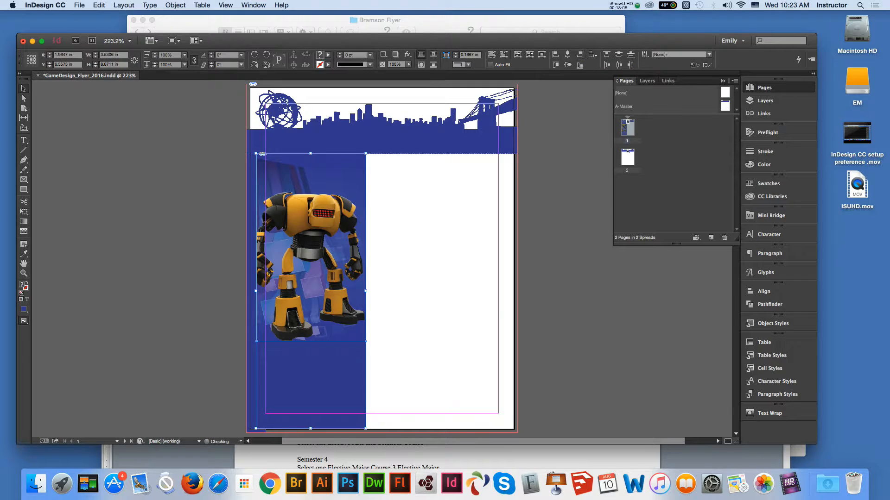
click(556, 195)
Extend the purple rectangle's bottom edge to the page's bleed line and save the flyer.
click(320, 382)
drag(310, 429, 311, 432)
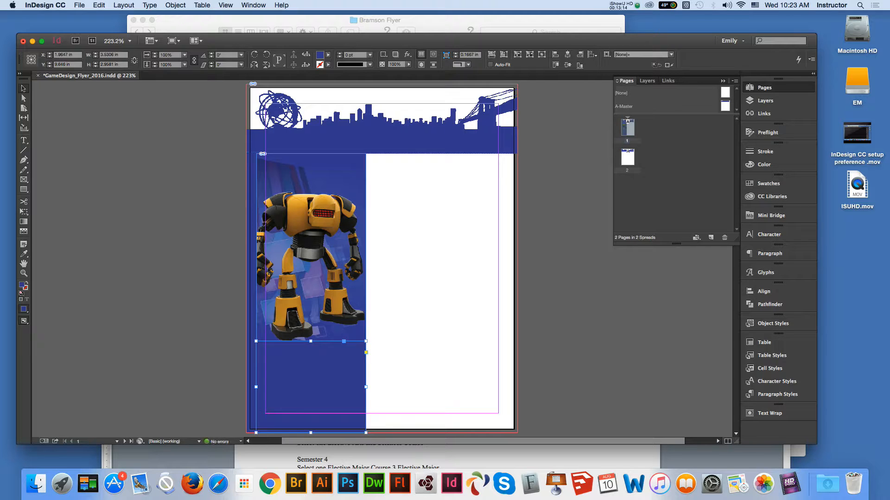
click(551, 286)
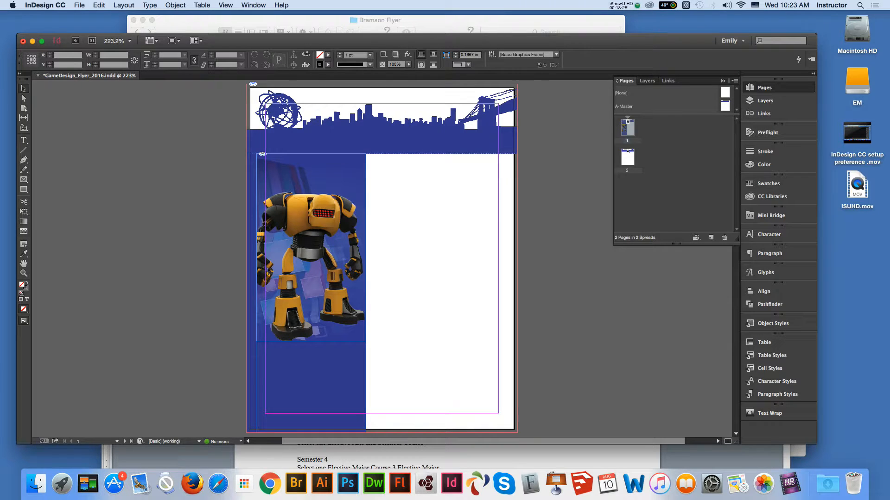
key(super+s)
Switch to content.doc in Word and copy the Game Design Concentration course list from Semester 1 through Semester 4.
click(222, 21)
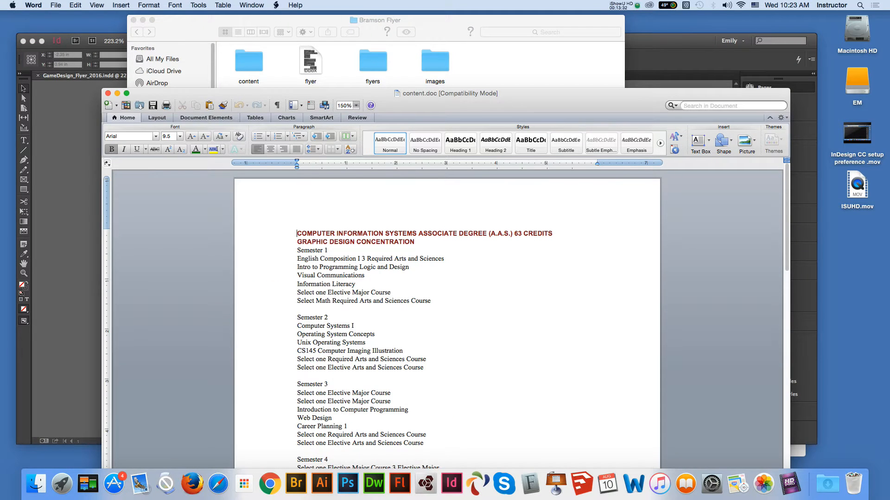
scroll(447, 315, down, 20)
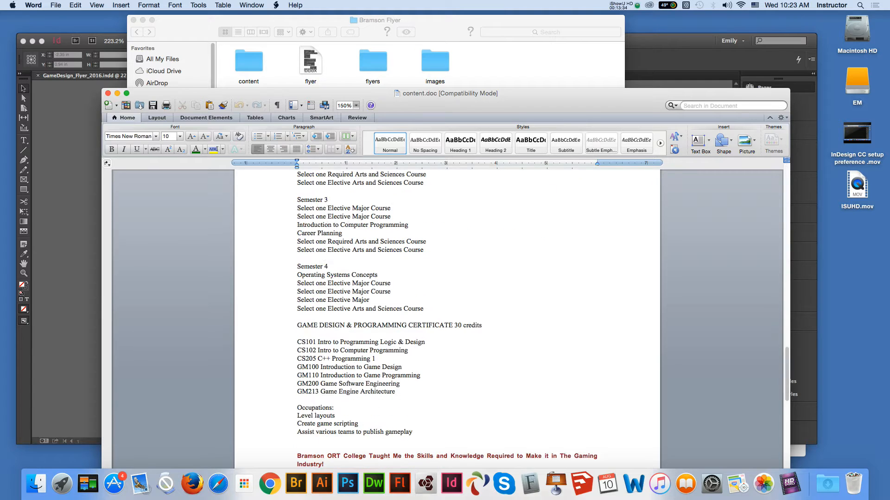
scroll(447, 315, down, 15)
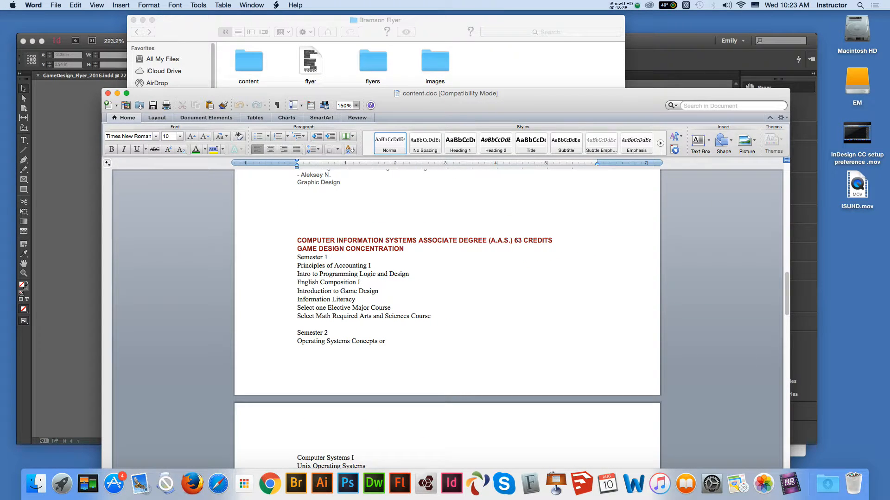
drag(297, 257, 393, 341)
scroll(447, 315, down, 5)
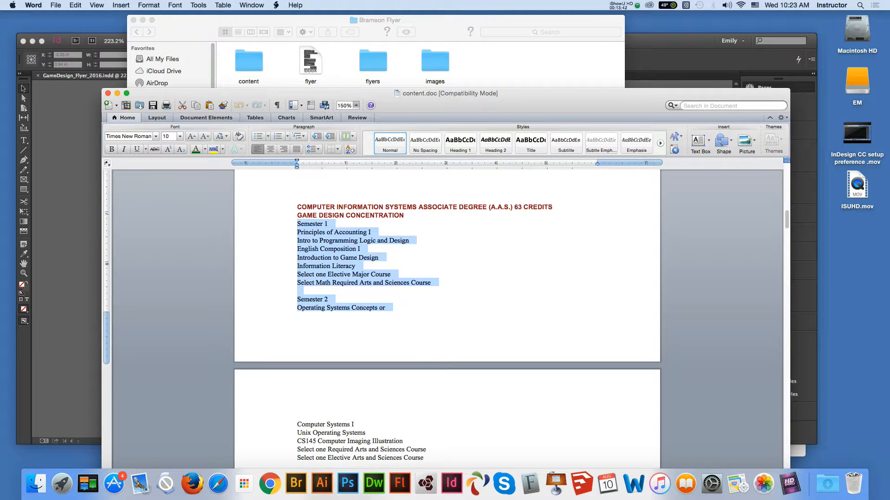
scroll(446, 315, down, 3)
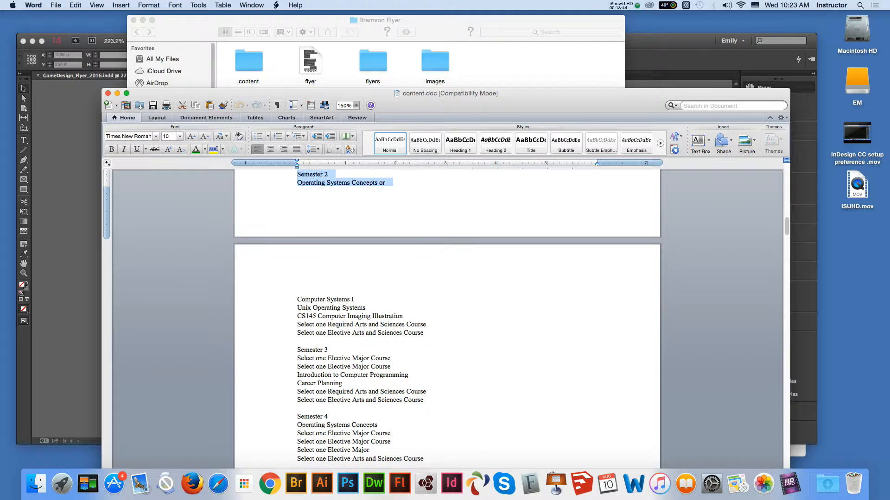
scroll(447, 315, up, 3)
scroll(447, 315, down, 2)
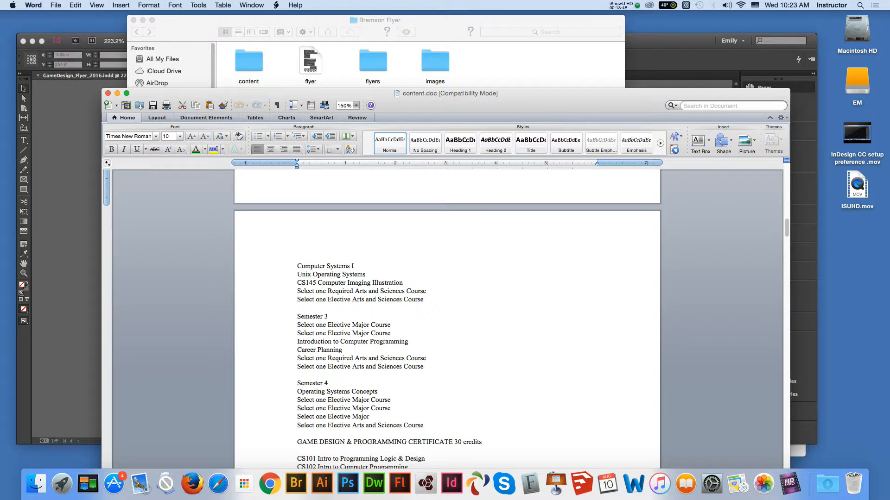
shift+click(424, 425)
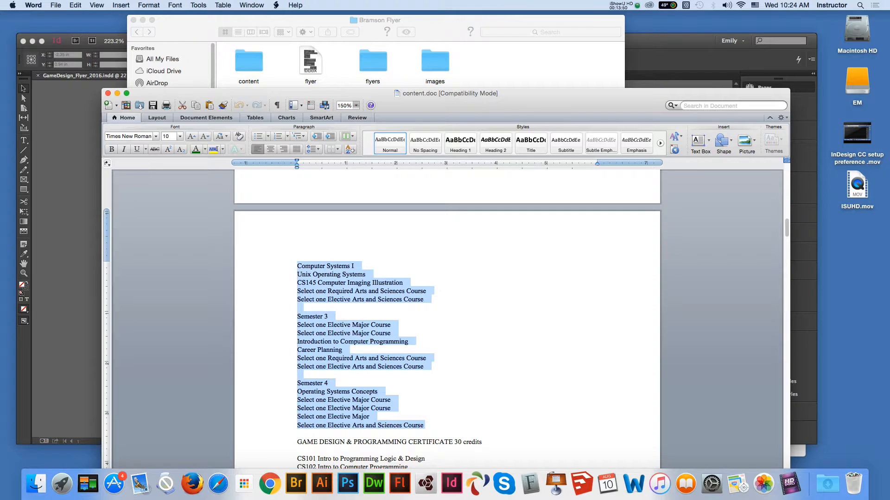
Switch to InDesign and paste the course list into a new text frame, about 3.84 by 7.98 in, beside the robot image.
key(super+Tab)
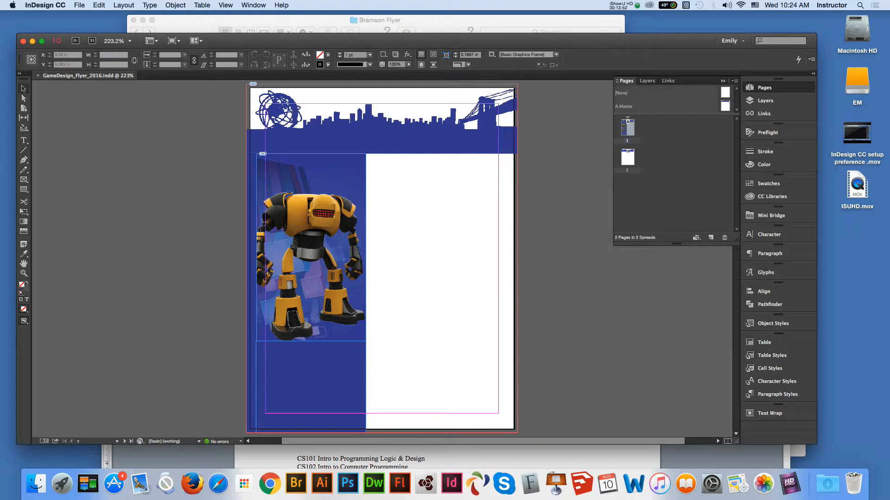
key(t)
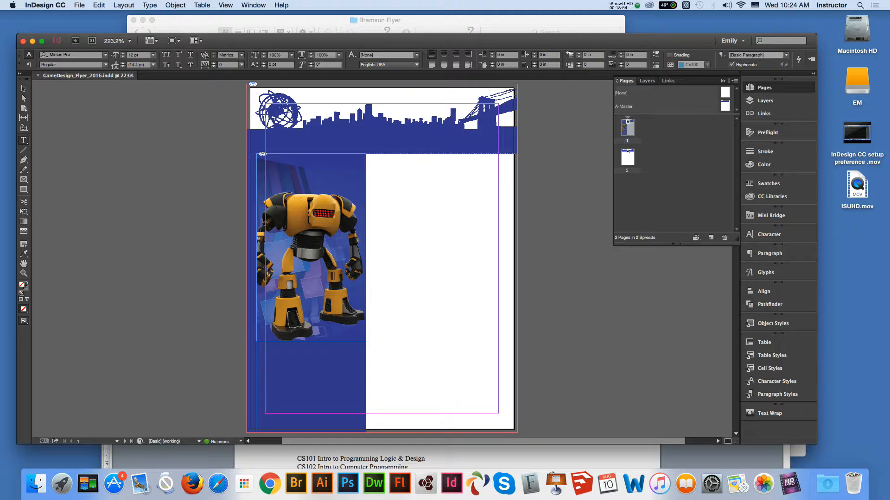
drag(381, 166, 496, 413)
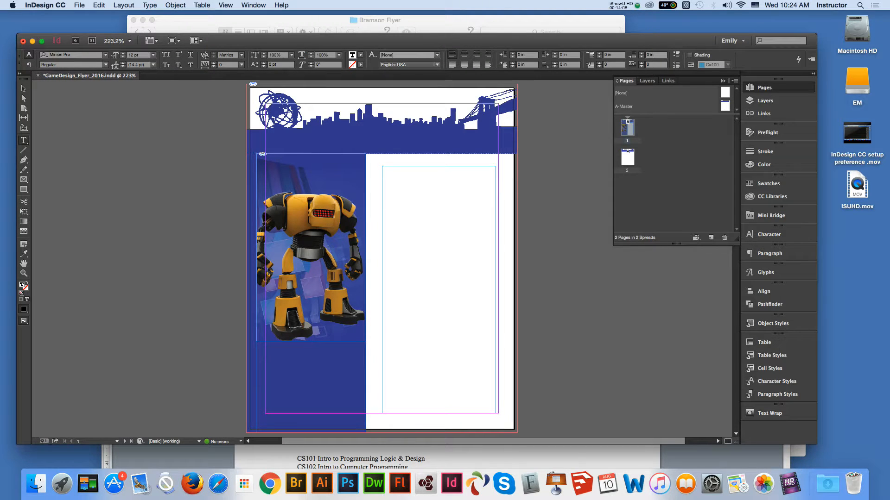
key(super+v)
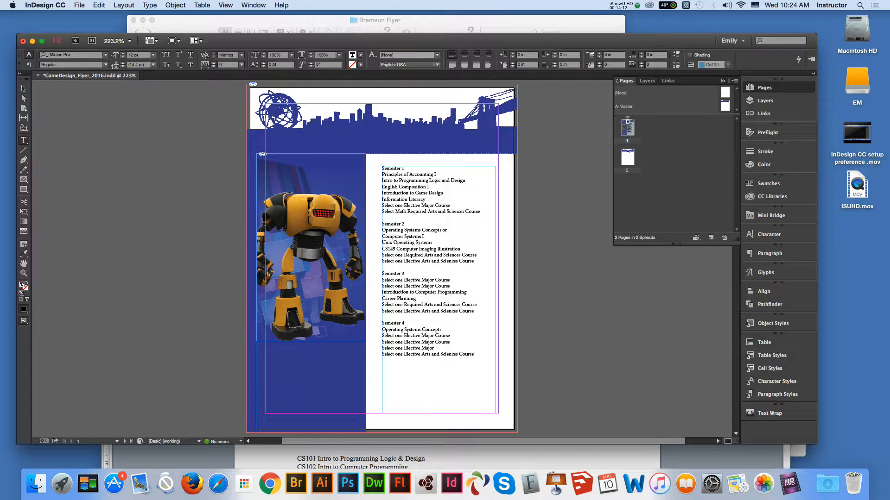
key(Escape)
drag(382, 290, 376, 290)
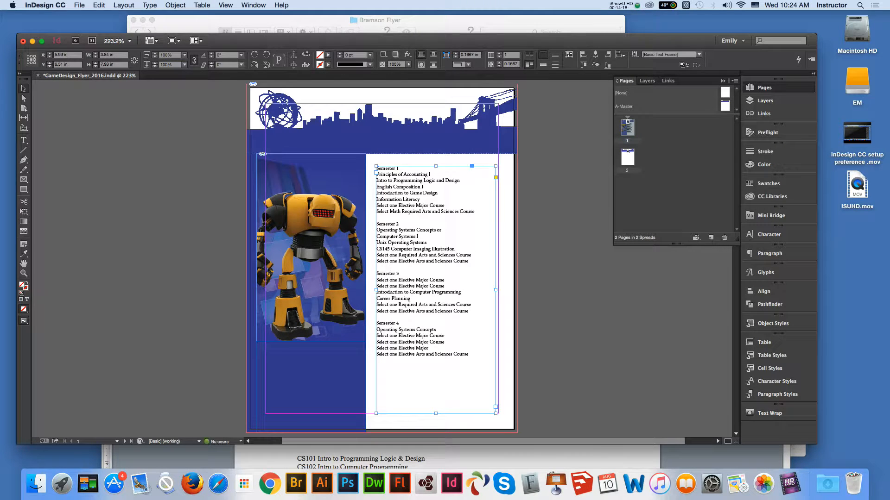
click(24, 273)
click(459, 254)
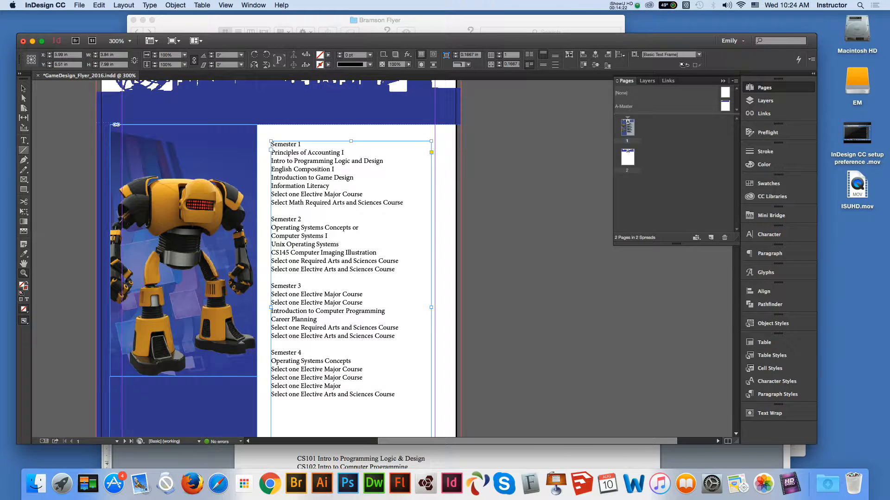
click(24, 89)
click(66, 121)
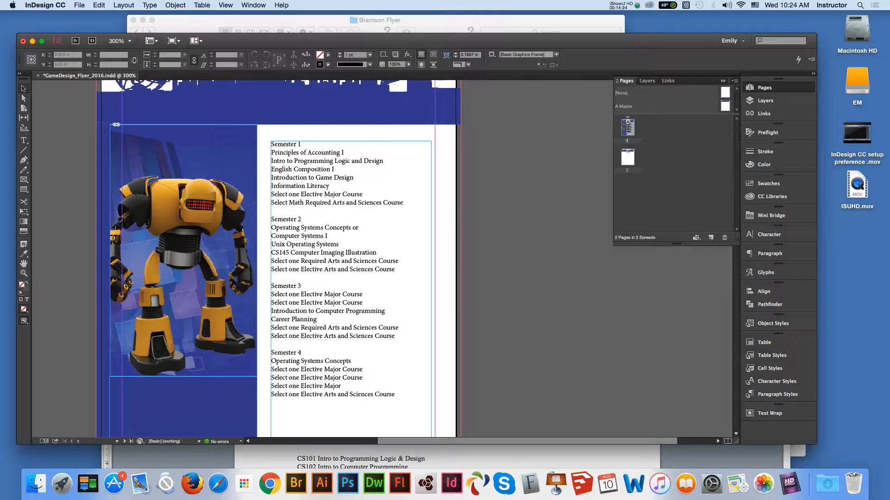
Return to content.doc in Word and copy the two-line Computer Information Systems degree and Game Design Concentration heading.
key(z)
key(h)
key(super+Tab)
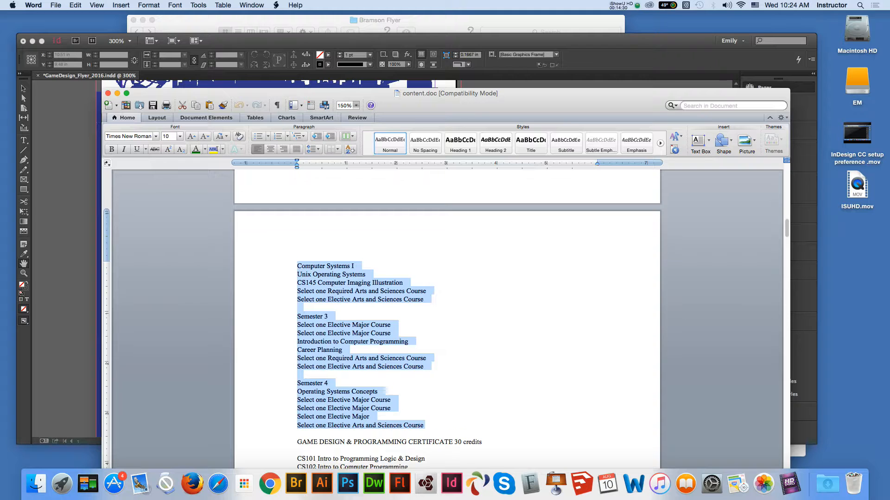
scroll(447, 320, up, 8)
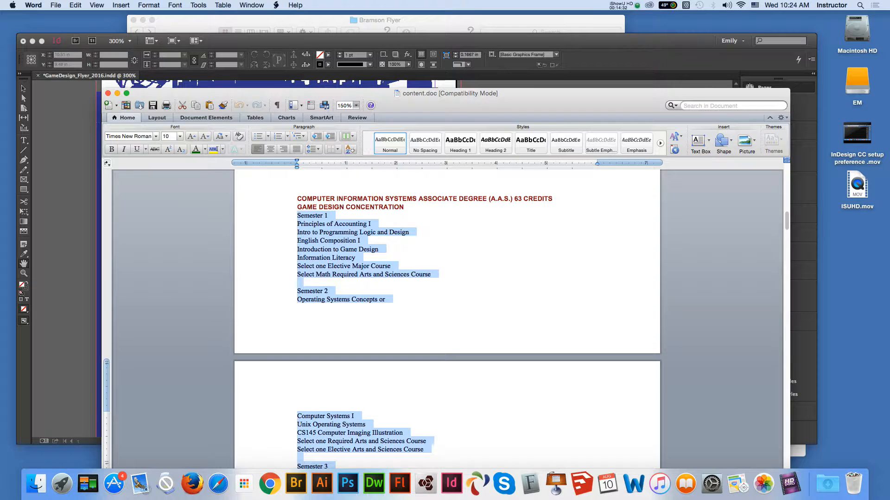
click(405, 207)
drag(405, 207, 298, 199)
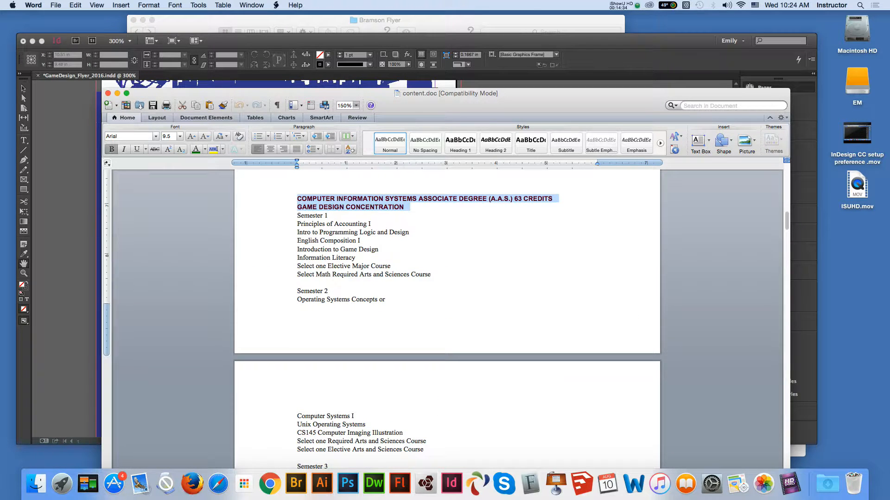
key(super+c)
Switch to InDesign and paste the degree heading into a new margin-to-margin text frame on page 1's purple band below the skyline.
key(super+Tab)
key(t)
drag(122, 99, 435, 116)
key(super+v)
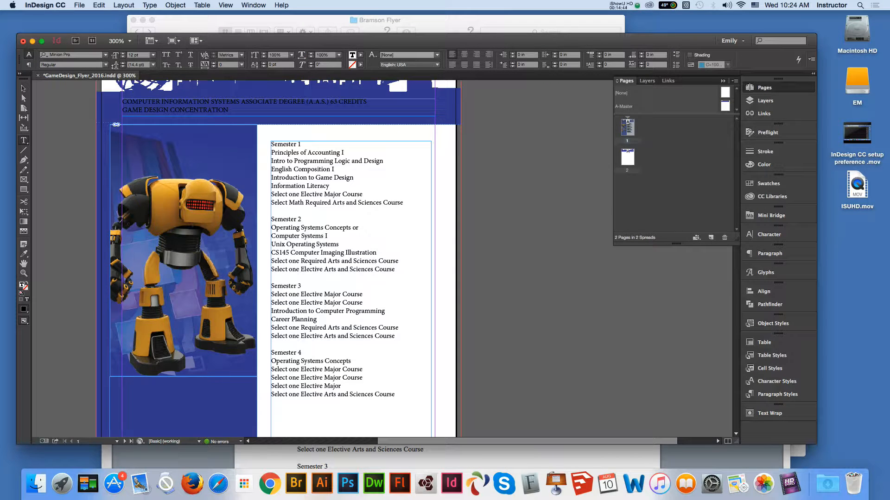
click(23, 89)
click(58, 157)
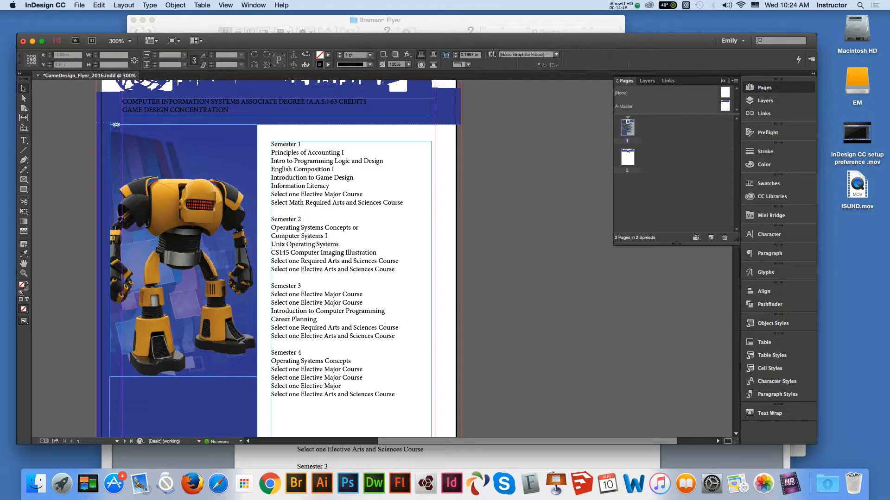
Save the flyer and draw a text frame about 7.13 by 4.7 in on page 2, below the purple header band.
click(24, 263)
drag(303, 367, 329, 339)
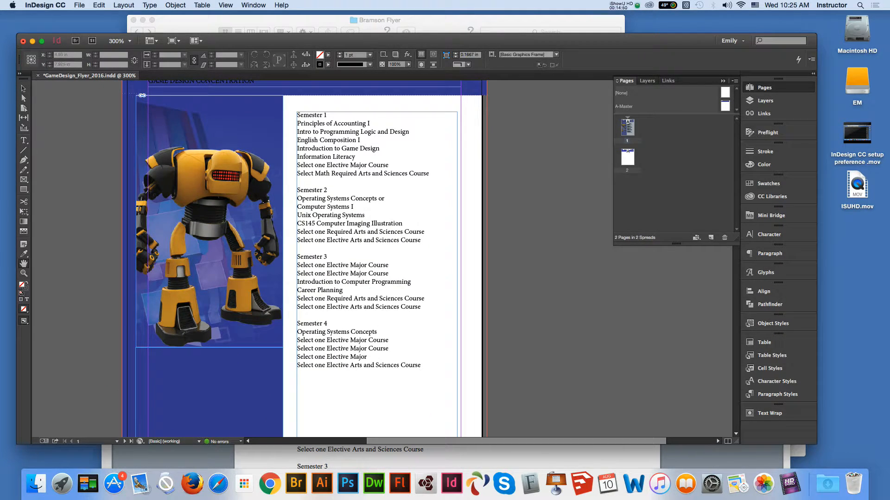
scroll(305, 259, down, 10)
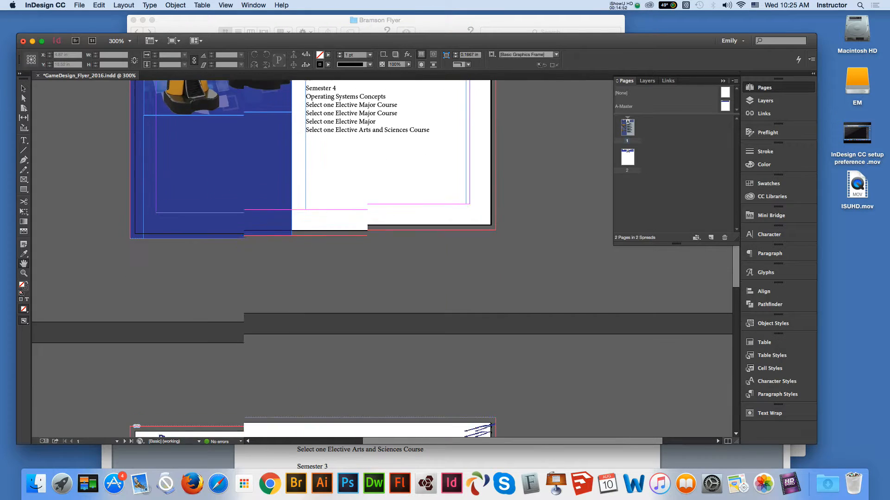
scroll(306, 260, down, 10)
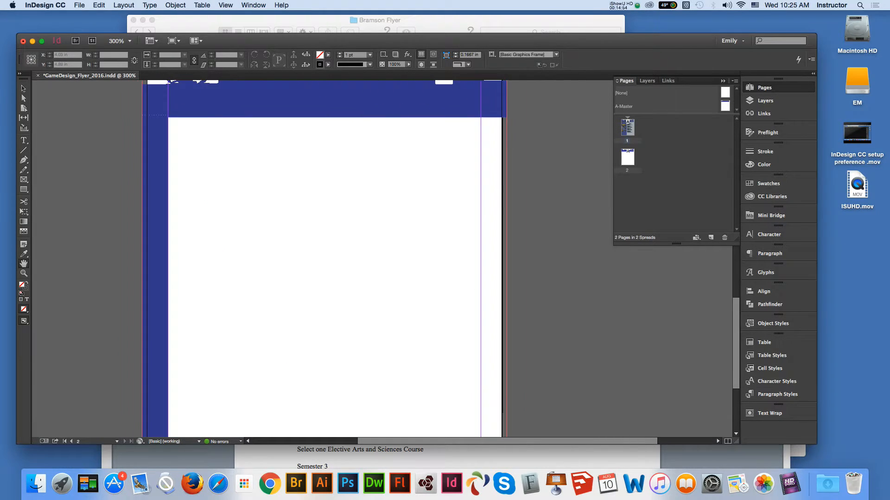
key(v)
key(super+s)
key(t)
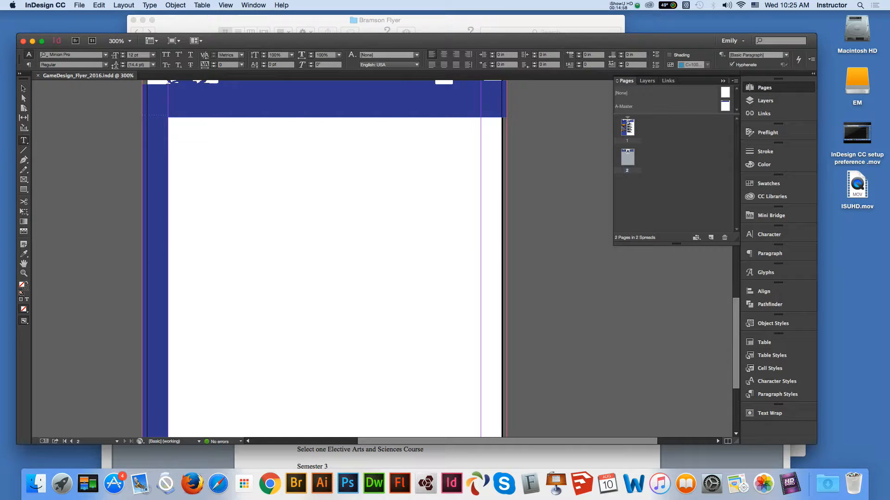
drag(187, 140, 481, 336)
key(Escape)
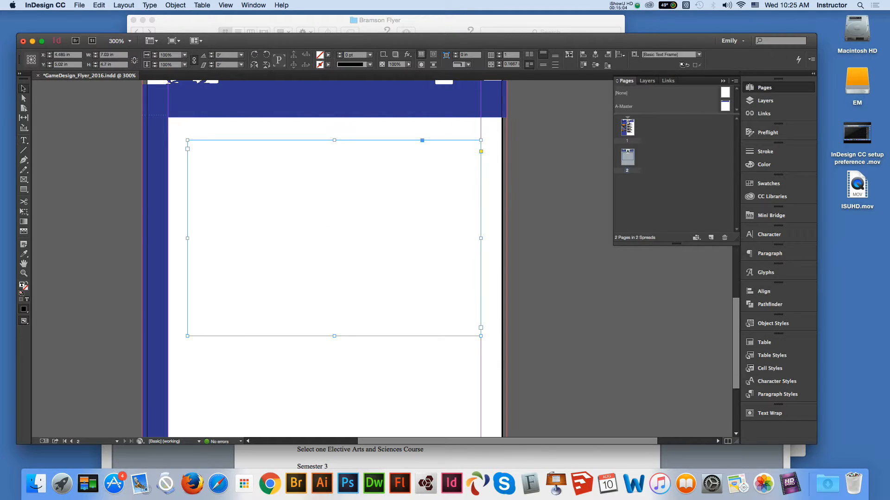
drag(187, 239, 183, 238)
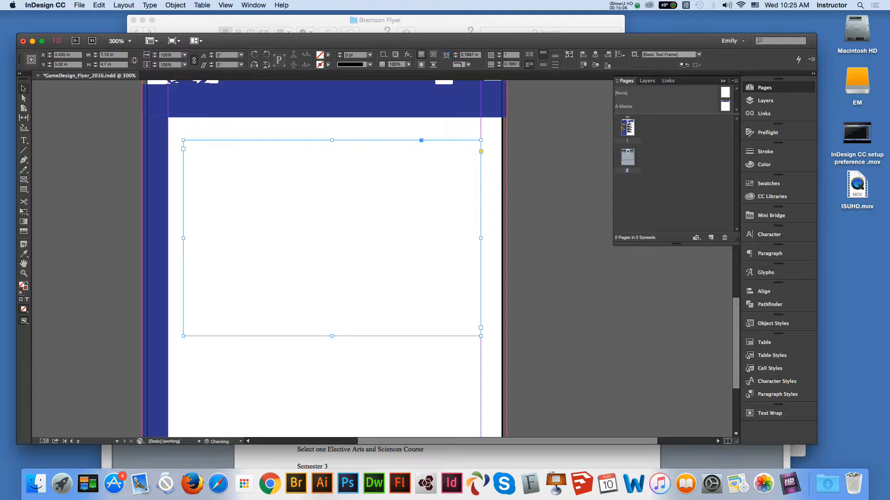
Set the page 2 text frame to 2 columns in Text Frame Options.
right_click(308, 189)
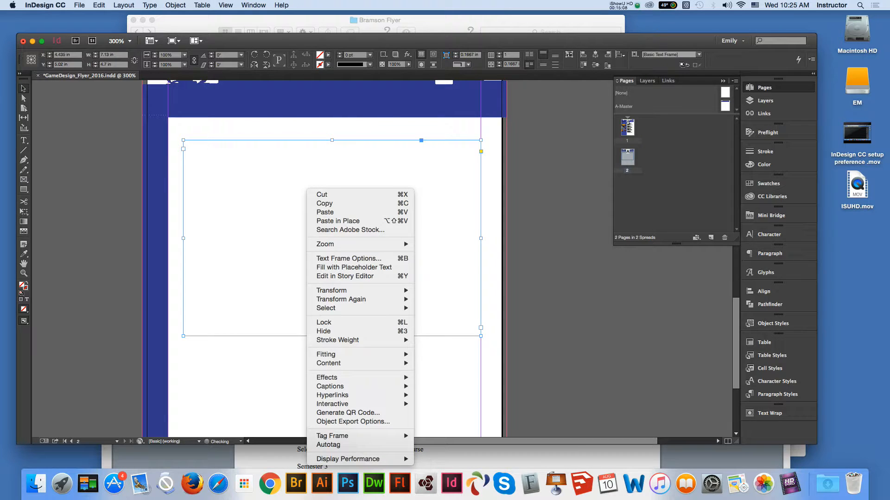
click(348, 258)
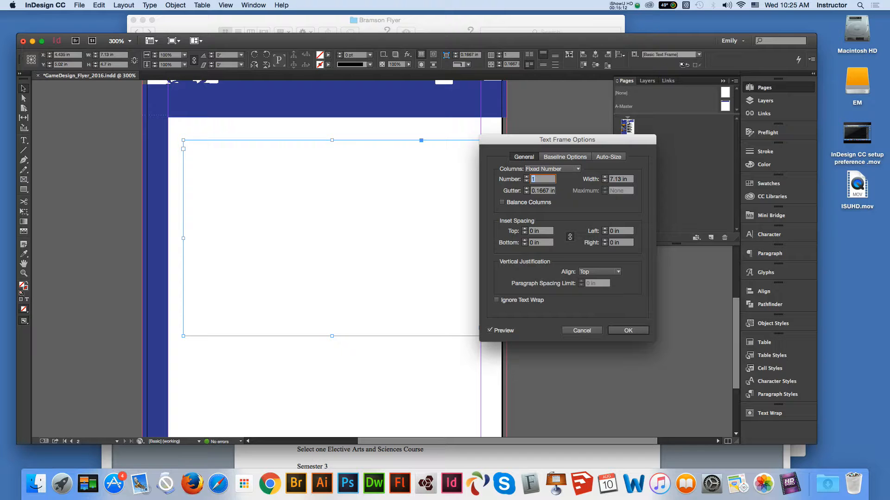
key(Up)
key(Return)
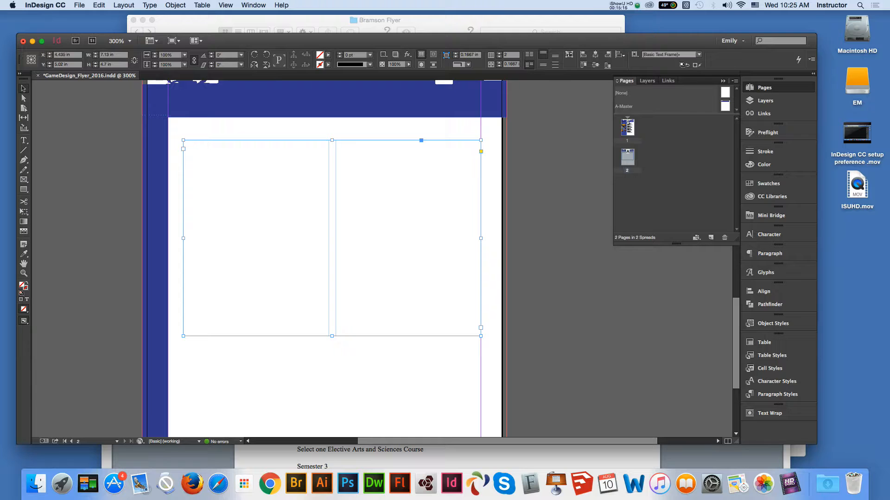
Copy the Game Design graduate's full testimonial, from its red Bramson ORT College heading through the signature, from content.doc and return to InDesign.
key(super+Tab)
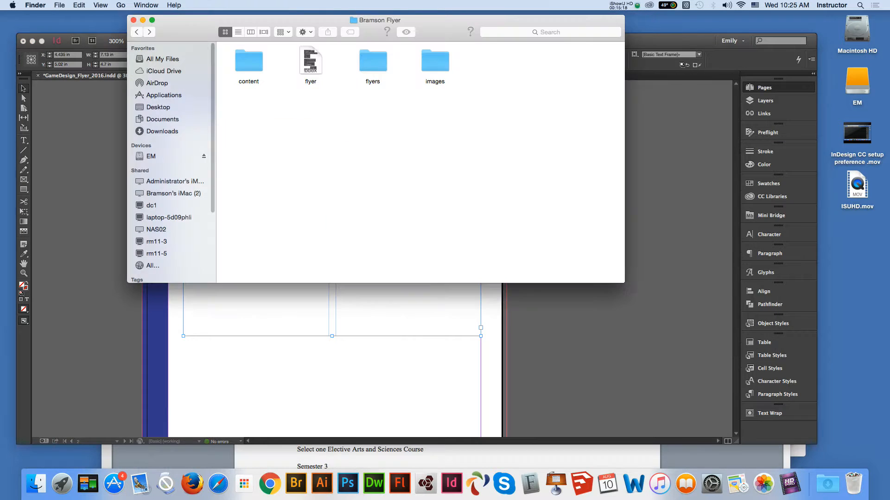
key(super+Tab)
click(463, 456)
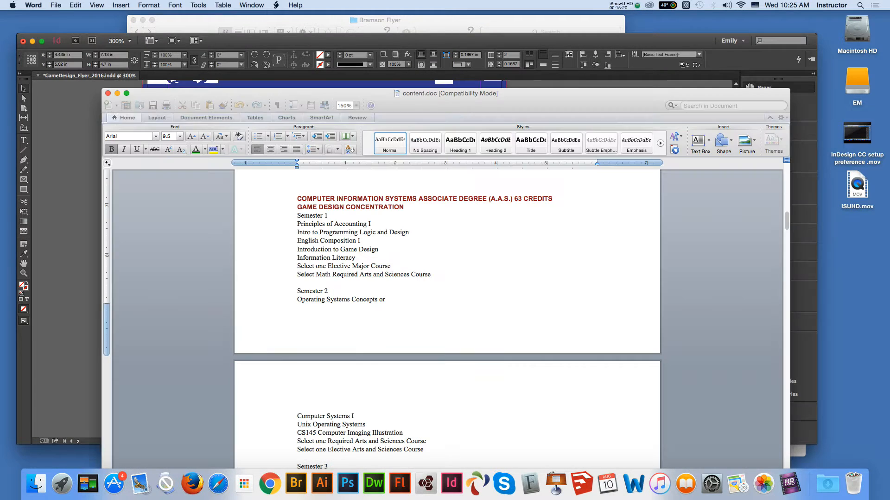
scroll(447, 320, down, 15)
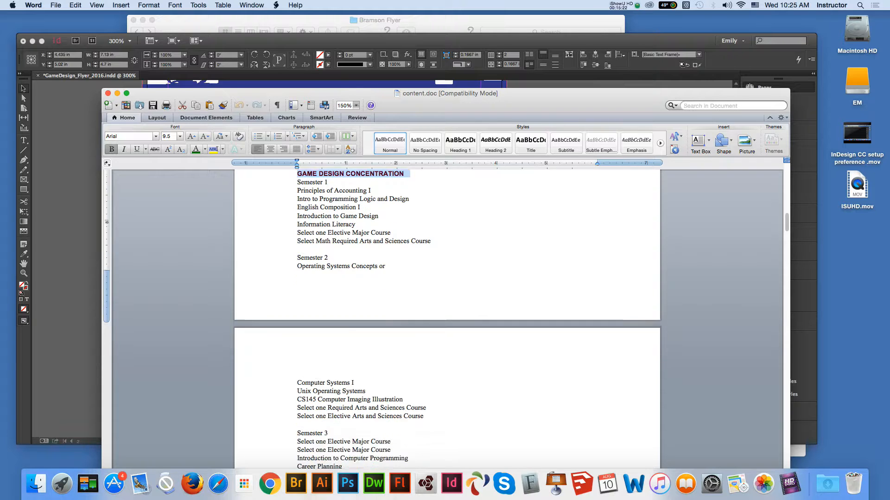
scroll(447, 320, down, 6)
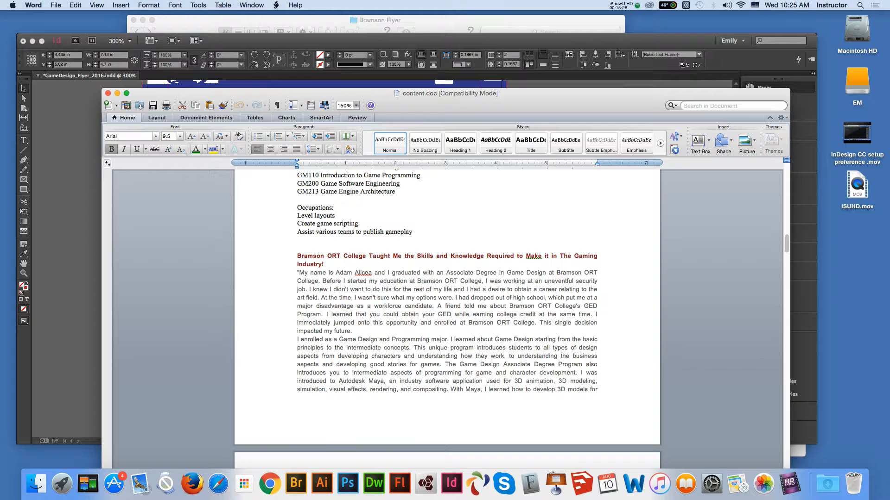
drag(297, 255, 511, 365)
key(super+c)
scroll(511, 389, down, 1)
scroll(511, 364, down, 10)
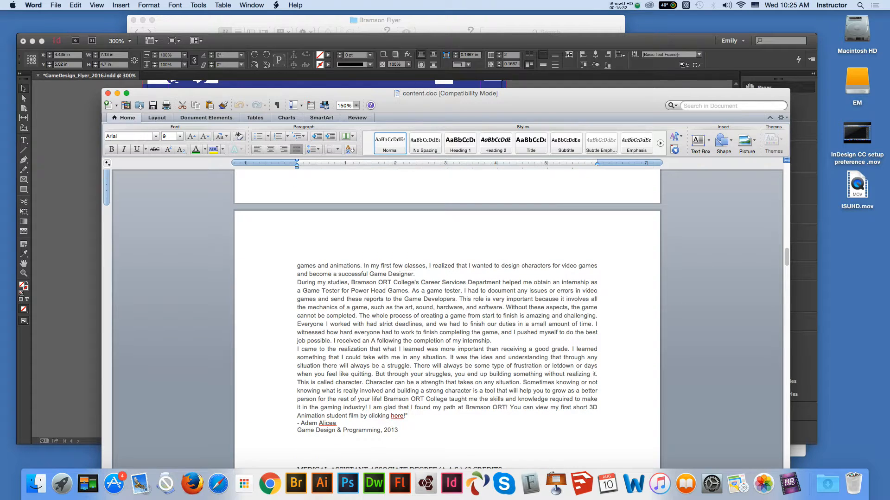
shift+click(401, 421)
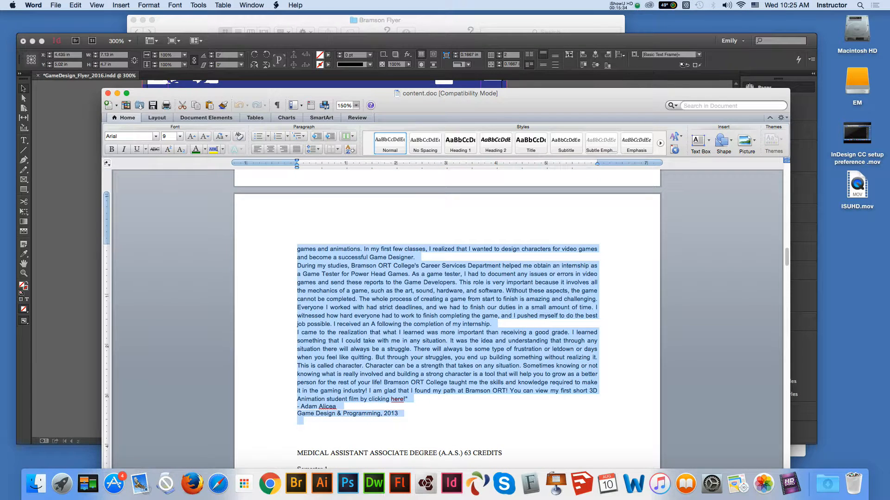
key(super+Tab)
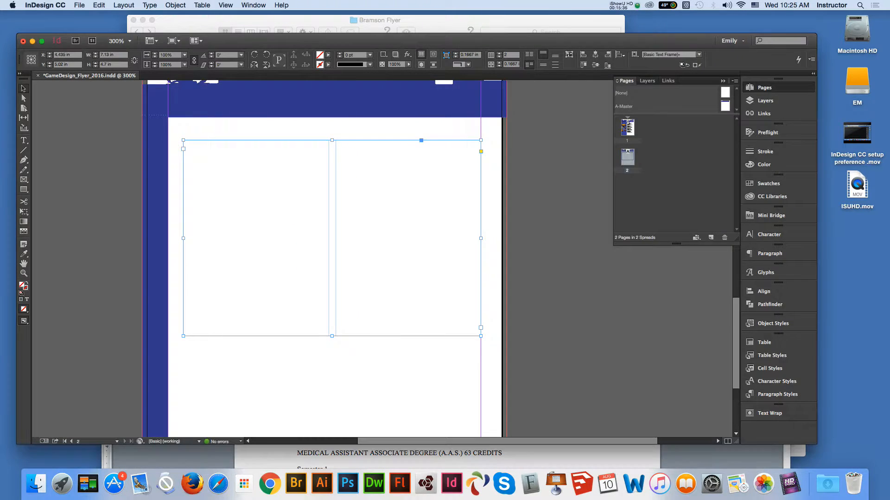
Paste the graduate's testimonial into page 2's two-column text frame, deselect it, and save the flyer.
key(t)
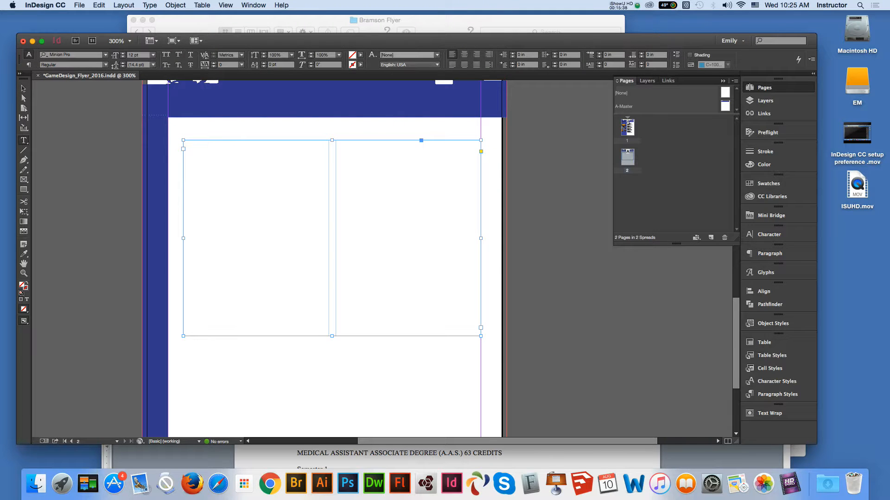
click(183, 144)
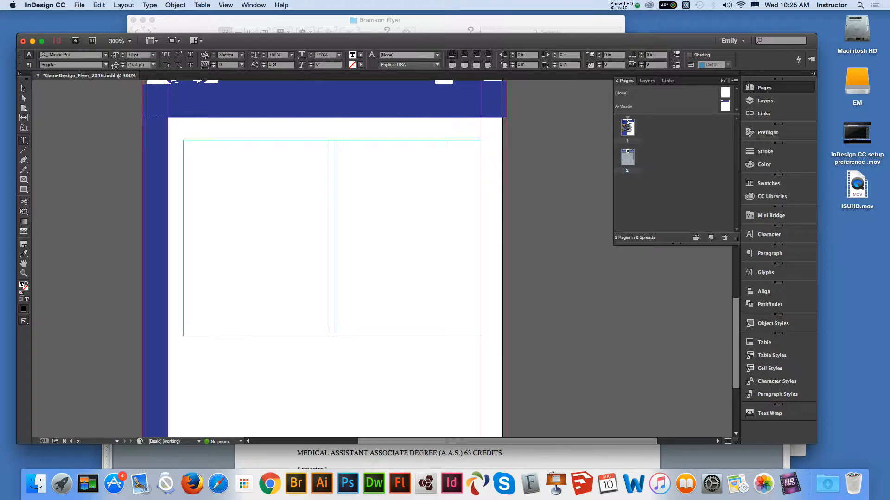
key(super+v)
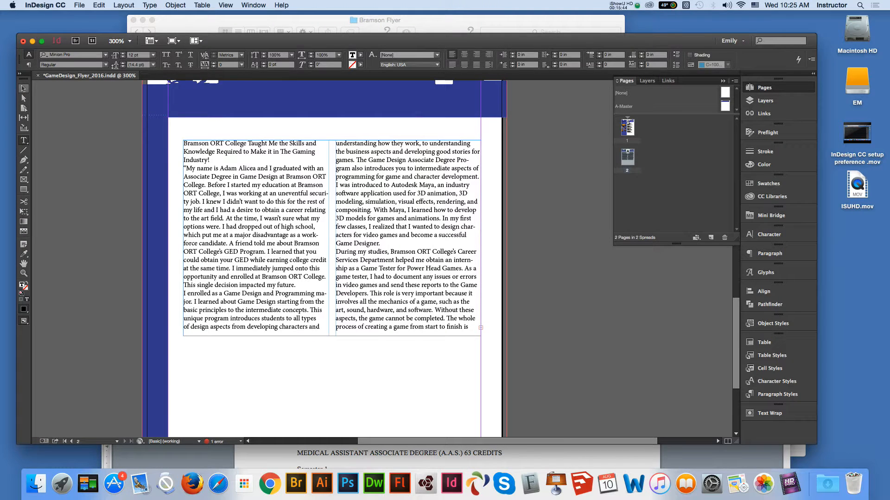
click(24, 88)
key(super+shift+a)
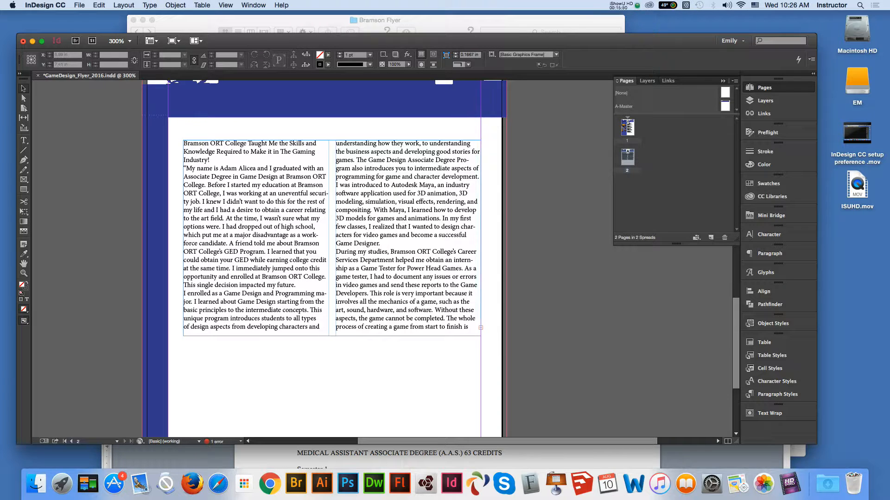
click(23, 264)
drag(329, 396, 322, 267)
drag(316, 198, 325, 257)
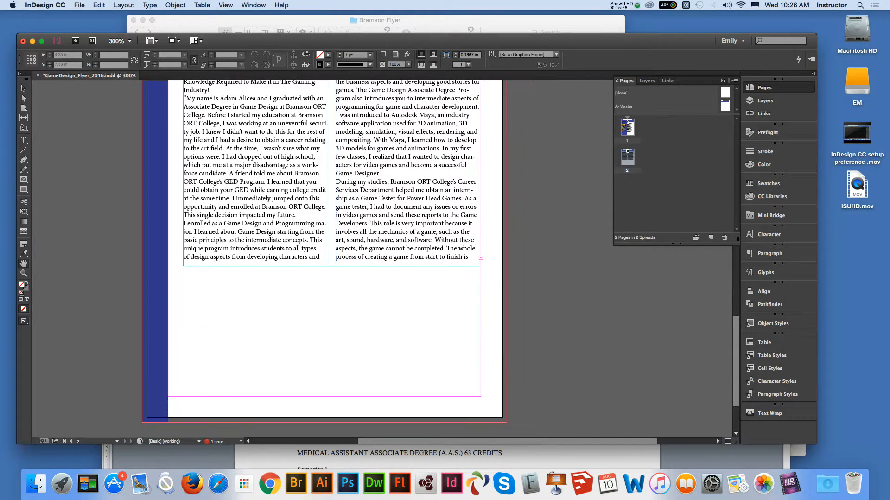
drag(326, 209, 322, 293)
drag(323, 239, 325, 291)
drag(313, 217, 309, 380)
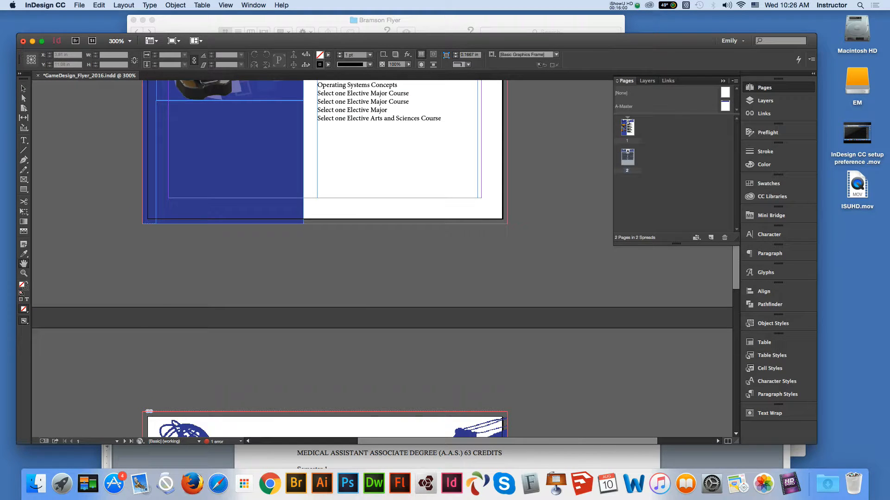
key(super+s)
With page 1 in view, start a new paragraph style named "body text" based on [Basic Paragraph].
drag(307, 181, 314, 372)
drag(343, 192, 349, 308)
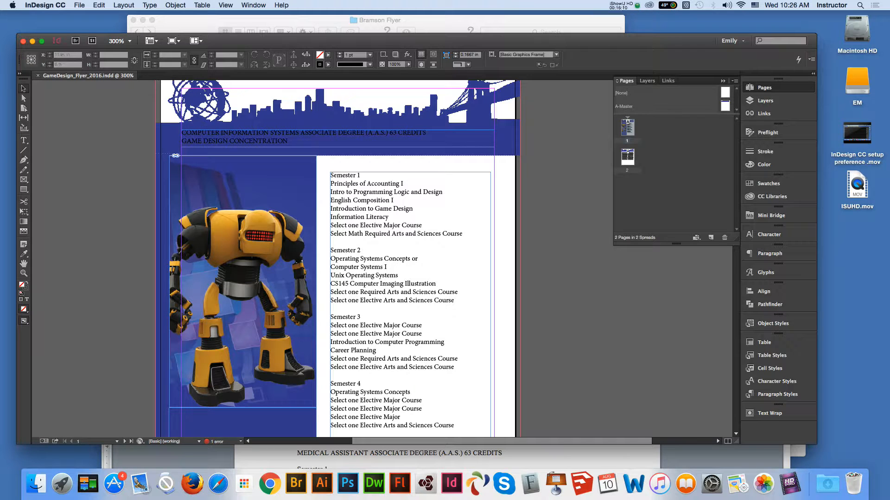
click(778, 395)
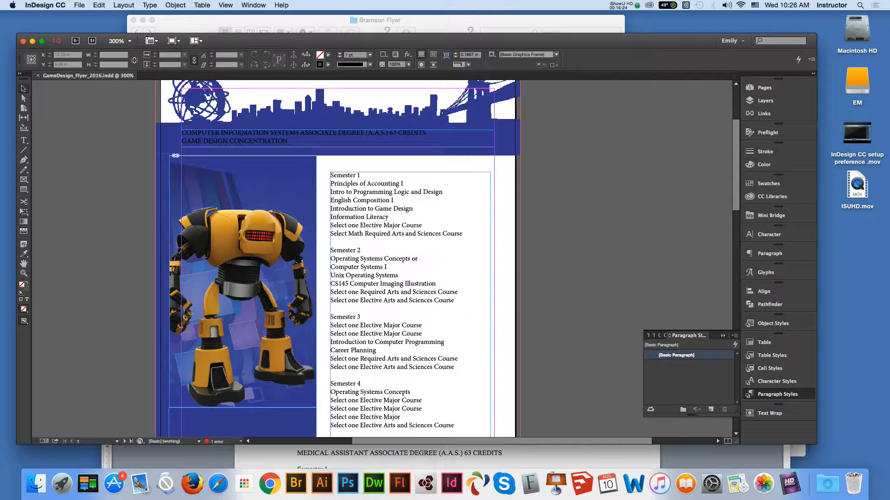
alt+click(710, 409)
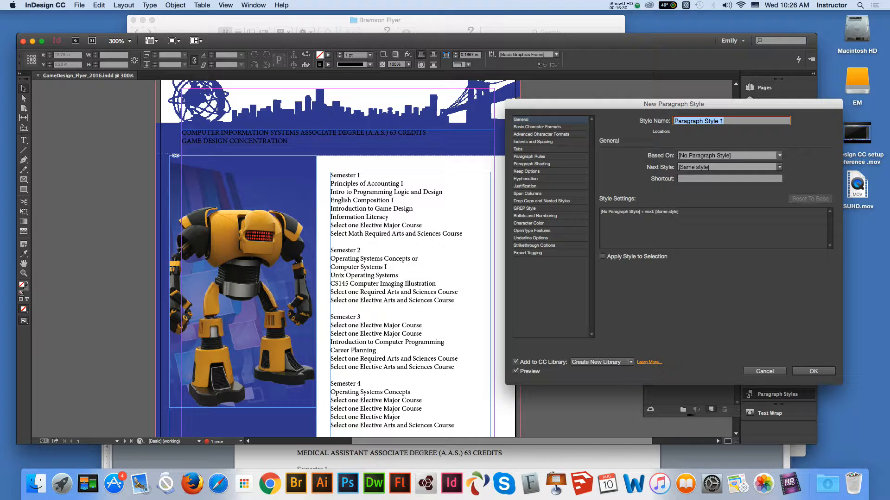
text(body text)
click(732, 156)
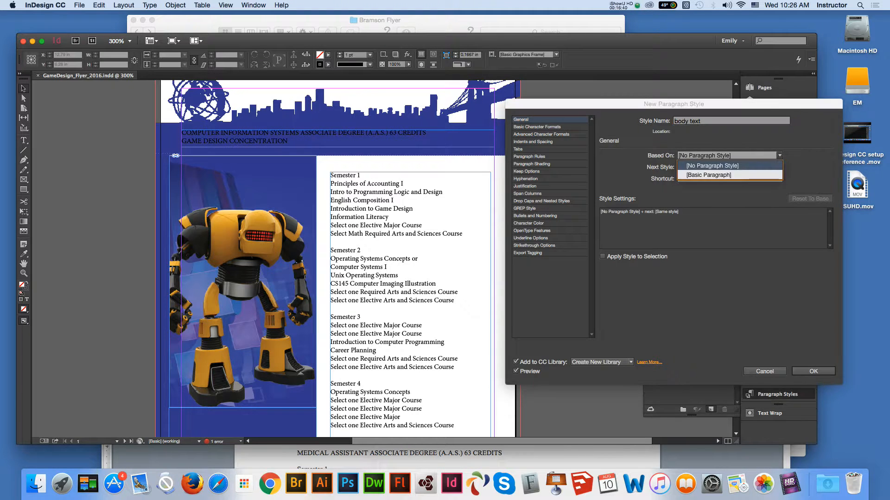
click(732, 174)
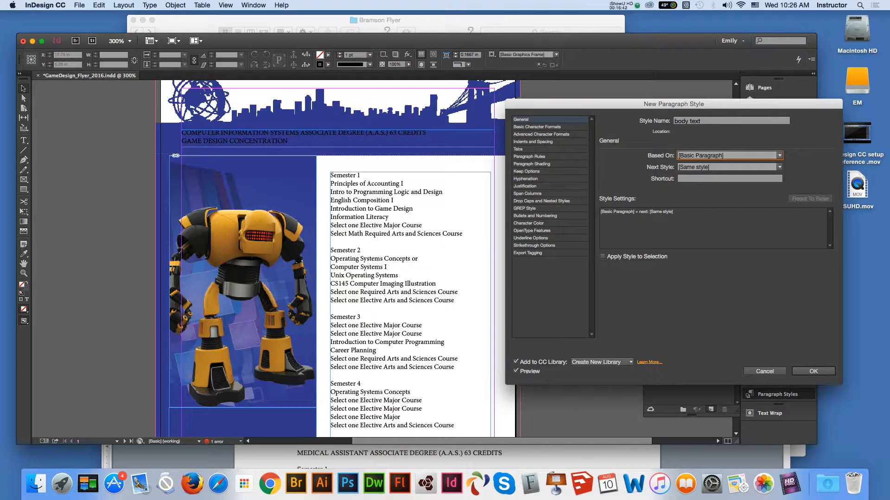
Set the body text style's leading to 14 pt in Basic Character Formats, keeping Minion Pro as the font family.
click(537, 127)
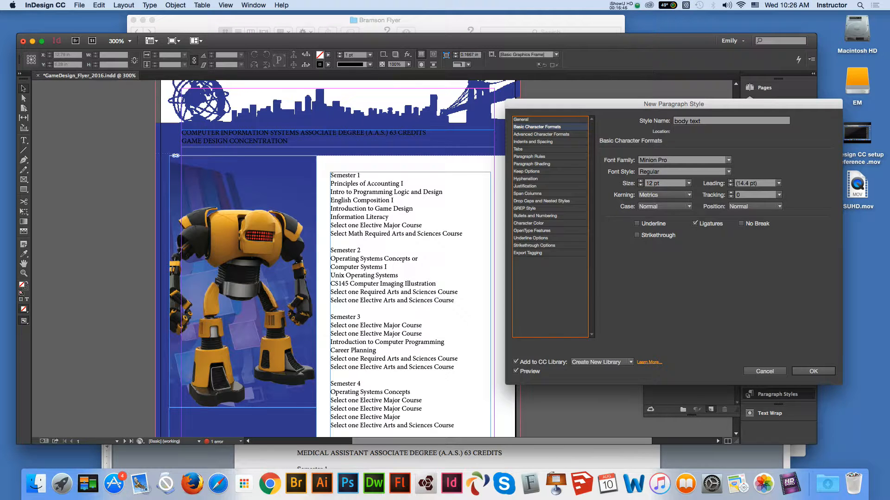
click(729, 160)
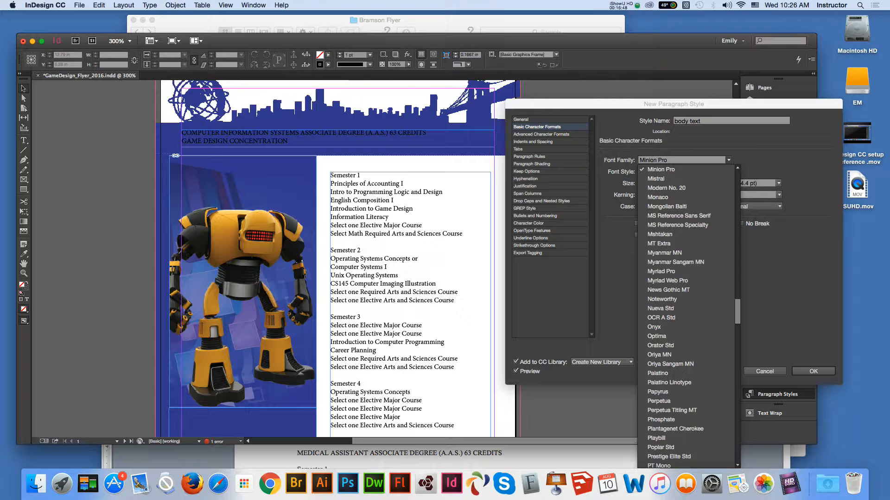
click(729, 160)
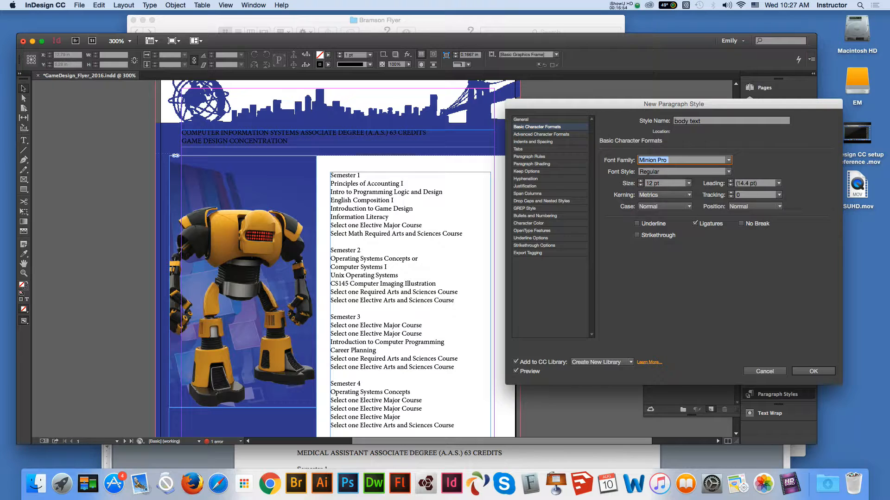
click(758, 184)
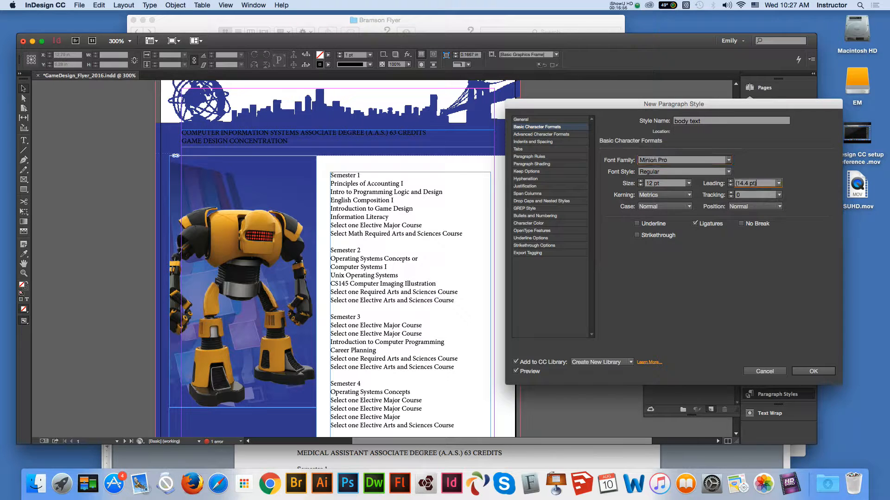
click(778, 183)
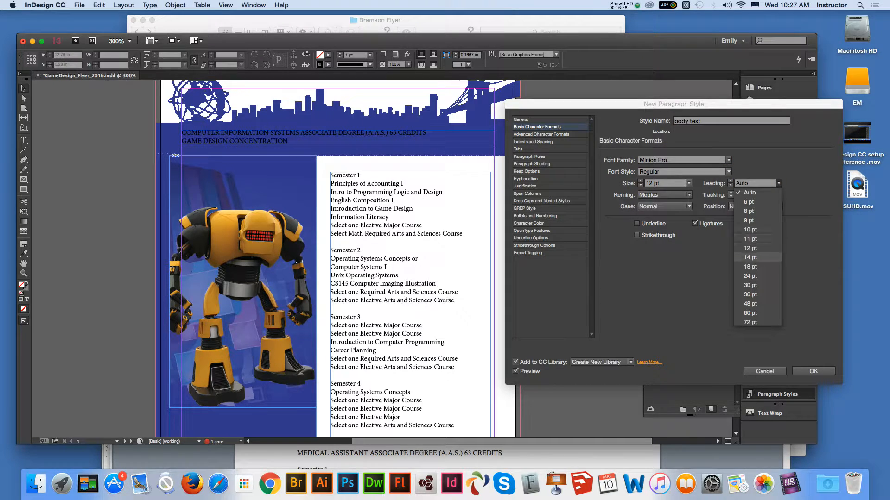
click(755, 257)
click(760, 183)
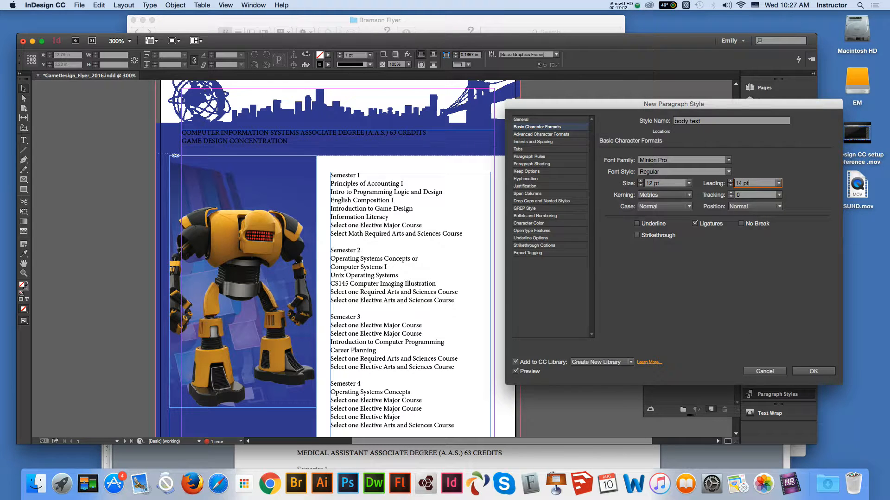
Set the body text style's kerning to Optical and its tracking to 10.
click(688, 195)
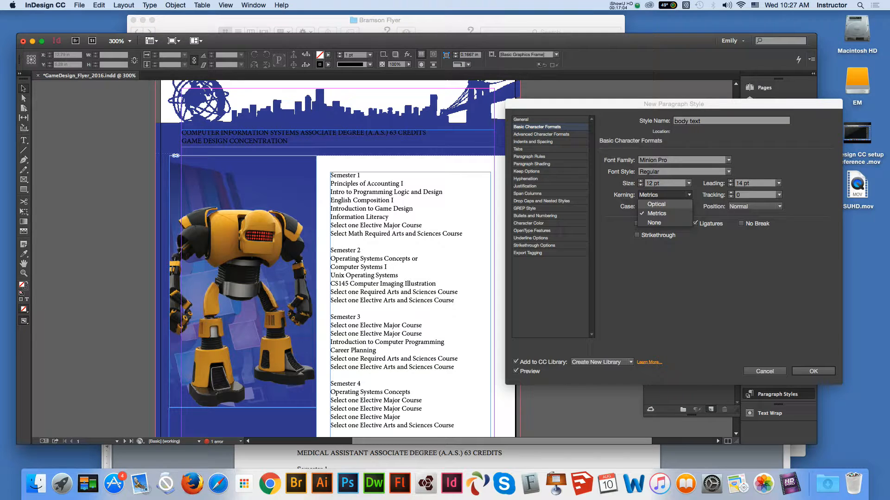
click(656, 204)
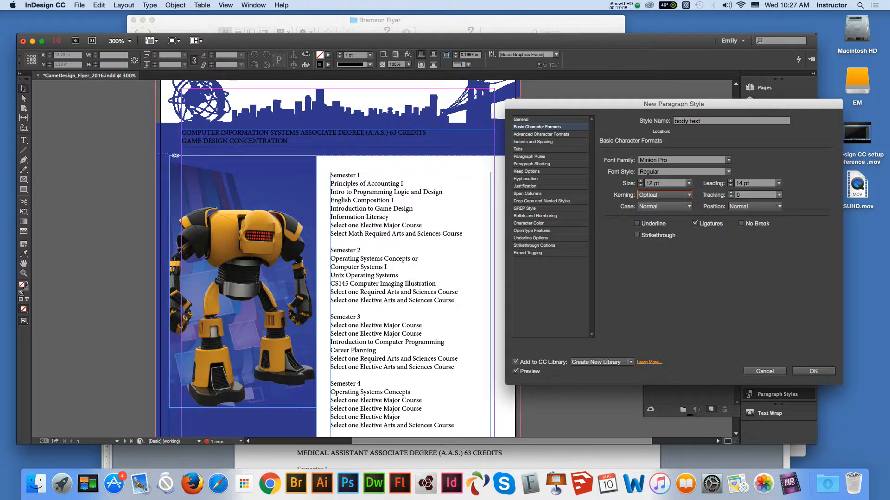
click(778, 194)
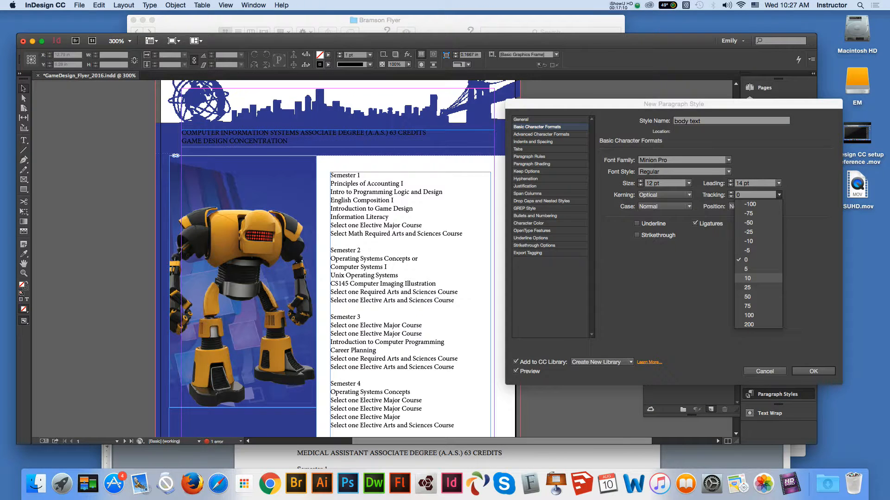
click(747, 278)
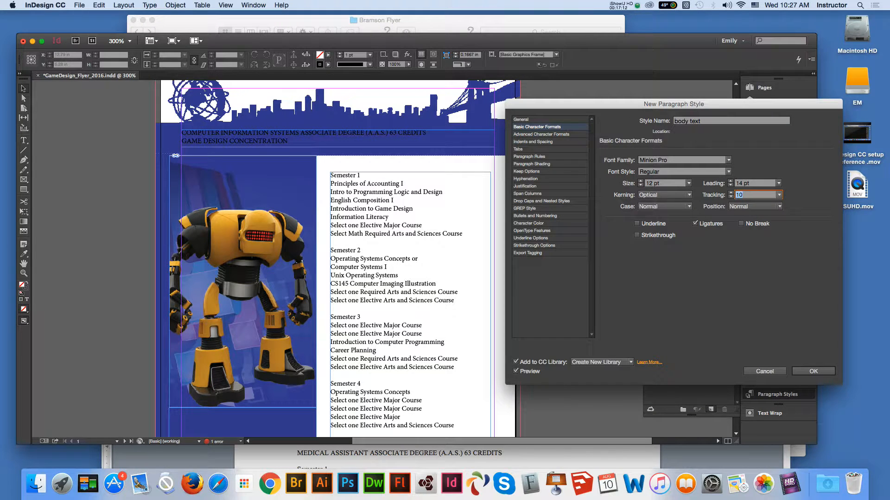
Turn off hyphenation of capitalized words, last words and across columns for the body text style.
click(541, 135)
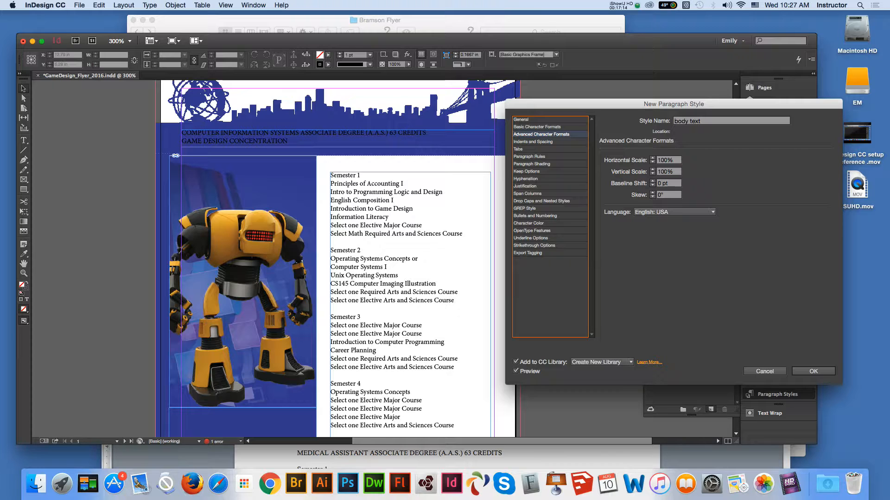
click(533, 142)
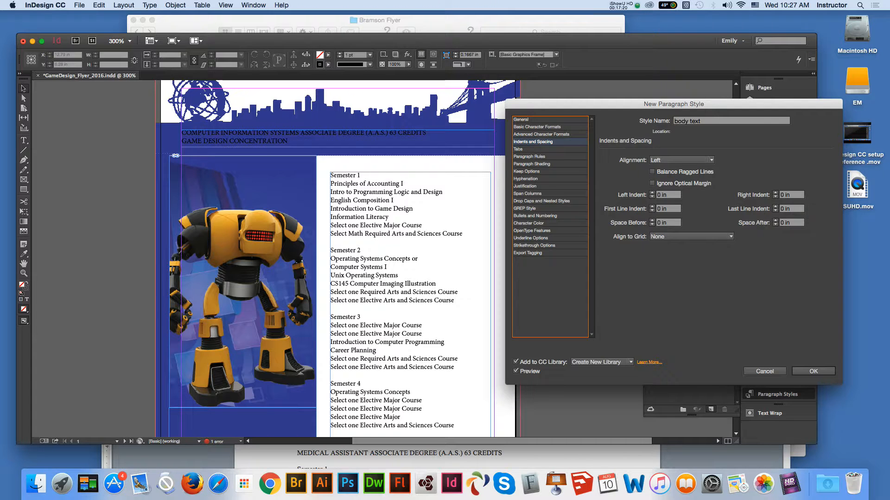
key(Down)
key(Down)
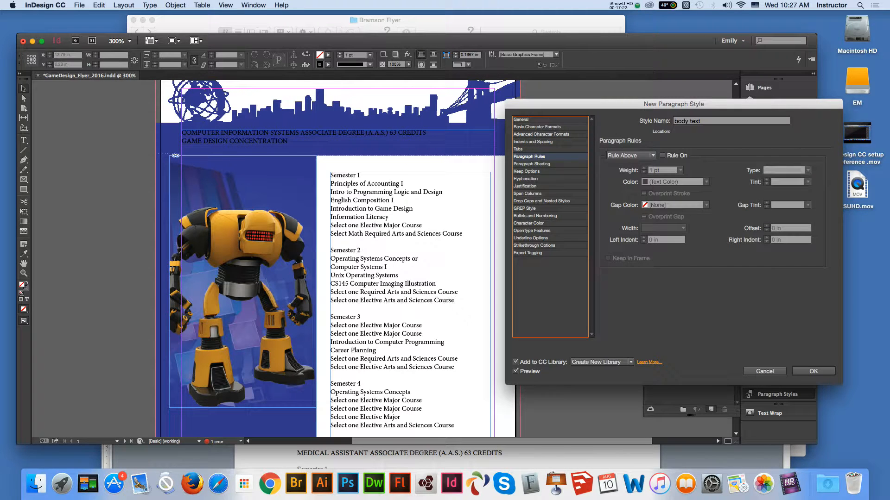
key(Down)
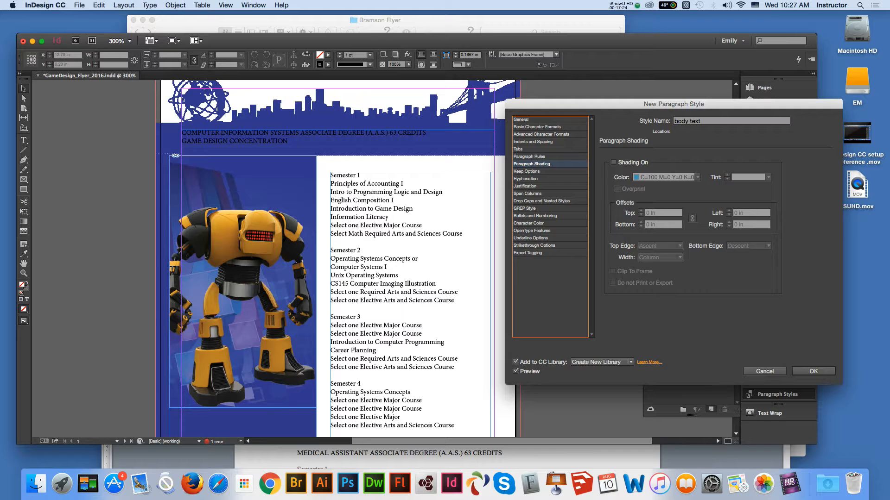
key(Down)
key(Down)
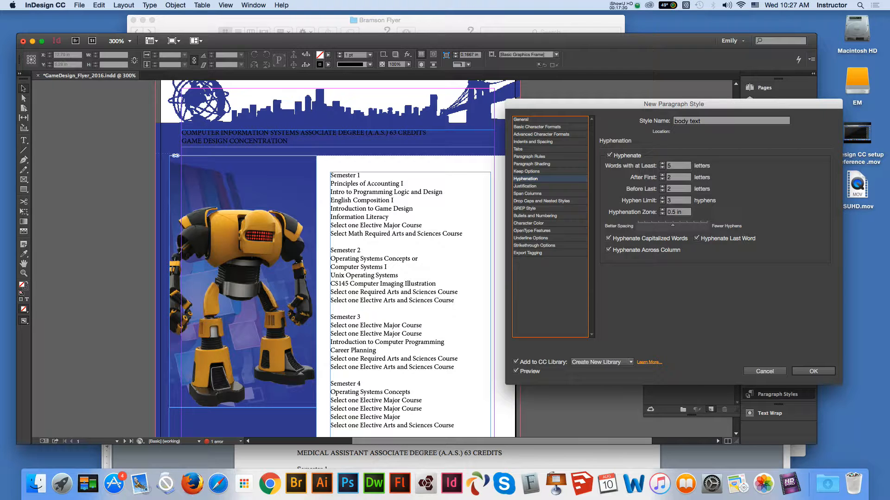
click(608, 239)
click(608, 251)
click(696, 238)
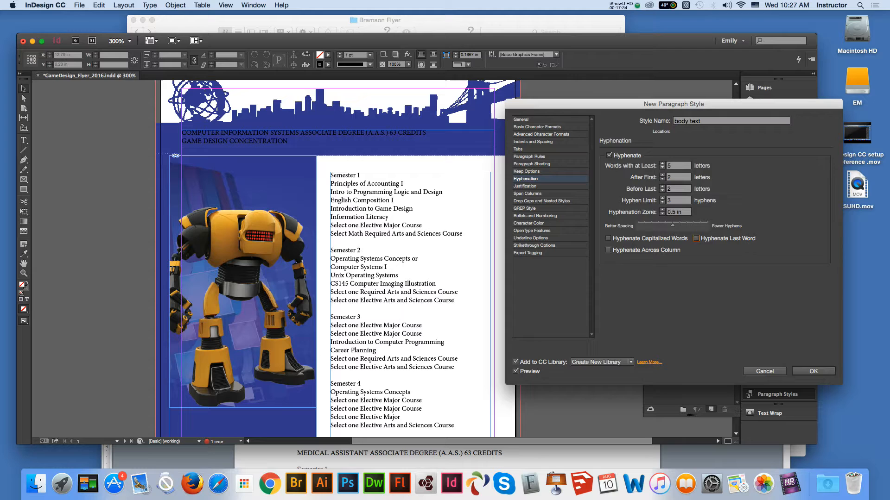
Set the body text style's character color to a 90% tint of [Black] and enable Overprint Fill.
click(525, 186)
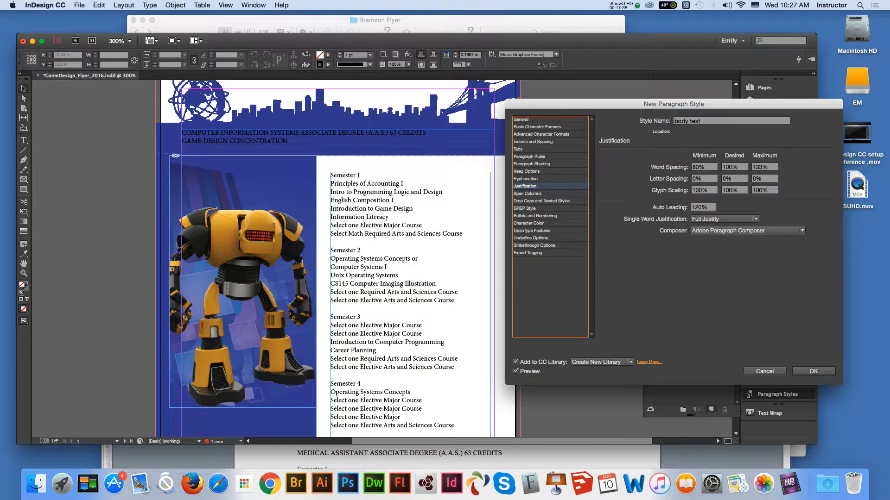
key(Up)
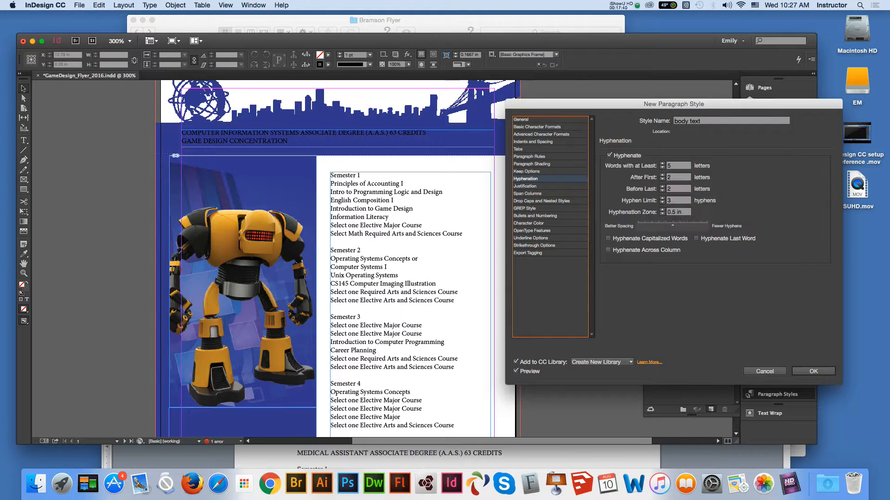
key(Down)
key(Down)
key(Down)
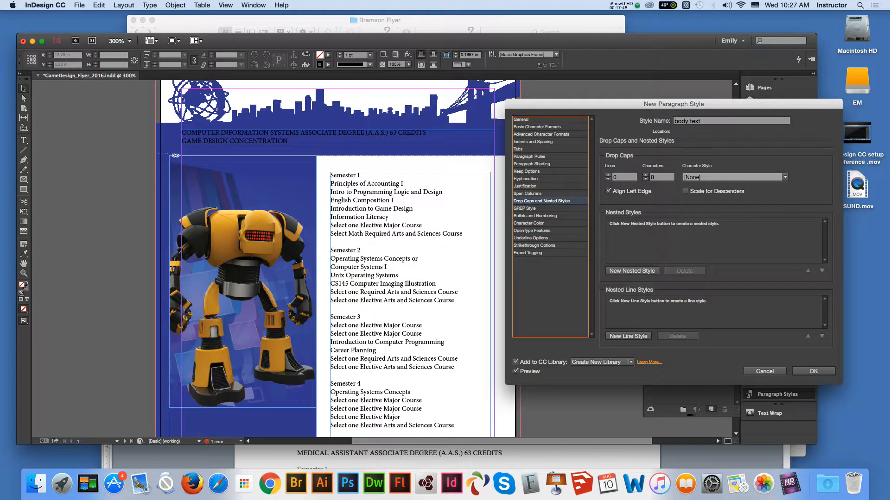
key(Down)
key(Down)
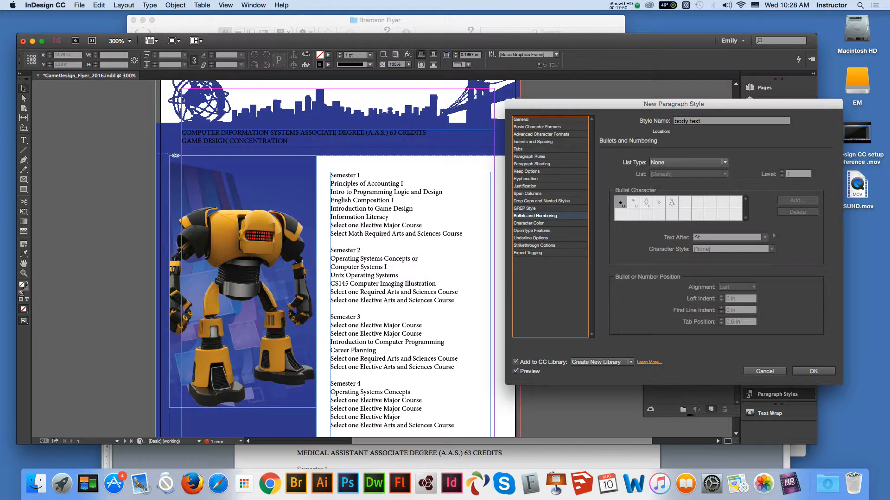
key(Down)
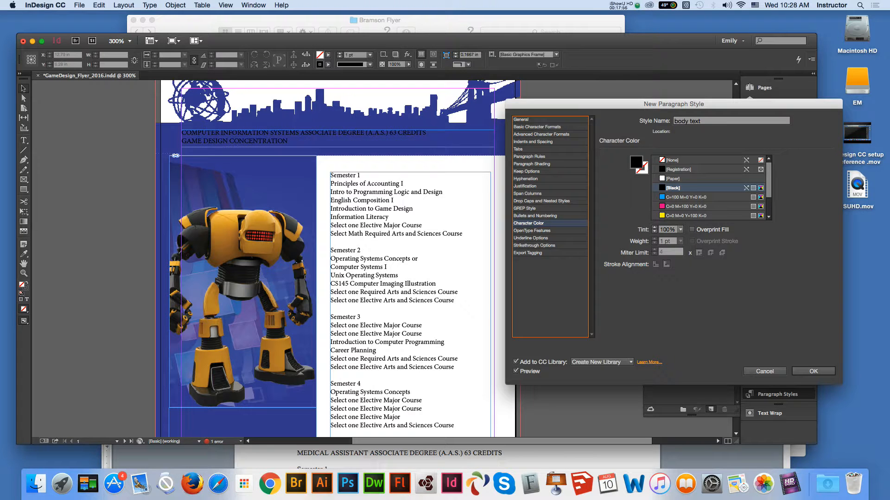
click(680, 230)
click(675, 322)
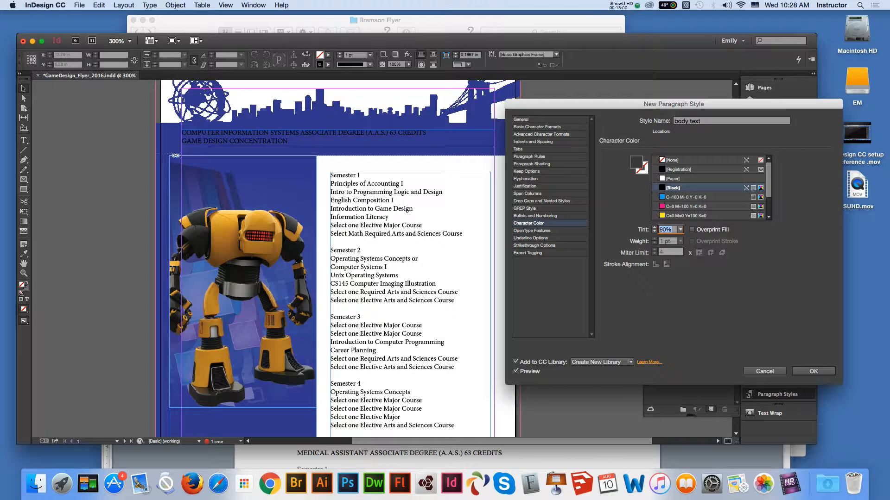
click(691, 230)
click(532, 231)
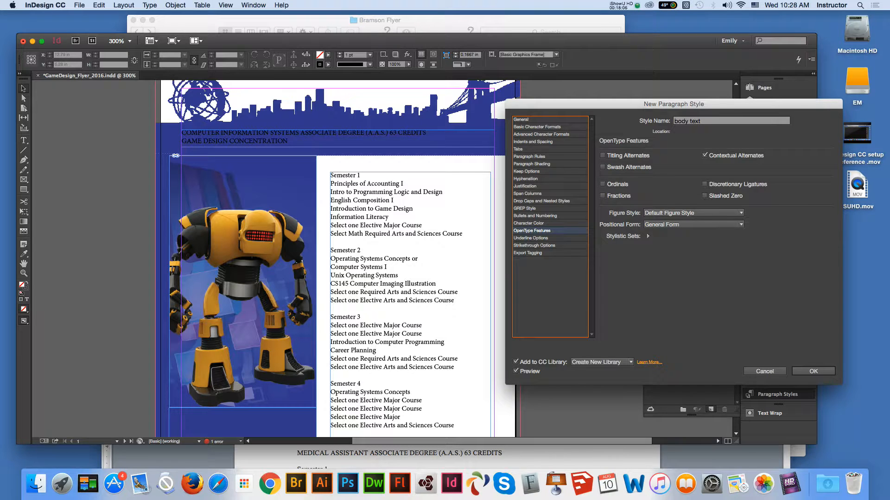
click(530, 238)
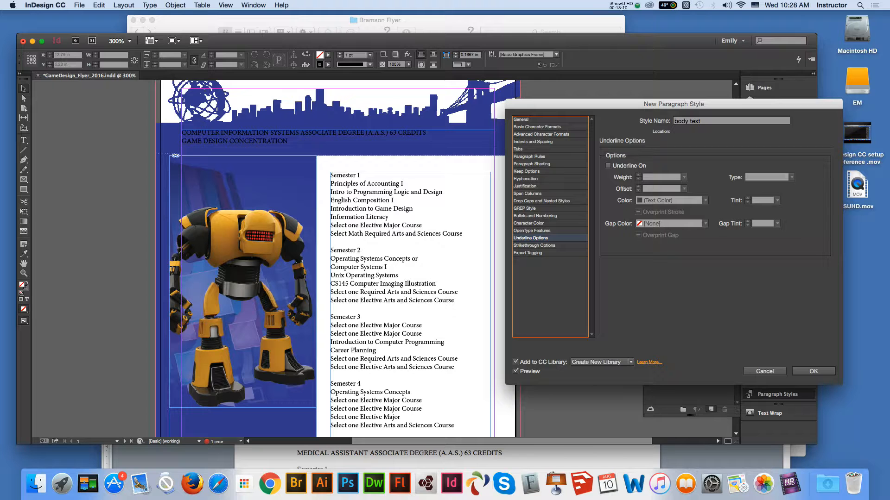
key(Down)
key(Down)
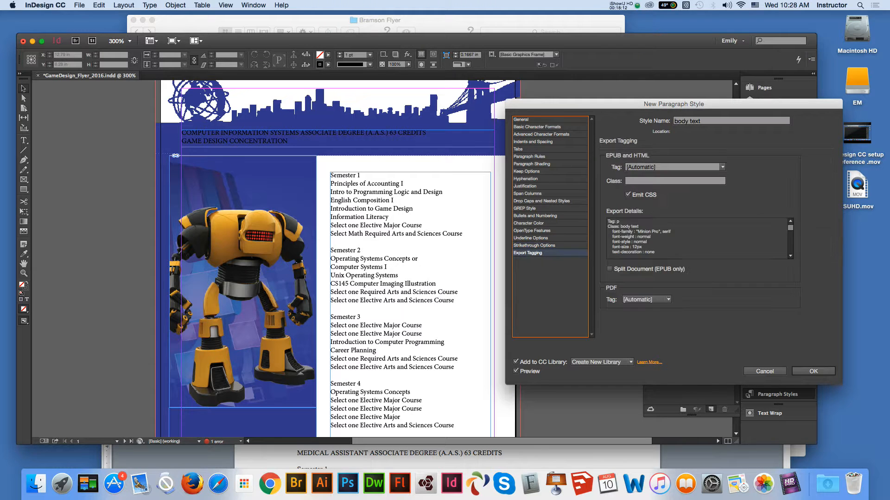
Set the body text style's leading to 16 pt and save the new paragraph style.
click(537, 127)
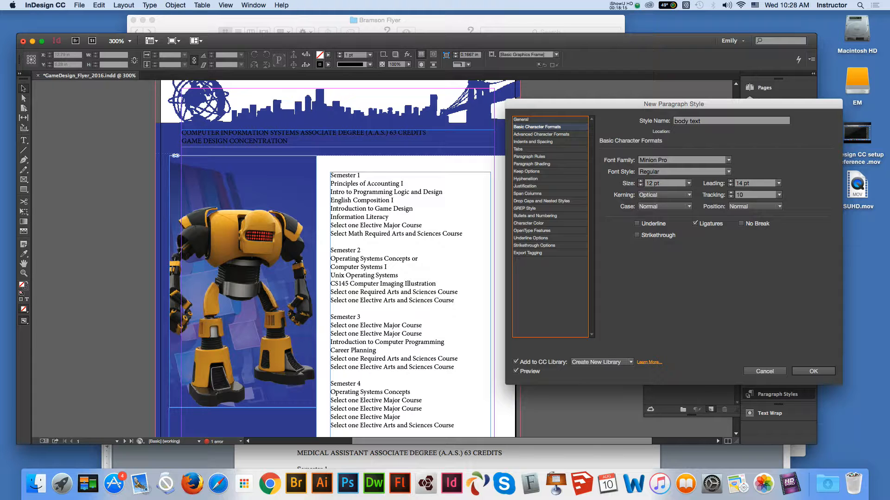
click(749, 183)
double_click(739, 184)
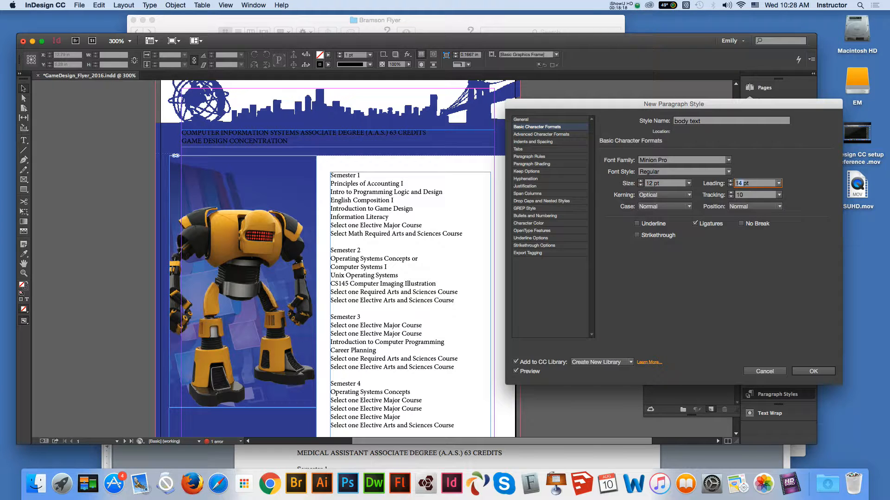
triple_click(742, 183)
text(16)
key(Tab)
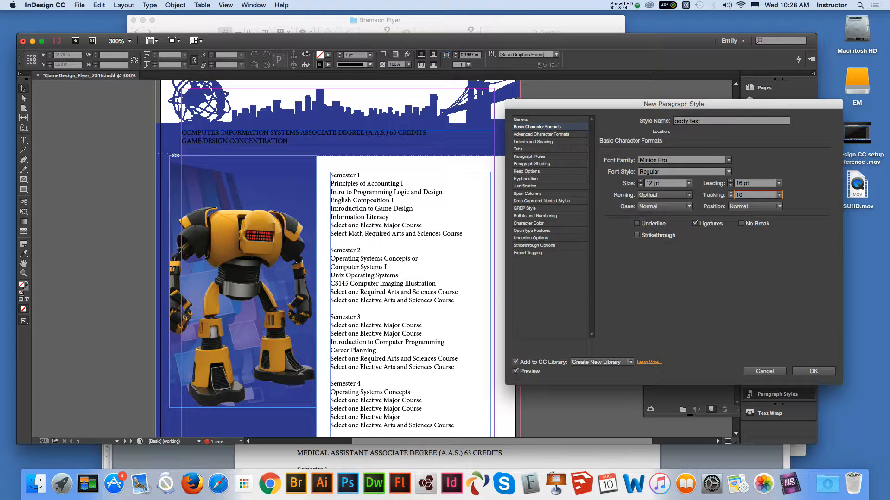
key(Return)
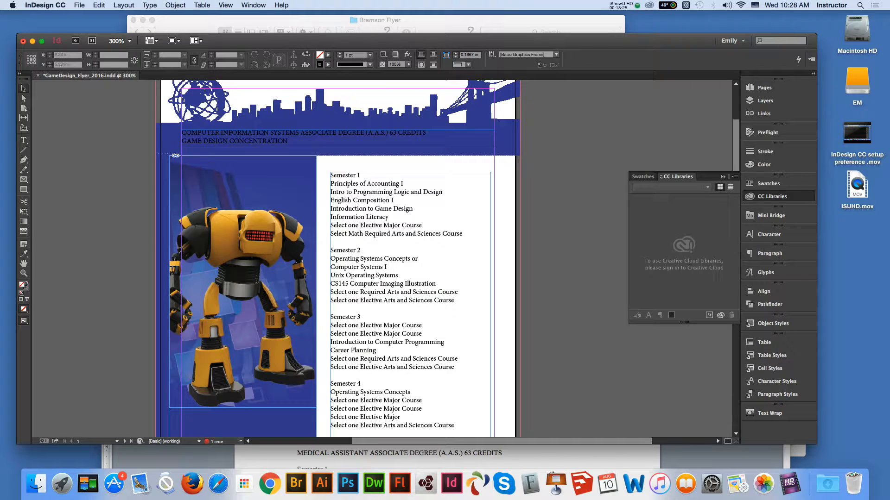
Apply the body text paragraph style to the text frame with the semester course list.
click(393, 267)
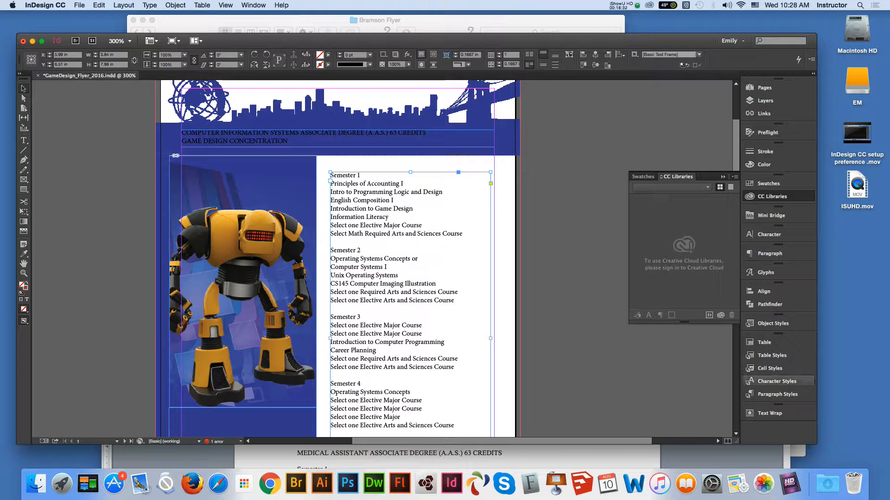
click(777, 395)
click(667, 364)
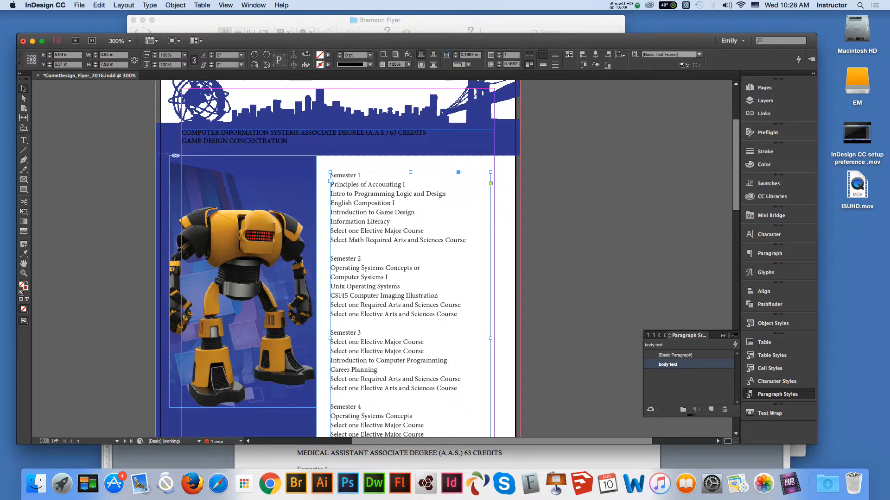
Start a new paragraph style based on body text and name it "heading1".
scroll(335, 259, down, 4)
scroll(335, 258, up, 9)
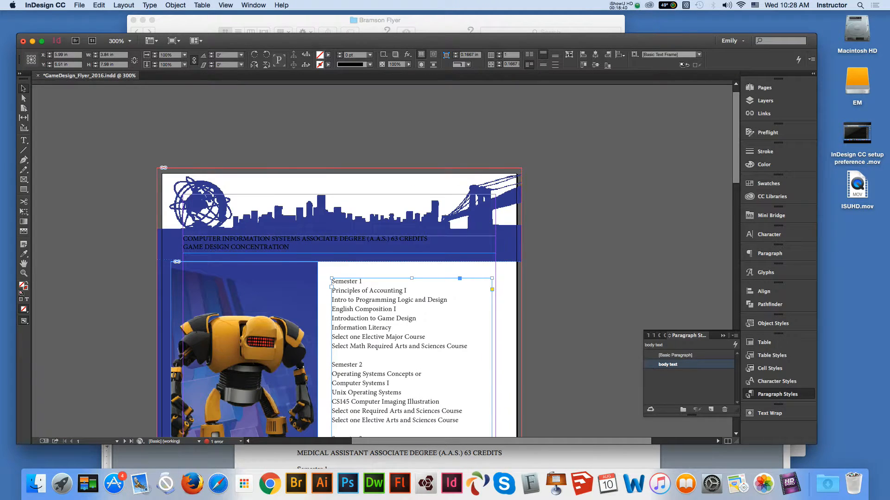
scroll(385, 259, down, 4)
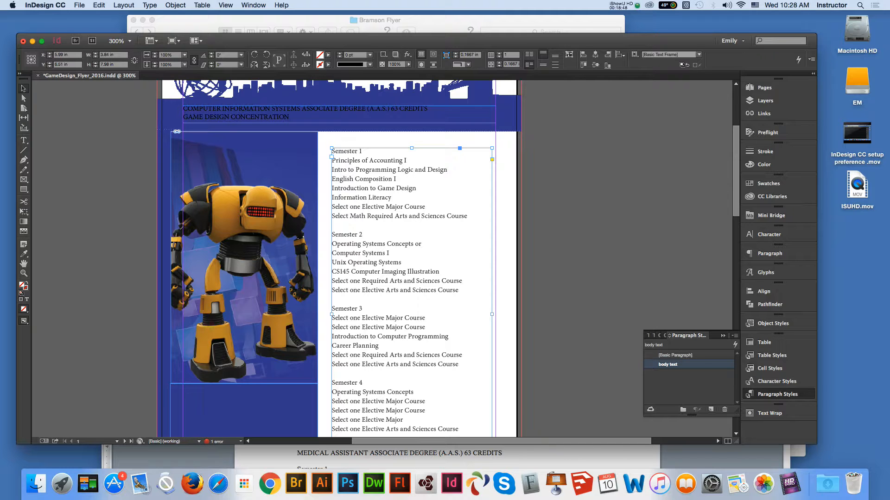
alt+click(711, 409)
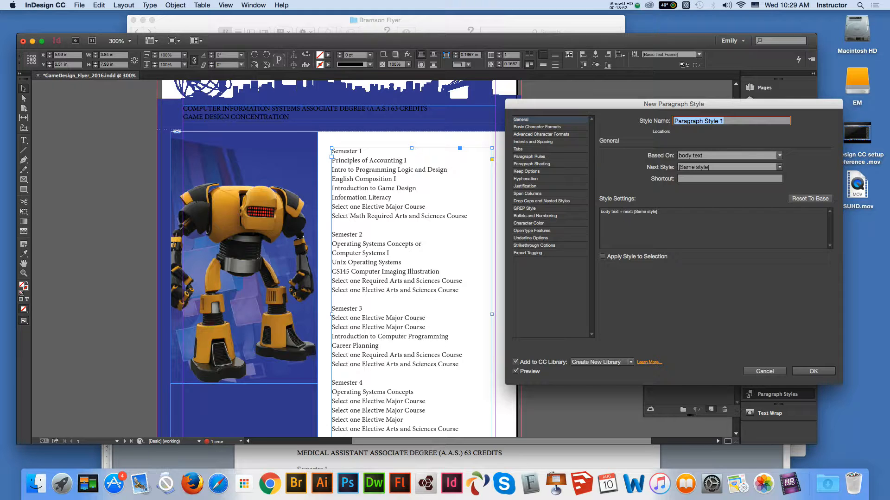
text(heading1)
Set the heading1 style's font family to Helvetica and its font style to Bold.
click(537, 127)
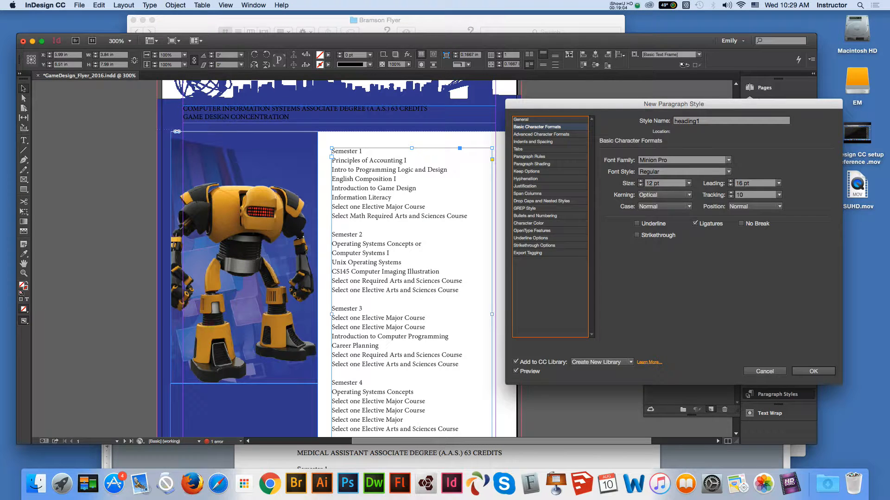
click(729, 160)
scroll(685, 315, down, 10)
scroll(685, 315, down, 12)
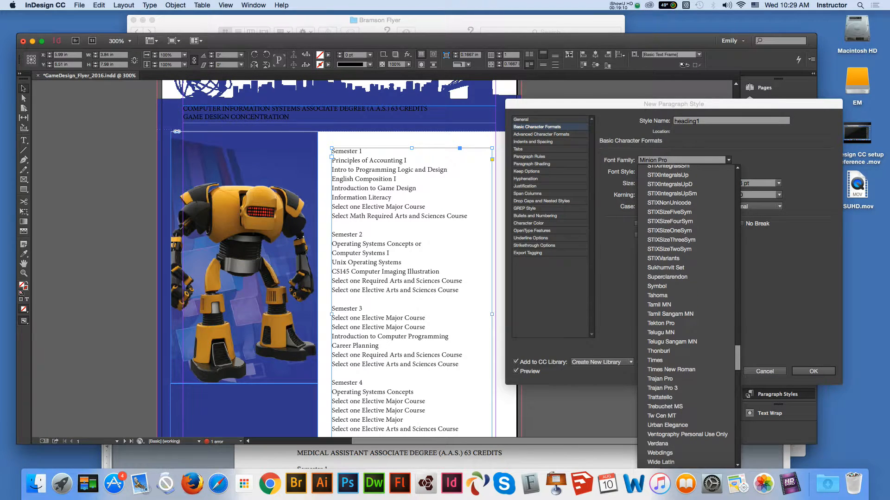
scroll(686, 315, up, 20)
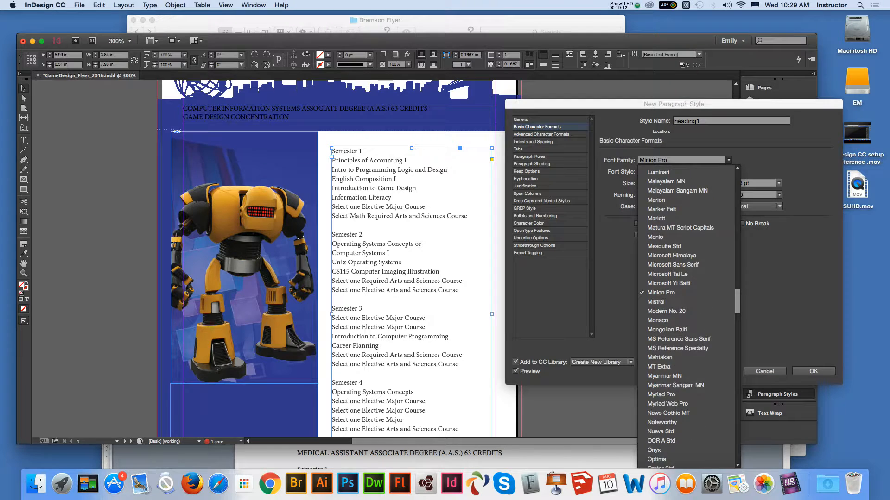
scroll(686, 315, down, 20)
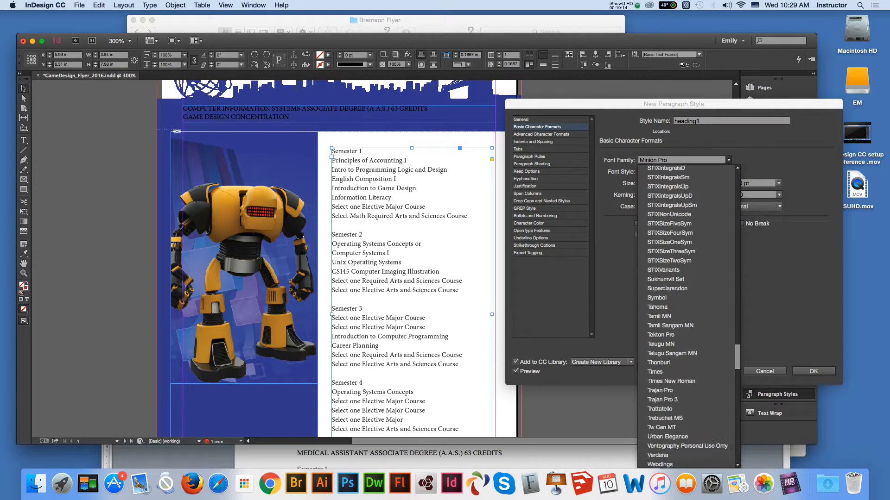
scroll(686, 315, up, 6)
scroll(686, 315, up, 20)
scroll(684, 171, up, 7)
scroll(686, 174, up, 10)
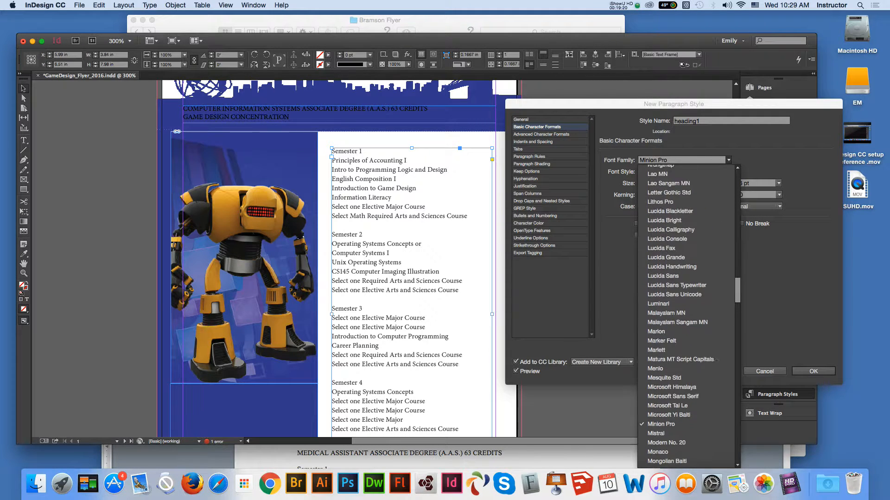
scroll(686, 231, up, 2)
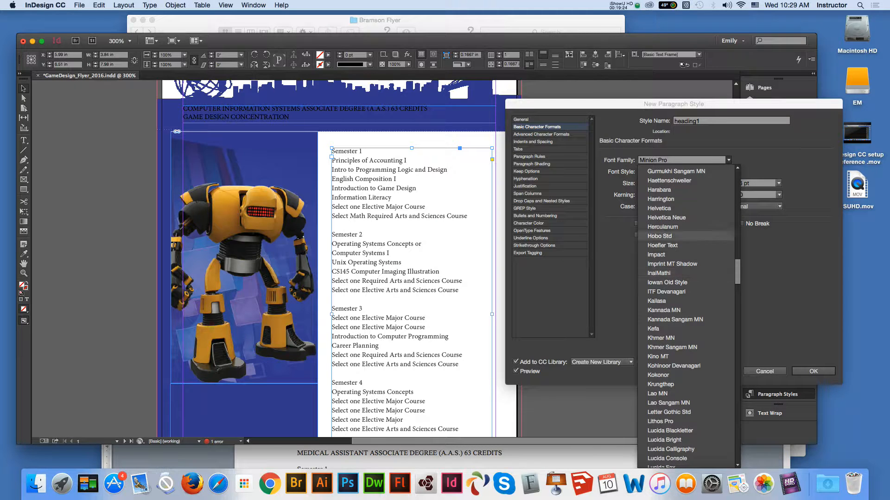
click(667, 208)
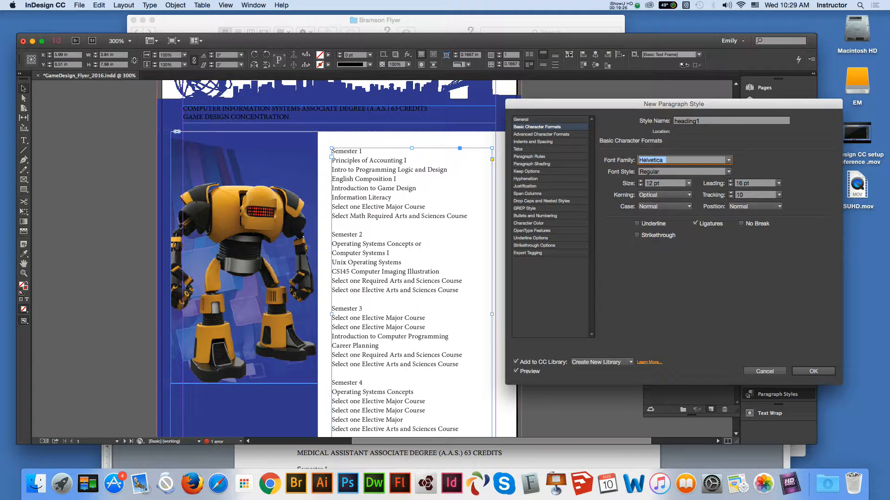
click(728, 172)
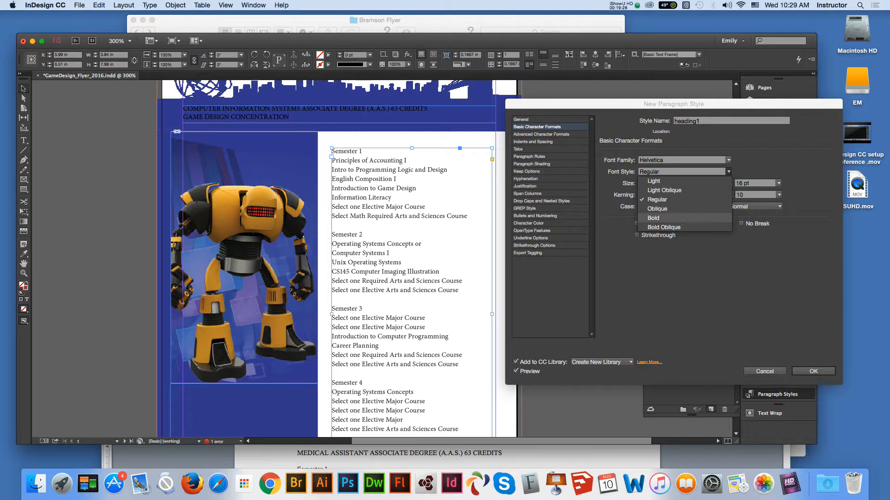
click(656, 218)
Set the heading1 style's size to 18 pt and its leading to 24 pt.
click(689, 184)
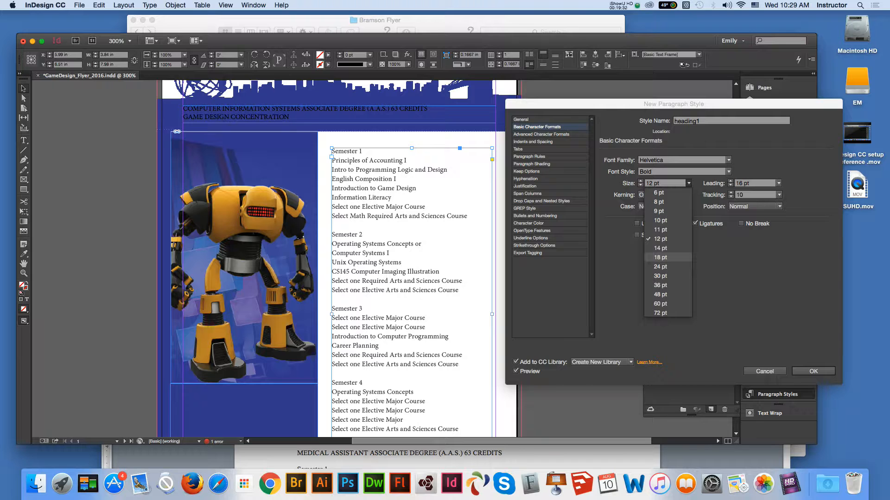
click(660, 257)
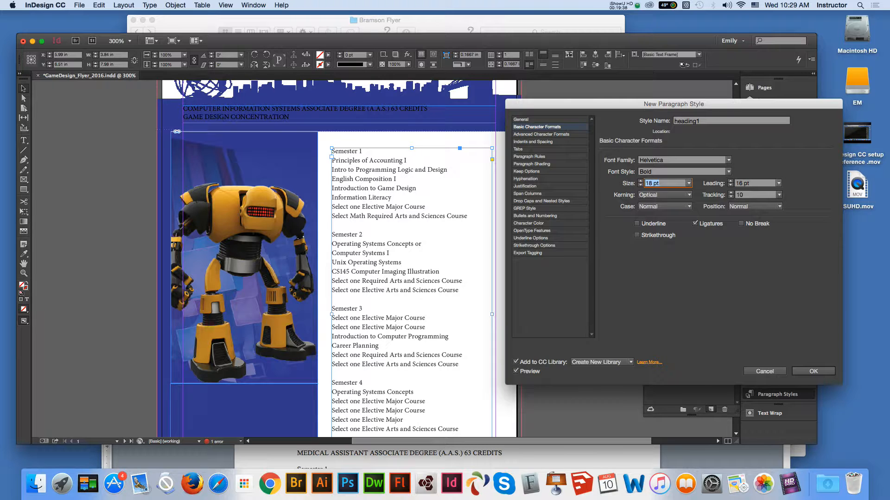
click(778, 183)
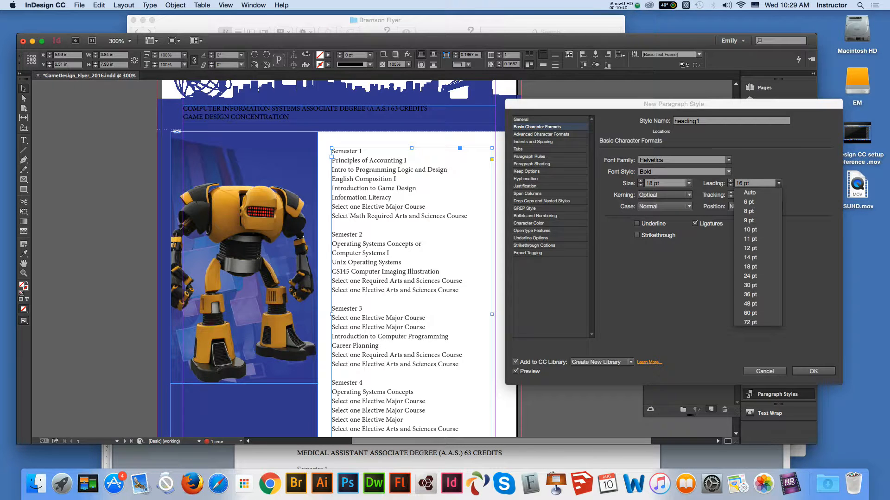
click(750, 276)
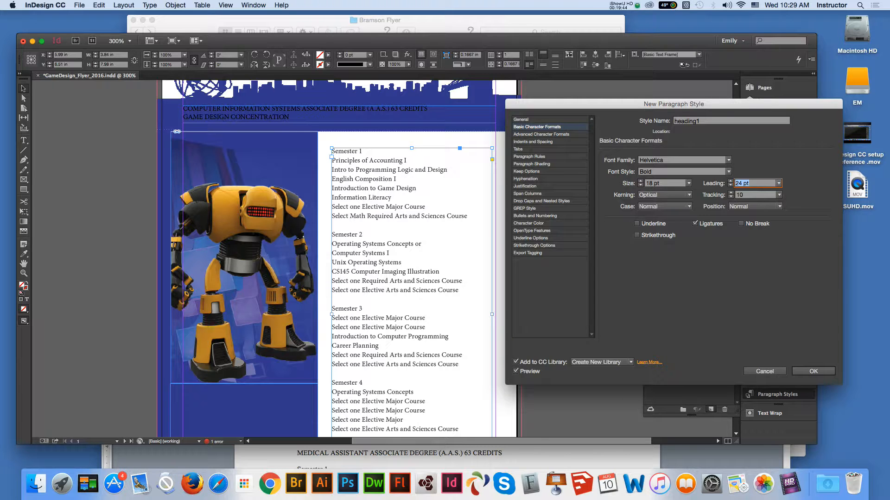
key(Tab)
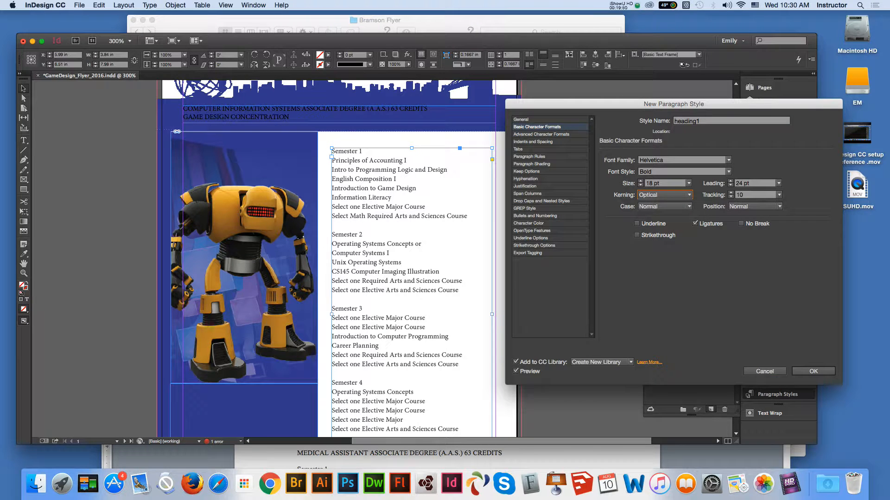
Turn on paragraph shading for the heading1 style, using the purple_bar color at a 20% tint.
click(541, 134)
click(532, 141)
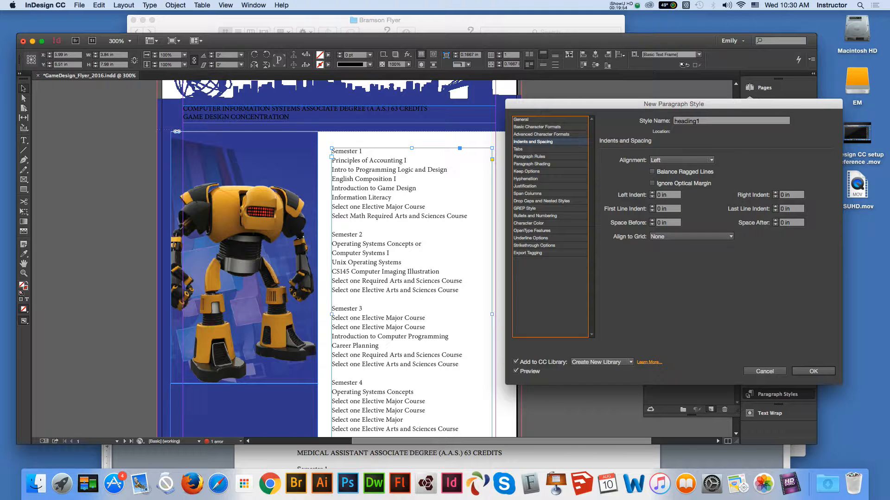
click(518, 149)
click(529, 157)
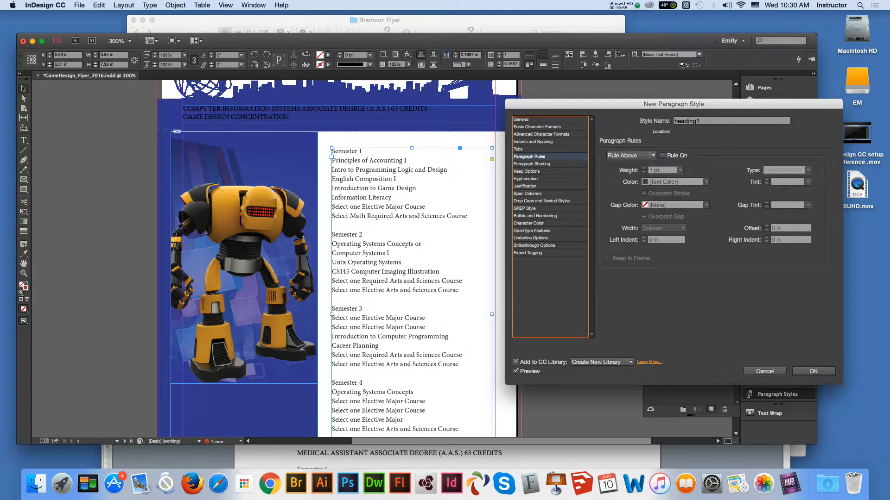
click(532, 164)
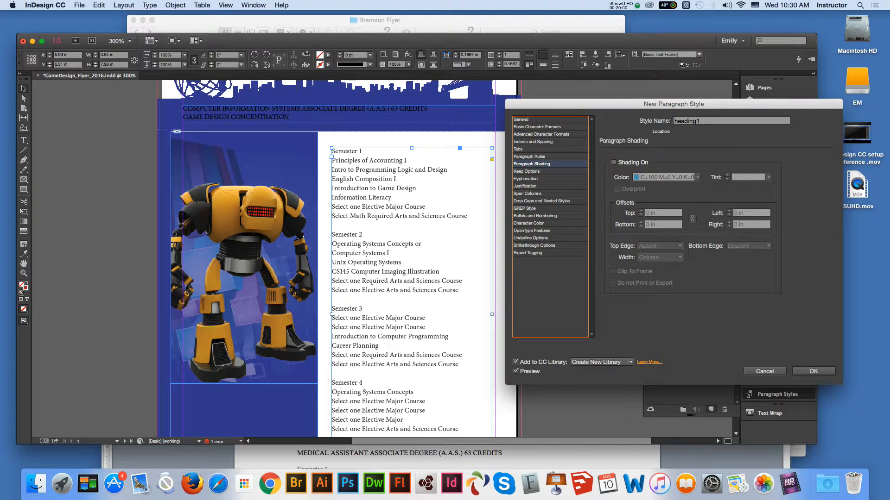
click(613, 163)
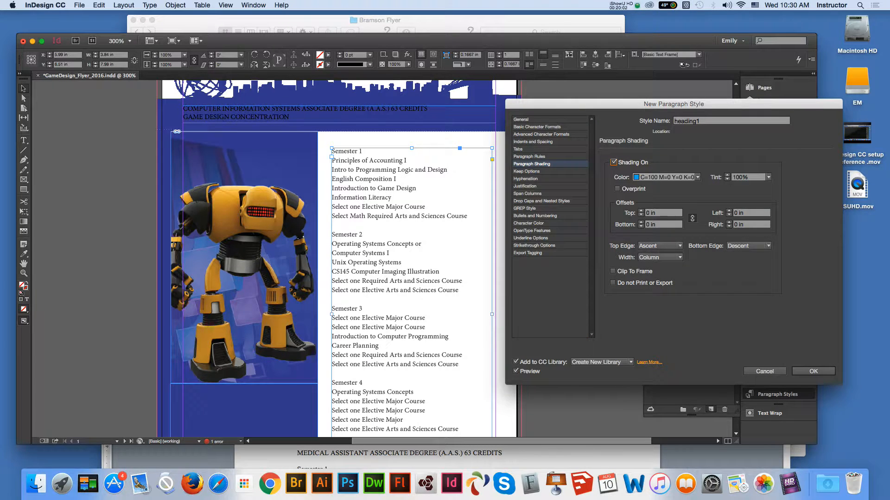
click(696, 177)
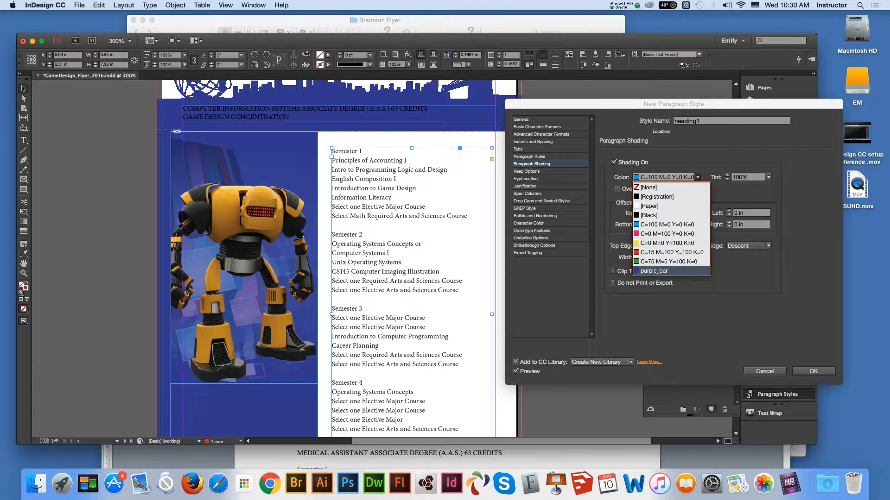
click(653, 271)
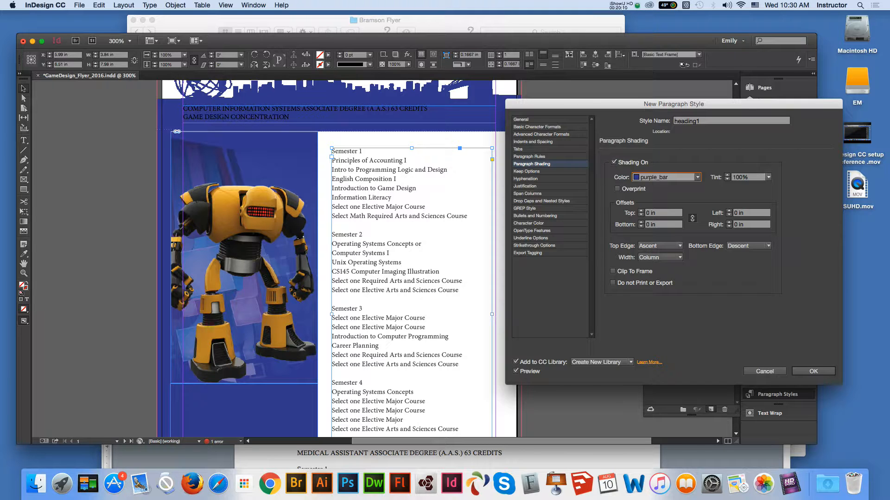
click(768, 177)
click(758, 205)
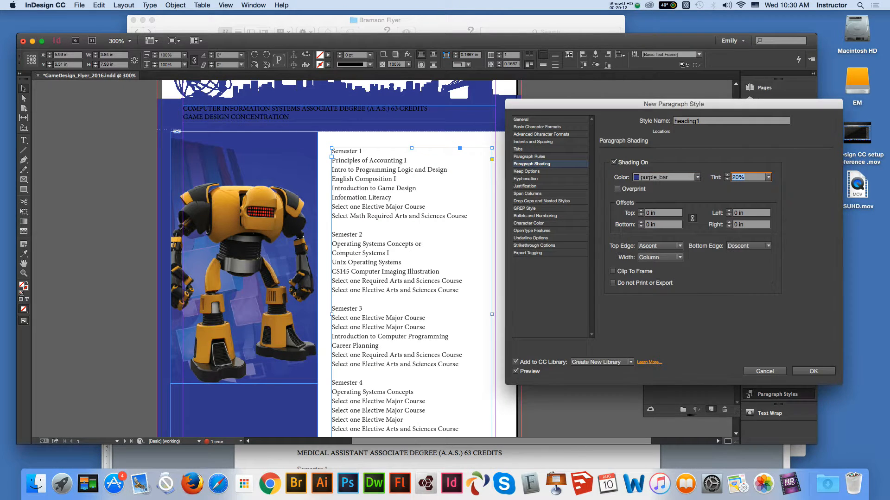
Set the heading1 shading offsets to 0.0625 in on all four sides.
click(657, 213)
key(shift+Left)
text(.0625)
key(Tab)
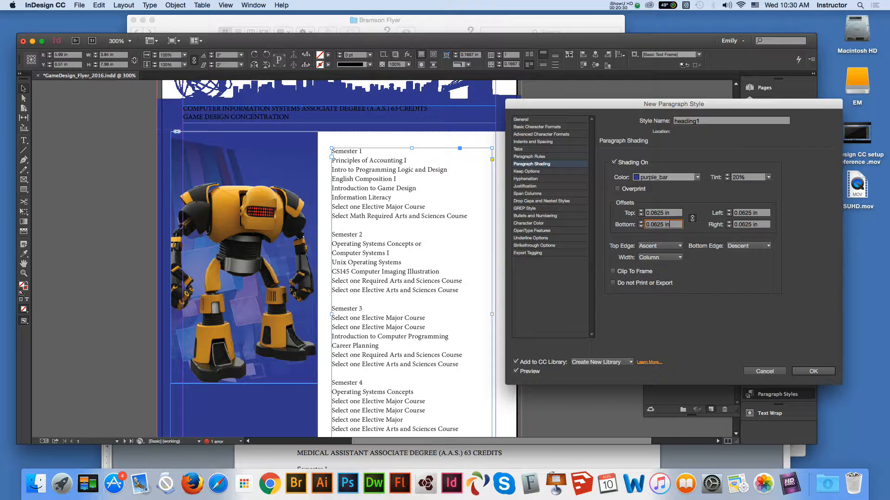
Review the heading1 style's option categories, including character formats, paragraph rules, shading, keep options, hyphenation, justification, drop caps and bullets.
click(537, 127)
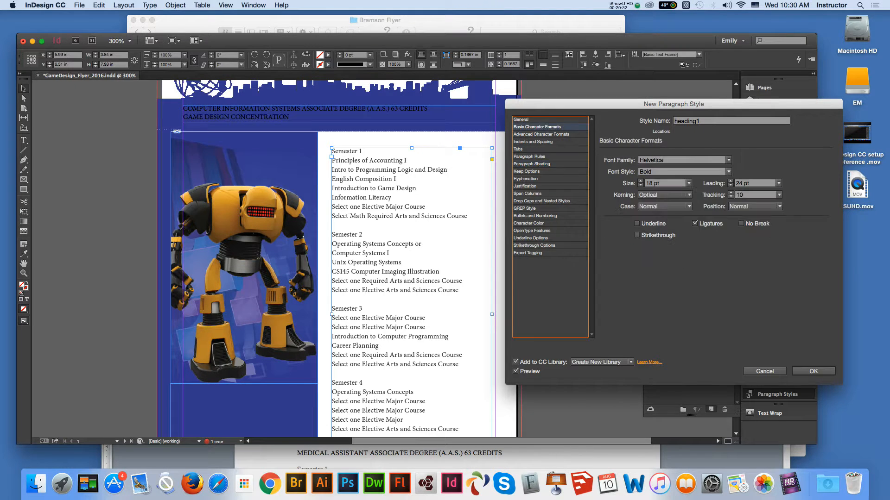
click(518, 149)
click(529, 156)
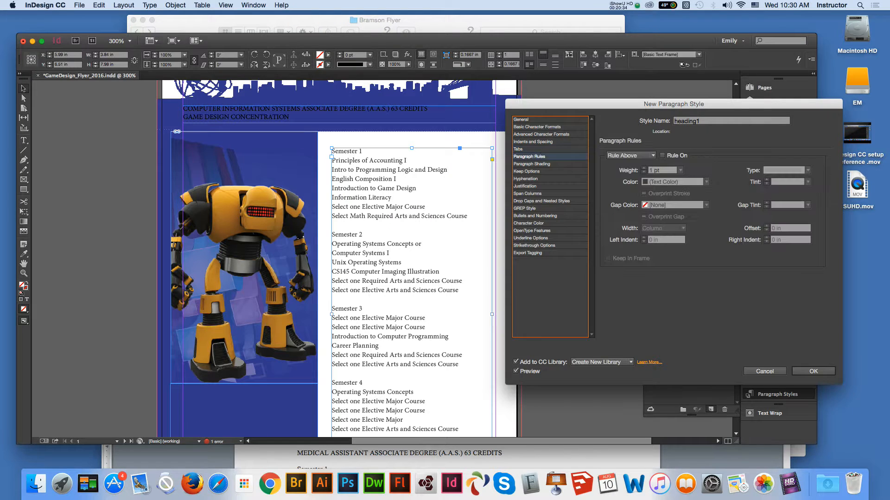
click(541, 134)
click(537, 127)
click(521, 120)
click(536, 127)
click(541, 134)
key(Down)
key(Down)
key(Down)
key(Down)
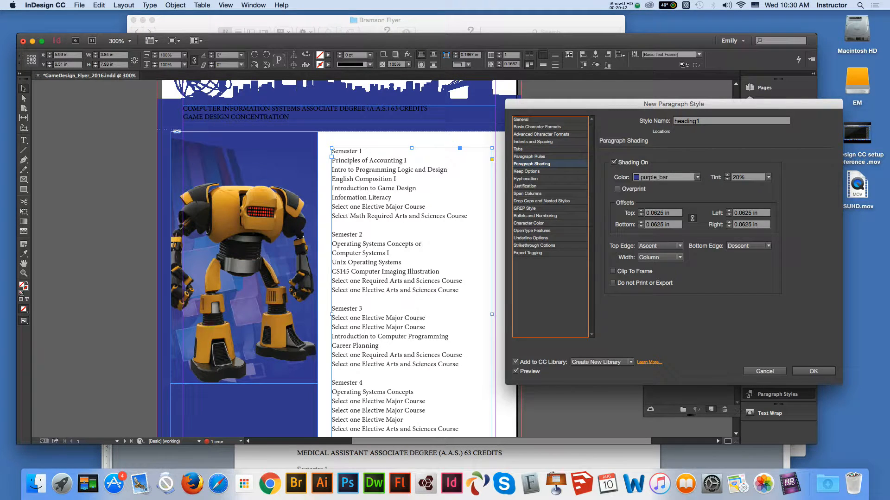
key(Down)
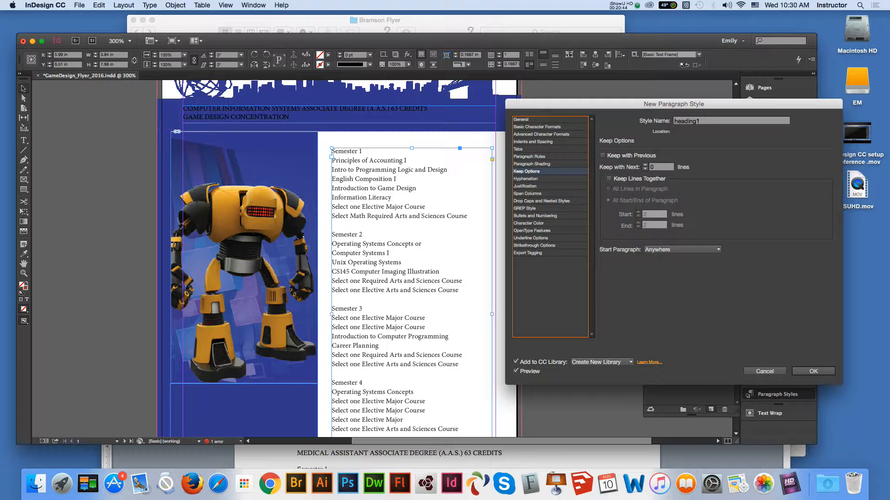
key(Down)
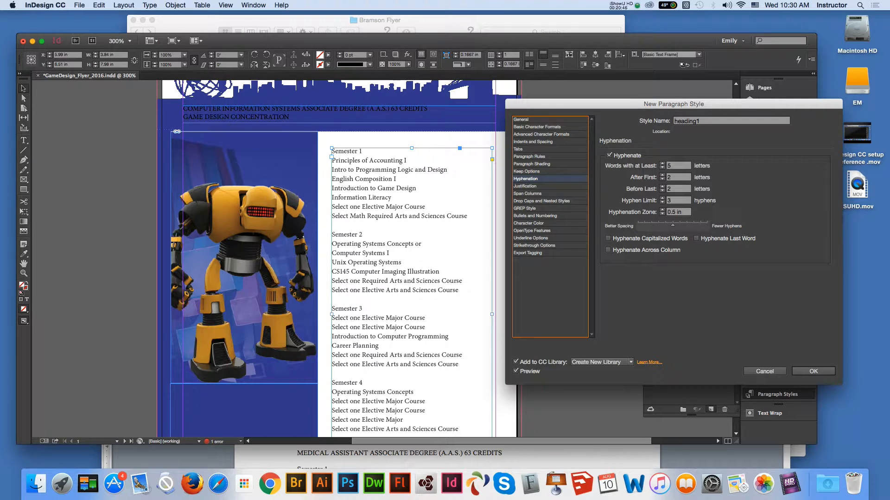
key(Down)
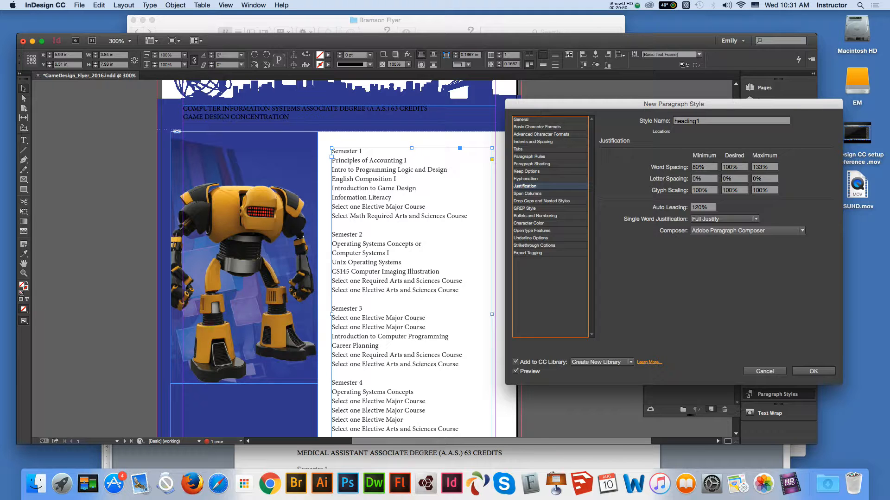
key(Down)
key(Down)
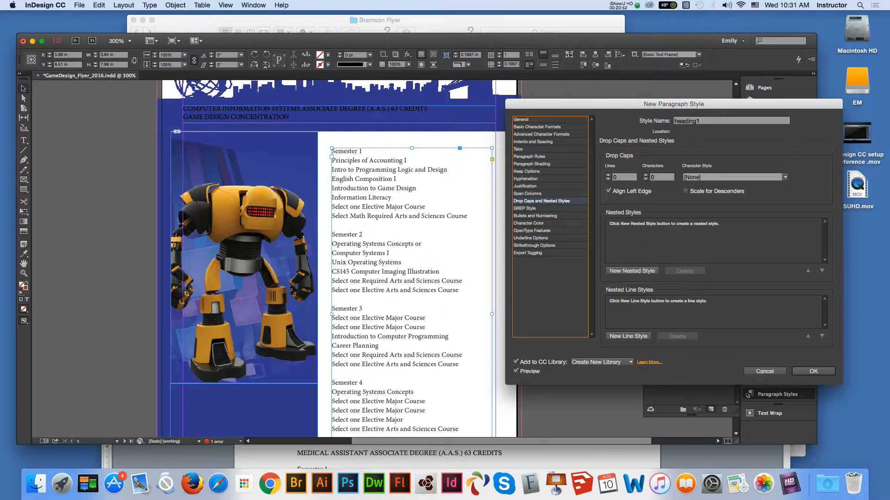
key(Down)
key(Down)
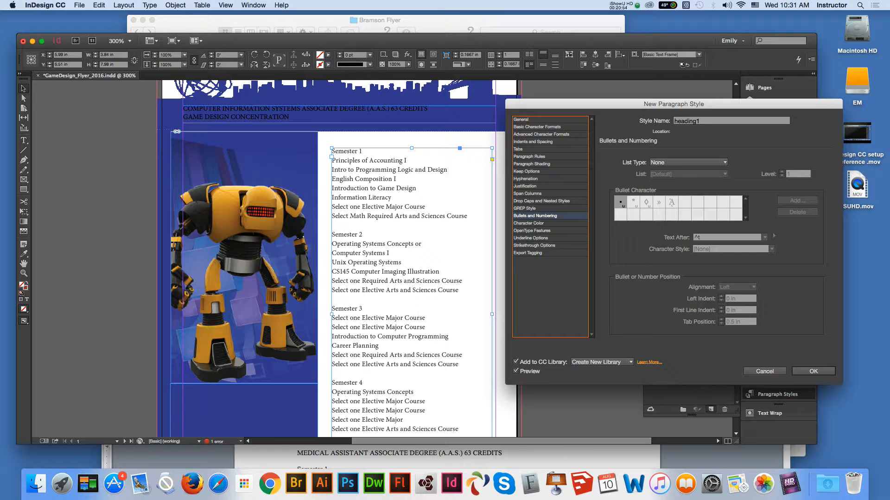
Set the heading1 style's character color to purple_bar at 100% tint and save the new style.
key(Down)
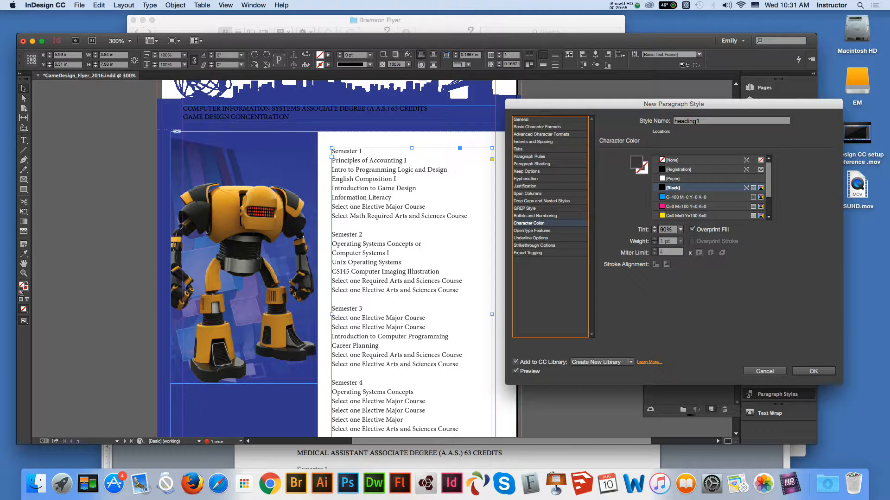
scroll(709, 188, down, 3)
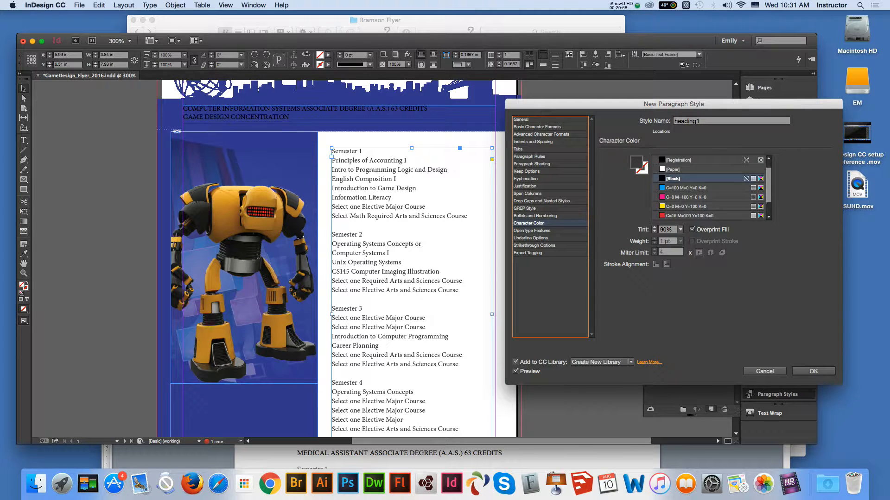
click(693, 216)
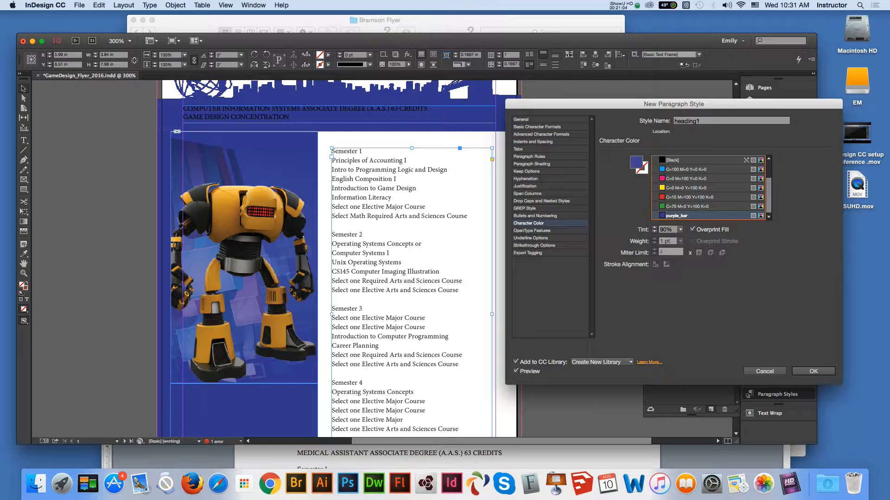
click(680, 229)
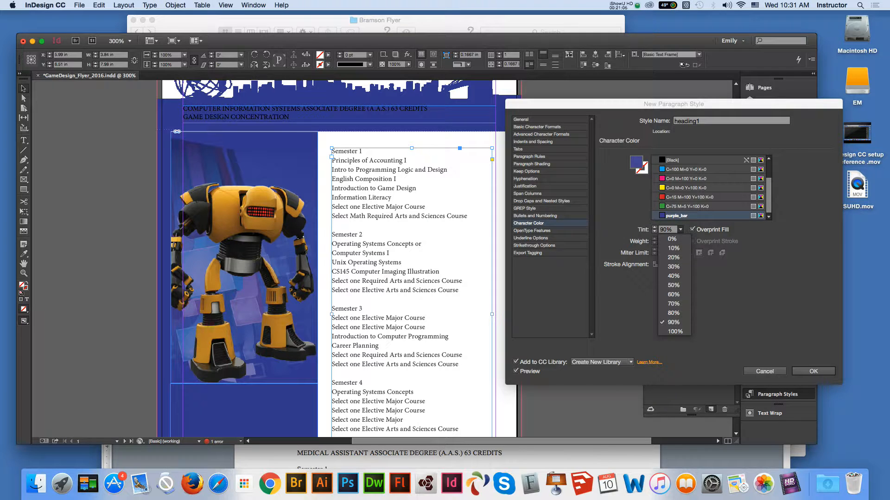
click(673, 332)
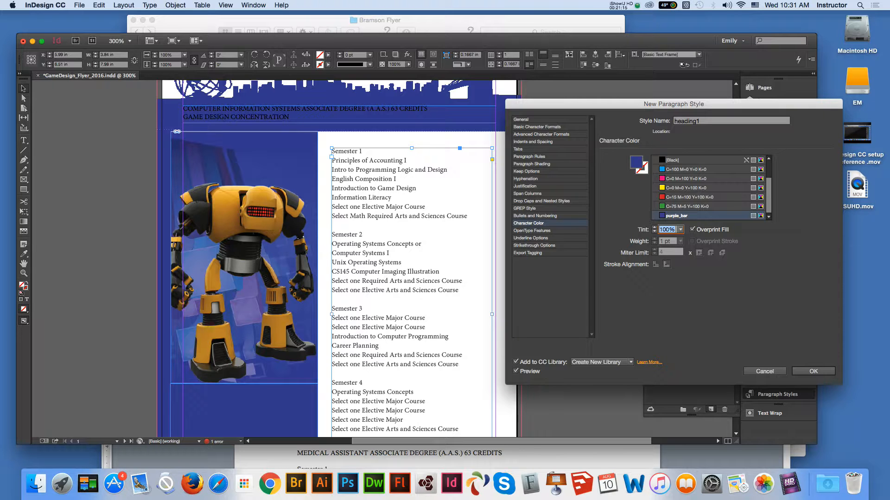
key(Return)
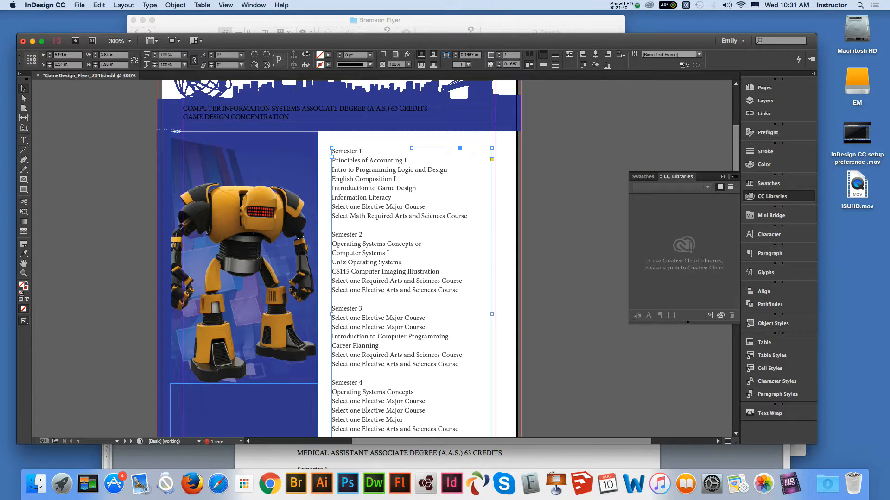
Apply the heading1 paragraph style to the "Semester 1" and "Semester 2" lines.
key(t)
drag(362, 152, 331, 152)
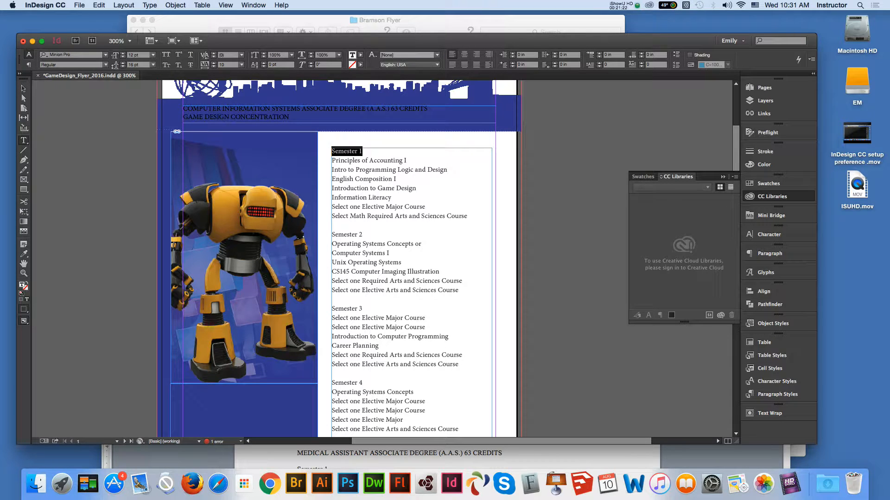
click(777, 394)
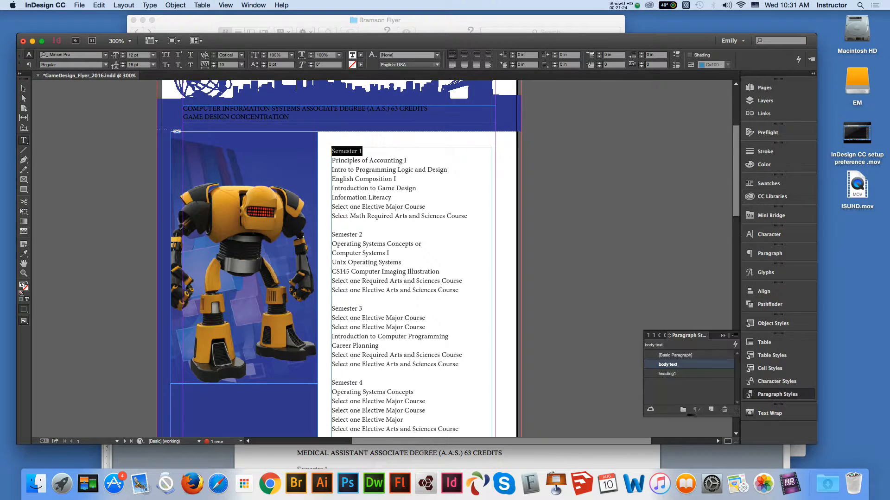
click(667, 373)
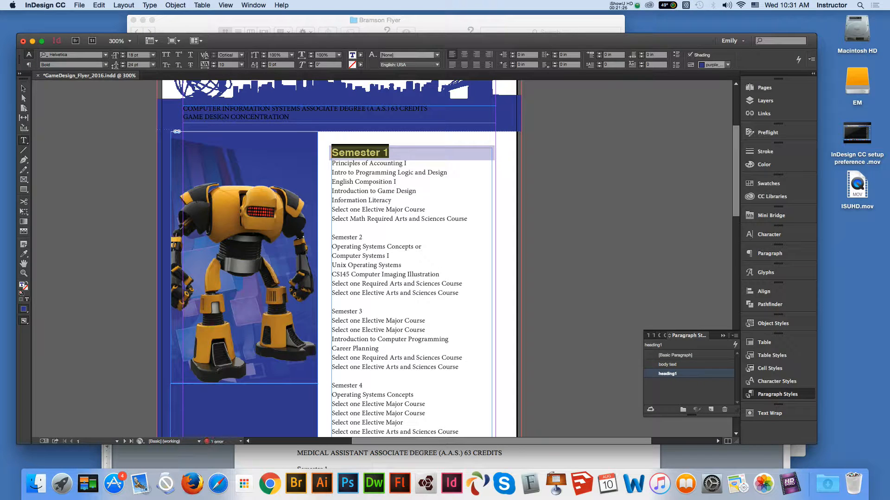
click(363, 237)
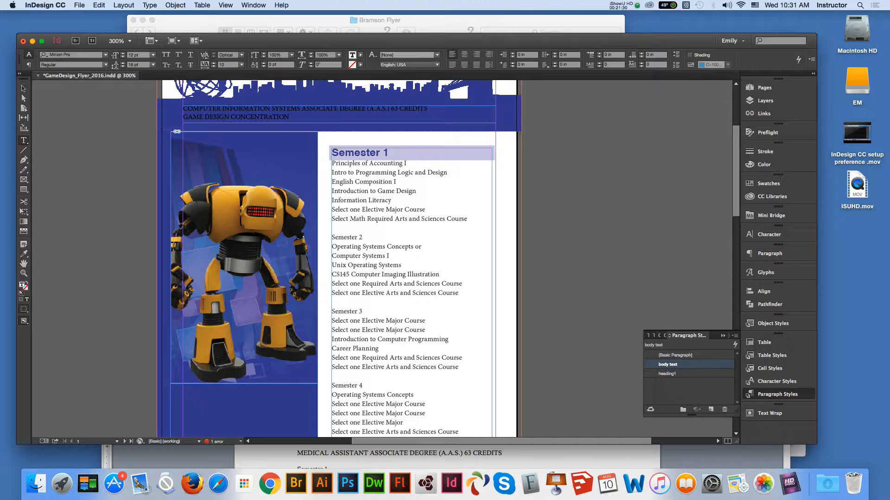
drag(365, 238, 330, 238)
click(667, 373)
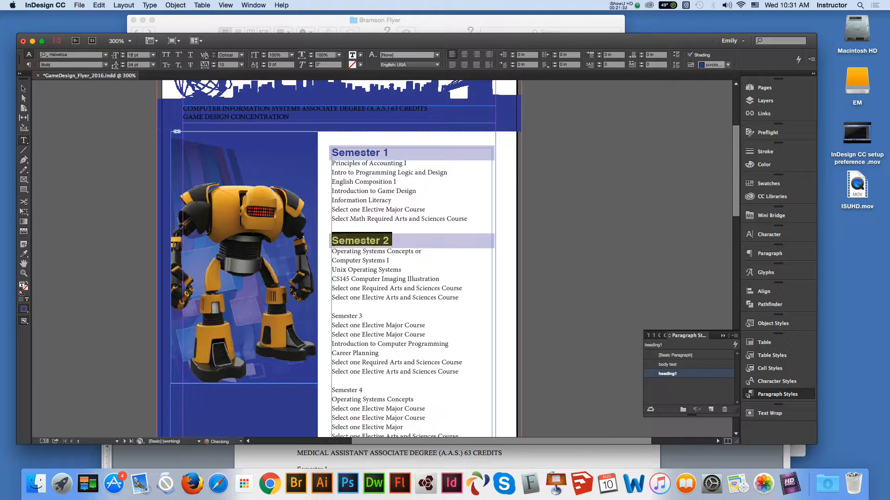
Apply the heading1 paragraph style to the "Semester 3" and "Semester 4" lines, then deselect the text.
drag(364, 316, 331, 316)
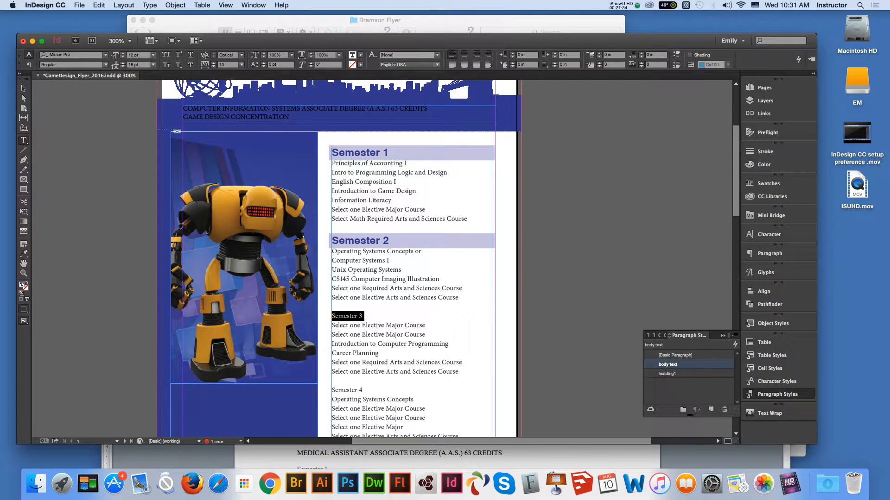
click(667, 373)
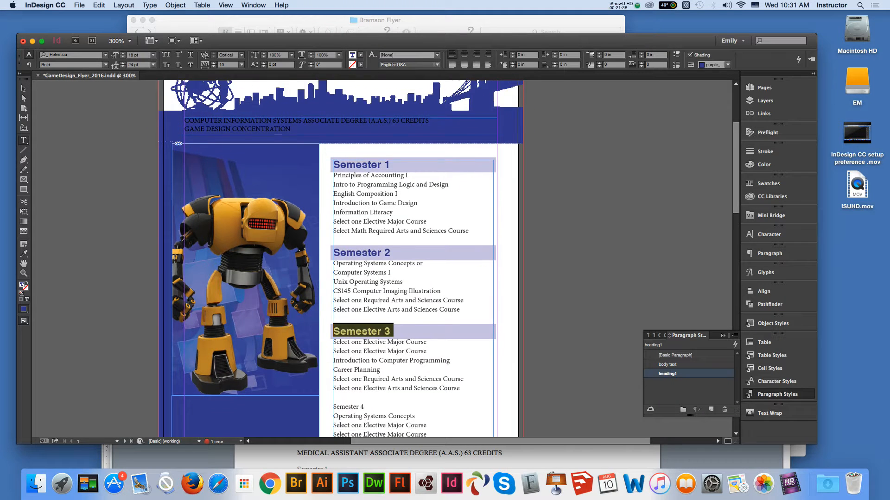
scroll(341, 260, down, 5)
drag(364, 289, 332, 289)
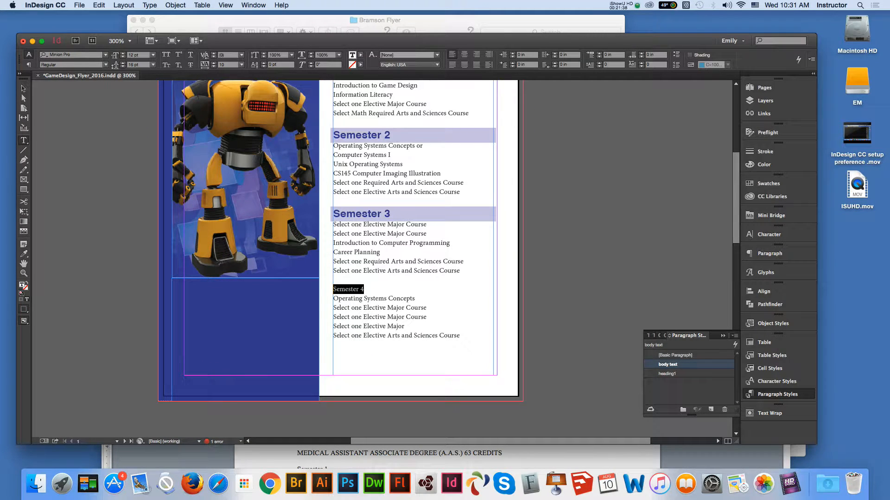
click(667, 374)
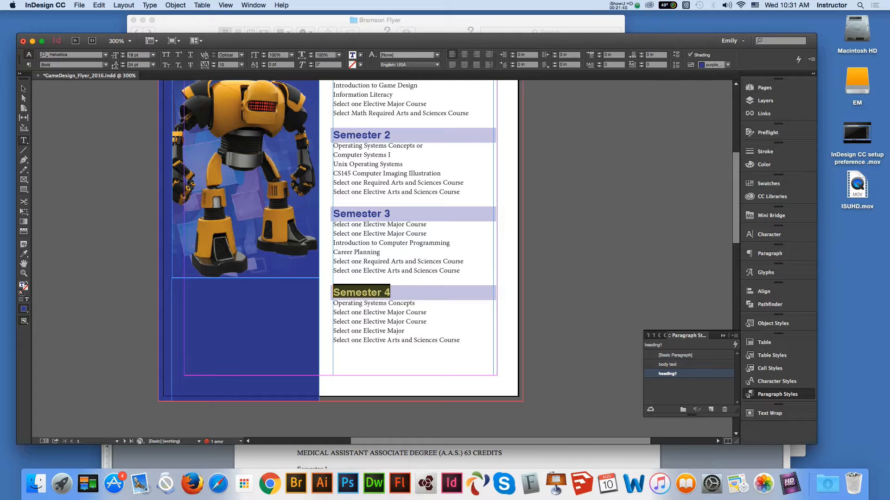
click(23, 89)
click(95, 153)
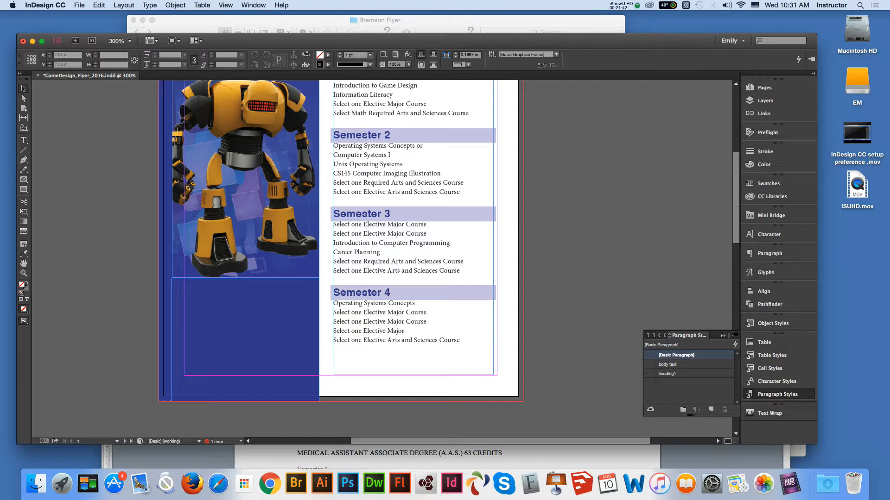
Set the space before the "Principles of Accounting I" line under Semester 1 to 0.0625 in.
click(24, 264)
drag(393, 198, 398, 249)
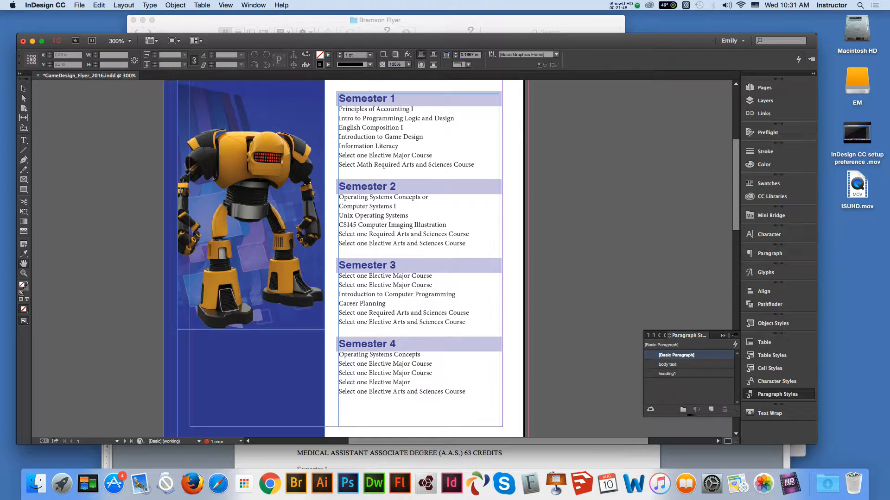
key(v)
key(t)
drag(416, 109, 338, 110)
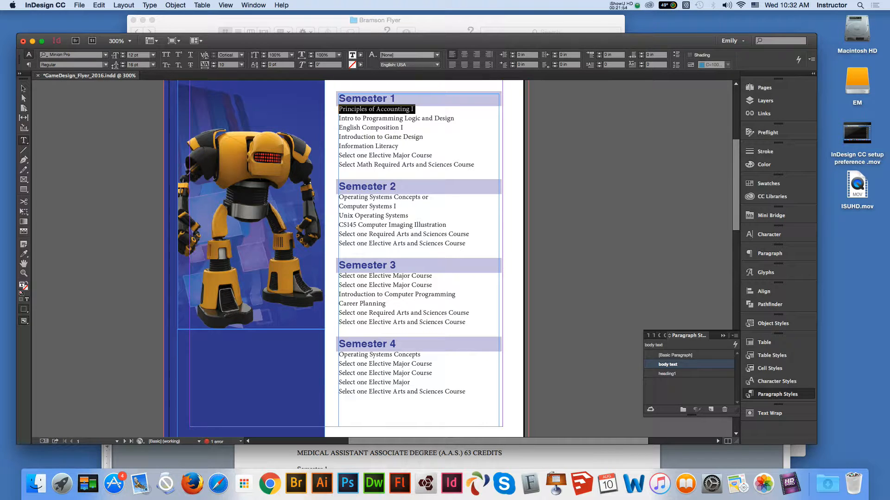
click(29, 64)
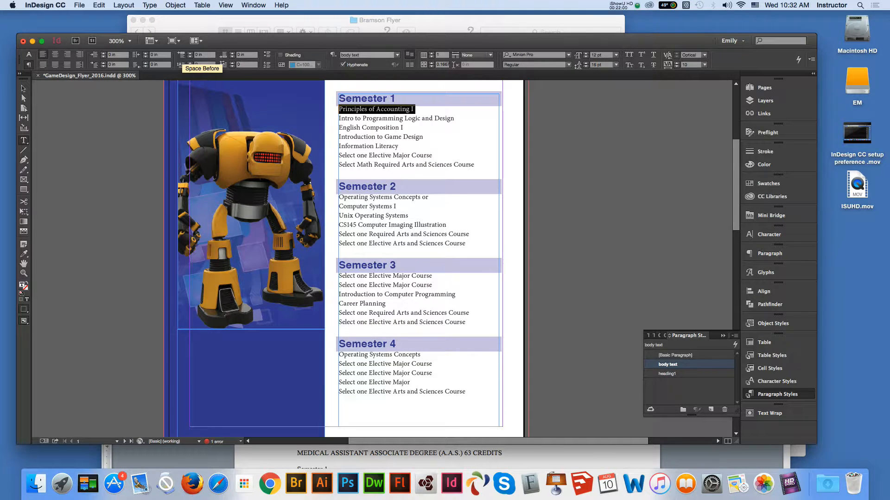
click(189, 53)
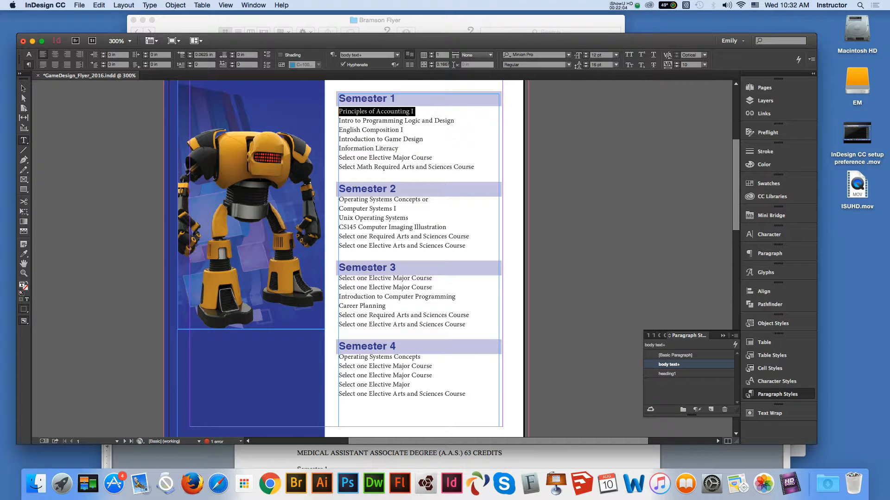
Set the right indent of the "Operating Systems Concepts or" line under Semester 2 to 0.125 in.
drag(429, 200, 338, 200)
click(145, 52)
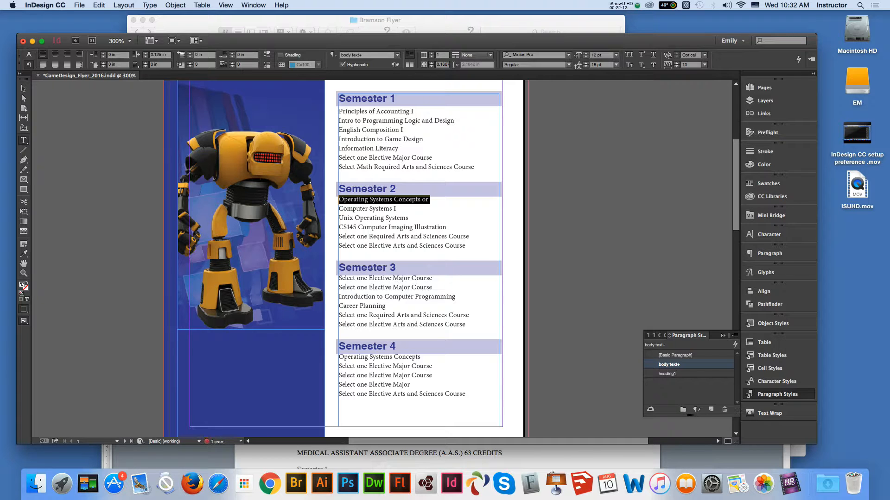
key(super+z)
click(385, 218)
click(340, 199)
key(Return)
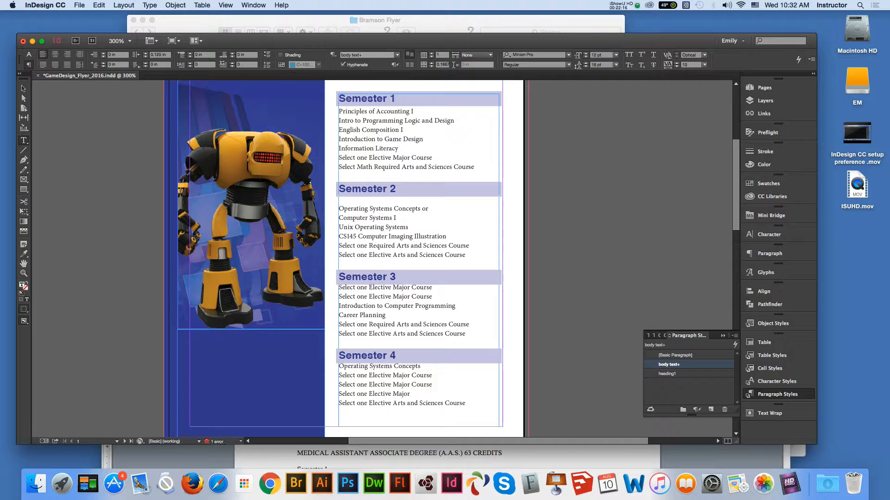
key(BackSpace)
Set the space before the "Operating Systems Concepts or" line under Semester 2 to 0.0625 in.
drag(430, 200, 338, 190)
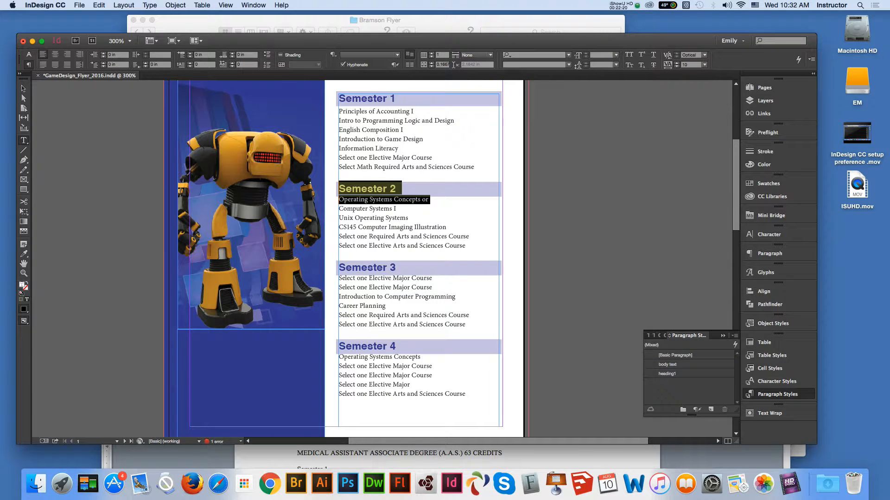
click(430, 200)
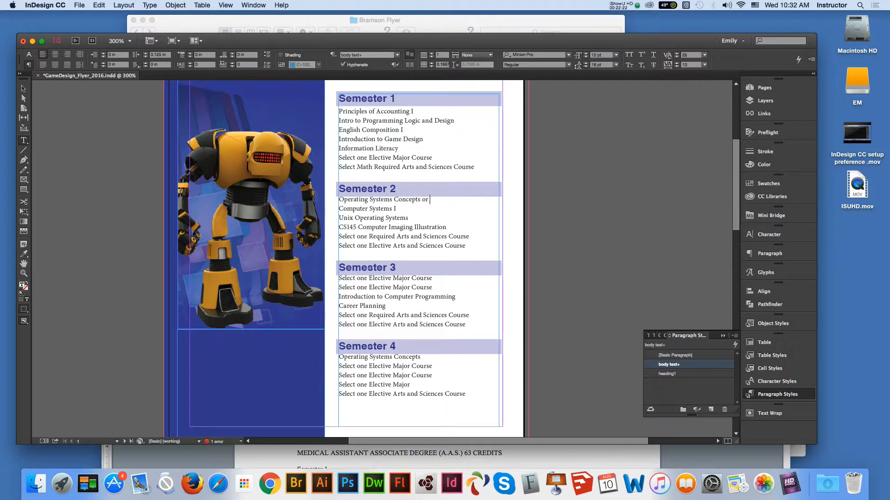
drag(430, 200, 339, 200)
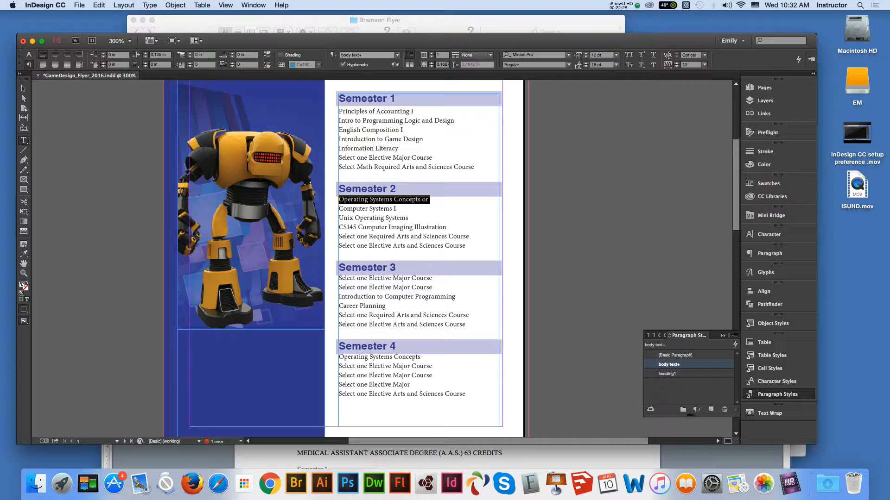
click(190, 53)
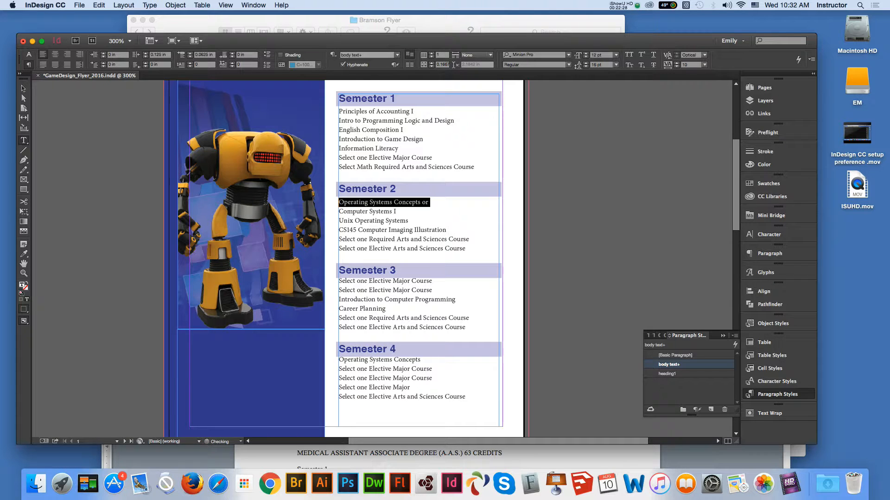
Set the space before the first course line under Semester 3 and under Semester 4 to 0.0625 in, then deselect the text.
click(410, 281)
drag(434, 282, 339, 281)
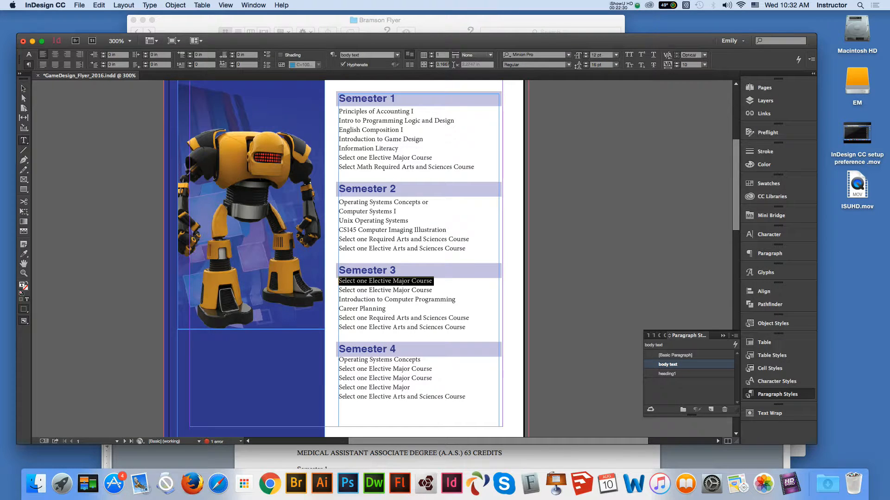
click(190, 53)
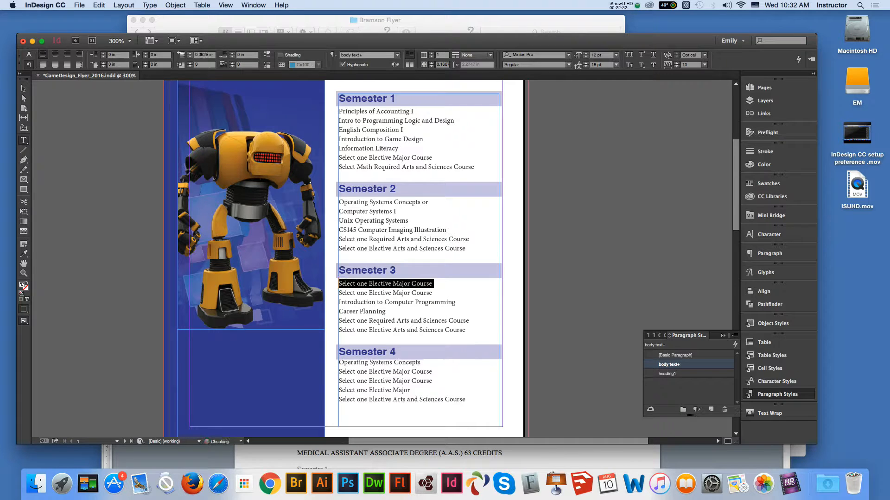
drag(421, 362, 339, 362)
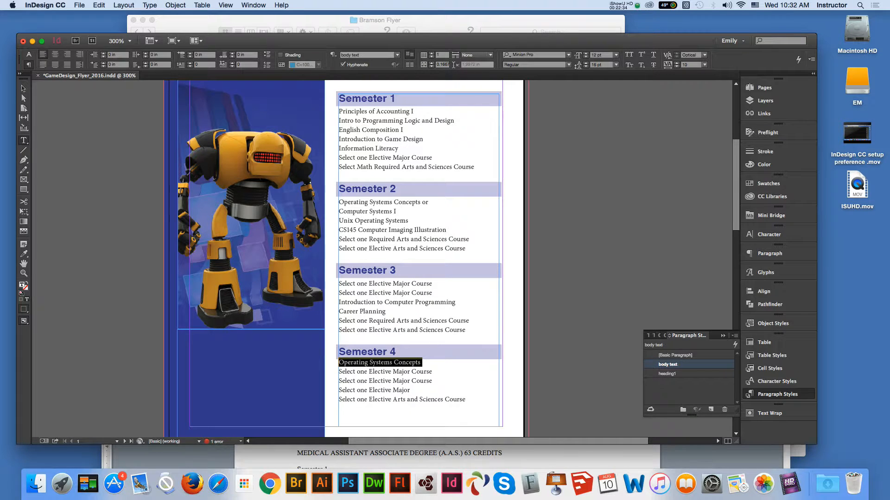
click(190, 54)
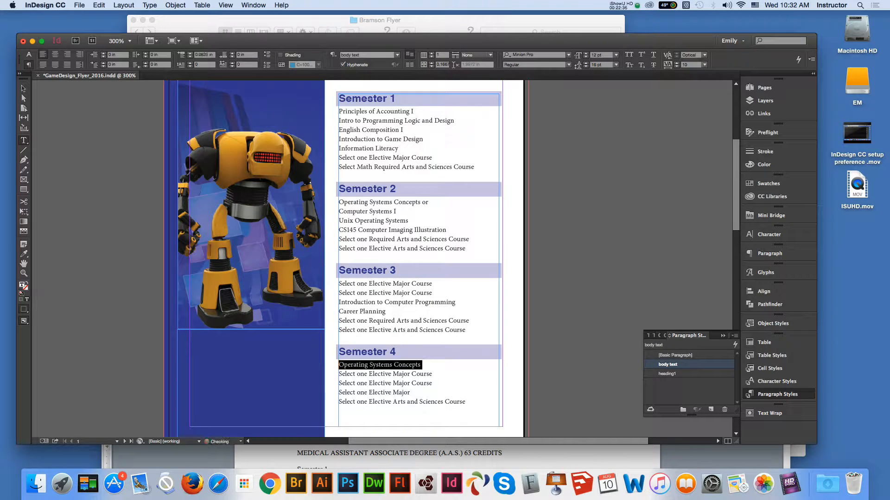
click(24, 88)
key(super+shift+a)
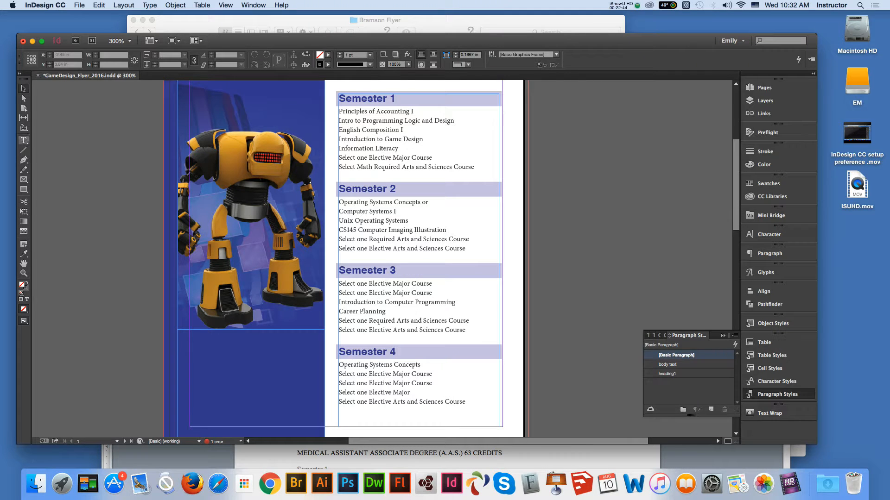
Delete the empty lines above the Semester 2, Semester 3 and Semester 4 headings.
key(t)
click(340, 176)
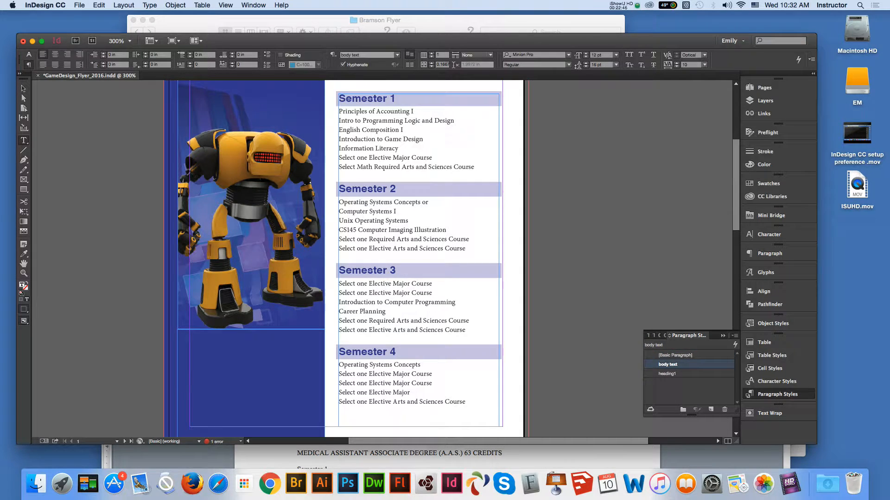
key(BackSpace)
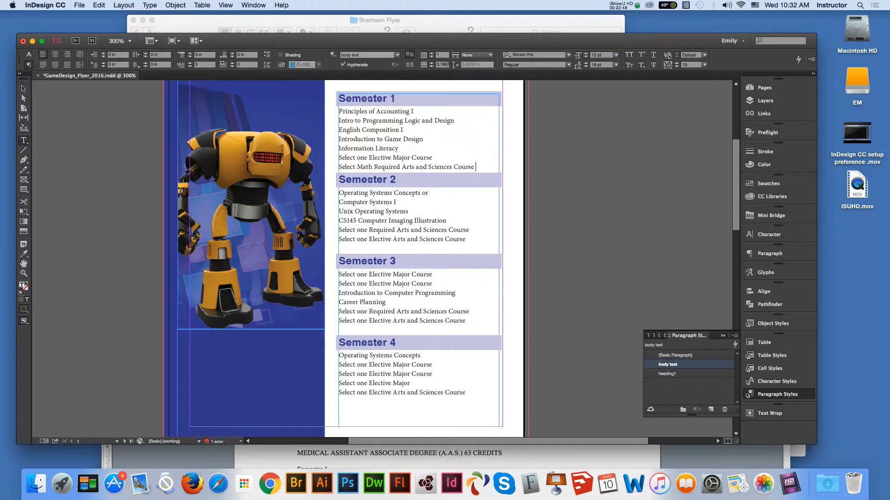
key(BackSpace)
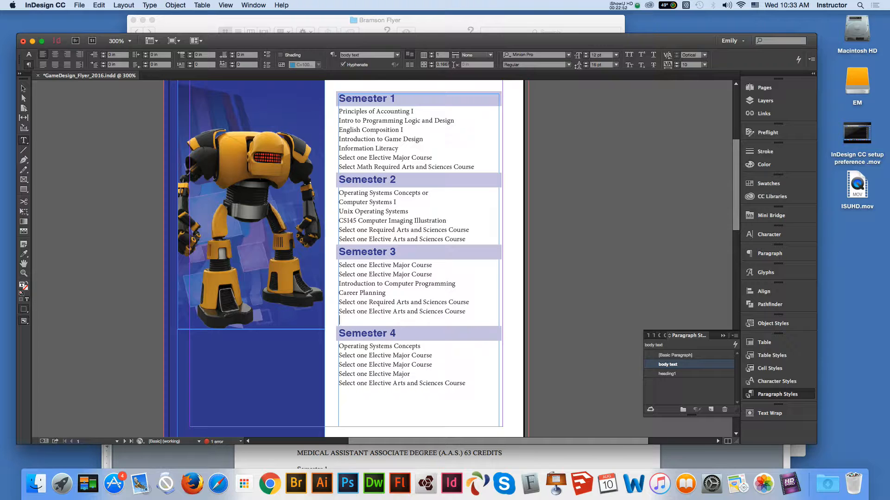
key(BackSpace)
Set the space after the "Select Math Required Arts and Sciences Course" line under Semester 1 to 0.0625 in.
drag(476, 168, 339, 157)
drag(474, 167, 338, 168)
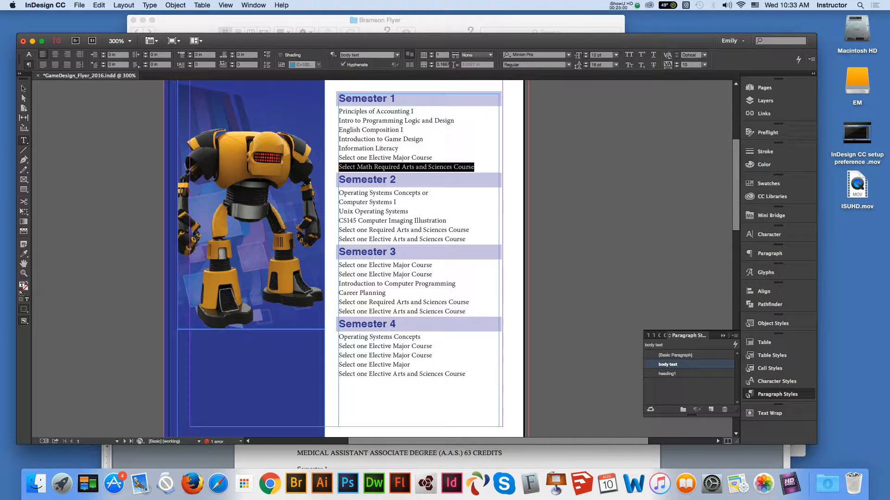
click(378, 111)
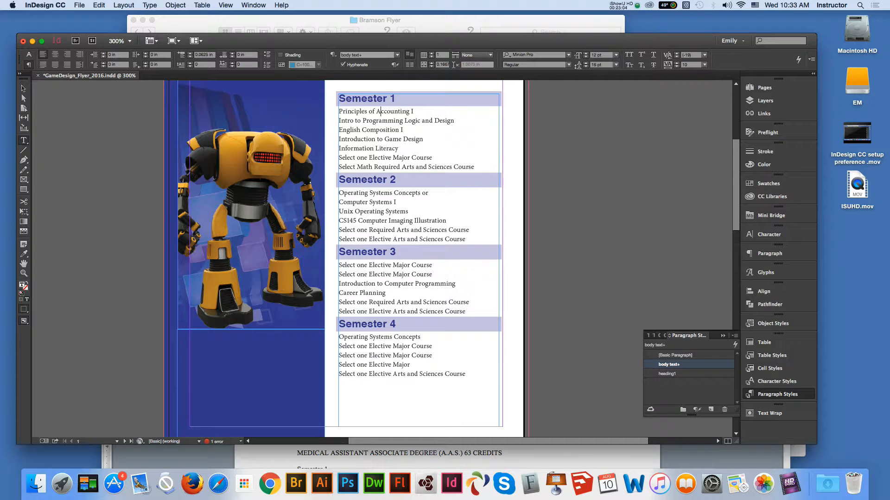
drag(474, 167, 338, 167)
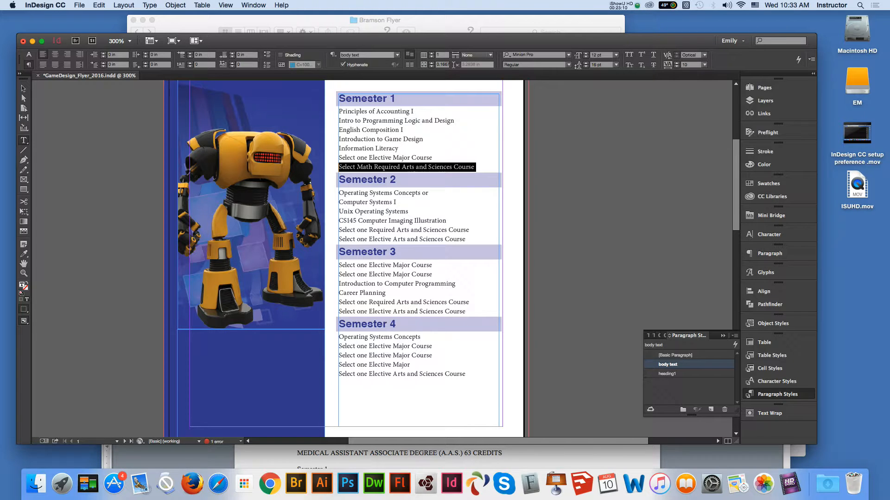
click(232, 52)
drag(465, 242, 339, 195)
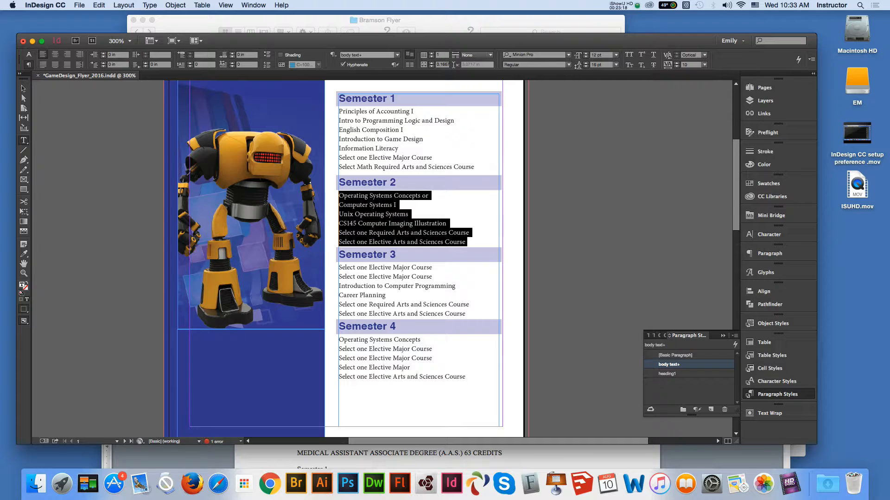
click(232, 53)
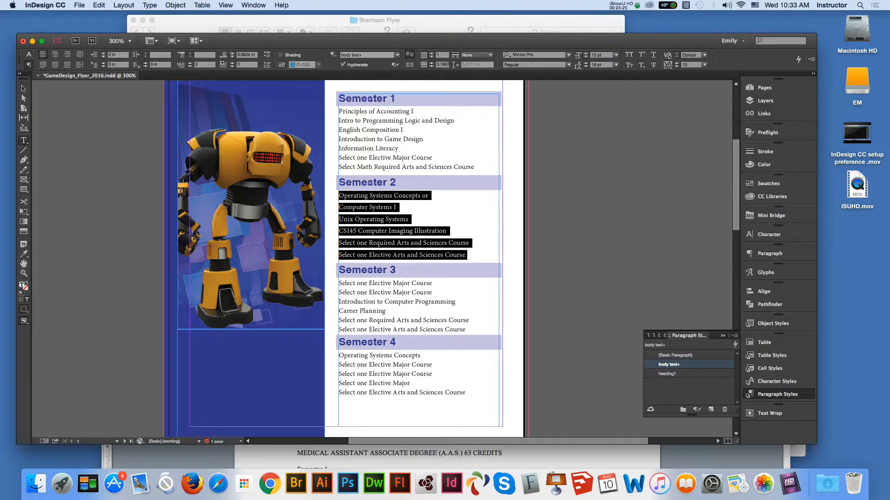
key(super+z)
Set the space after the last "Select one Elective Arts and Sciences Course" line under Semester 2 and under Semester 3 to 0.0625 in.
click(398, 255)
drag(467, 242, 339, 243)
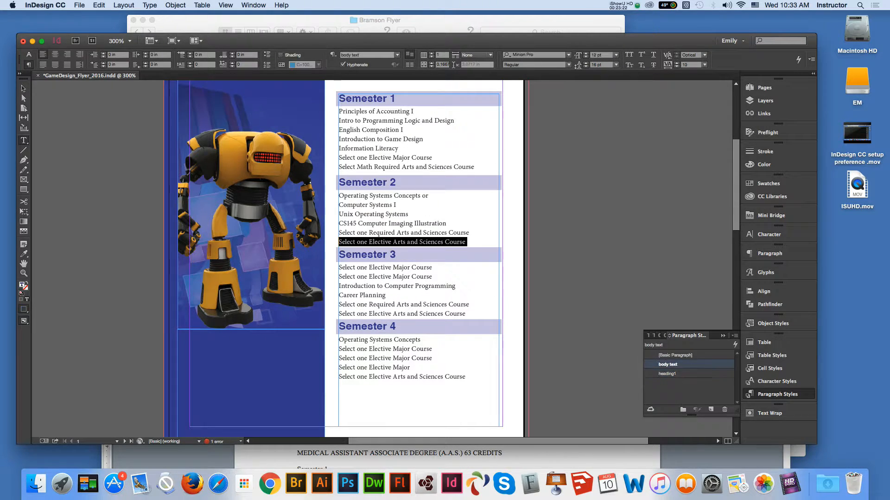
click(232, 53)
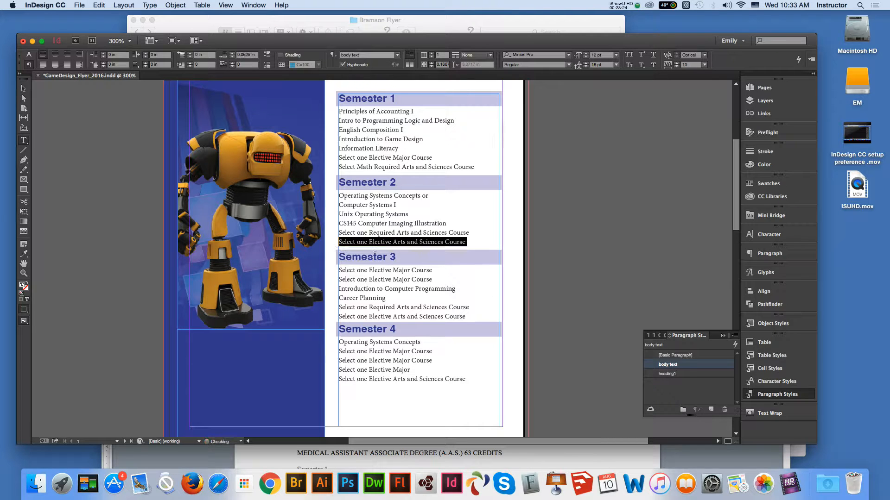
click(430, 268)
drag(466, 317, 339, 317)
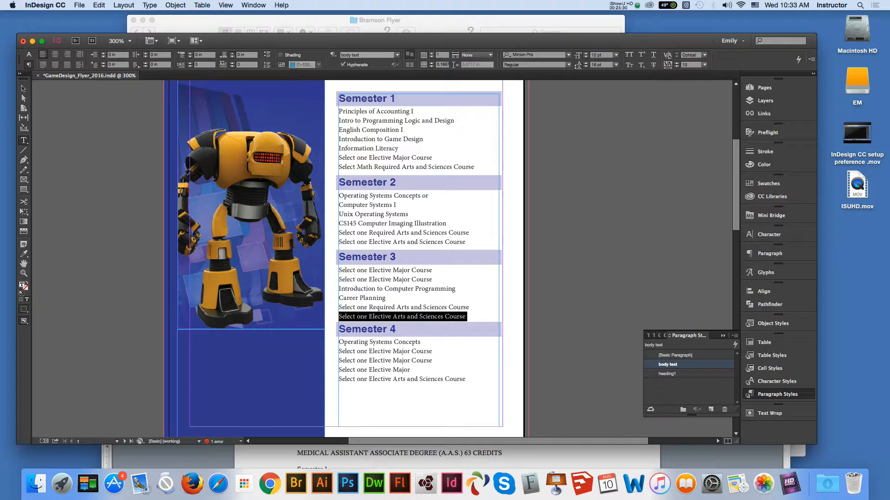
click(232, 53)
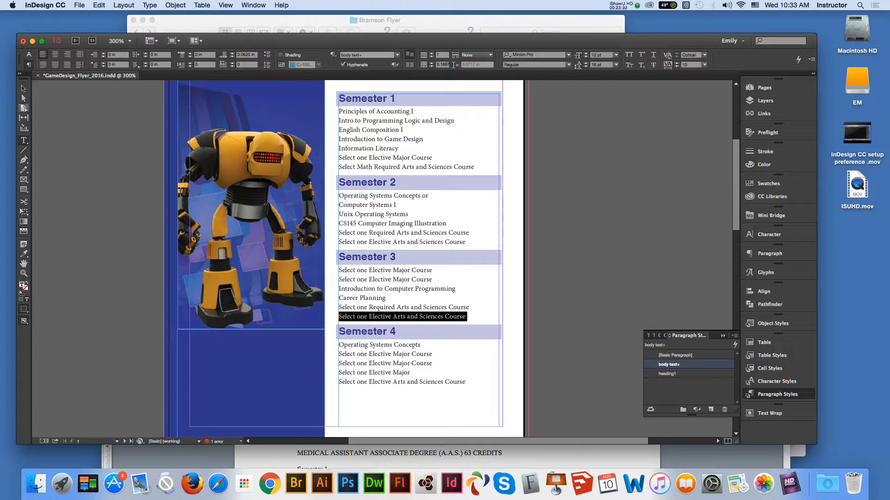
Shorten the semester text frame to end just below the last Semester 4 line, deselect it and save the document.
click(23, 88)
drag(419, 426, 418, 392)
click(572, 378)
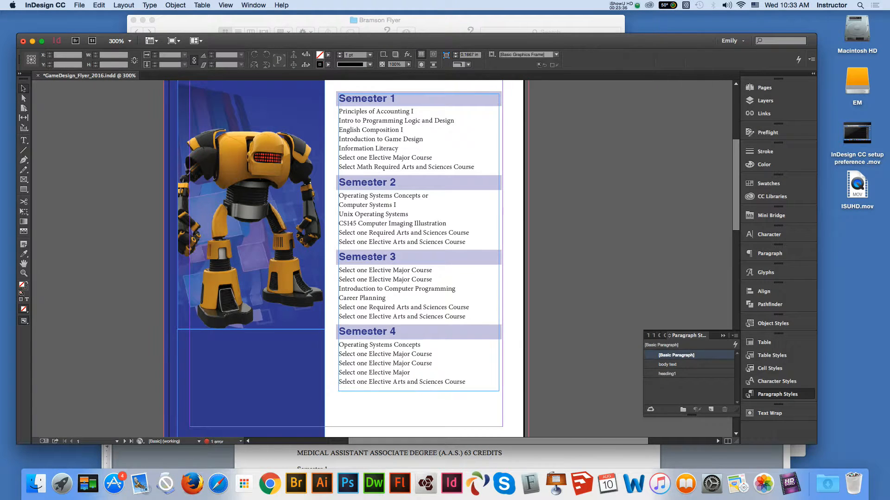
key(super+s)
Set the tracking to 0 in the basic character formats of the heading1 paragraph style.
click(667, 373)
click(667, 374)
double_click(671, 373)
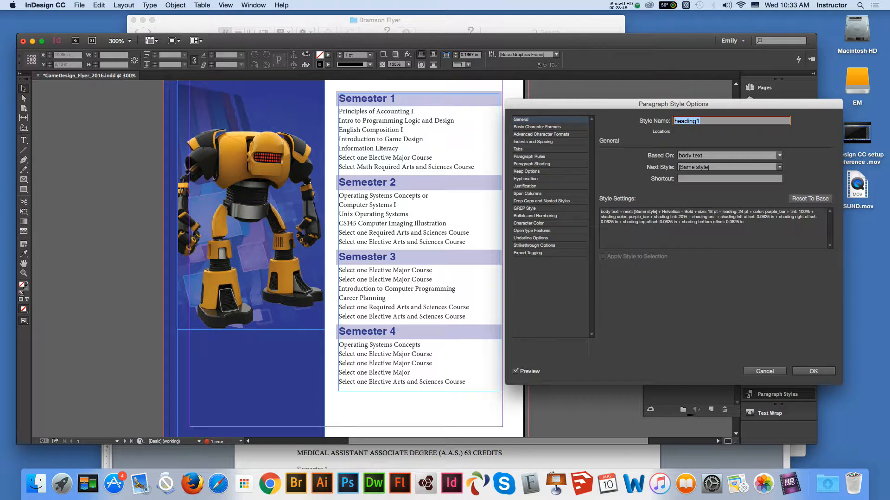
click(537, 126)
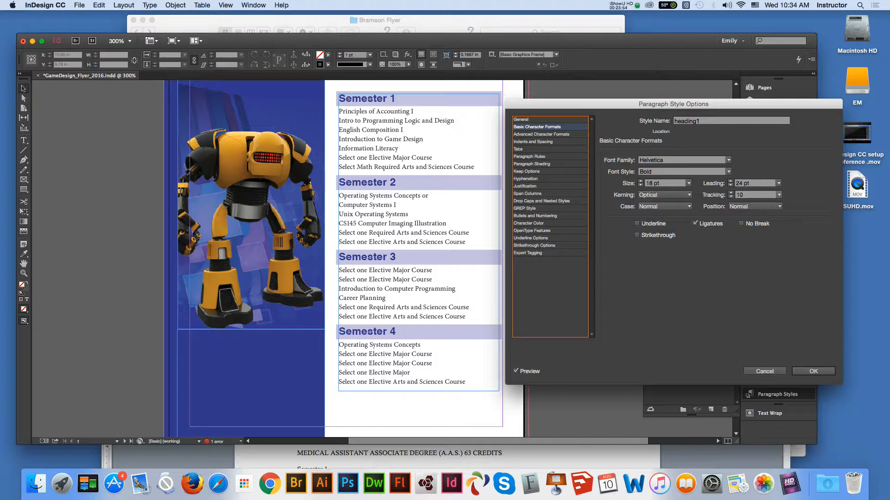
click(779, 195)
click(758, 273)
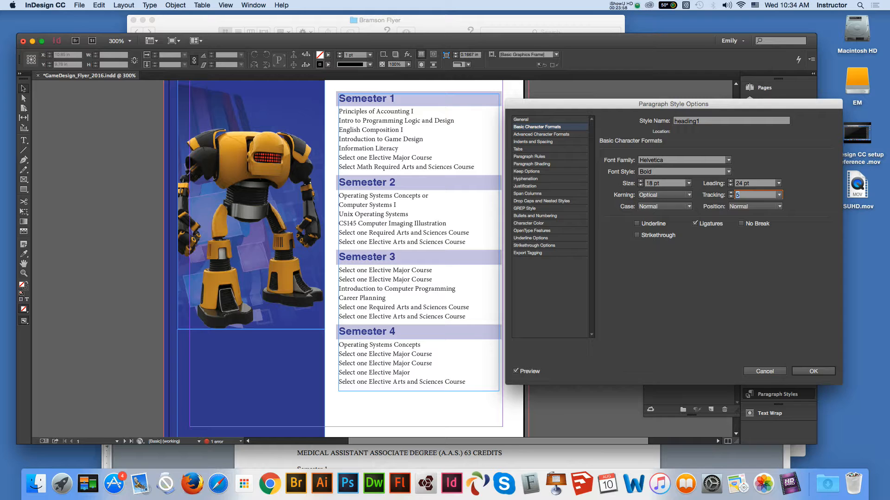
click(779, 195)
click(758, 259)
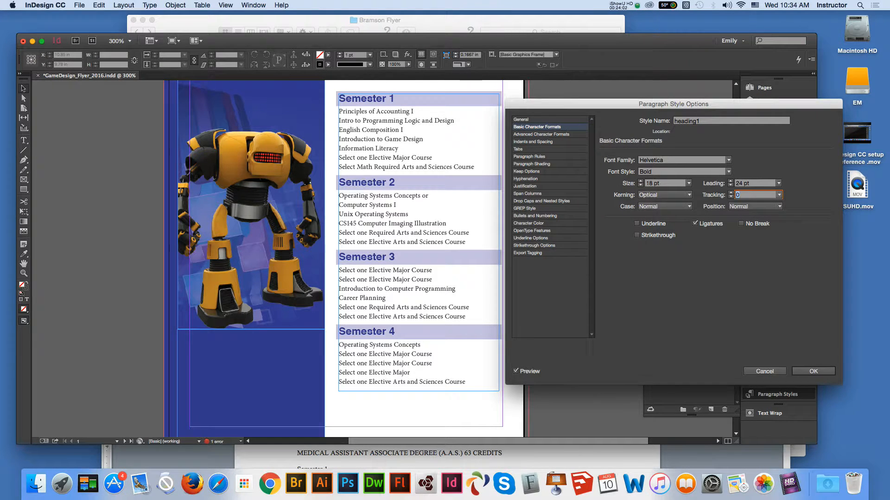
Accept the heading1 paragraph style options and save the flyer document.
key(Return)
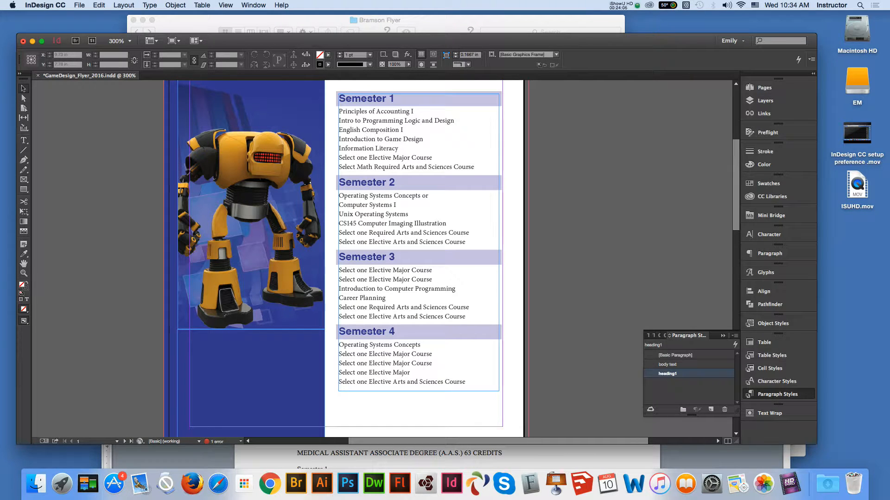
key(super+s)
key(super+space)
key(space)
drag(393, 314, 380, 258)
key(t)
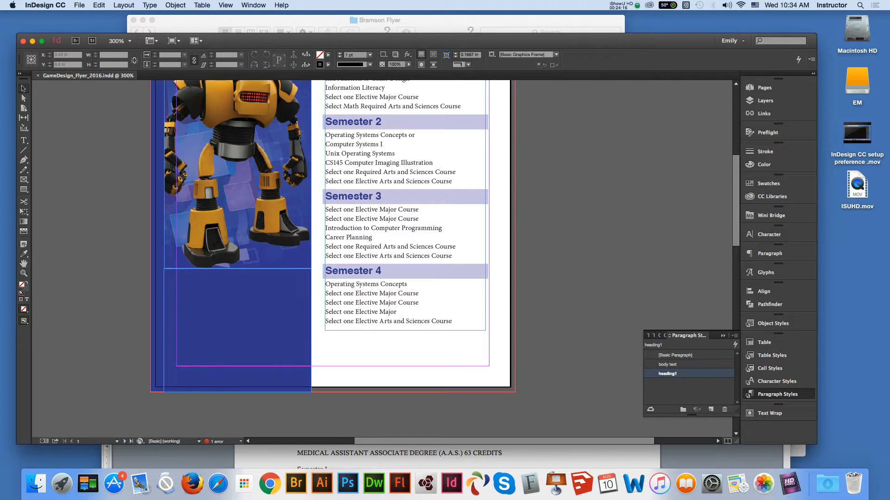
click(173, 287)
right_click(194, 212)
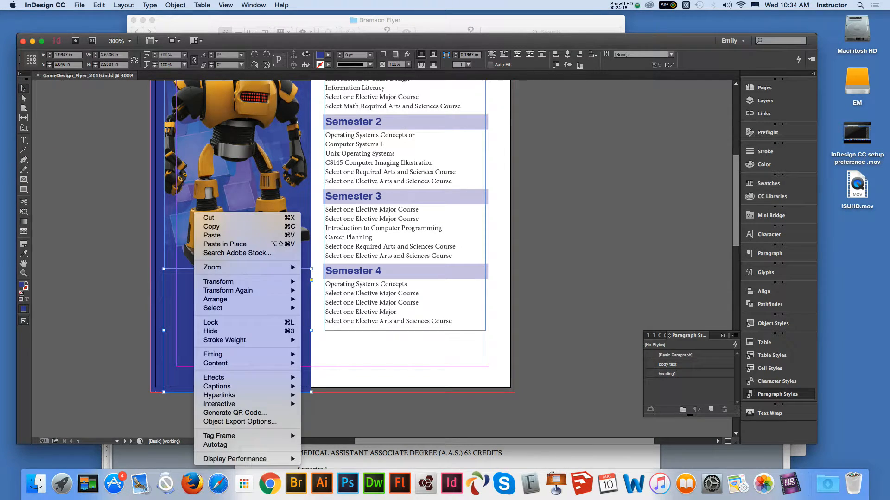
mouse_move(232, 291)
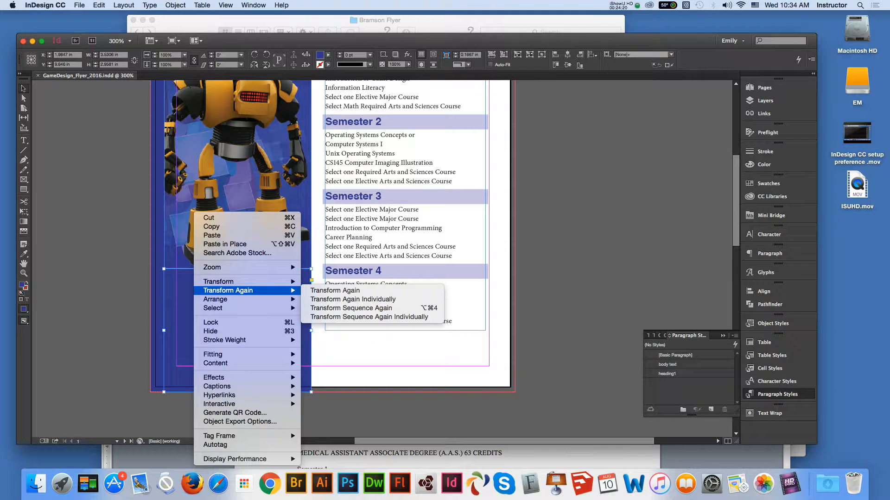
key(Escape)
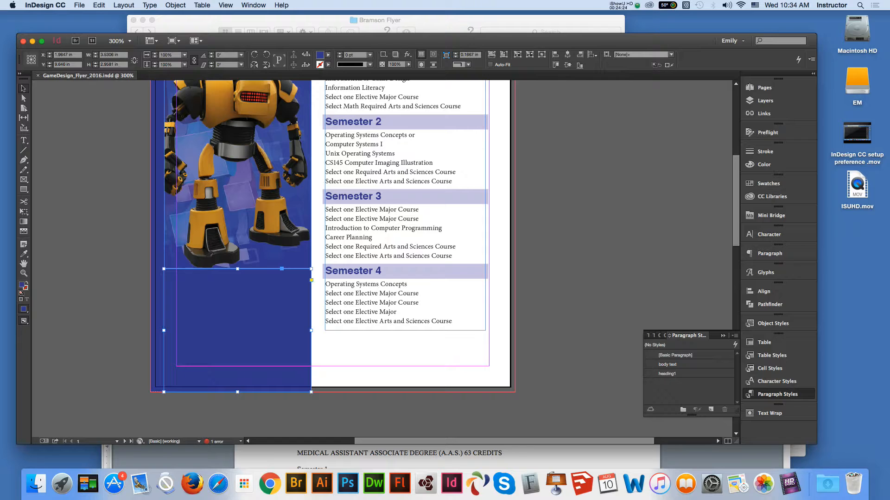
Switch to Word and copy the "Occupations:" heading with its three lines from content.doc.
key(t)
key(super+Tab)
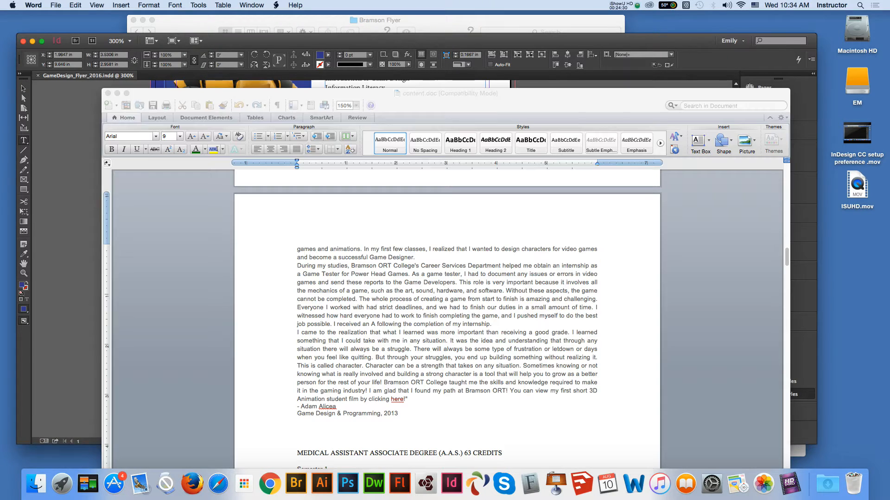
scroll(447, 320, down, 10)
scroll(447, 320, up, 15)
scroll(447, 319, up, 10)
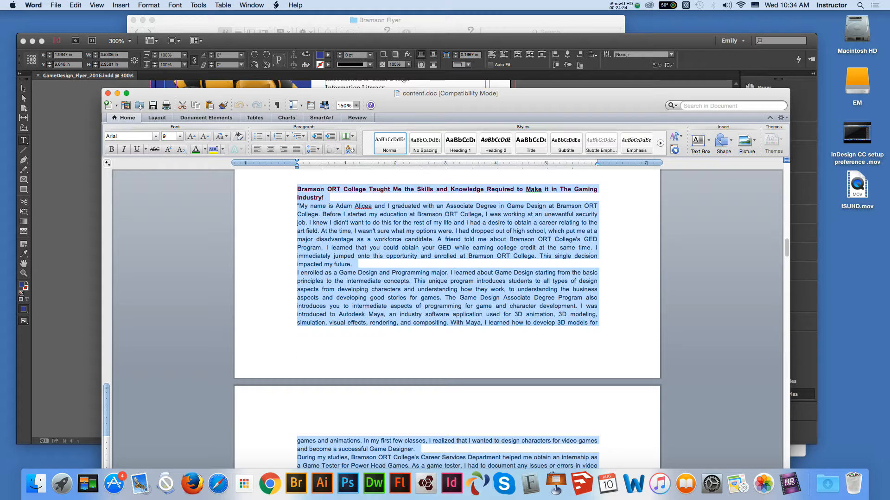
drag(295, 240, 296, 268)
key(super+c)
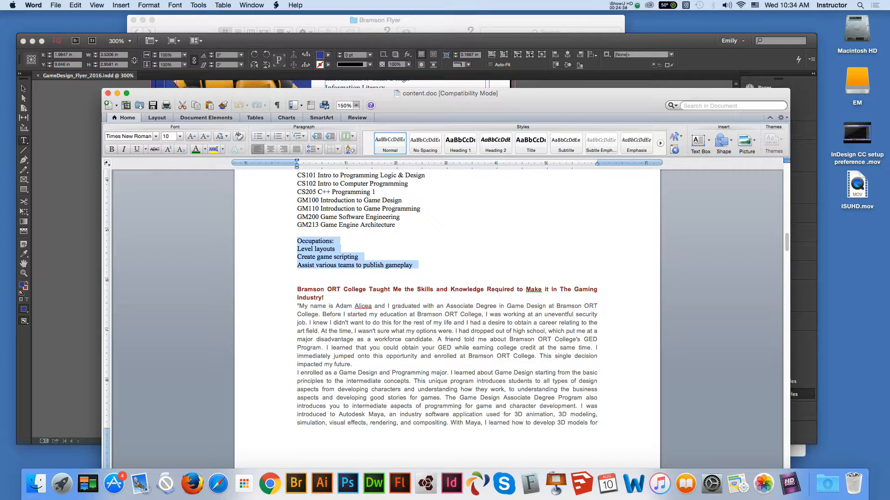
Switch back to InDesign and paste the copied occupations text into the blue rectangle below the robot.
key(super+Tab)
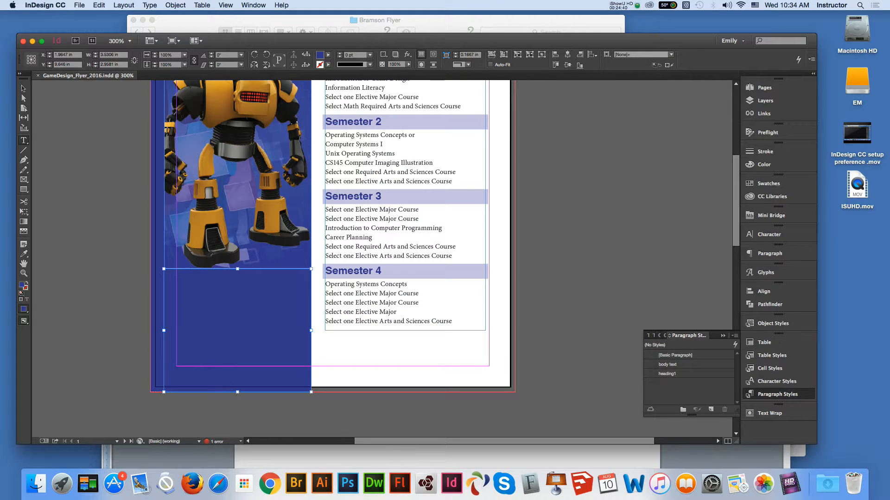
click(211, 301)
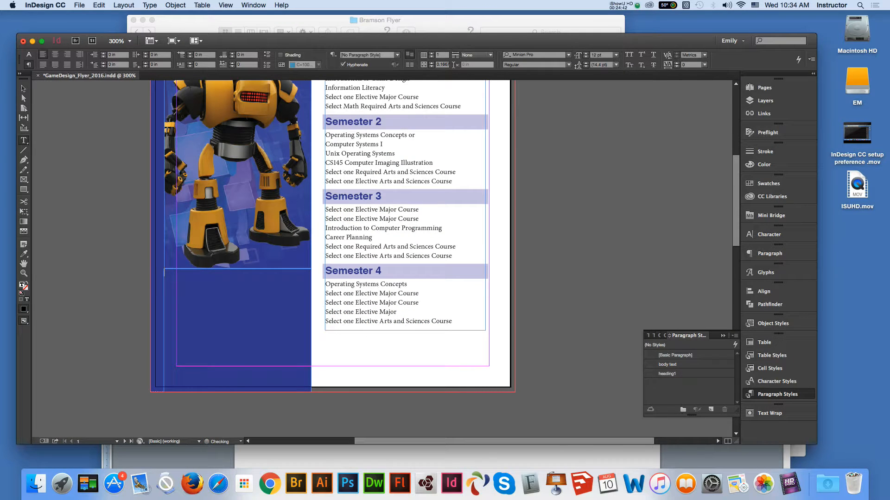
key(super+v)
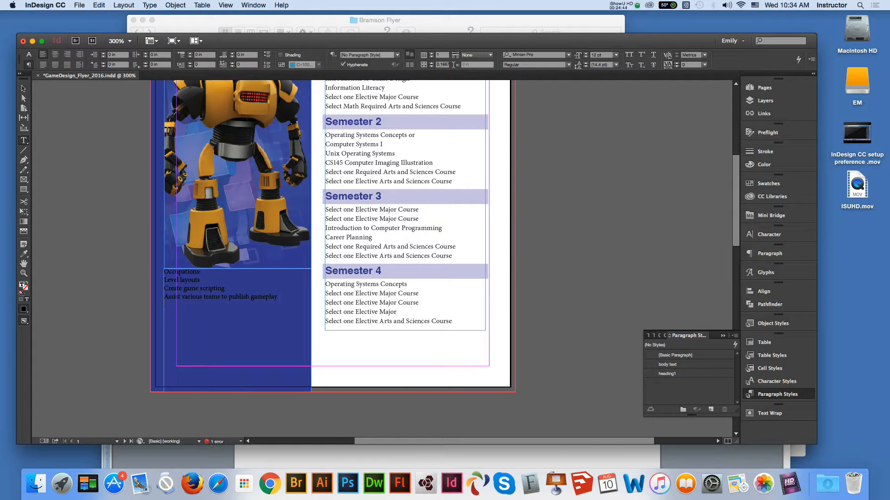
key(Escape)
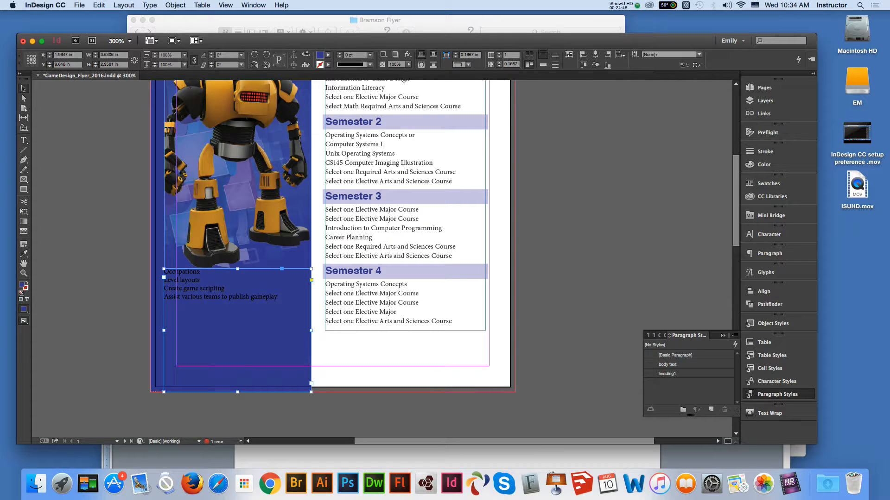
Set the occupations text frame's inset spacing to 0.25 in on all four sides.
right_click(218, 191)
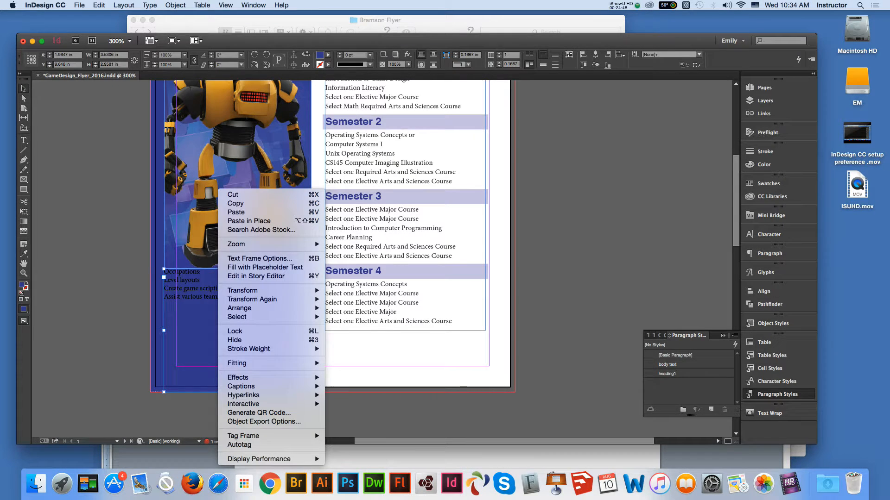
click(259, 258)
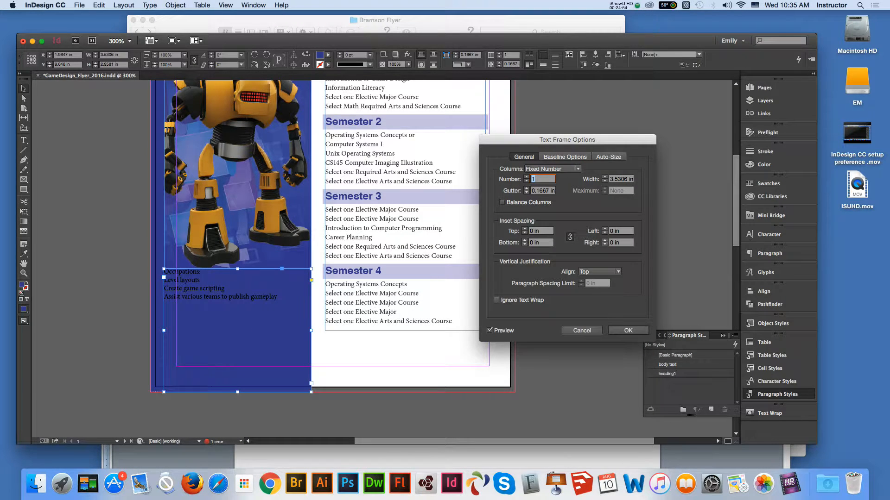
click(533, 232)
key(Up)
key(Up)
key(Up)
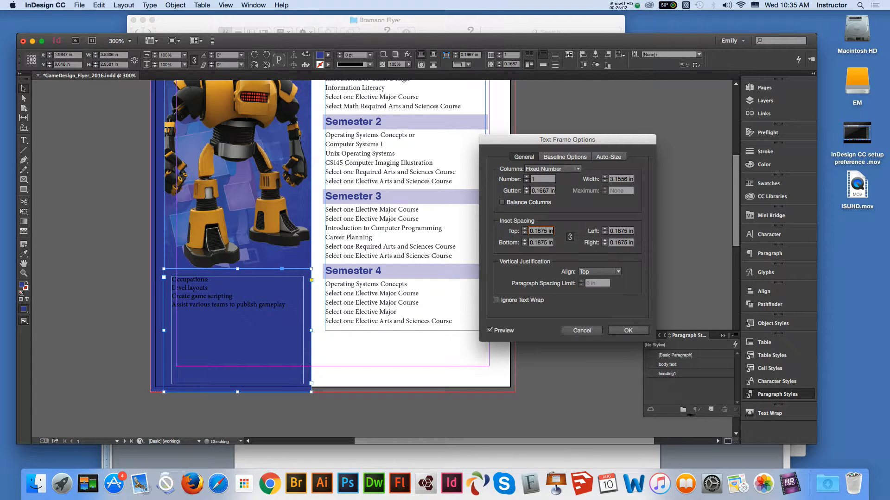
key(Up)
key(Return)
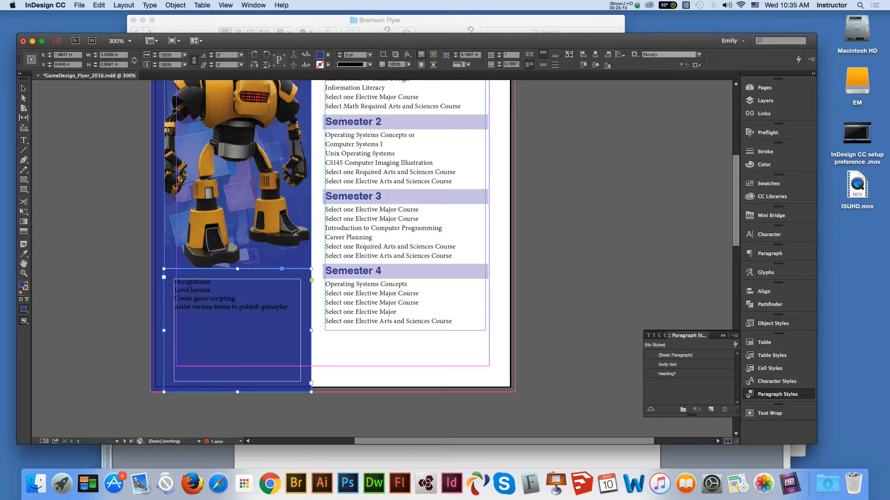
Delete the blue occupations text frame and undo the deletion.
click(99, 186)
click(209, 316)
click(24, 140)
drag(175, 281, 288, 307)
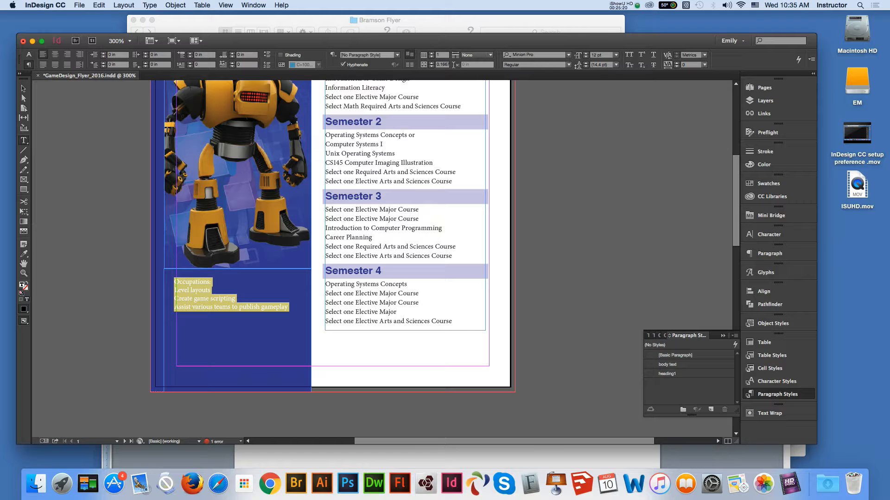
key(Escape)
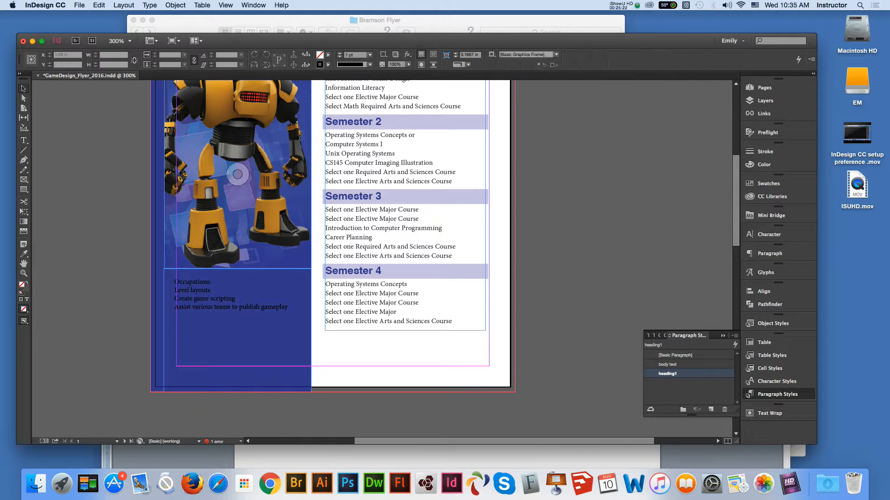
key(Delete)
key(t)
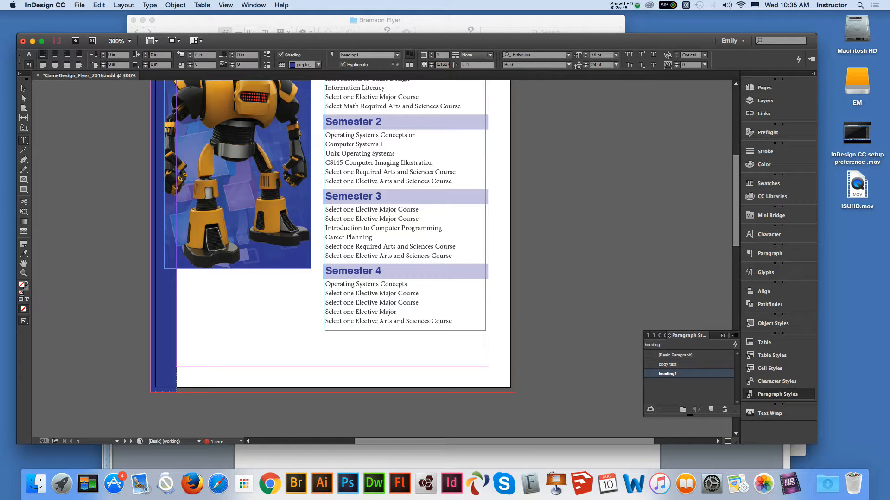
key(v)
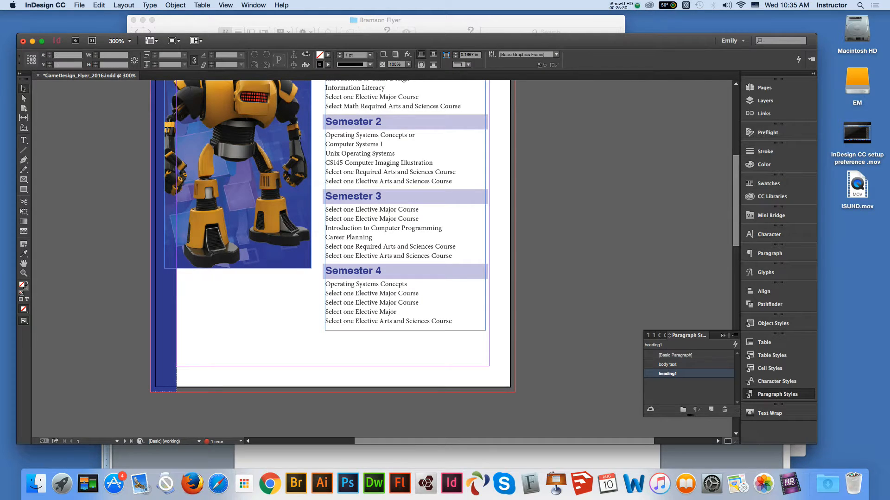
key(super+z)
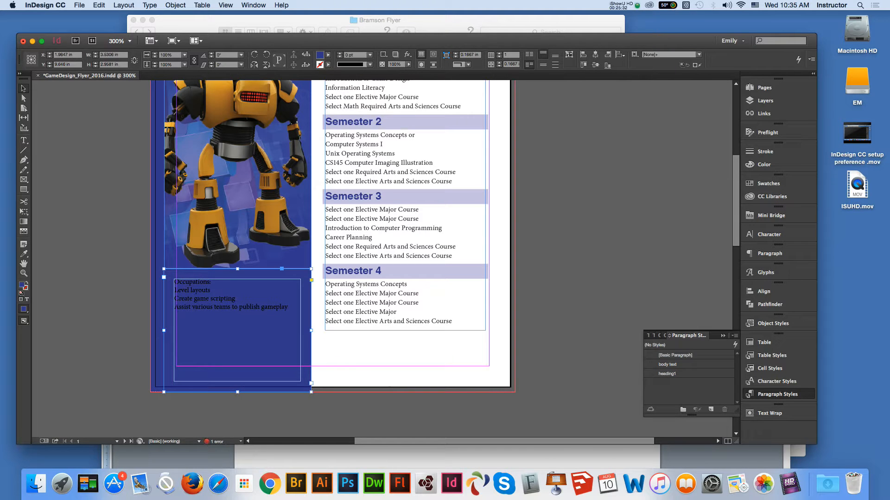
key(t)
drag(288, 308, 174, 281)
click(175, 282)
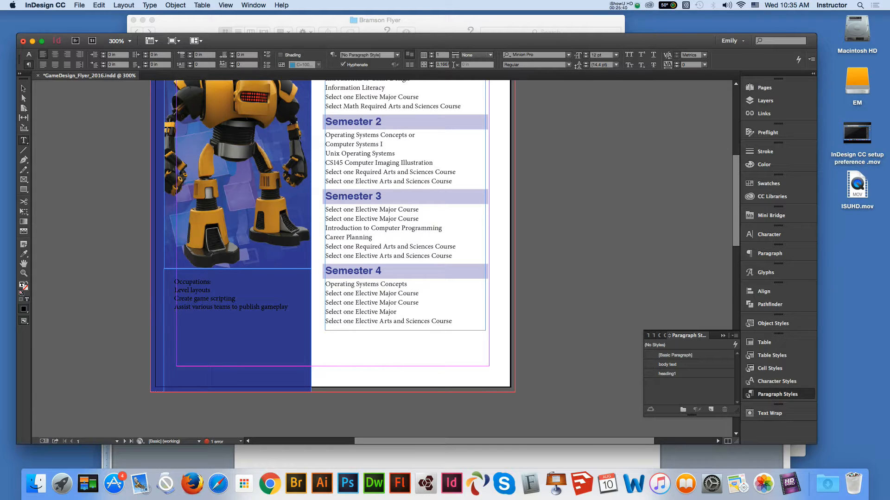
alt+click(710, 410)
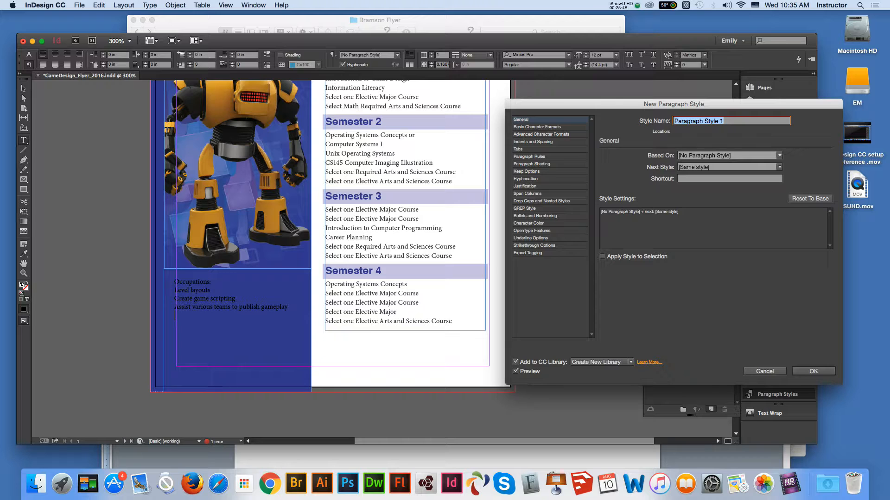
key(Escape)
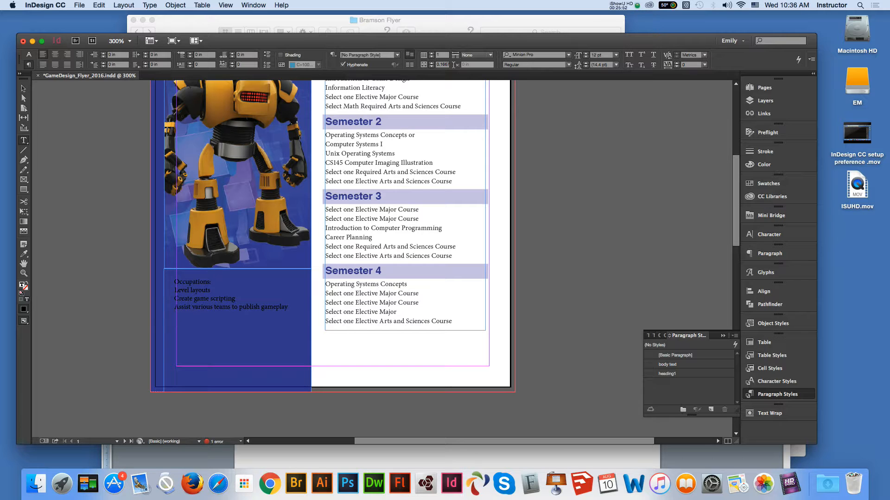
Create a new paragraph style based on heading1 and name it "occupation heading".
click(667, 374)
alt+click(711, 409)
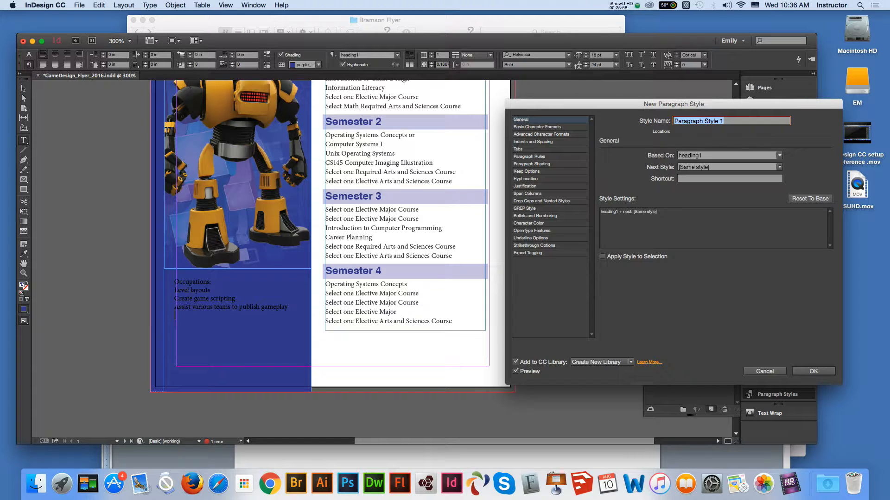
text(occupation heading)
Turn off paragraph shading in the occupation heading style.
click(536, 127)
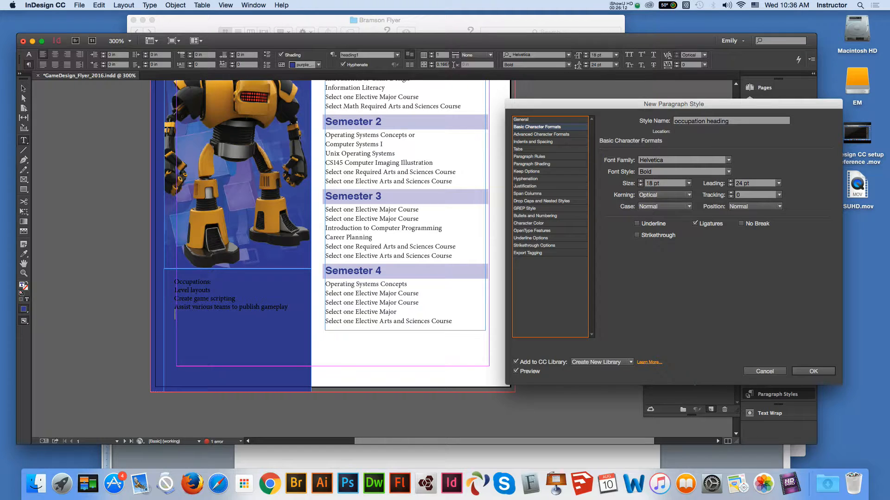
key(Down)
key(Down)
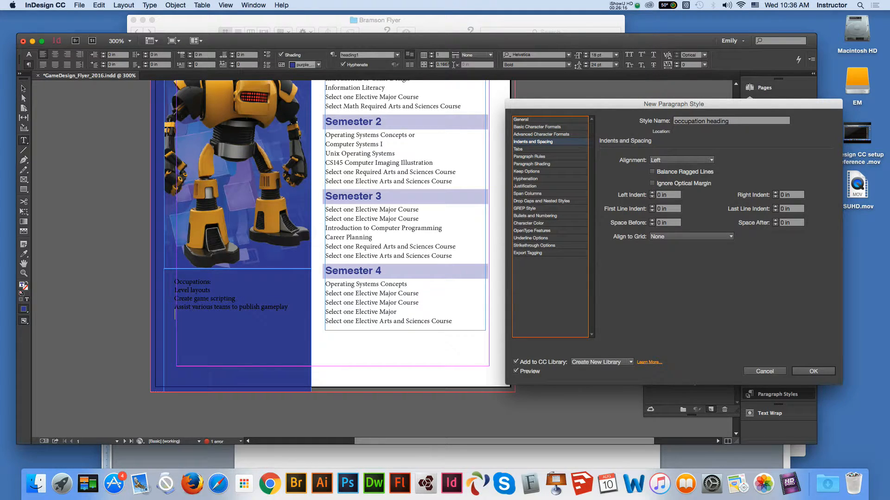
key(Down)
key(Down)
key(Down)
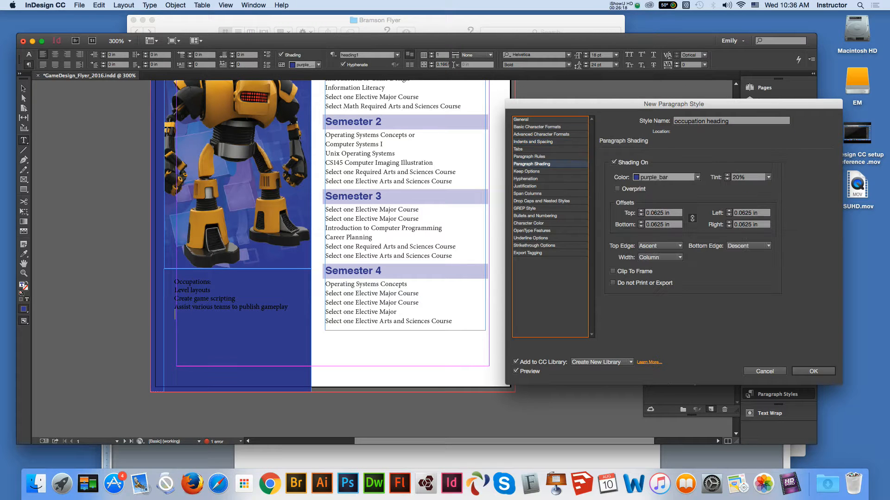
click(614, 162)
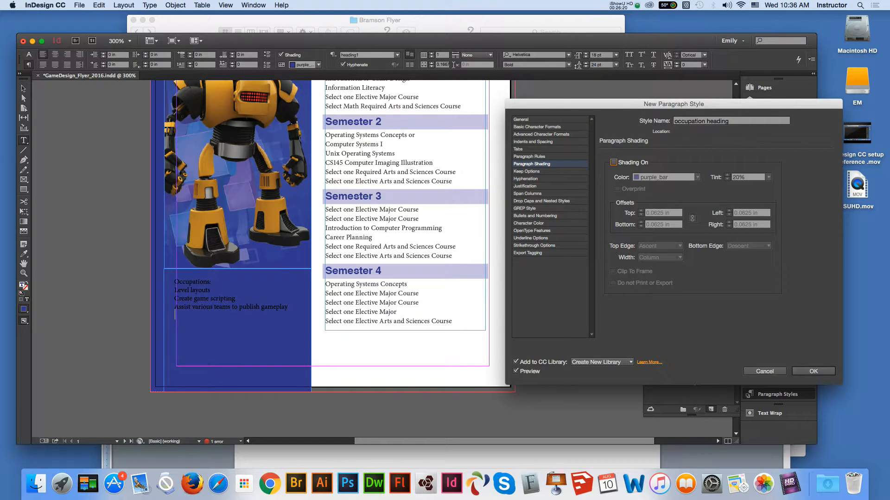
Set the occupation heading style's character color to [Paper] and save the new style.
click(533, 194)
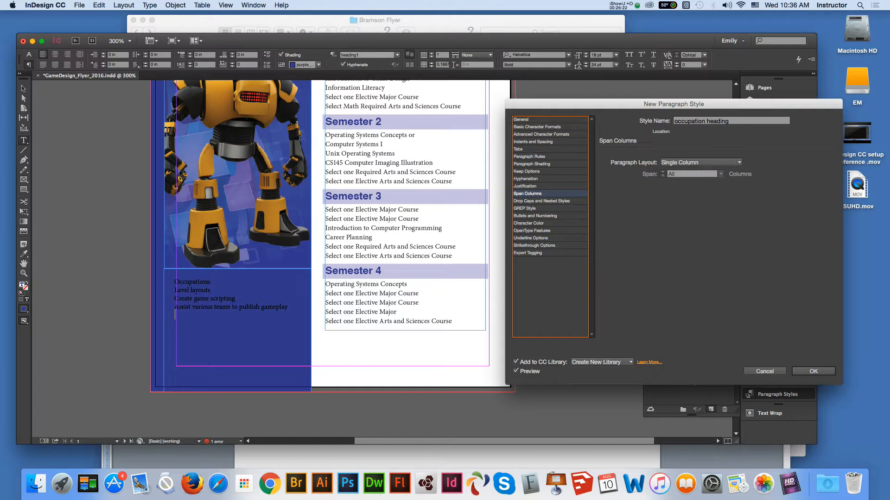
key(Down)
key(Down)
key(Down)
key(Down)
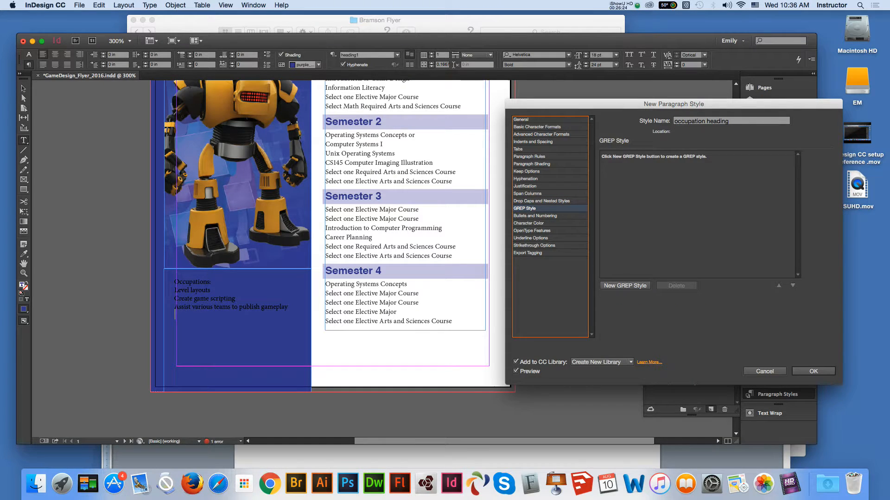
drag(768, 194, 768, 177)
click(687, 179)
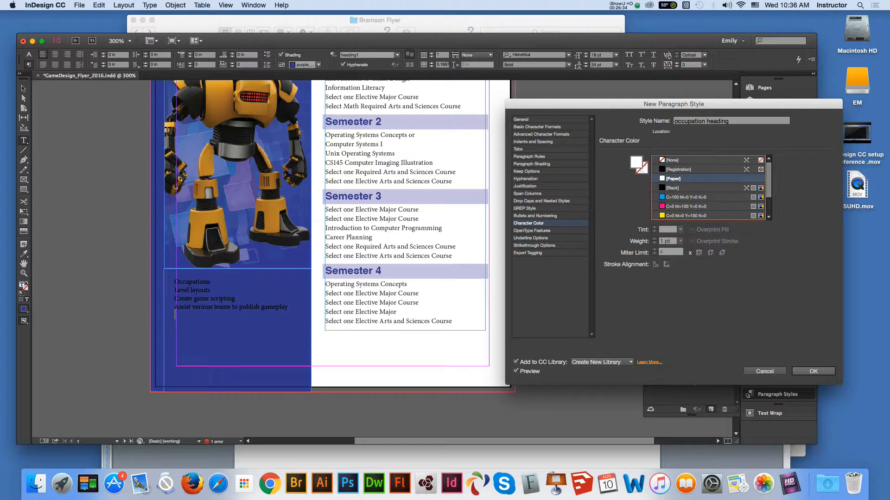
key(Return)
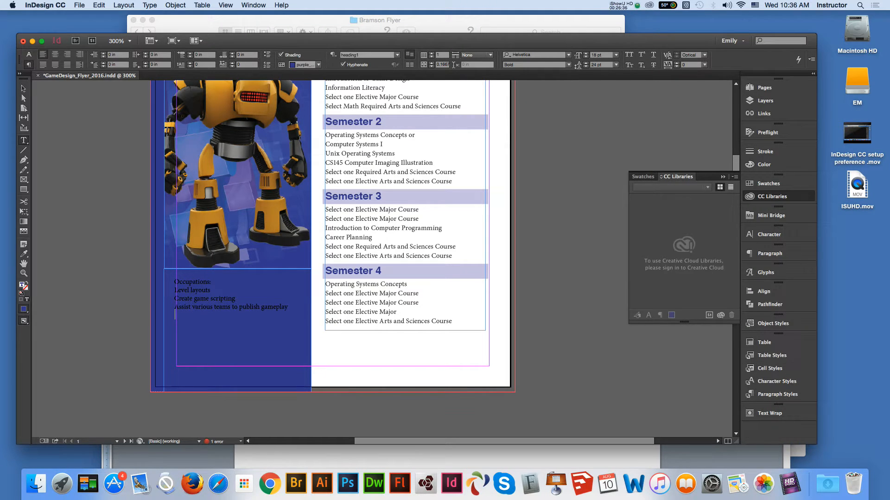
Apply the occupation heading paragraph style to the "Occupations:" line in the blue box.
drag(211, 282, 173, 283)
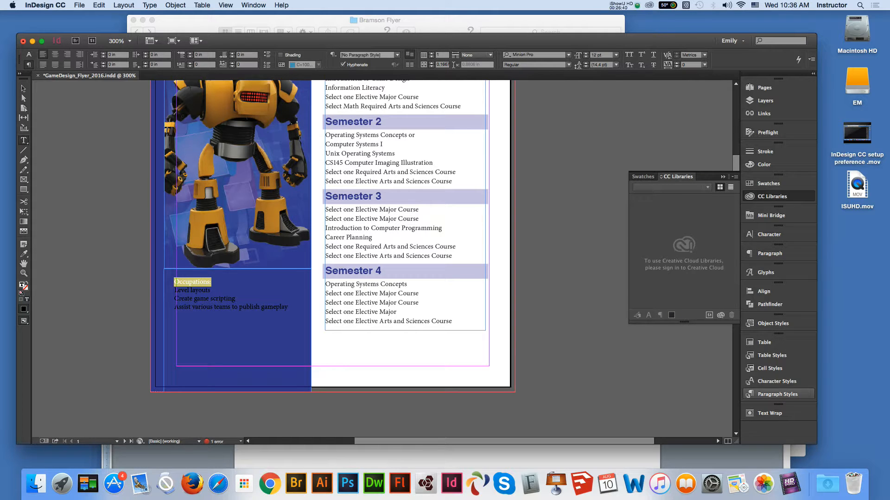
click(777, 394)
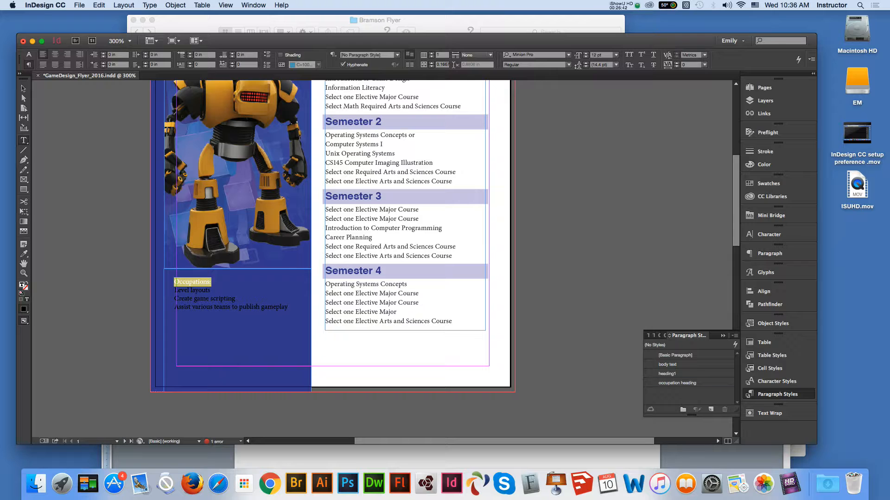
click(677, 383)
click(233, 293)
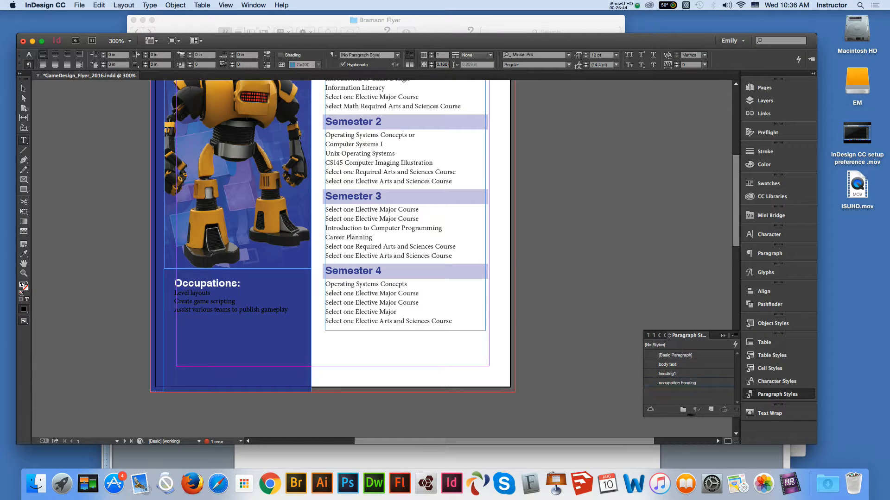
Create a new paragraph style for the three occupation lines, named "occupation textbody" and based on body text.
drag(289, 310, 174, 293)
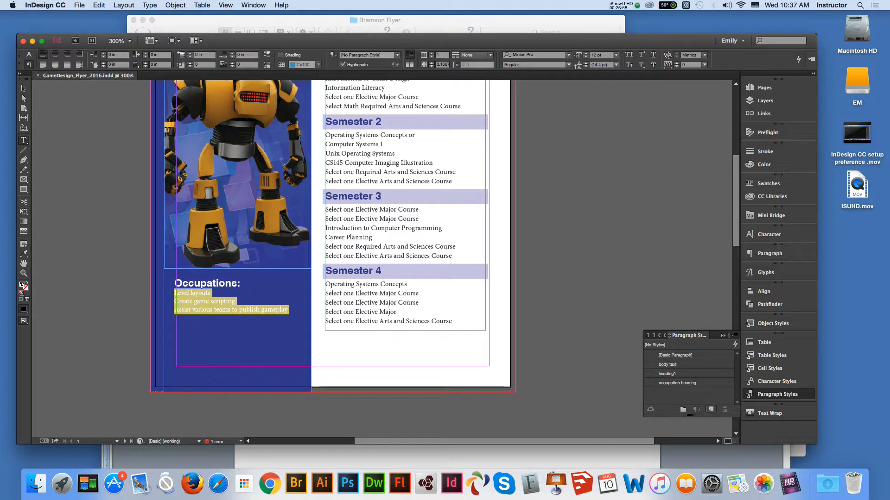
alt+click(710, 410)
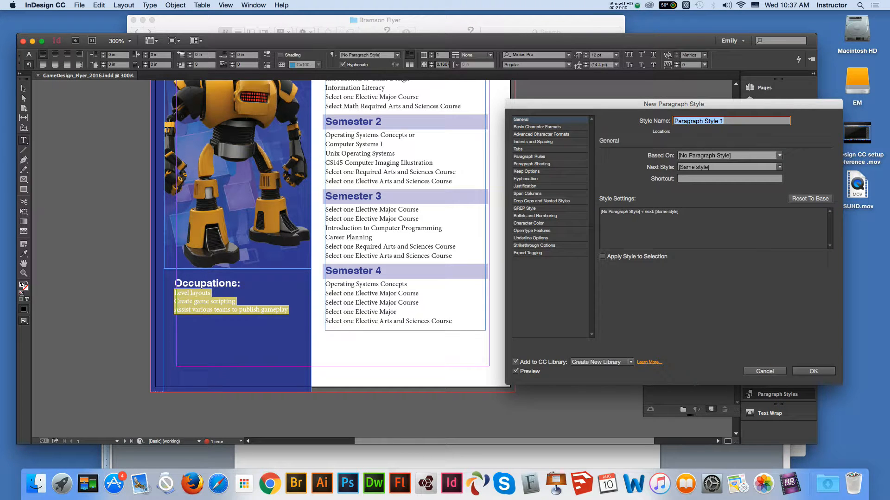
text(oc)
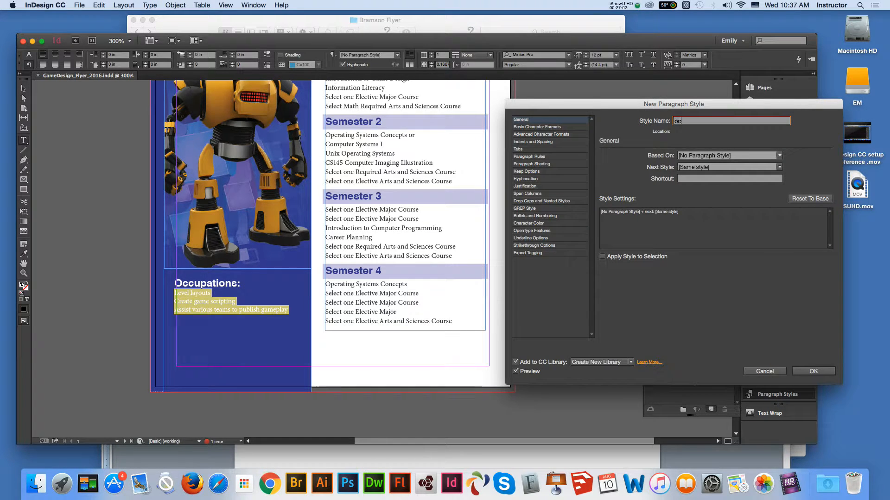
text(cupation textbody)
click(778, 156)
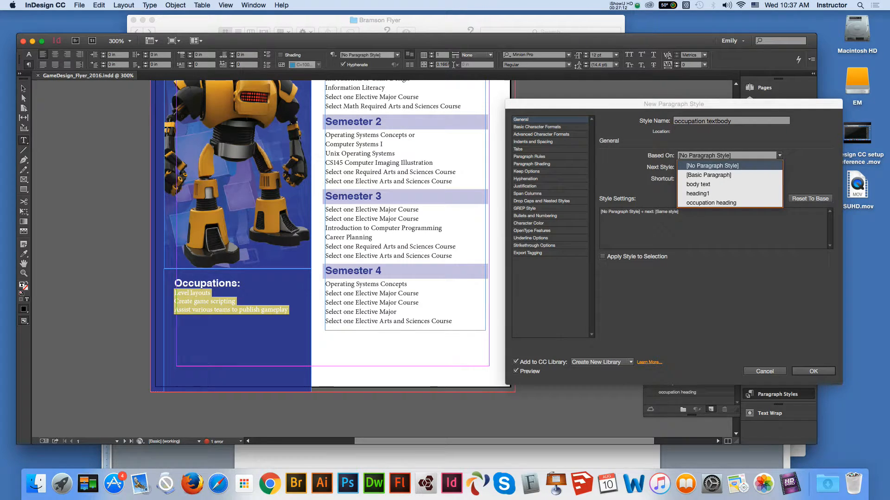
click(730, 173)
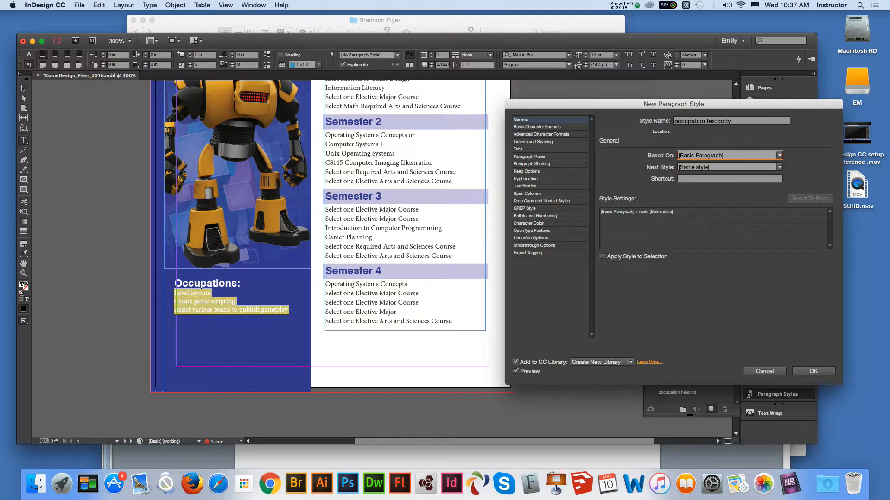
click(778, 156)
click(729, 183)
Set the occupation textbody style's character color to [Paper].
click(536, 127)
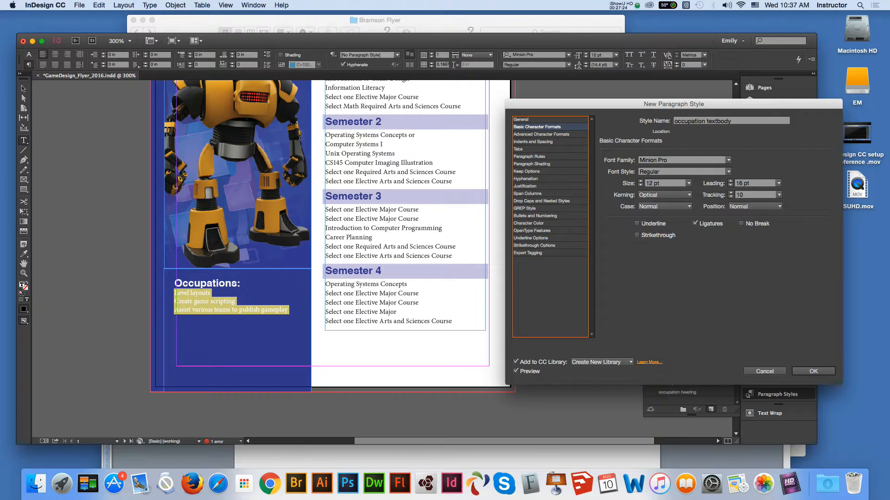
click(541, 134)
click(533, 142)
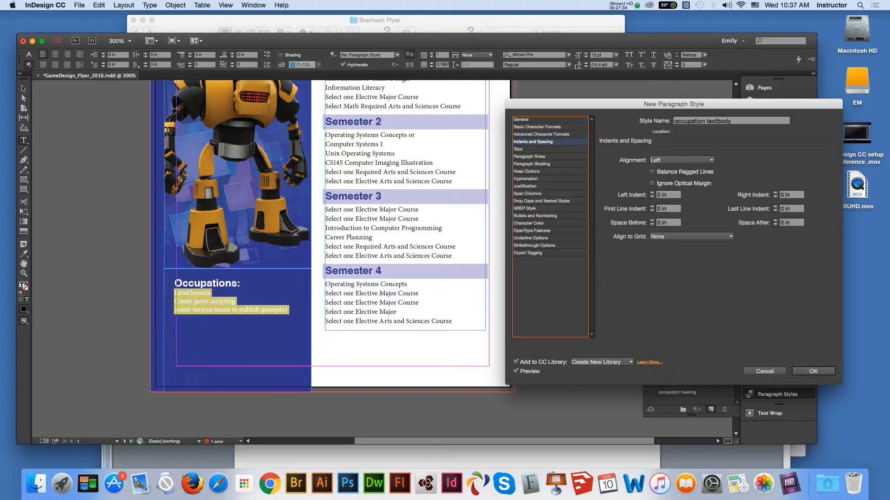
click(525, 208)
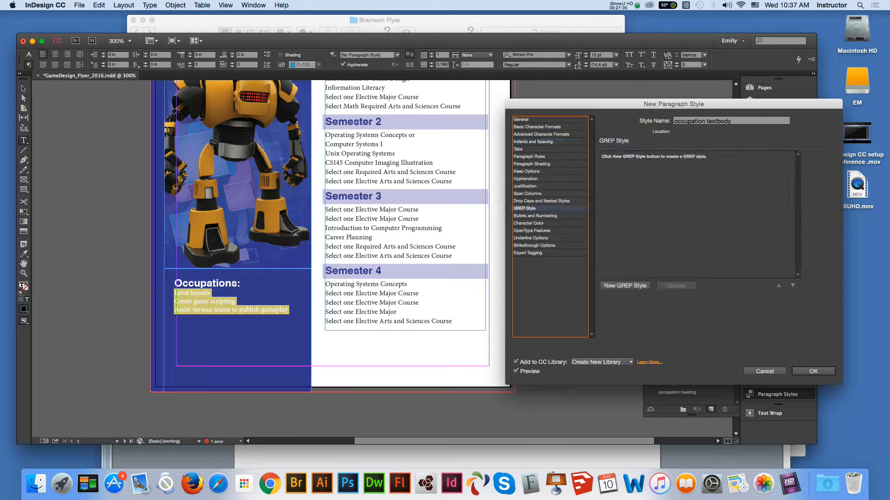
click(535, 216)
click(532, 231)
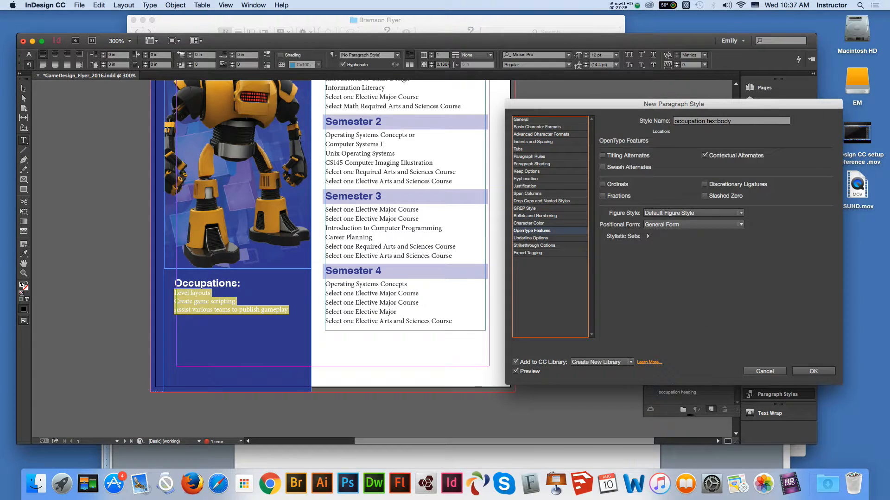
click(528, 223)
click(672, 179)
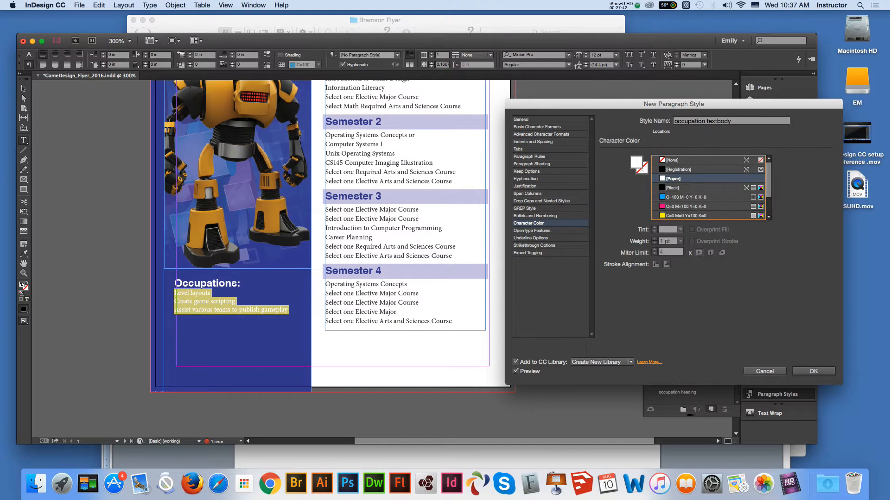
Give the occupation textbody style a bulleted list with 0.0625 in left indent and -0.0625 in first line indent, and save the style.
click(531, 231)
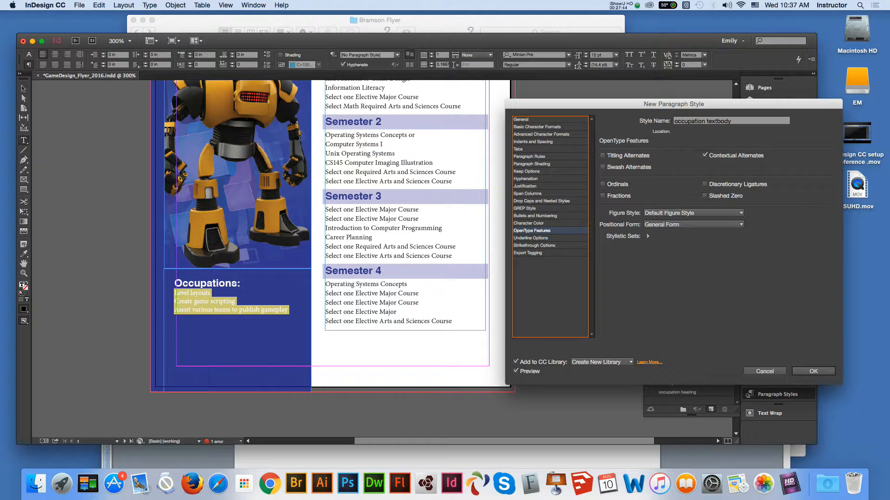
click(526, 179)
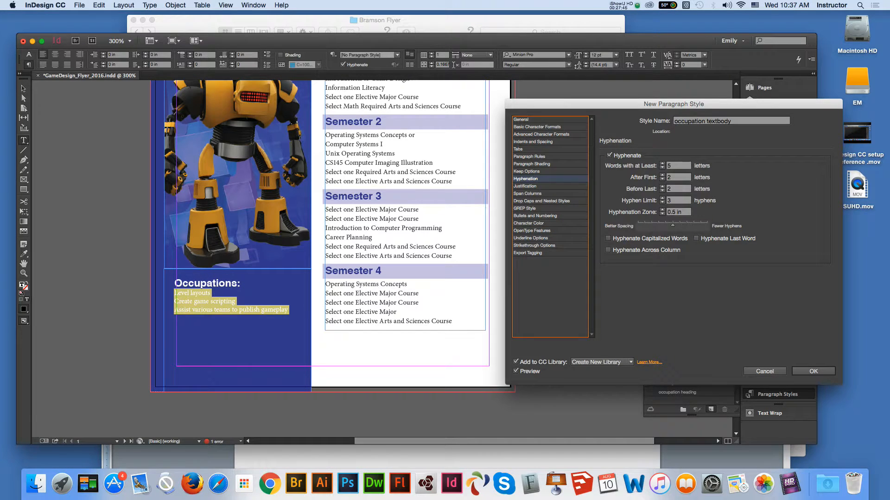
click(524, 186)
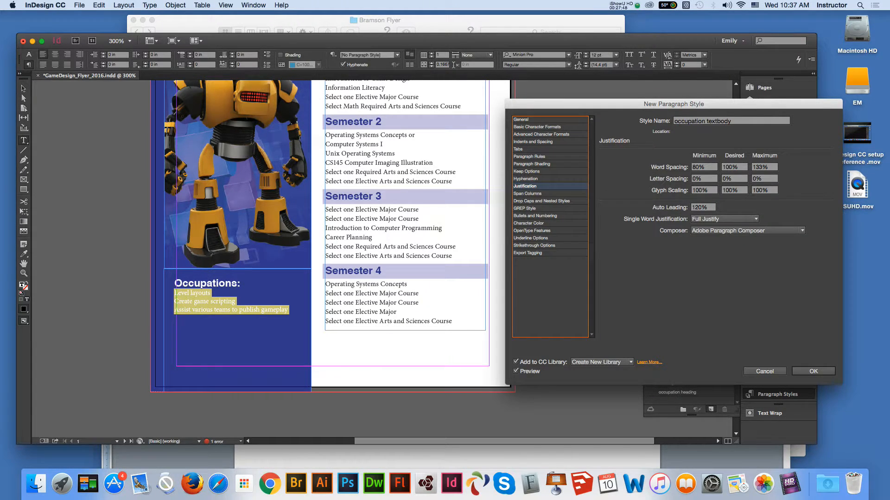
click(527, 193)
click(541, 201)
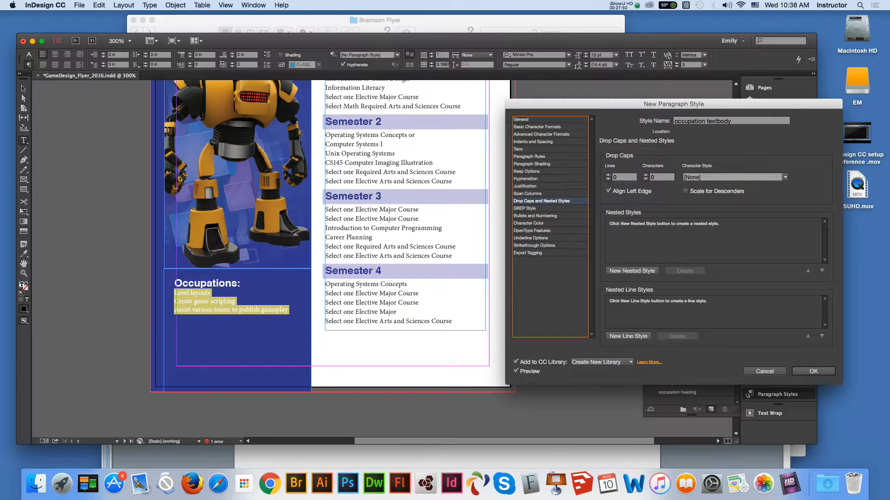
click(525, 208)
click(535, 216)
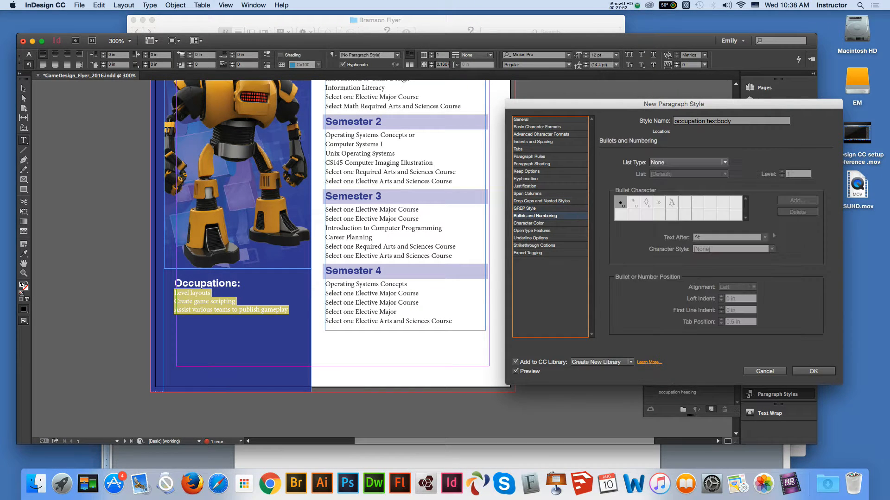
click(686, 162)
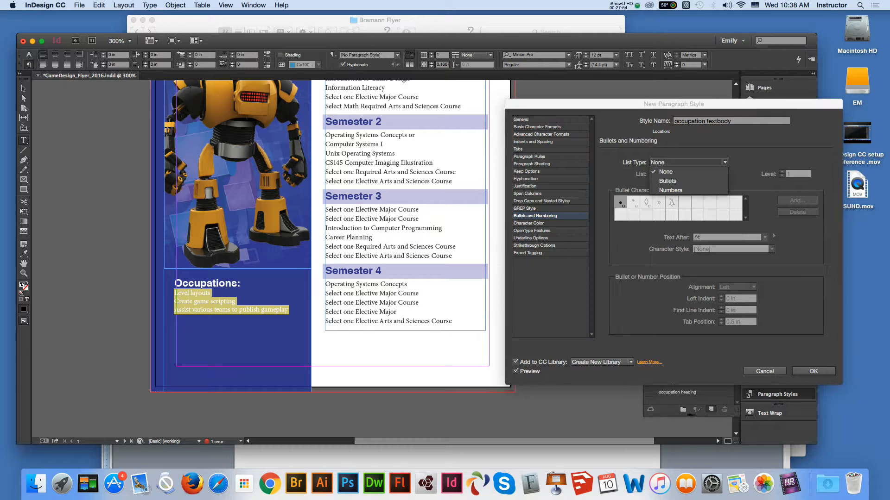
click(667, 181)
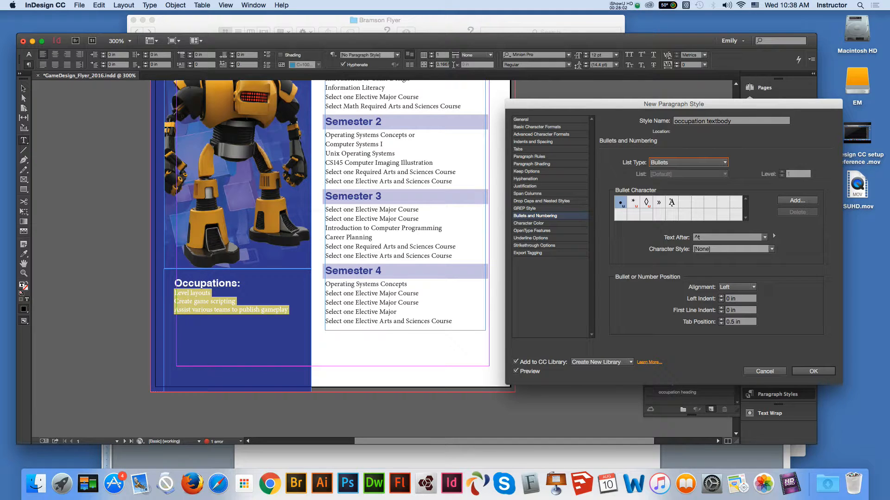
click(721, 297)
click(720, 312)
click(813, 371)
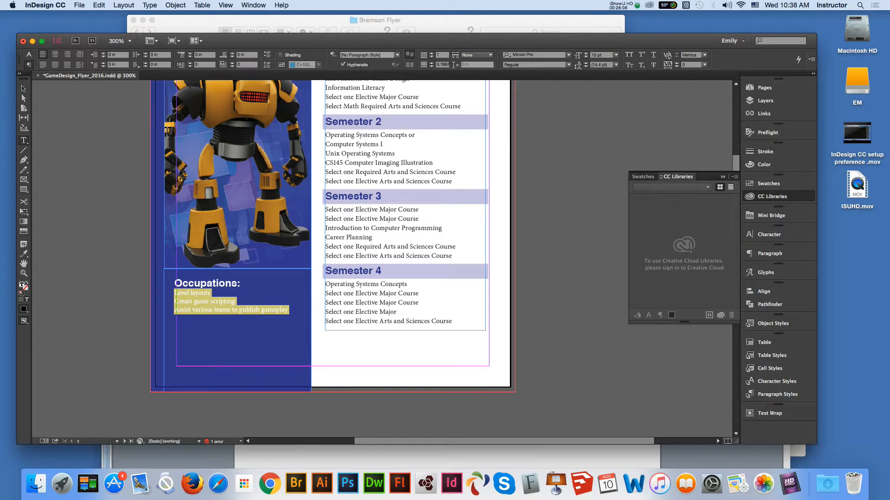
Apply the occupation textbody paragraph style to the three lines below "Occupations:".
click(778, 394)
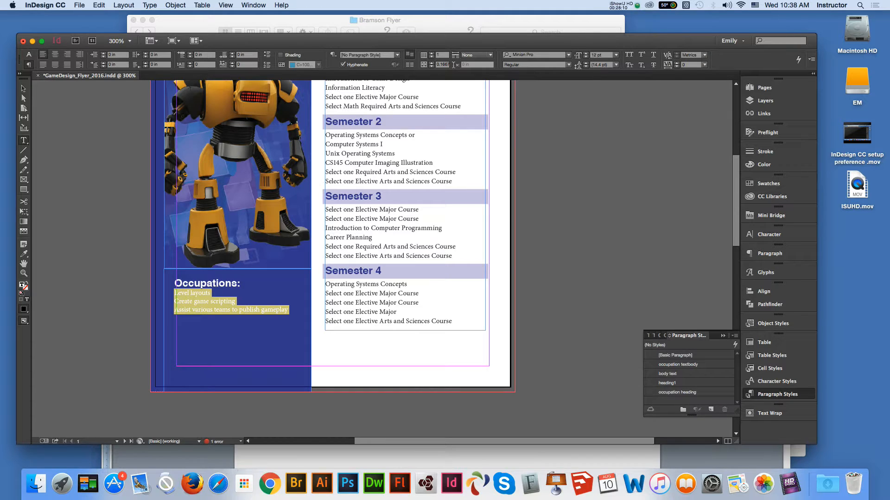
click(678, 392)
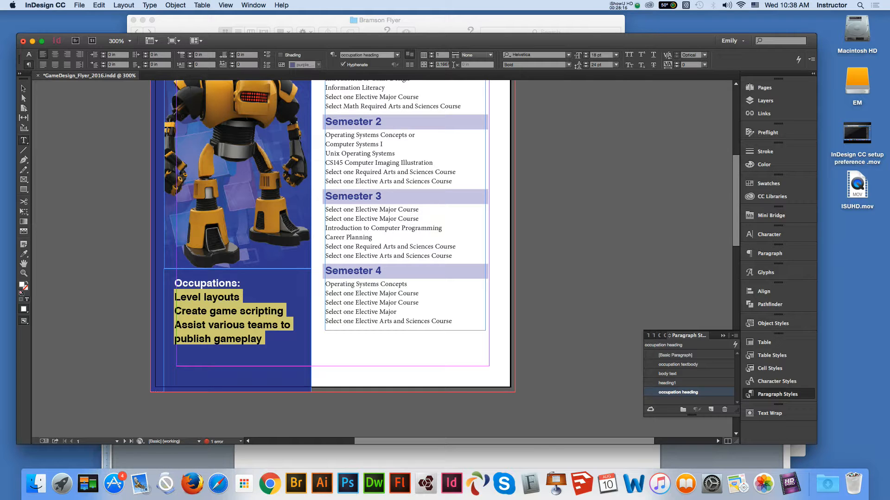
click(678, 364)
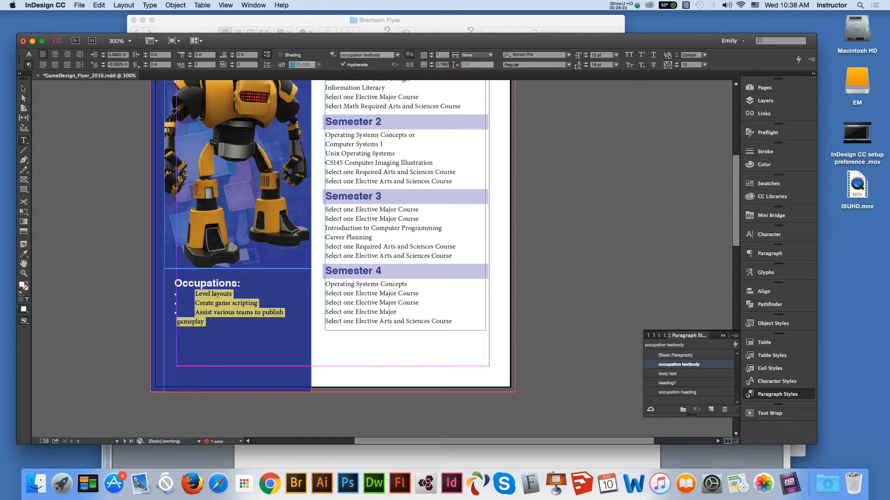
click(149, 5)
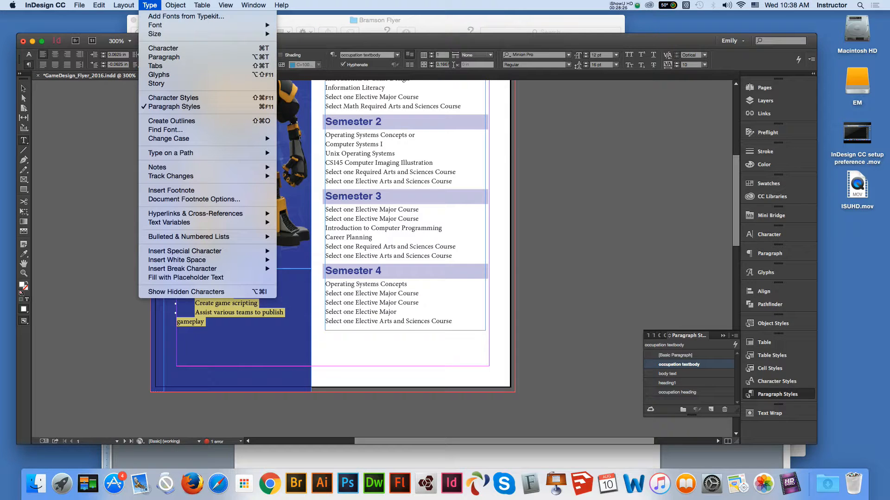
key(Escape)
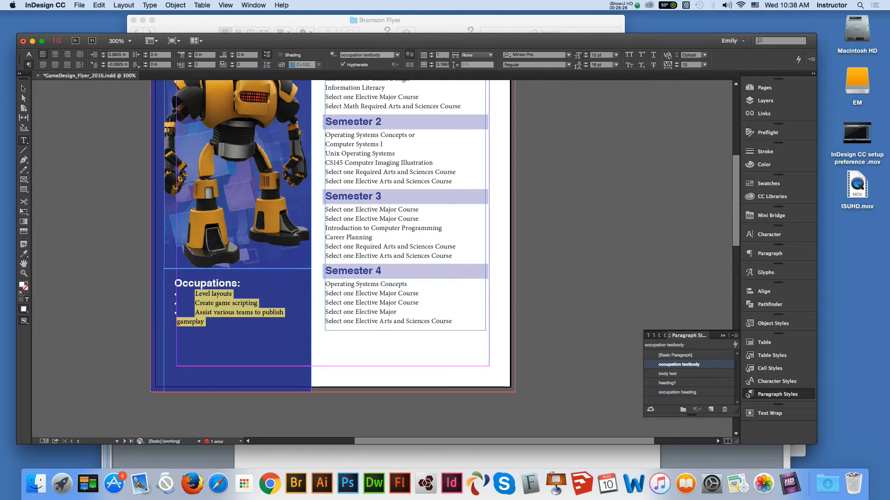
Try a left tab stop at 0.2917 in in the occupation textbody style and clear all its tab stops.
double_click(679, 365)
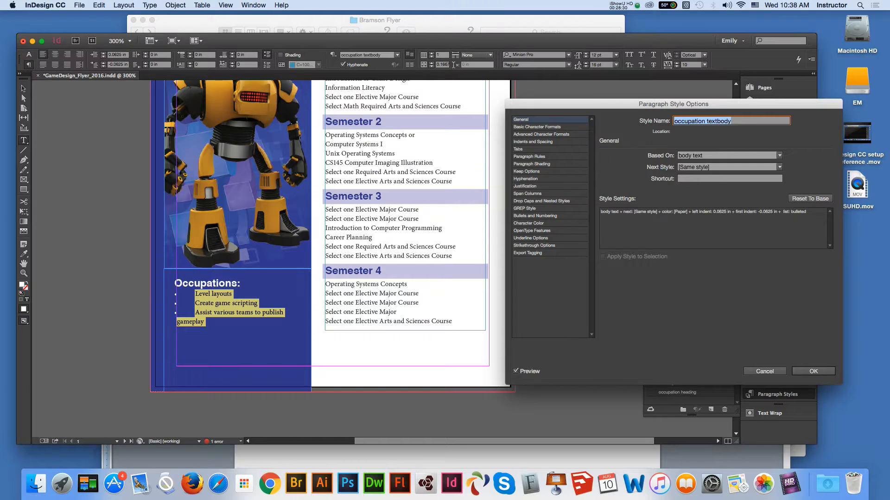
click(518, 149)
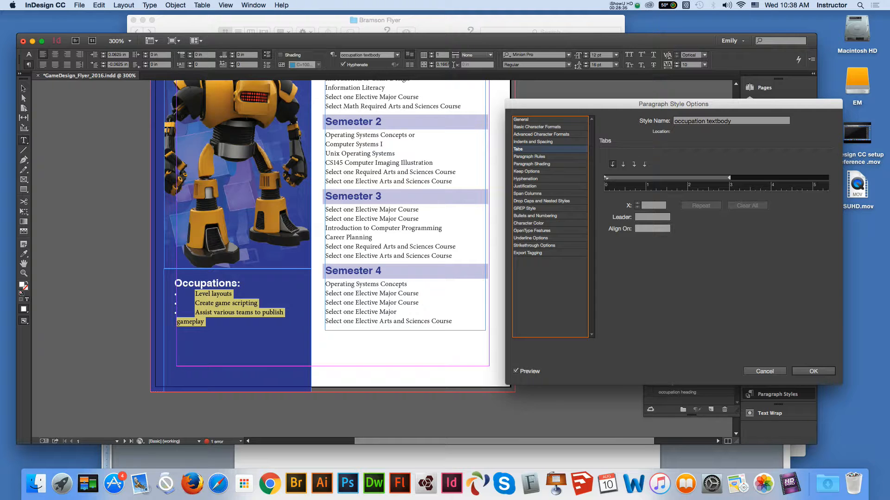
mouse_move(605, 178)
mouse_down()
mouse_move(628, 177)
mouse_move(617, 177)
mouse_up()
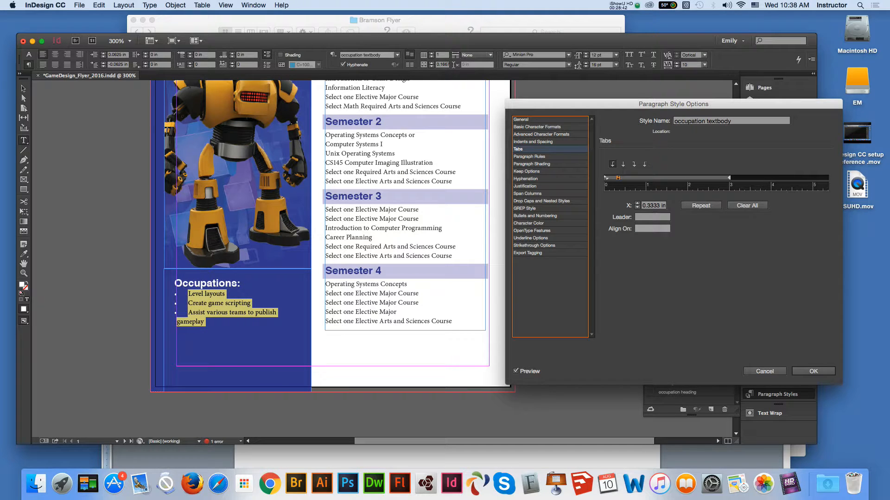
drag(618, 178, 616, 178)
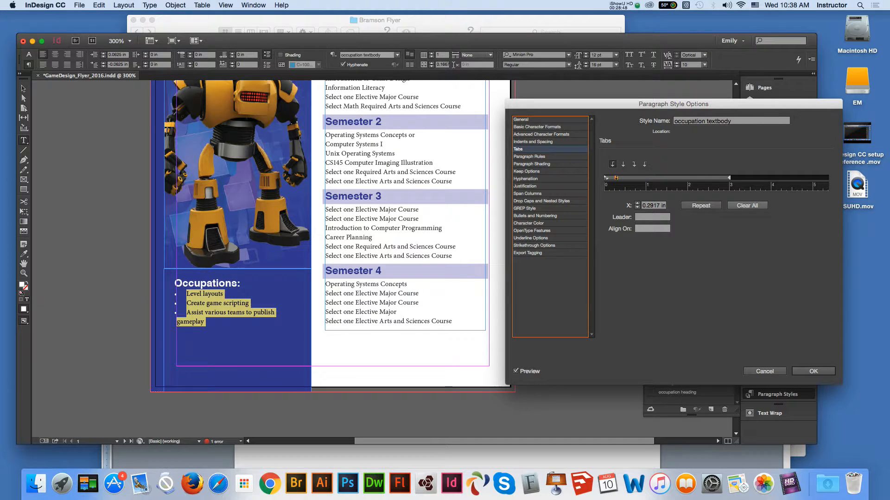
click(746, 206)
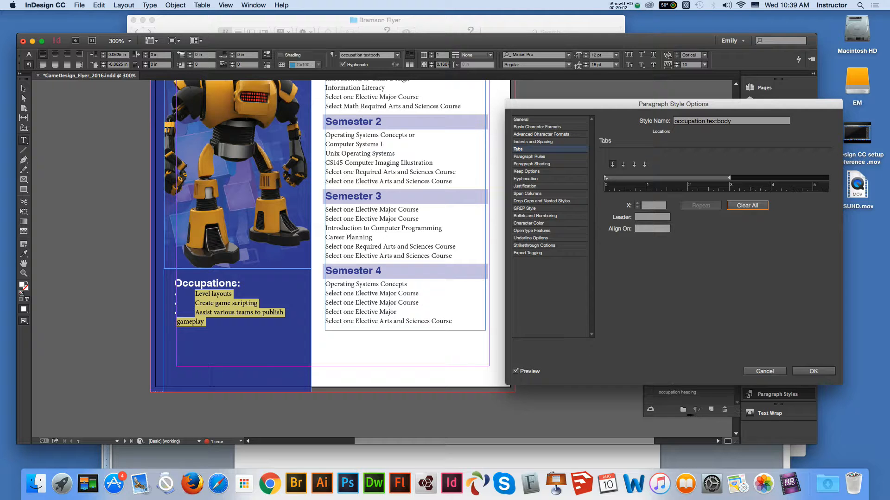
Review the occupation textbody style's option categories, from tabs and paragraph rules through bullets, character color and underline options.
click(535, 216)
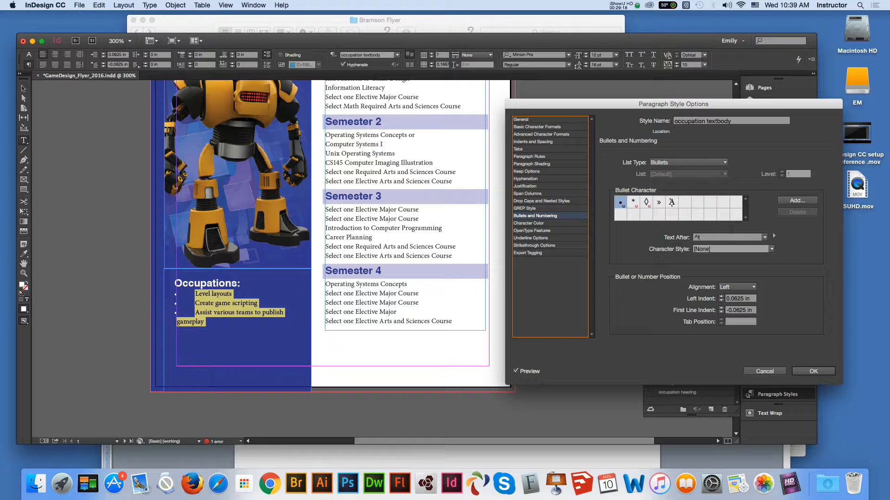
click(524, 209)
click(528, 223)
click(532, 230)
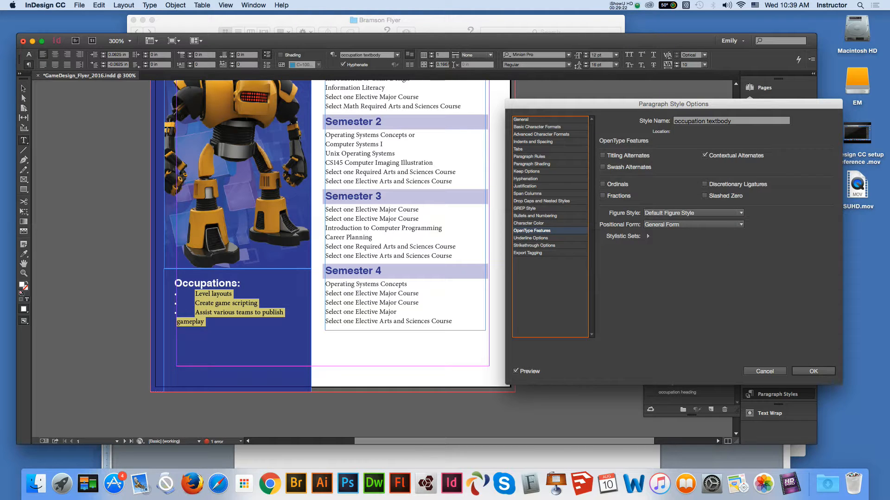
click(531, 238)
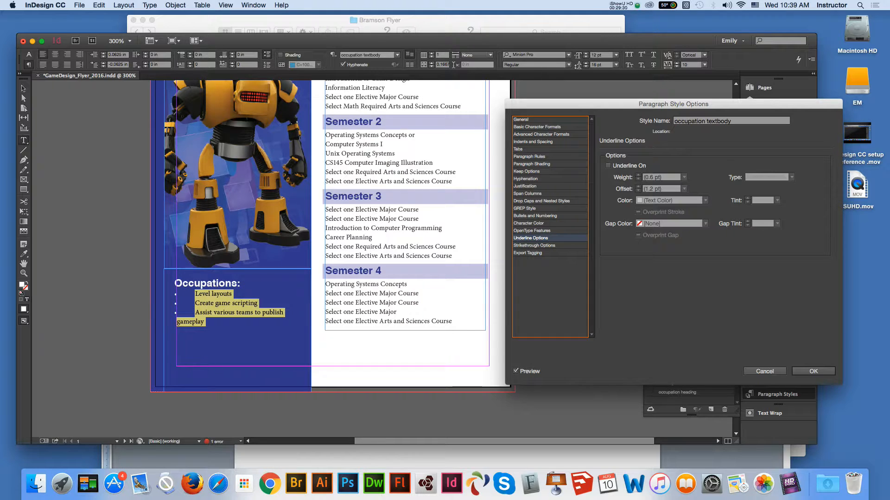
click(518, 149)
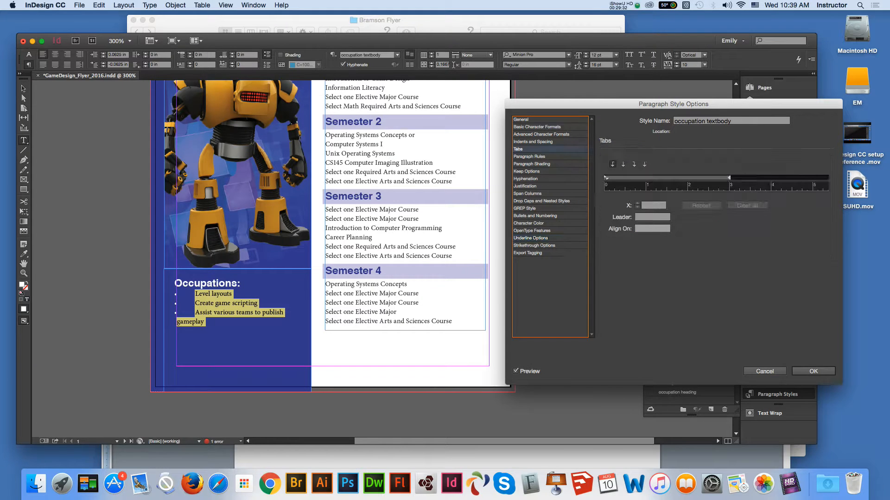
click(529, 157)
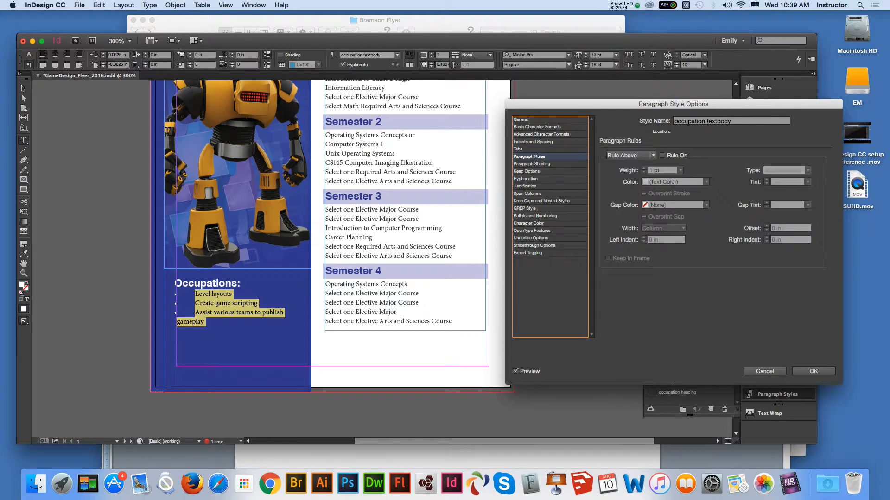
click(531, 164)
key(Down)
key(Down)
key(Down)
key(Down)
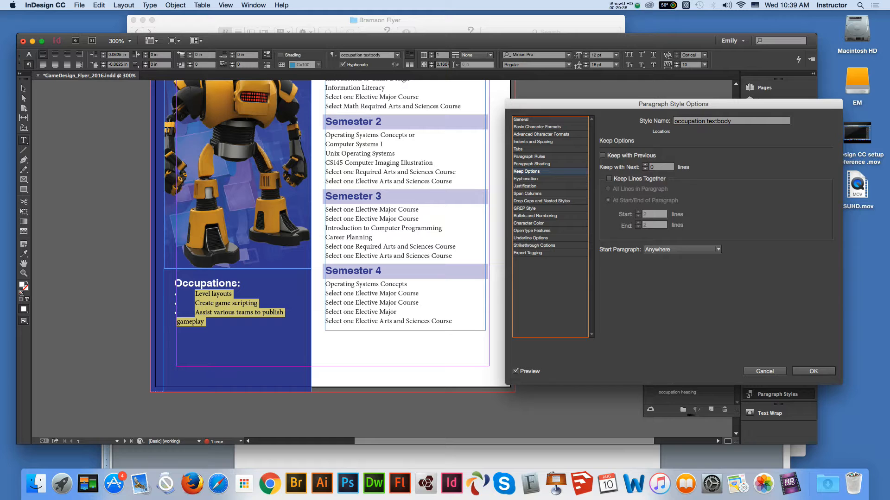
key(Down)
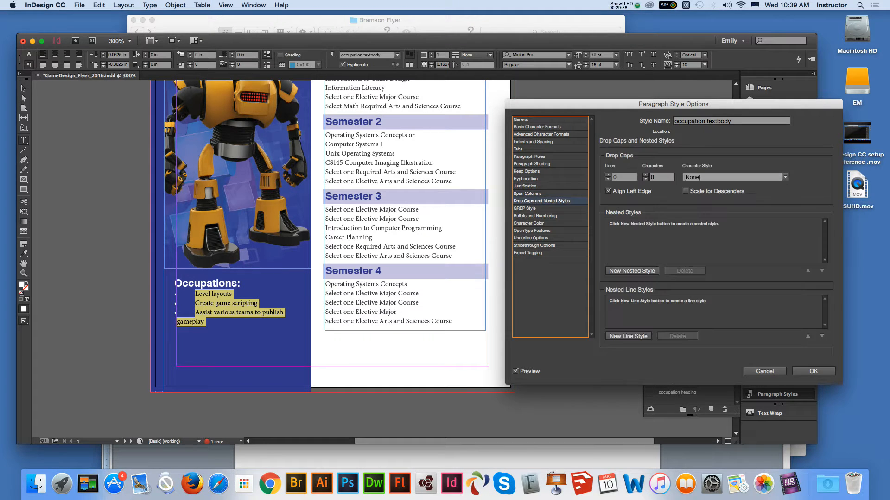
key(Down)
key(Down)
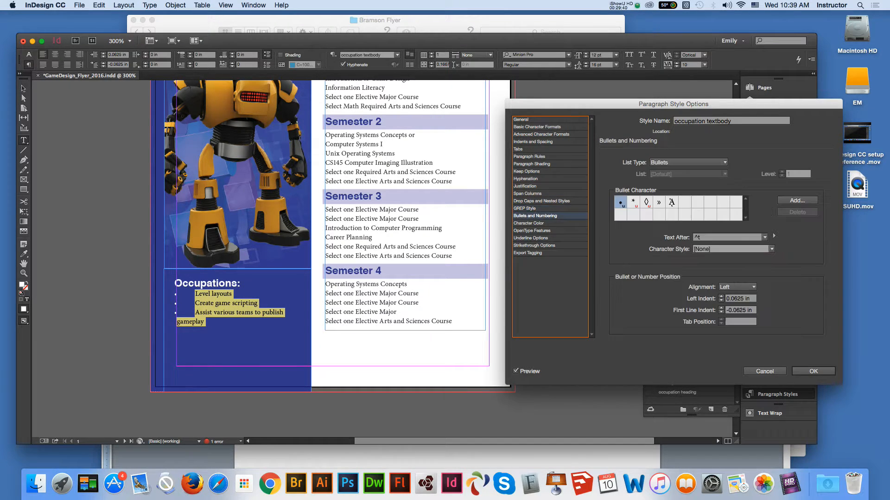
key(Down)
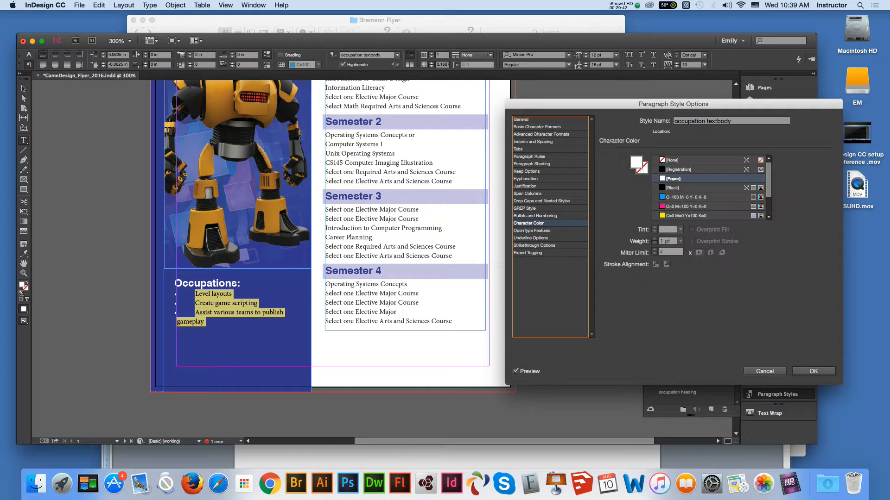
key(Down)
key(Down)
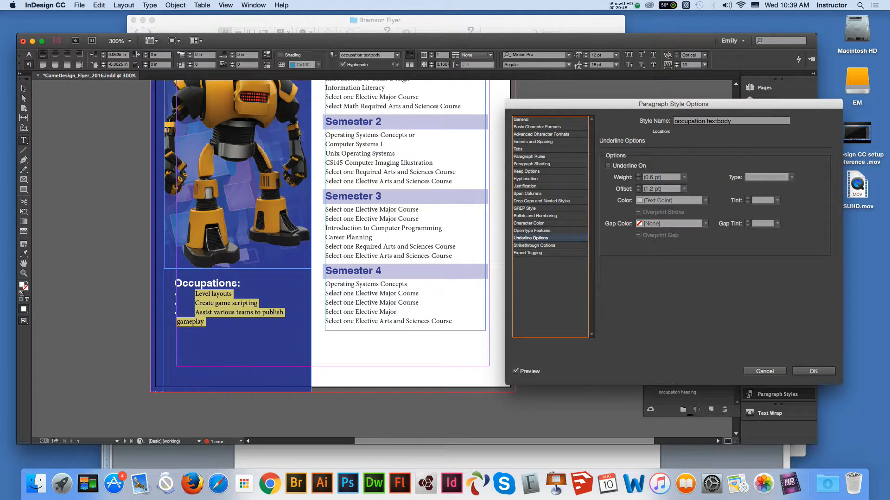
Try a left indent of 0.25 in and a first line indent of 0 in for the occupation textbody style.
click(533, 142)
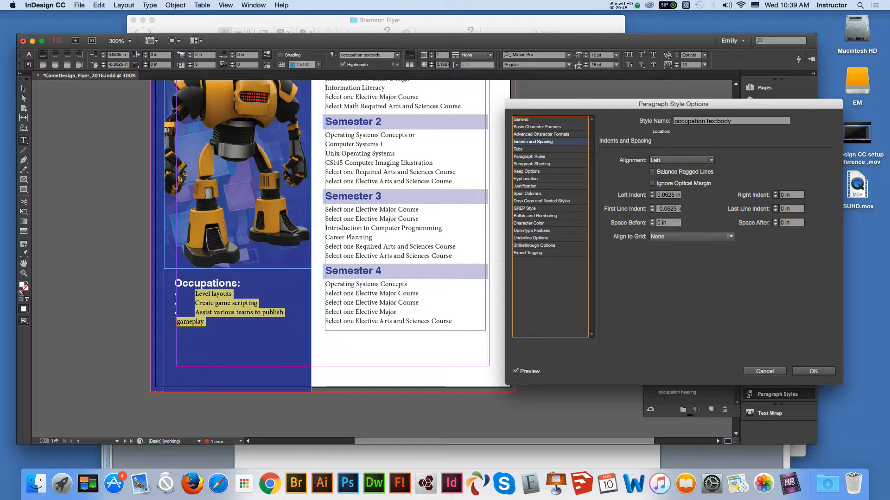
click(652, 193)
click(651, 193)
click(652, 193)
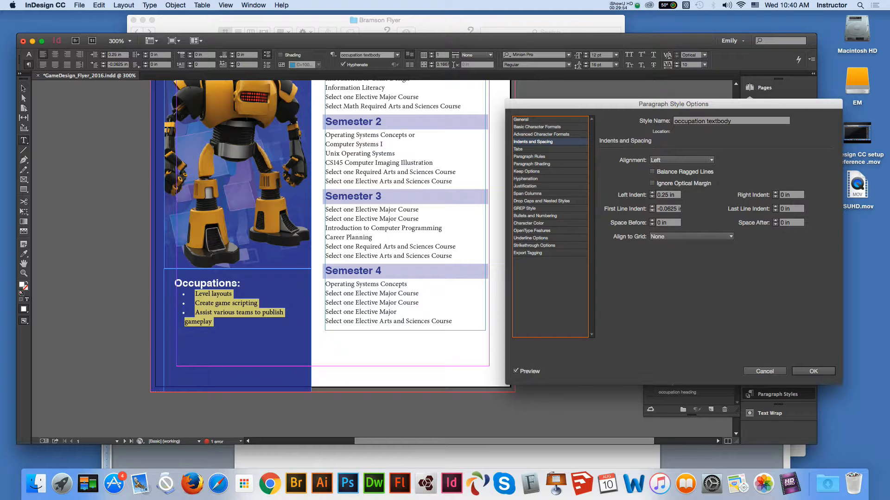
click(652, 207)
click(652, 211)
click(651, 207)
Try a first line indent of -0.25 in for the bullet position of the occupation textbody style.
click(526, 179)
click(525, 186)
click(527, 193)
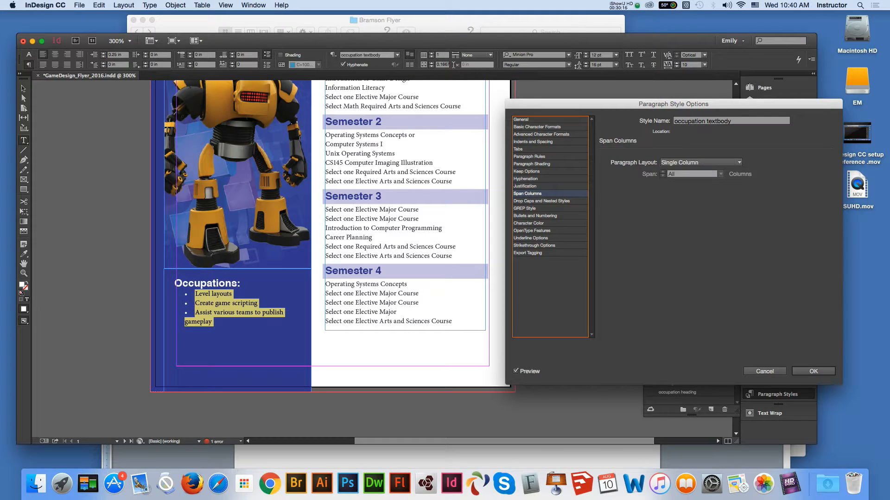
click(542, 201)
click(534, 216)
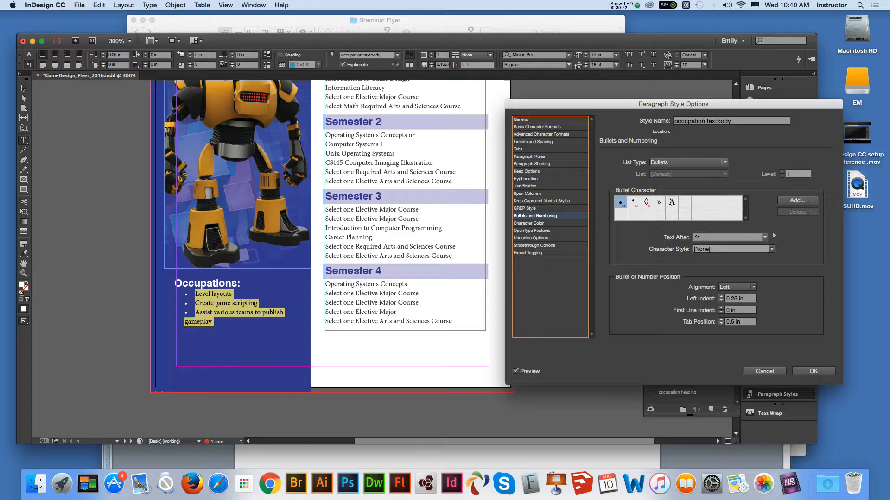
click(721, 308)
drag(750, 311, 725, 310)
text(-0)
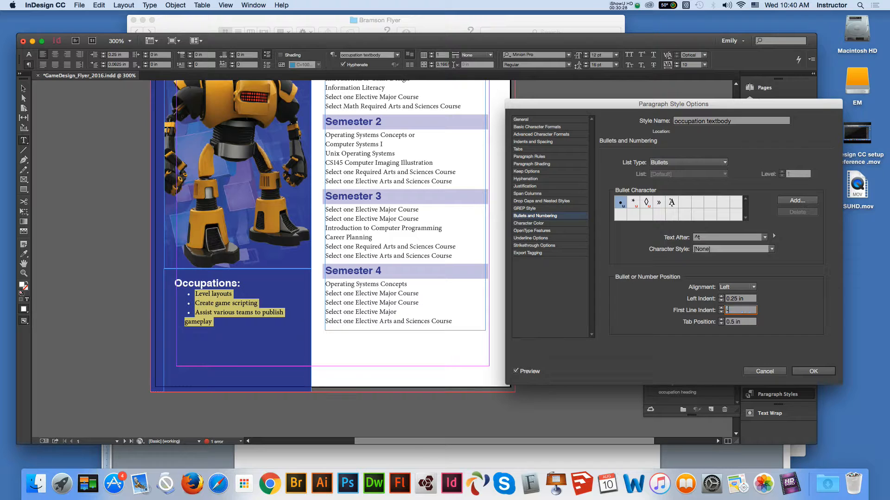
text(.25)
key(Tab)
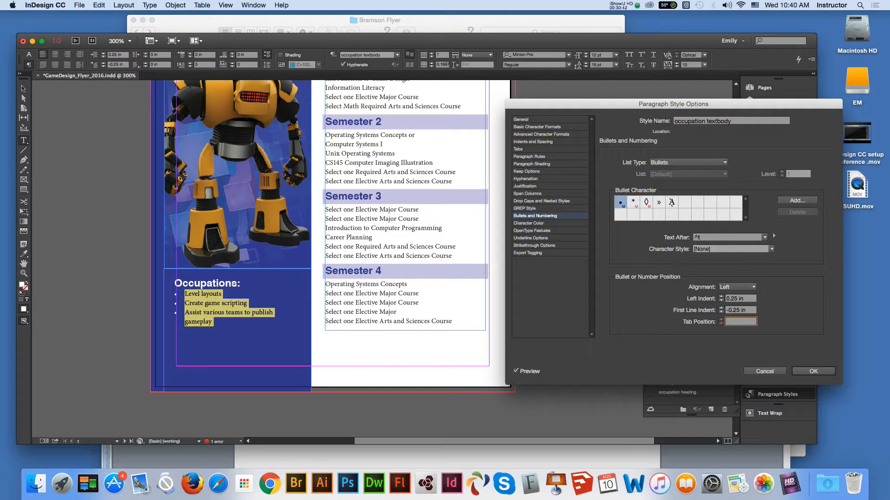
Try adjusting the style's indents on the tab ruler to about 0.1667 in left and 0.0139 in first line.
click(518, 149)
click(609, 178)
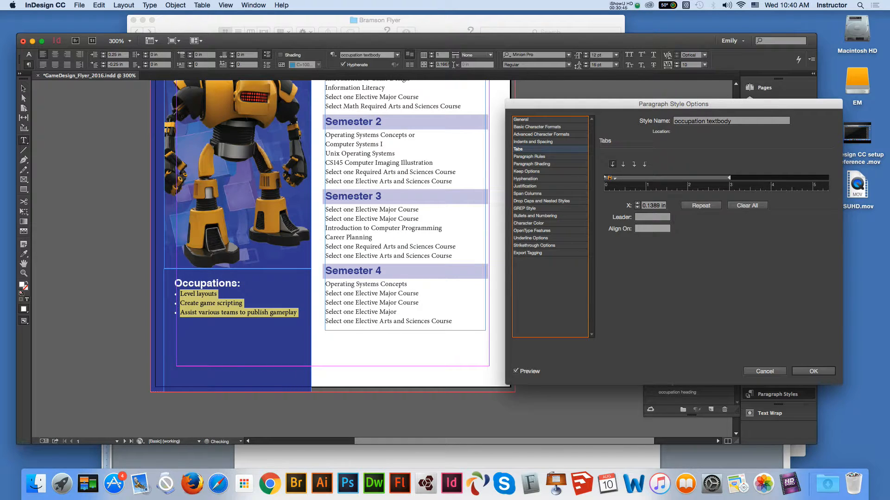
mouse_move(609, 178)
mouse_down()
mouse_move(621, 178)
mouse_move(615, 192)
mouse_move(615, 177)
mouse_up()
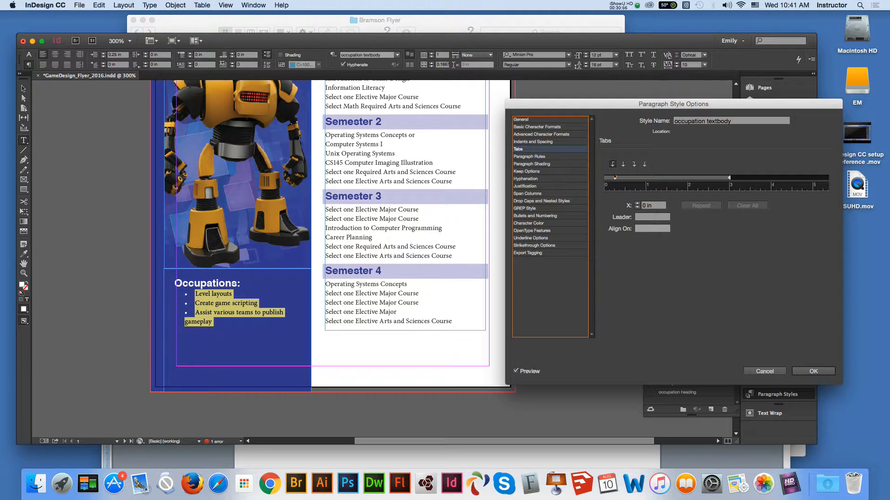
drag(615, 178, 613, 178)
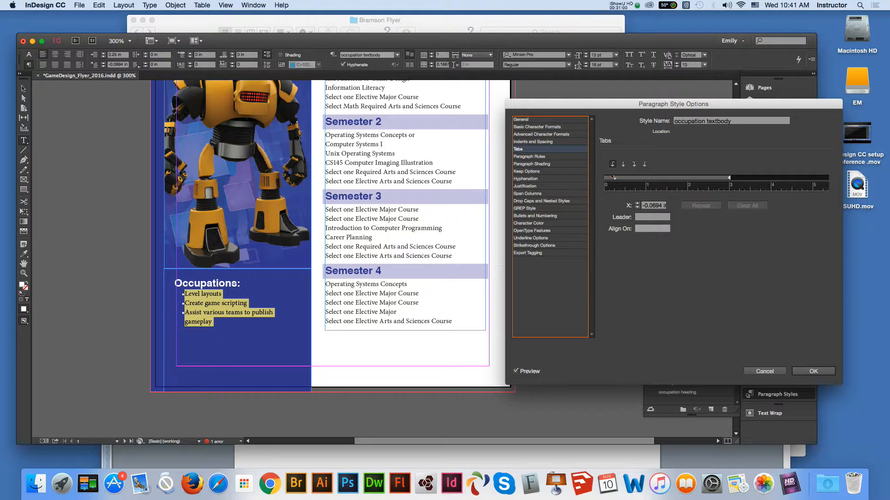
drag(612, 177, 612, 179)
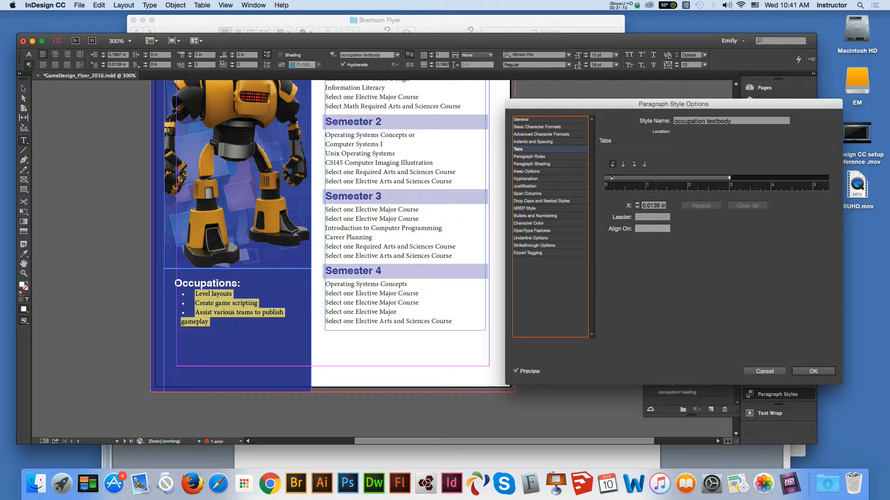
Set the bullets to 0.1875 in left indent, 0 in first line indent and 0.375 in tab position, and save the style.
click(535, 216)
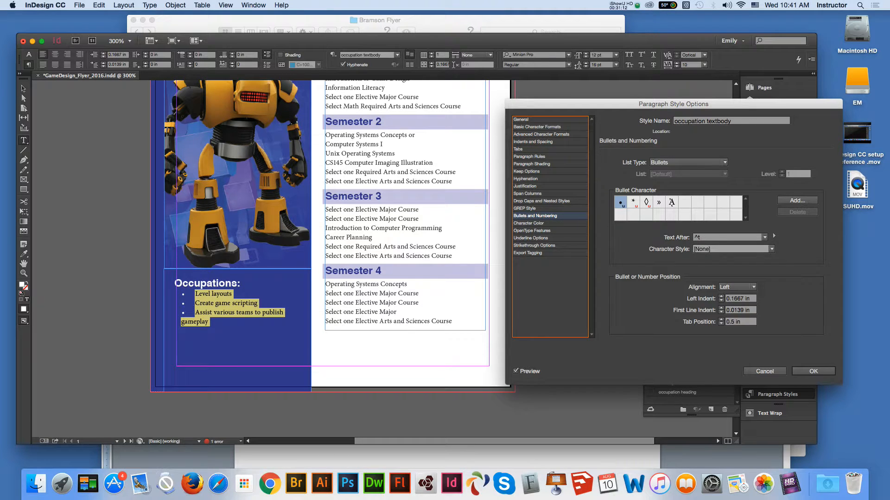
click(721, 320)
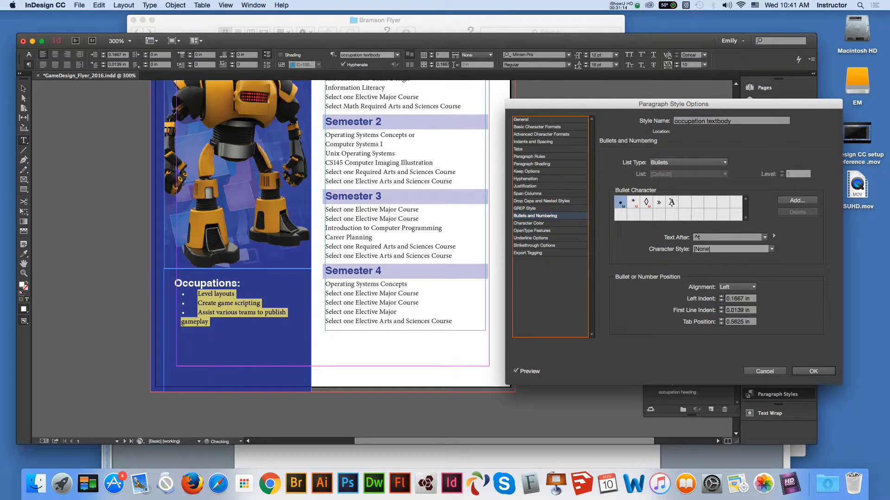
click(721, 324)
click(721, 324)
click(721, 324)
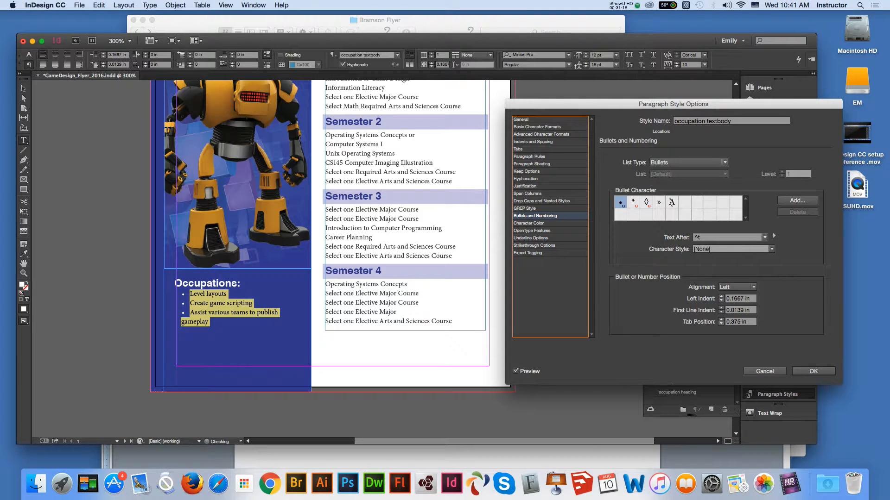
click(721, 308)
click(721, 313)
click(721, 300)
click(721, 297)
key(Return)
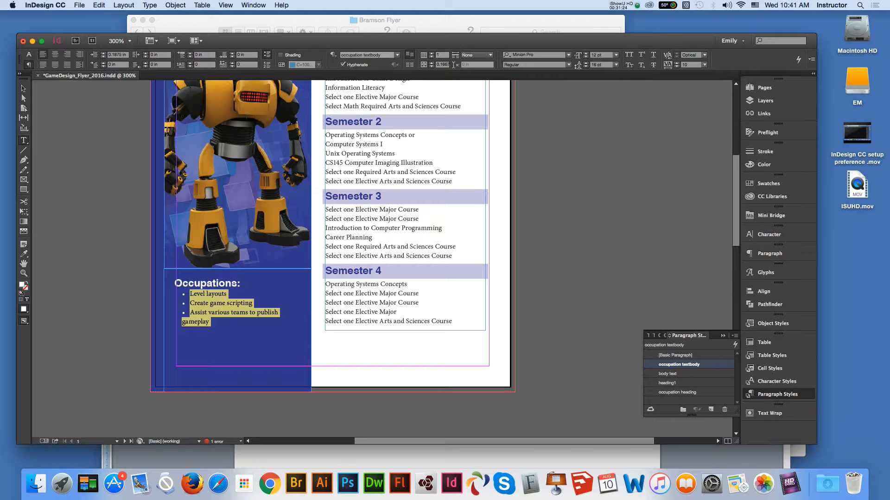
Deselect the occupations text and save the flyer document.
click(231, 322)
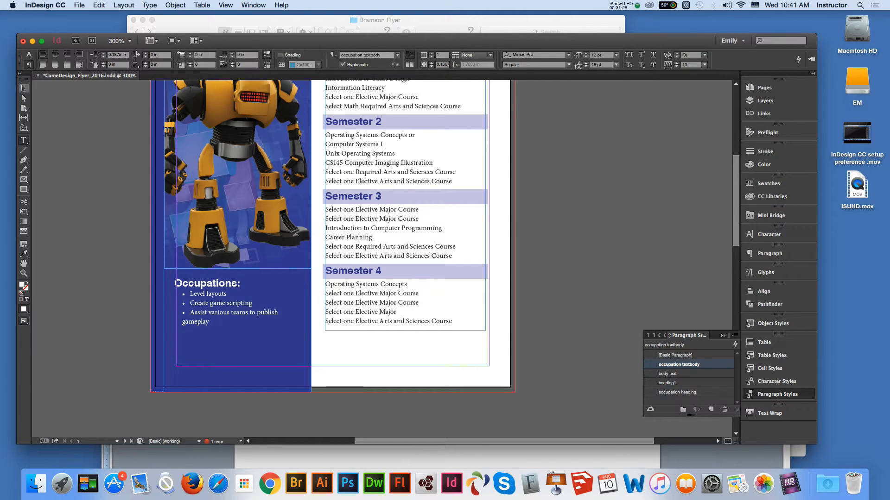
click(23, 88)
click(123, 260)
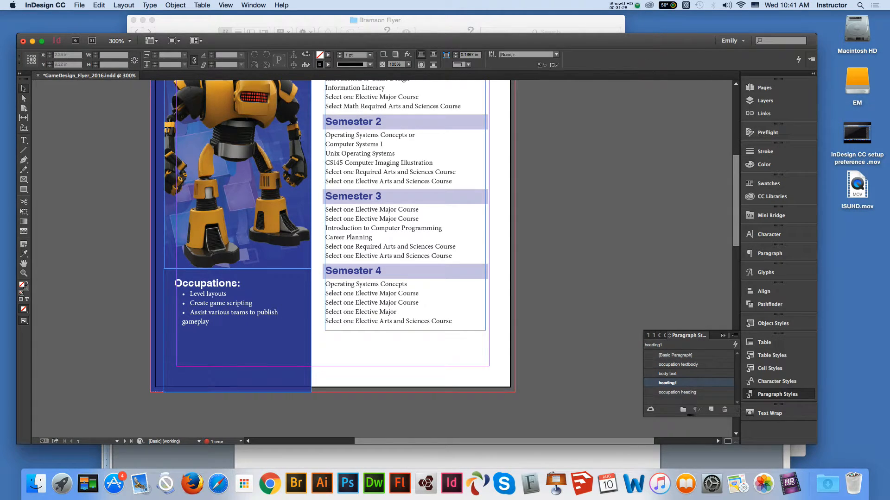
click(271, 328)
click(484, 337)
click(79, 5)
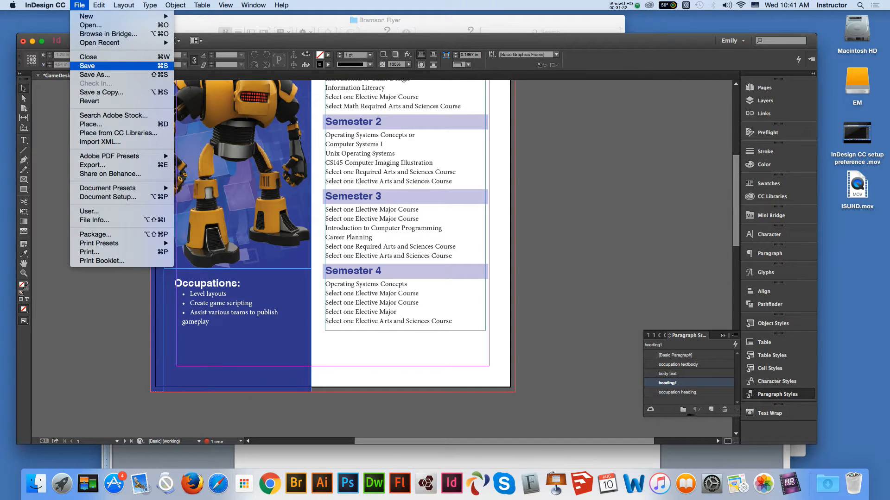
click(88, 66)
Delete the words "the Skills and" from the heading of the two-column testimonial text on page 2.
click(23, 265)
drag(348, 323, 342, 111)
drag(354, 401, 357, 119)
click(23, 89)
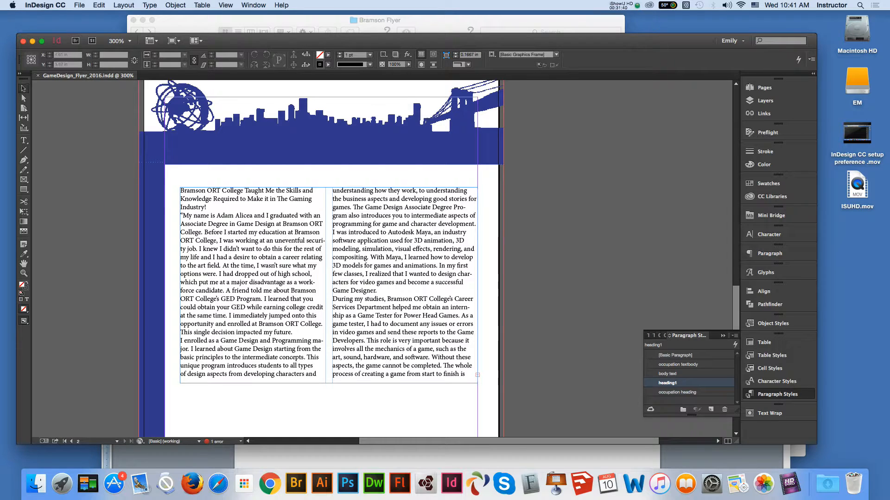
click(305, 278)
key(t)
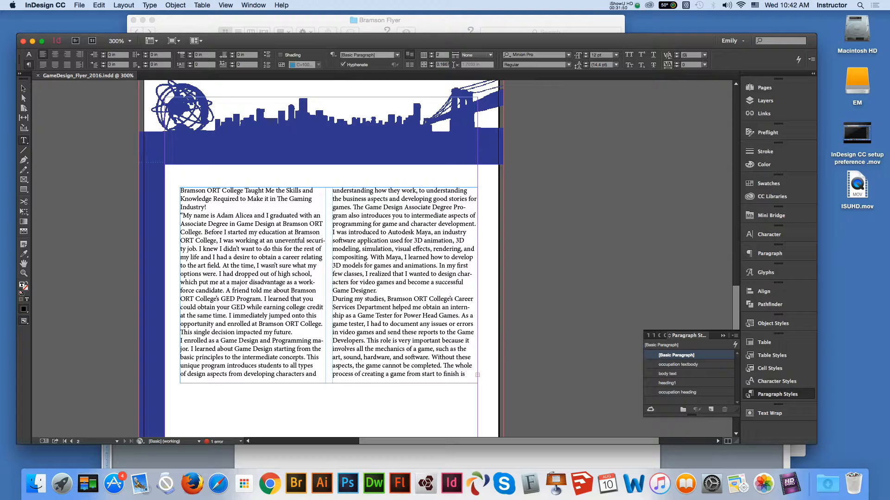
drag(276, 190, 313, 191)
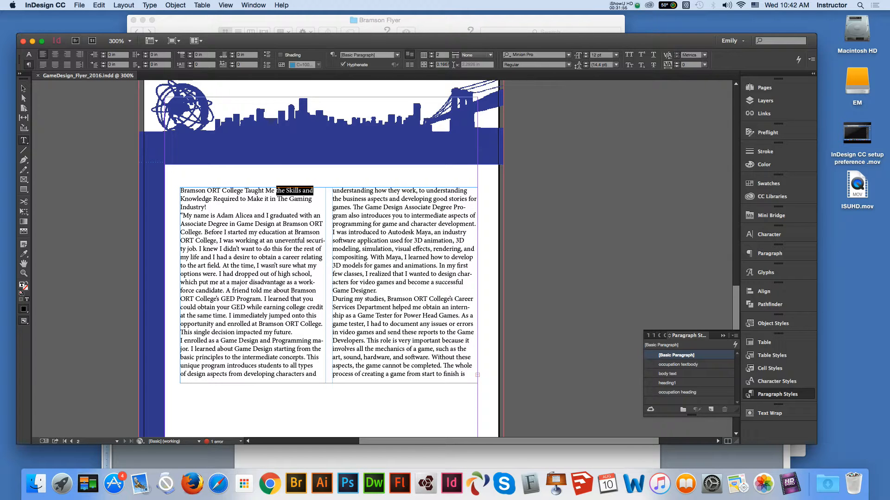
key(BackSpace)
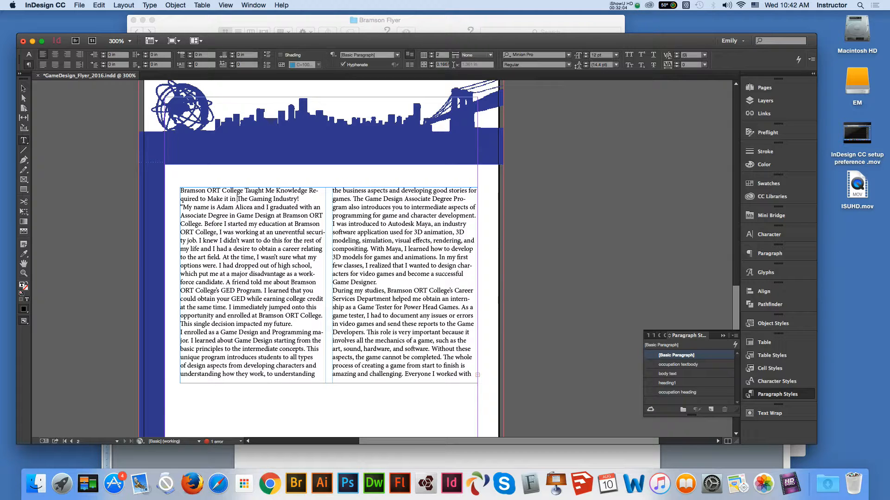
Delete the words "The Gaming" from the testimonial heading so it ends with "Make it in Industry!".
drag(249, 200, 272, 199)
key(BackSpace)
key(shift+alt+Left)
key(BackSpace)
Make the whole testimonial heading span all columns and center-align it.
key(shift+alt+Left)
key(shift+alt+Left)
key(shift+alt+Left)
key(shift+alt+Left)
key(shift+alt+Left)
key(shift+alt+Left)
key(shift+alt+Left)
key(shift+alt+Left)
key(shift+alt+Left)
key(shift+alt+Left)
key(shift+alt+Left)
key(shift+alt+Left)
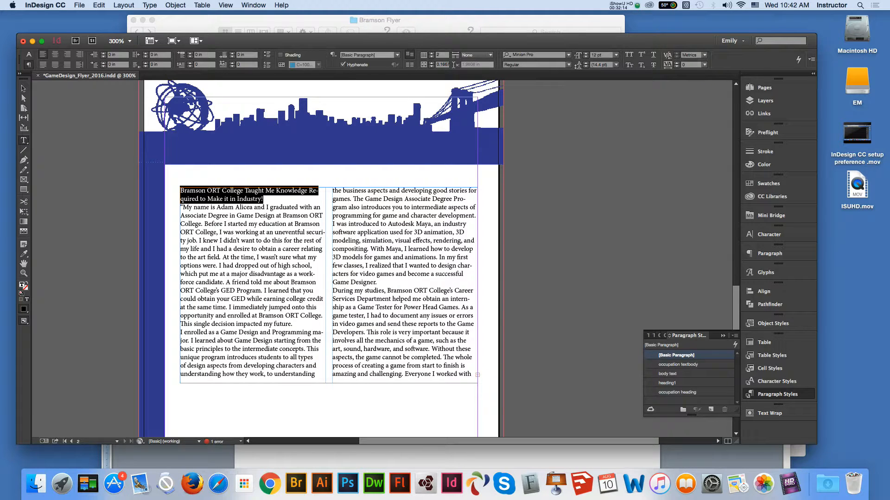
click(490, 54)
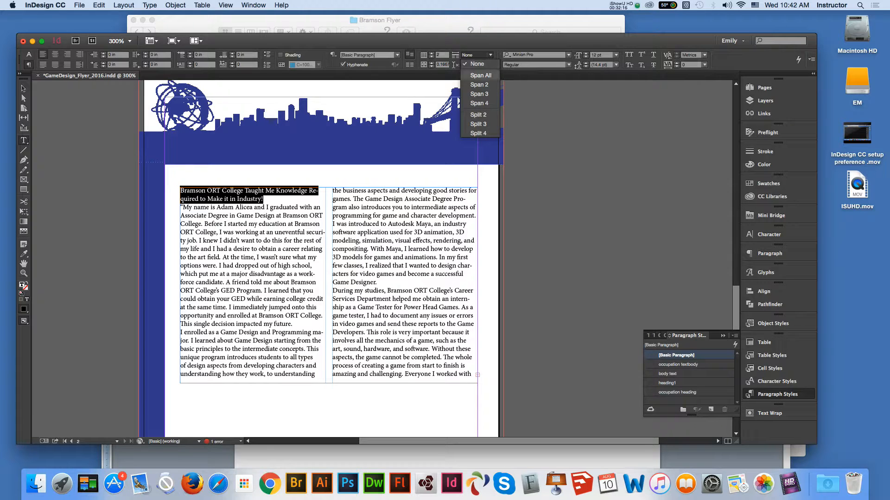
click(480, 75)
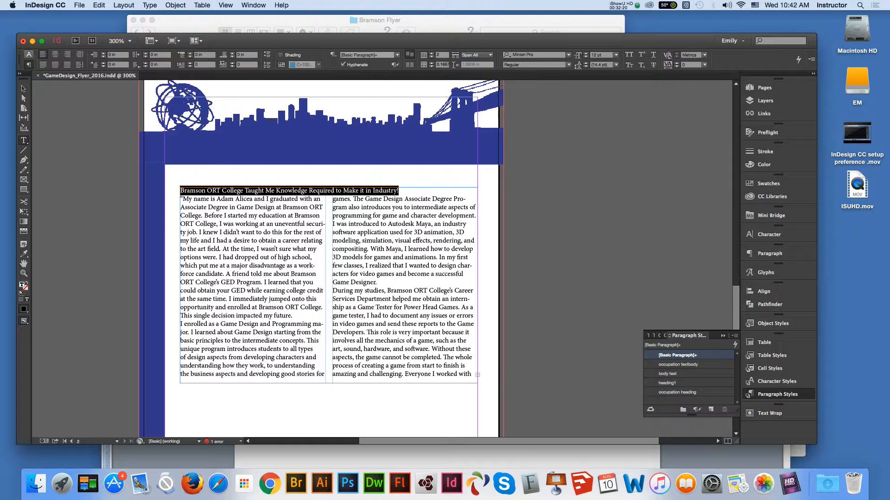
click(55, 54)
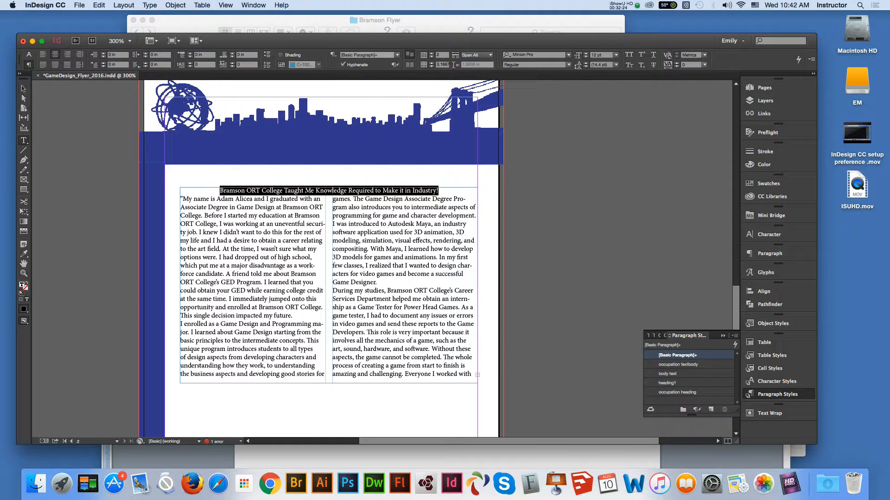
Try the heading1 and occupation heading paragraph styles on the testimonial heading, undoing each one.
click(668, 383)
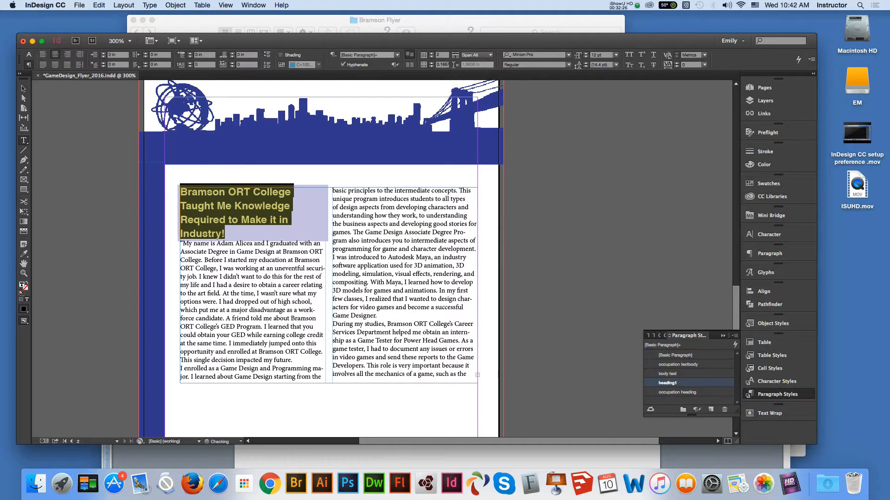
key(super+z)
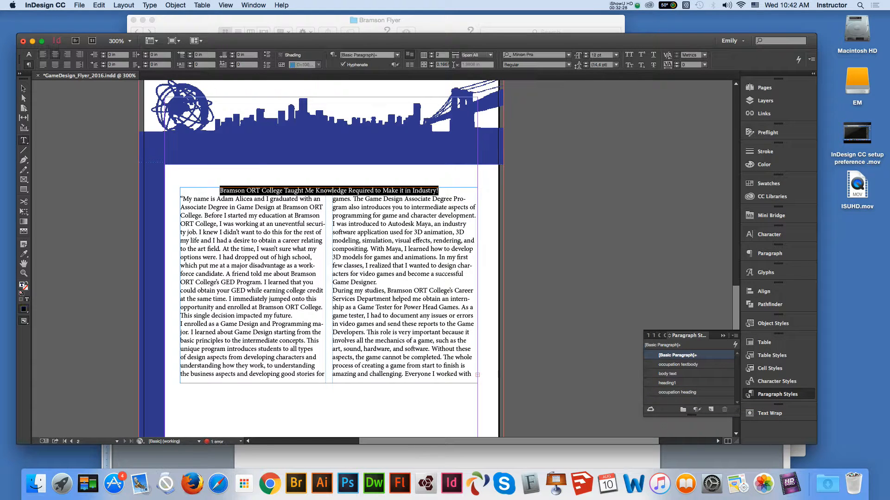
click(341, 191)
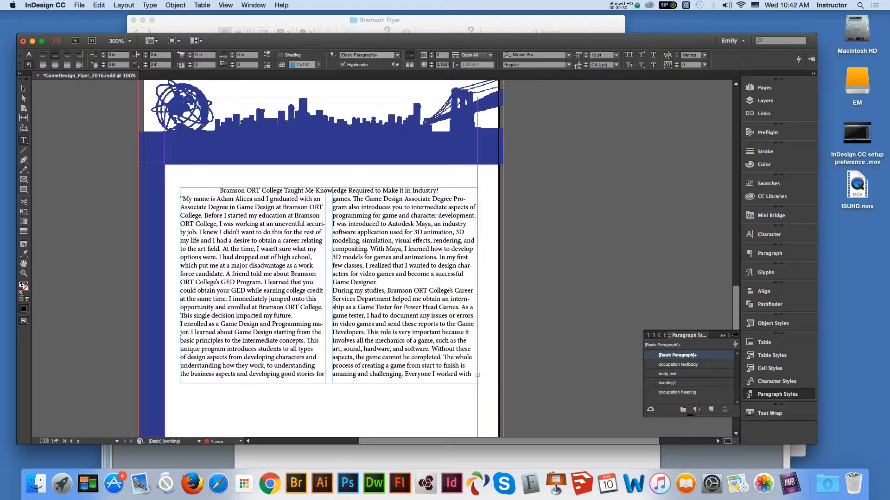
drag(438, 191, 220, 191)
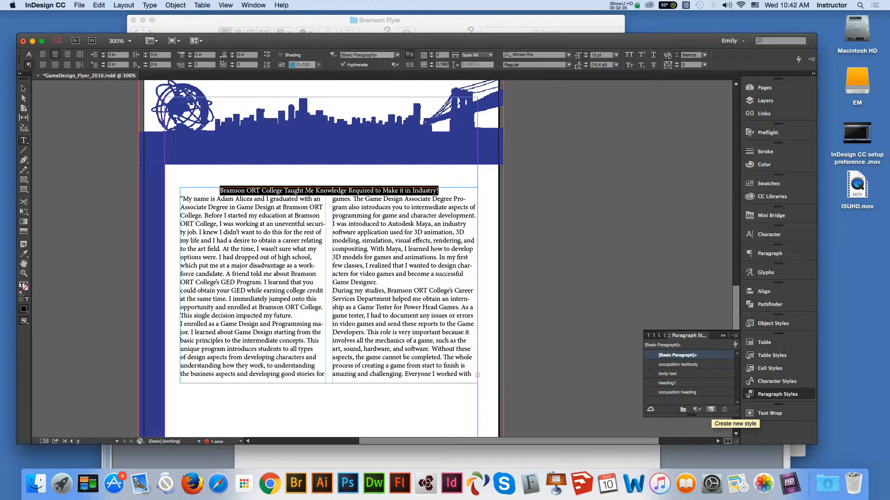
click(677, 392)
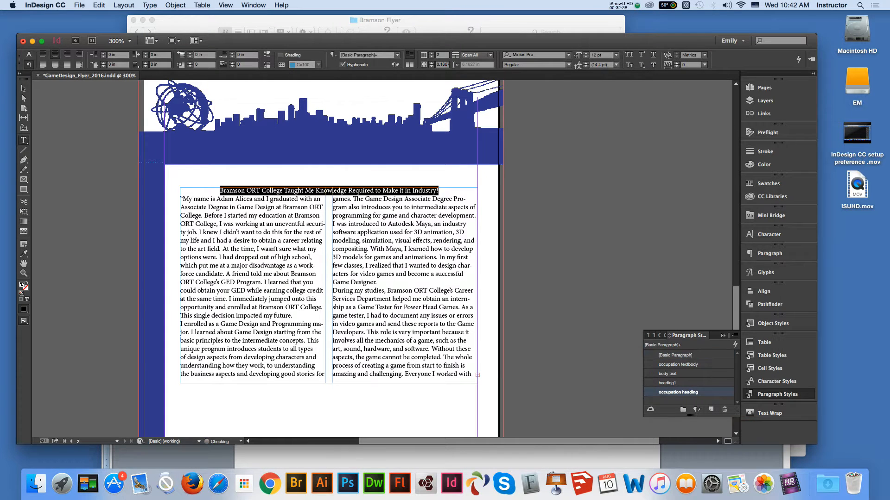
key(super+z)
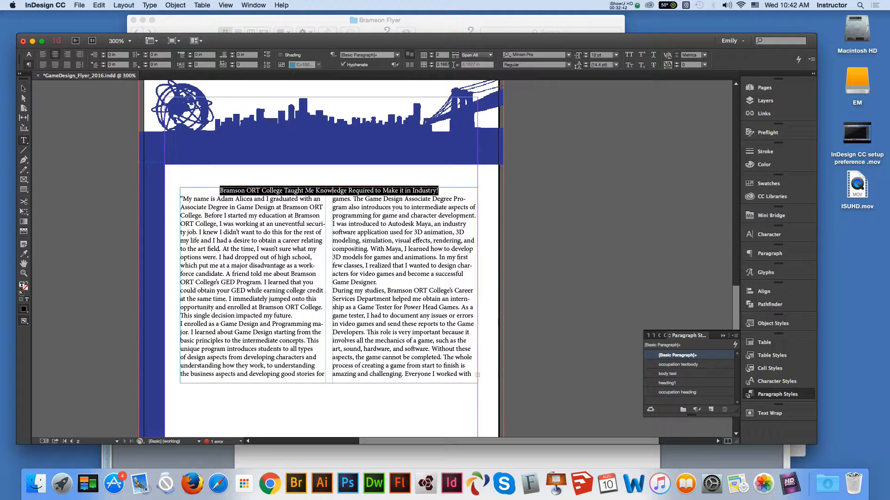
Start a new character style named "success story" from the selected testimonial heading.
click(29, 55)
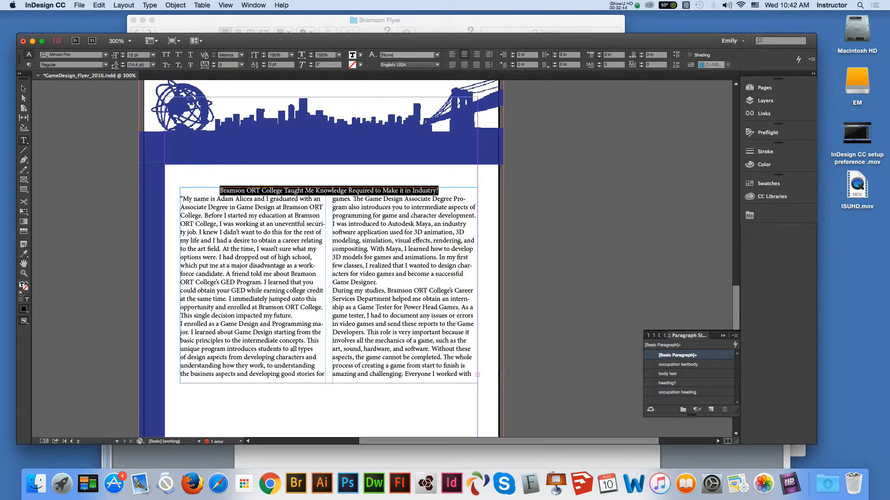
click(776, 381)
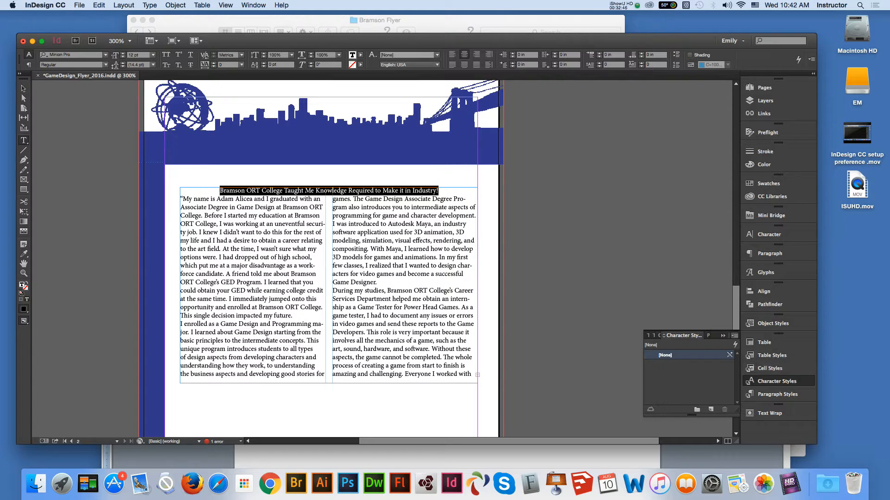
click(734, 335)
click(782, 268)
drag(445, 129, 622, 144)
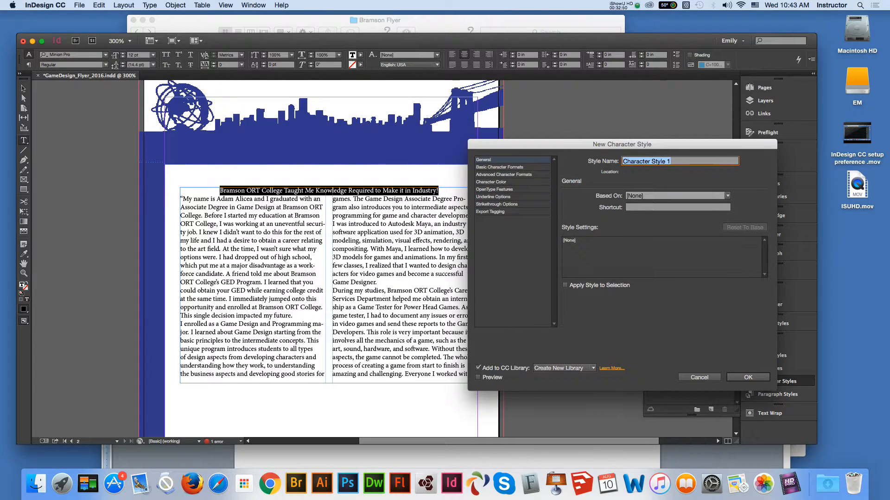
text(success story)
Set the success story style's font family to Helvetica and its font style to Bold.
click(499, 167)
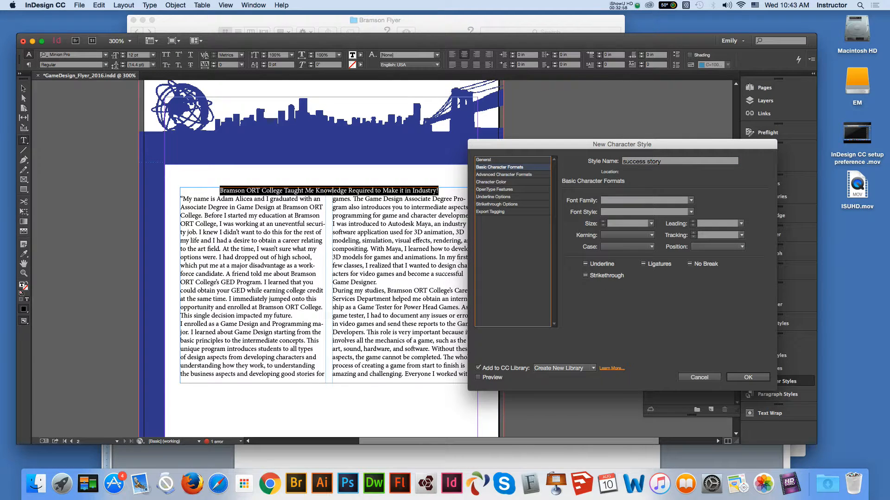
click(691, 201)
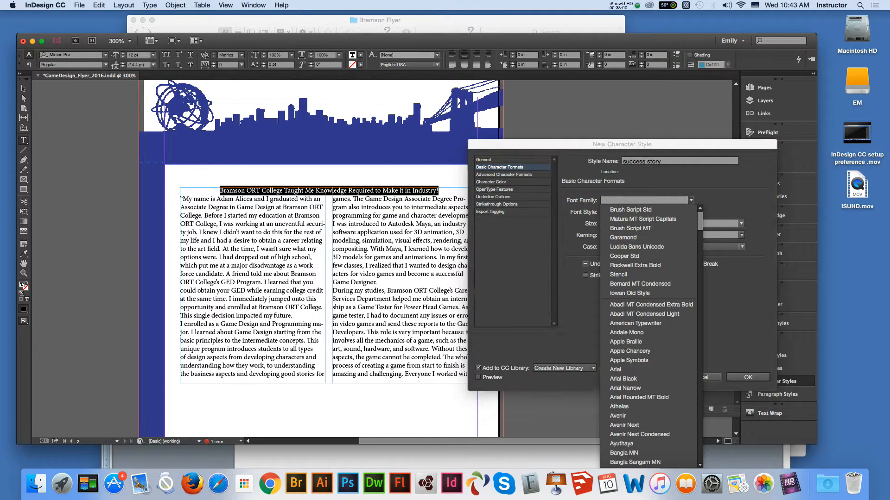
drag(700, 220, 700, 315)
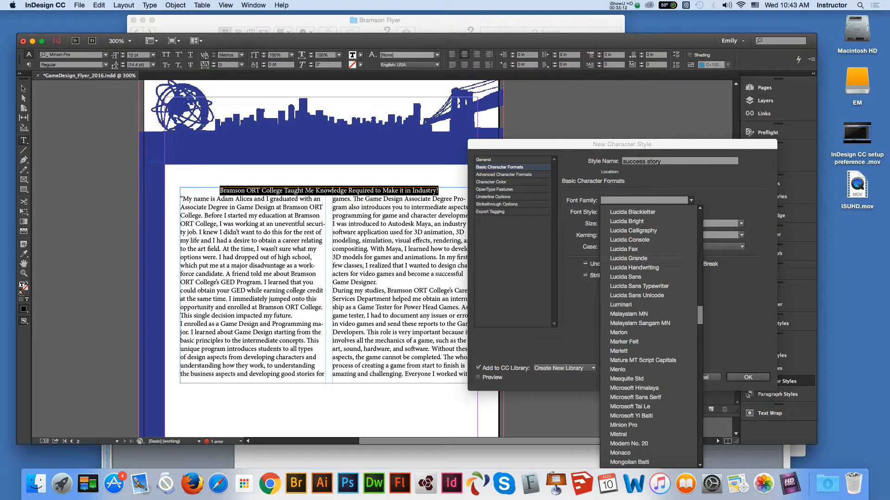
click(645, 201)
text(He)
key(Tab)
click(690, 212)
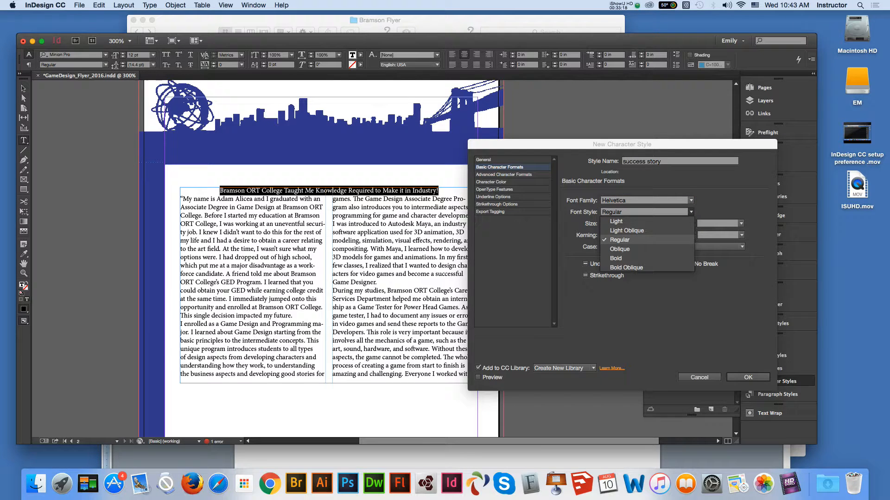
click(616, 259)
key(Tab)
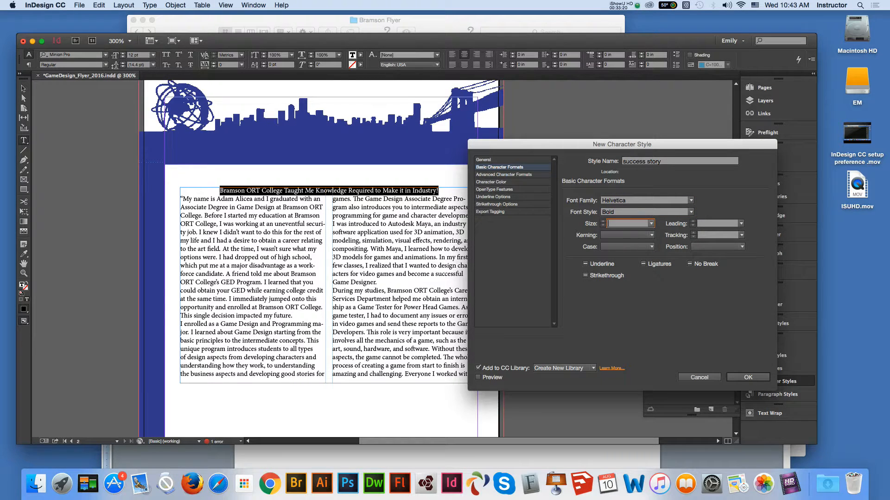
Set the success story style's font size to 18 pt and turn on the preview.
click(651, 223)
click(651, 223)
text(18)
key(Tab)
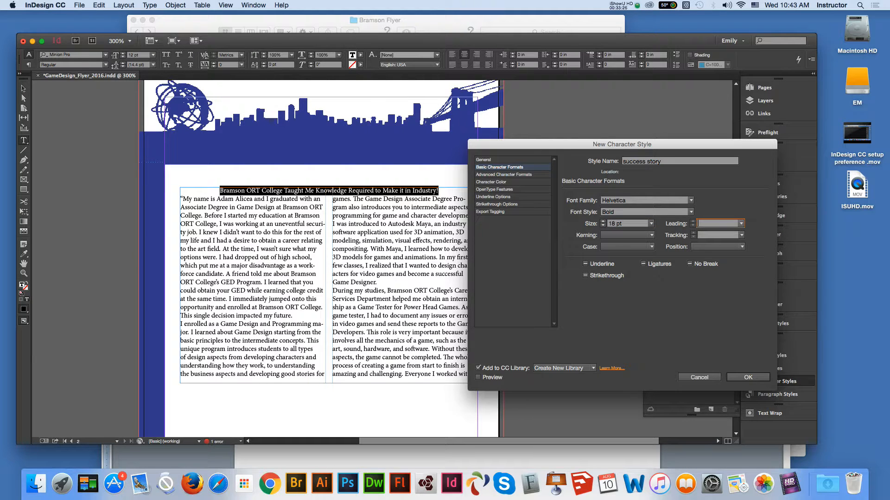
click(478, 378)
Set the success story style's character color to the dark blue swatch and create the style.
click(504, 175)
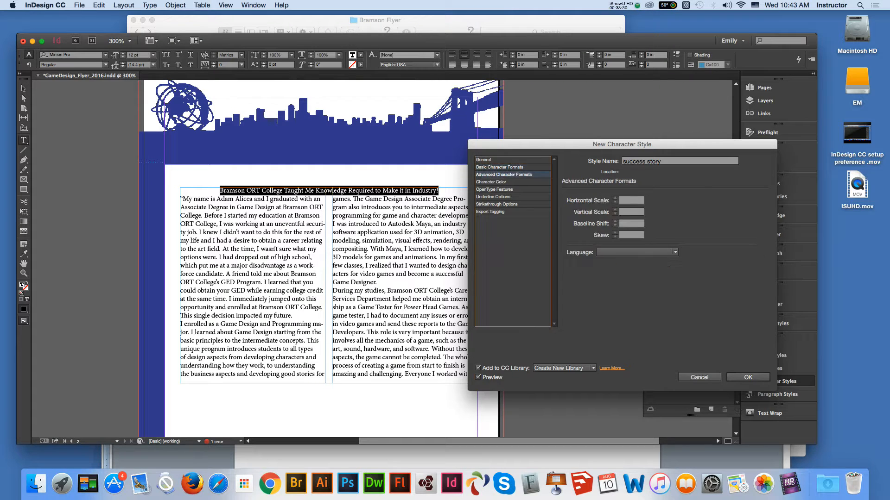
click(491, 182)
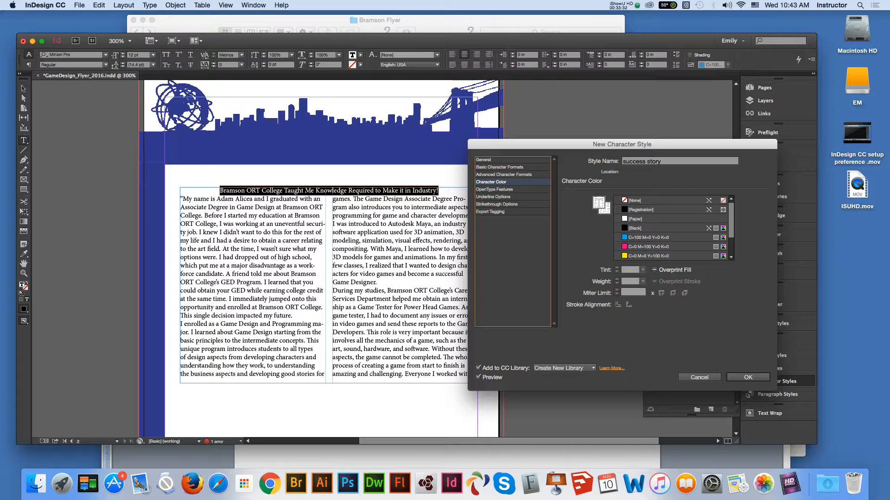
scroll(672, 228, down, 3)
click(661, 256)
click(494, 190)
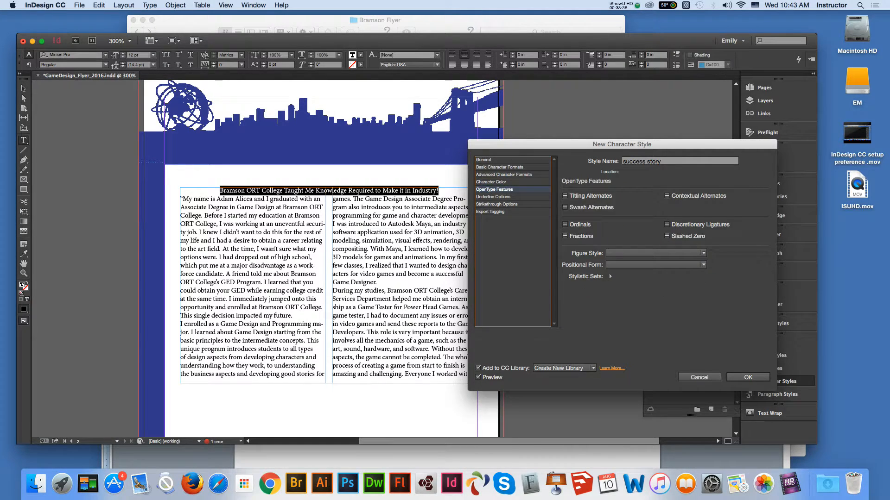
click(493, 197)
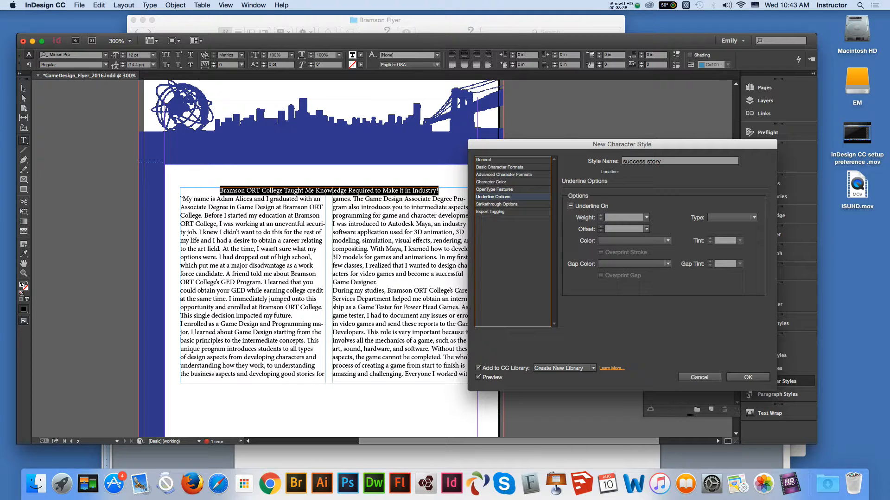
click(496, 204)
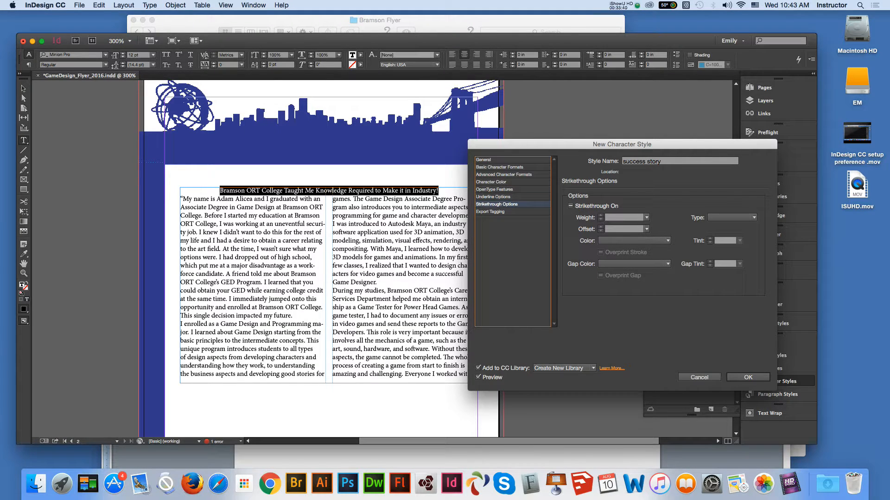
click(490, 212)
key(Return)
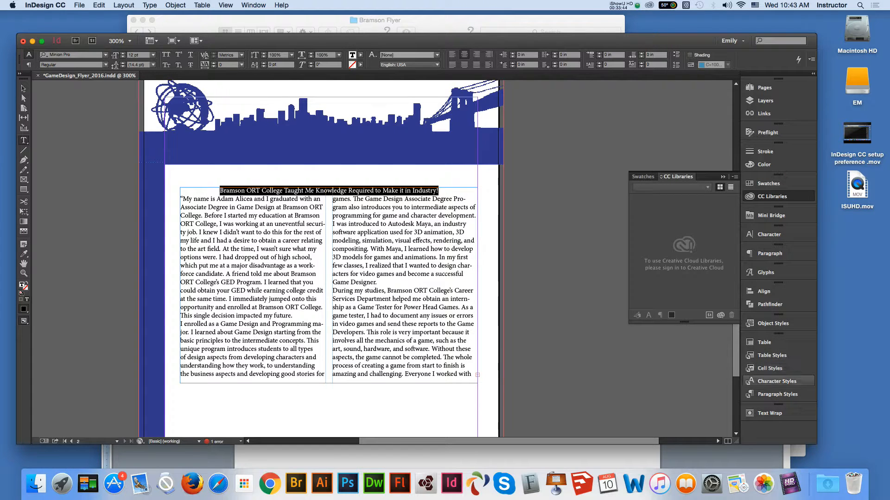
Apply the success story character style to the testimonial heading and deselect the text.
click(777, 382)
click(671, 364)
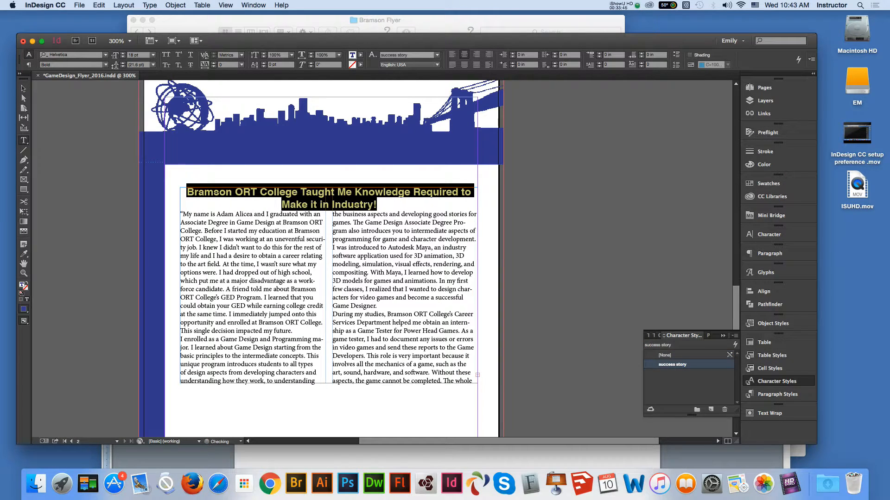
click(377, 204)
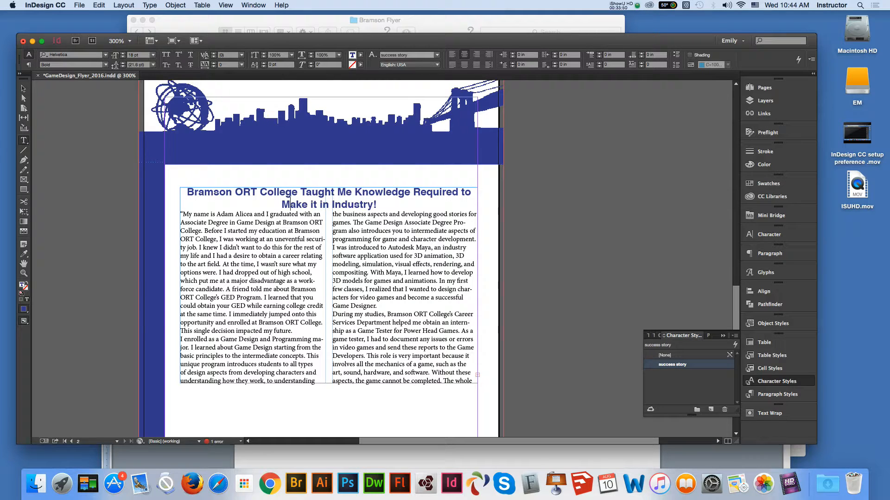
Delete the words "Required to Make it in Industry!" from the end of the testimonial heading.
drag(260, 192, 187, 192)
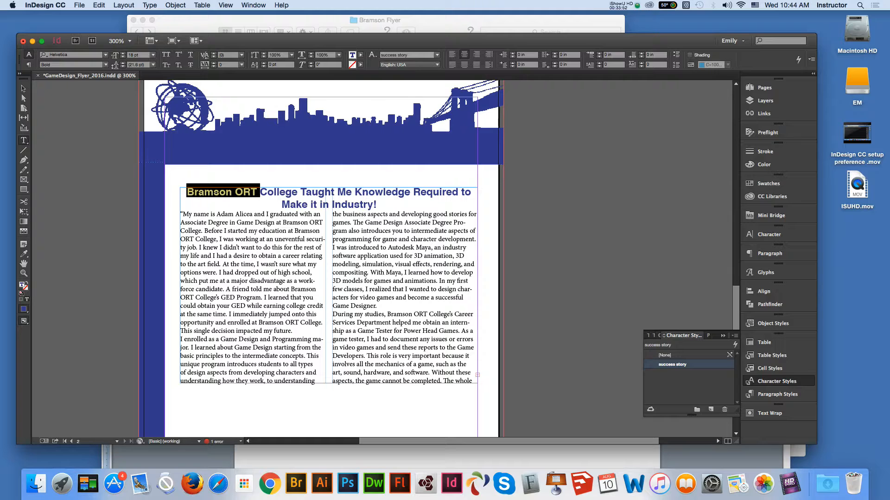
drag(300, 192, 377, 204)
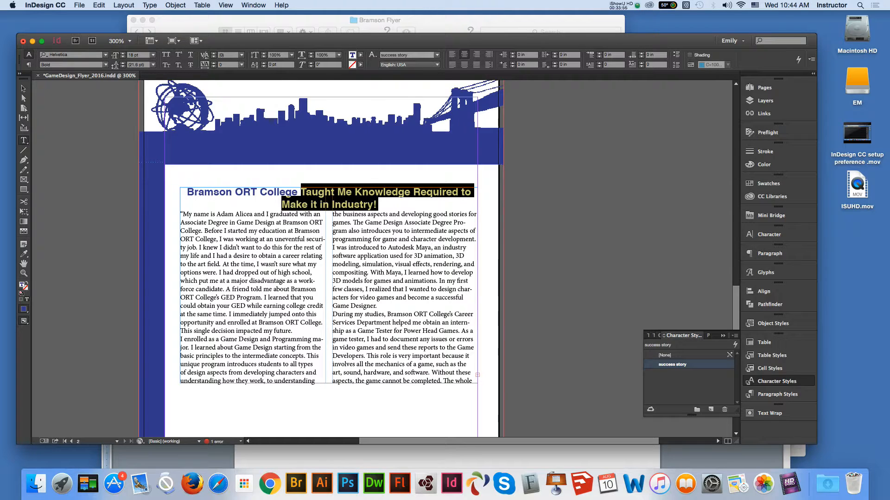
click(433, 192)
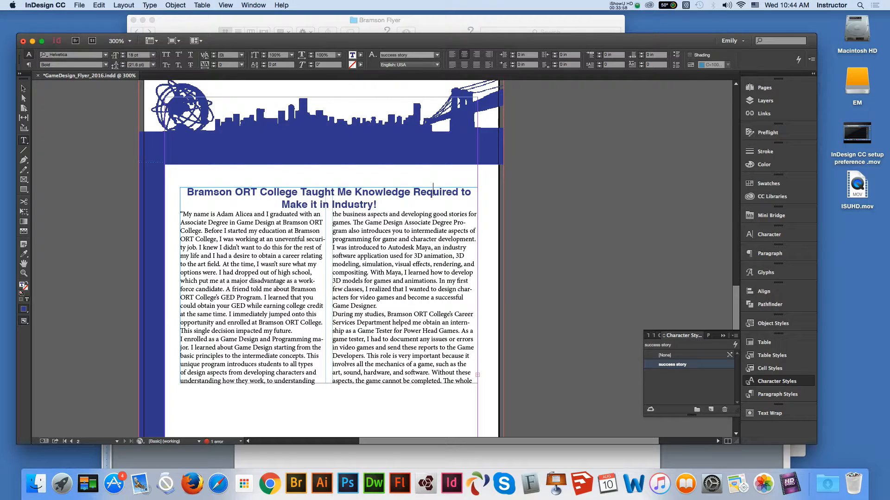
drag(412, 192, 499, 197)
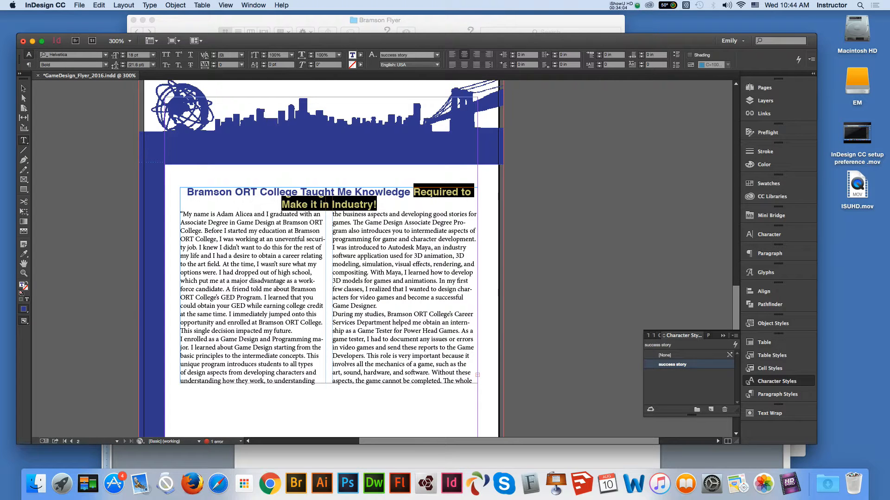
key(BackSpace)
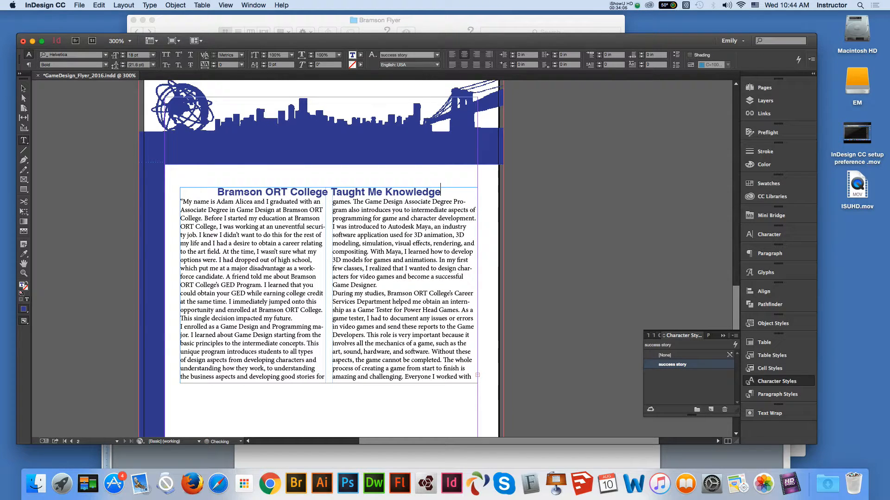
Set the space before and space after to 0.0625 in for the testimonial's body paragraphs, leaving the heading out.
drag(181, 202, 445, 319)
click(498, 322)
click(284, 235)
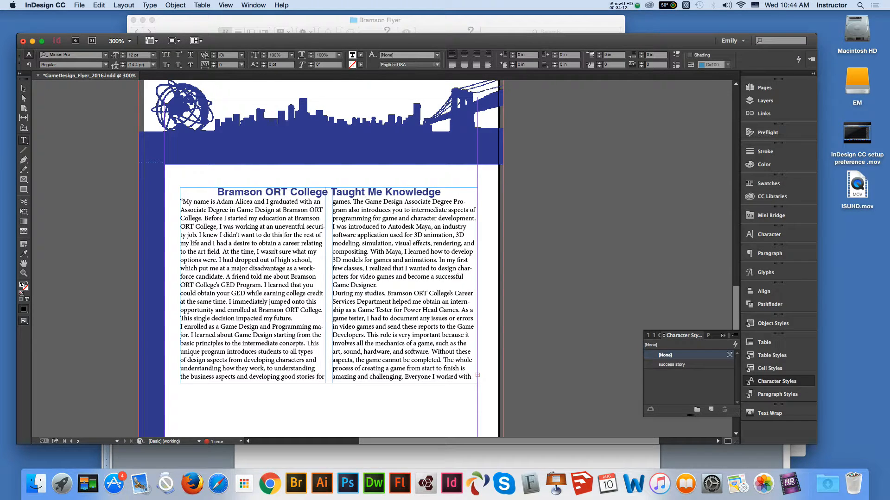
click(440, 192)
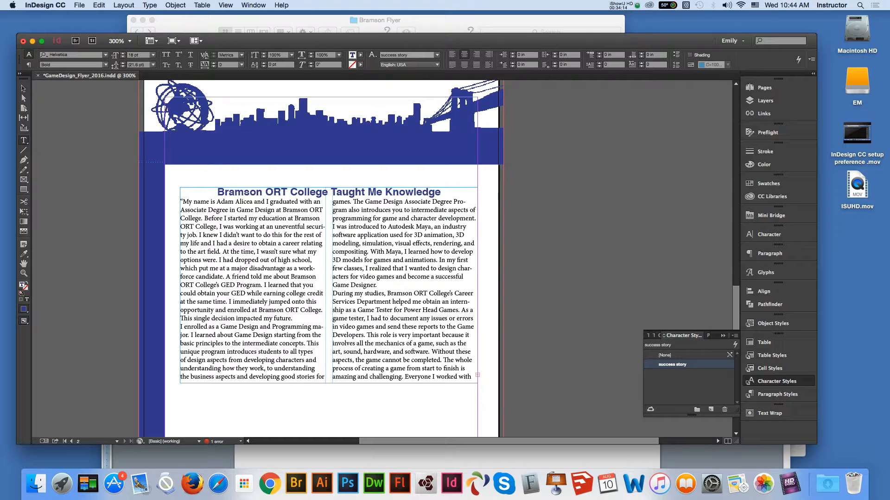
click(29, 64)
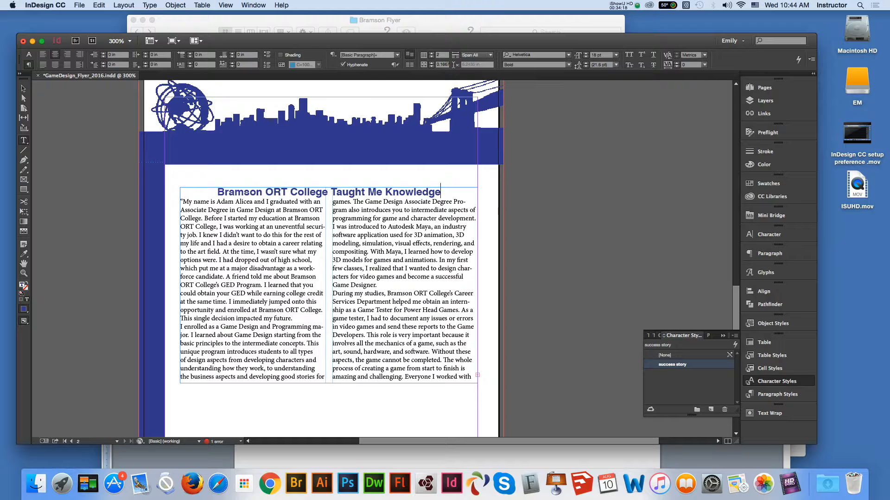
drag(440, 193, 465, 377)
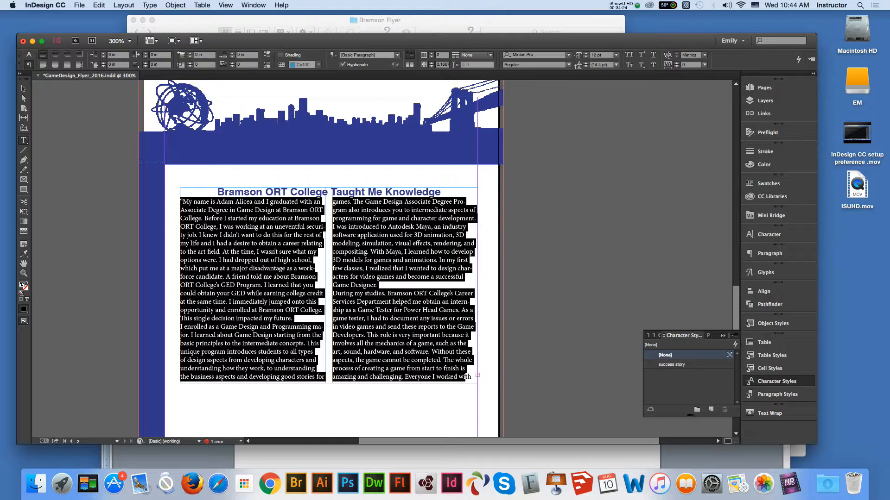
click(233, 53)
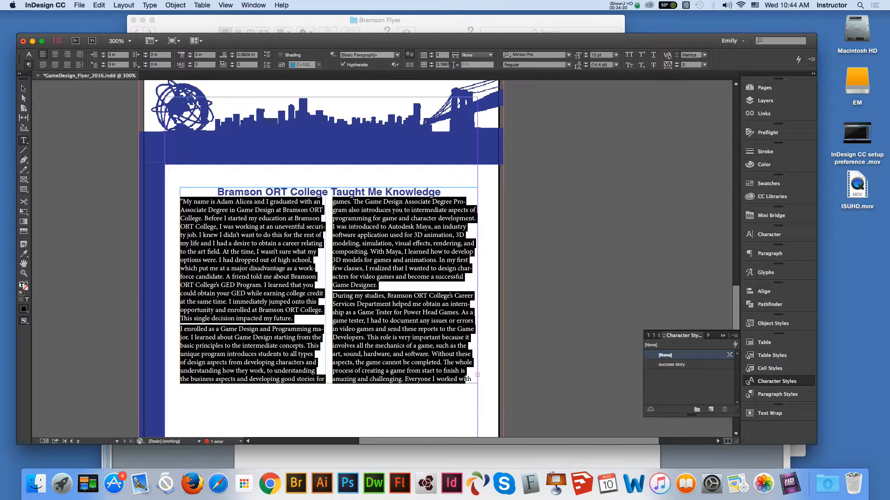
click(190, 52)
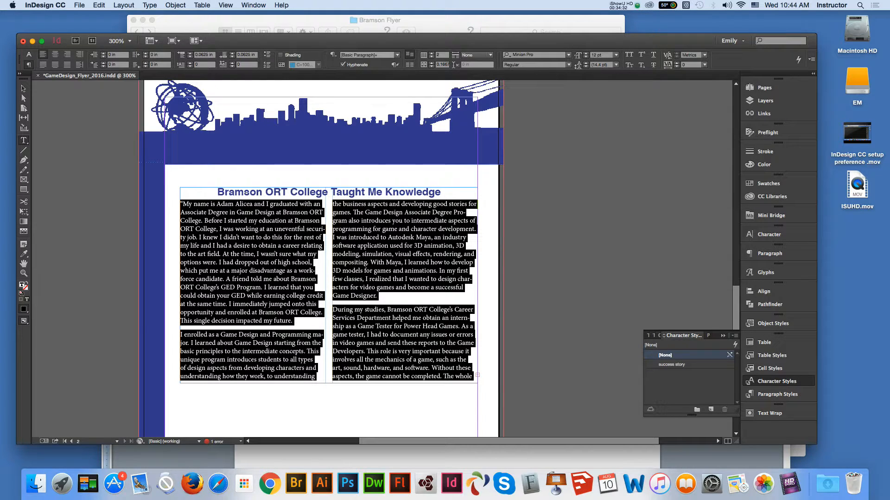
click(23, 88)
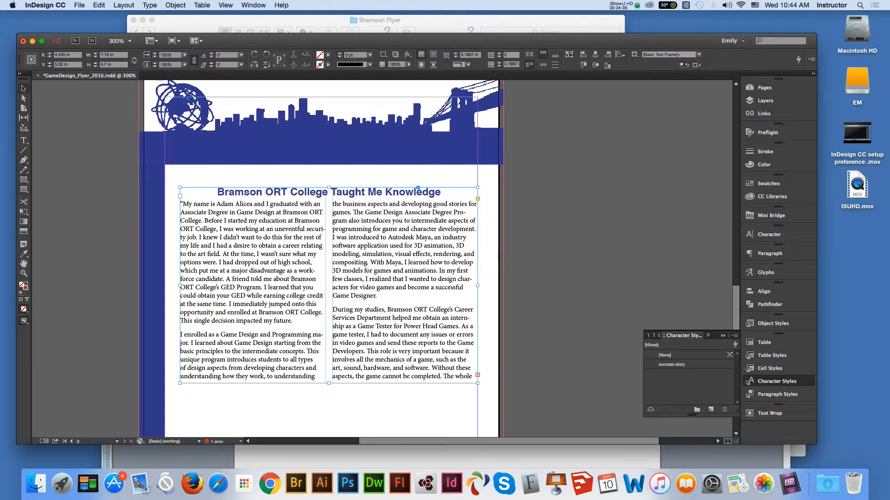
Delete the testimonial text from "I had dropped out of high school" to "at the same time", and from "During my studies" to "cannot be completed".
click(23, 140)
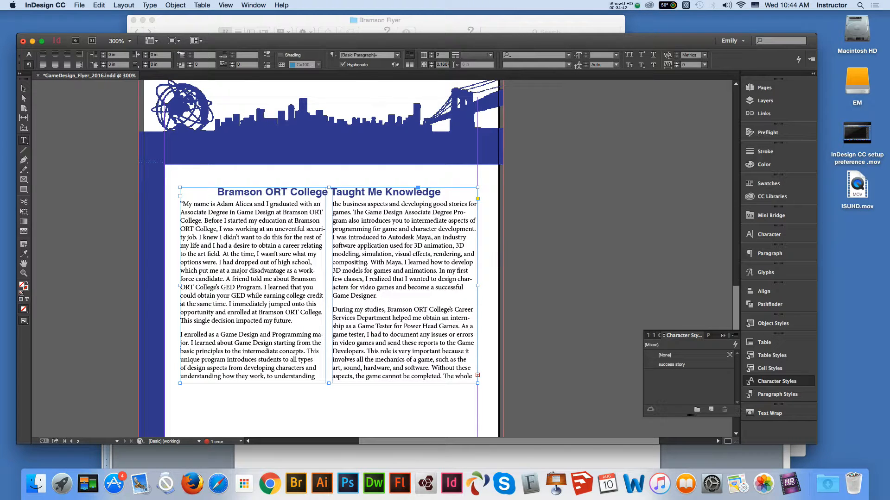
drag(220, 262, 229, 304)
key(BackSpace)
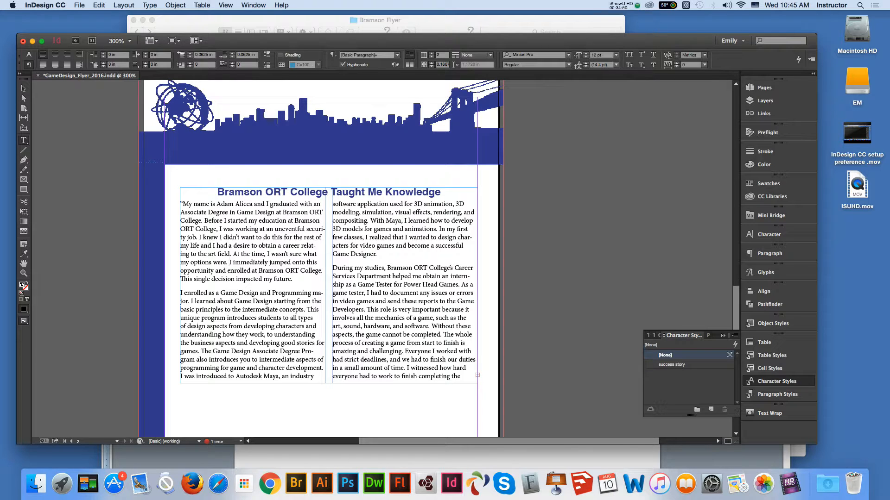
drag(332, 268, 443, 335)
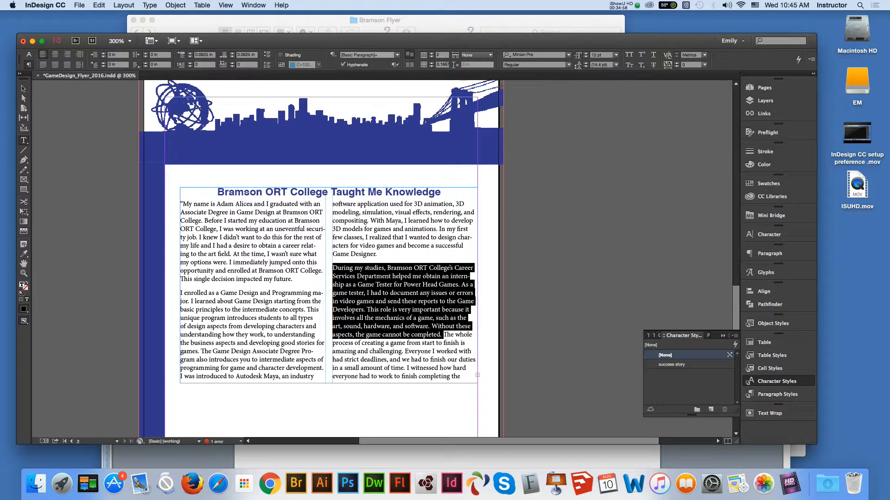
key(BackSpace)
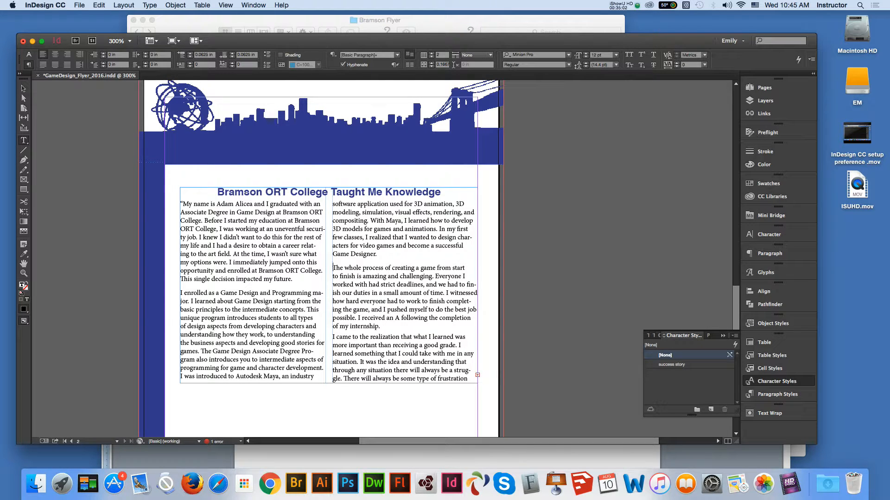
Delete the testimonial text from "The Game Design Associate Degree" to "first few classes", and from "There will always be some type" to "on any situation".
drag(201, 351, 317, 368)
click(379, 326)
drag(180, 351, 363, 238)
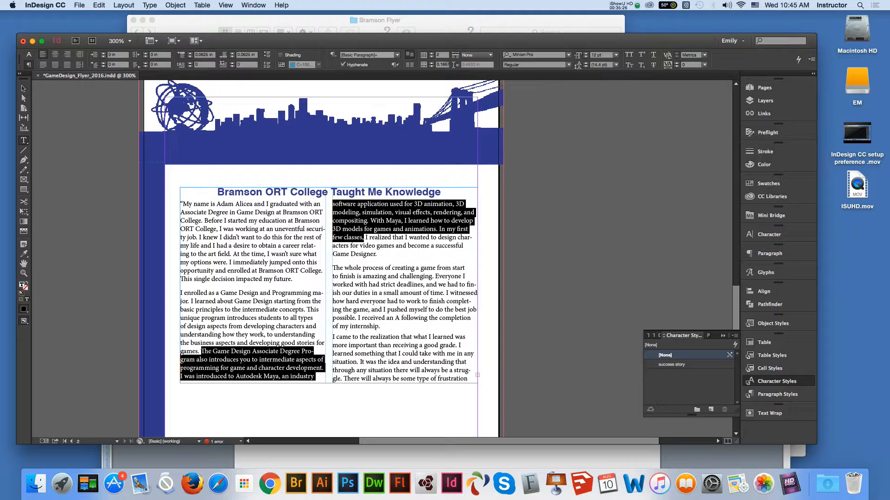
key(BackSpace)
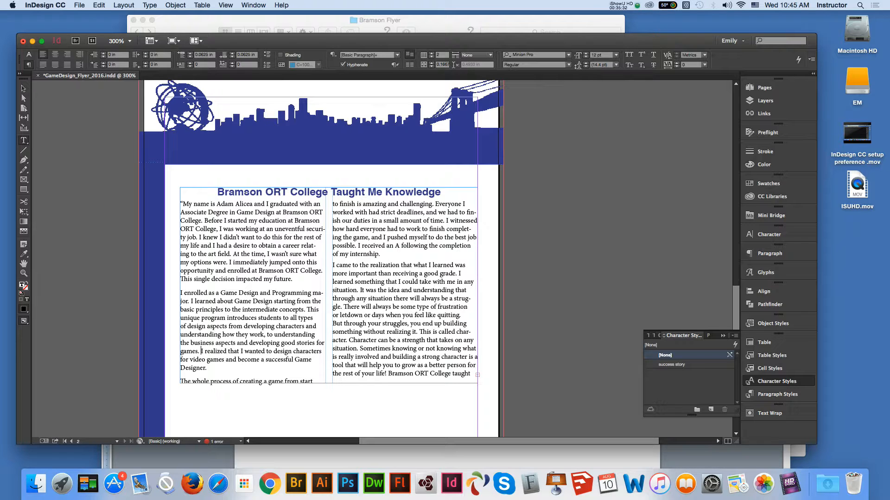
drag(344, 307, 360, 349)
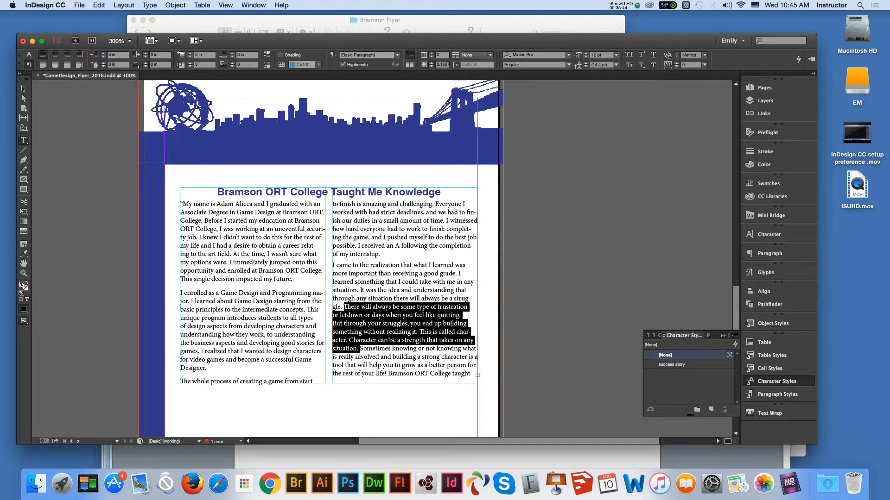
key(BackSpace)
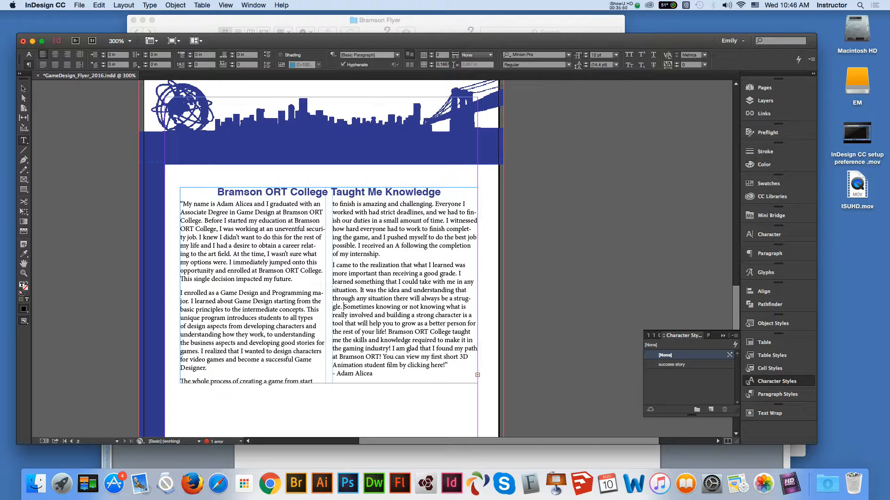
Delete "At the time, I wasn't sure what my options were." and the sentence from "I realized that I wanted" to "Game Designer.".
click(350, 254)
mouse_move(233, 253)
mouse_down()
mouse_move(211, 263)
mouse_move(227, 263)
mouse_up()
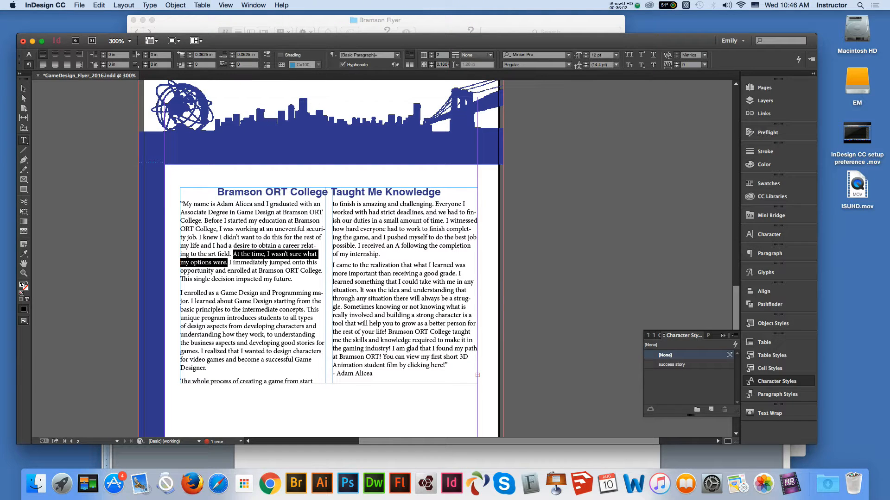
key(BackSpace)
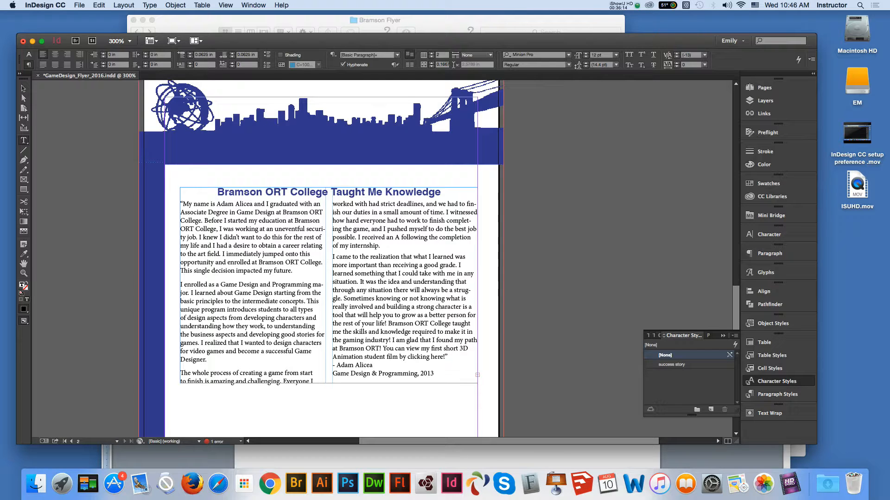
drag(201, 342, 208, 360)
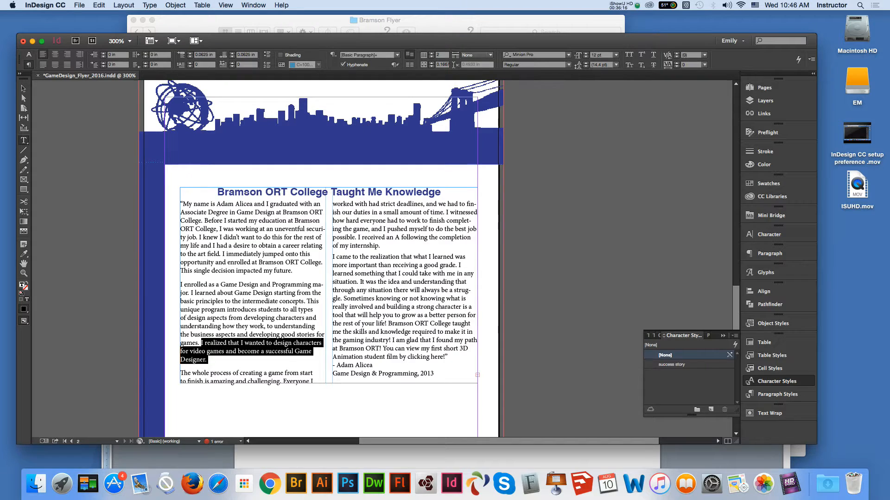
key(BackSpace)
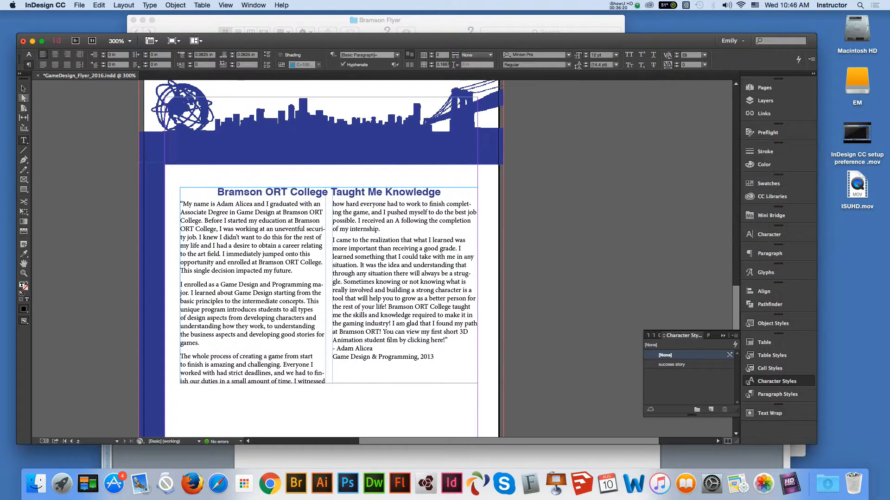
Start a new paragraph style from the testimonial's body paragraphs, named "success story text" and based on the body text style.
click(383, 332)
click(777, 394)
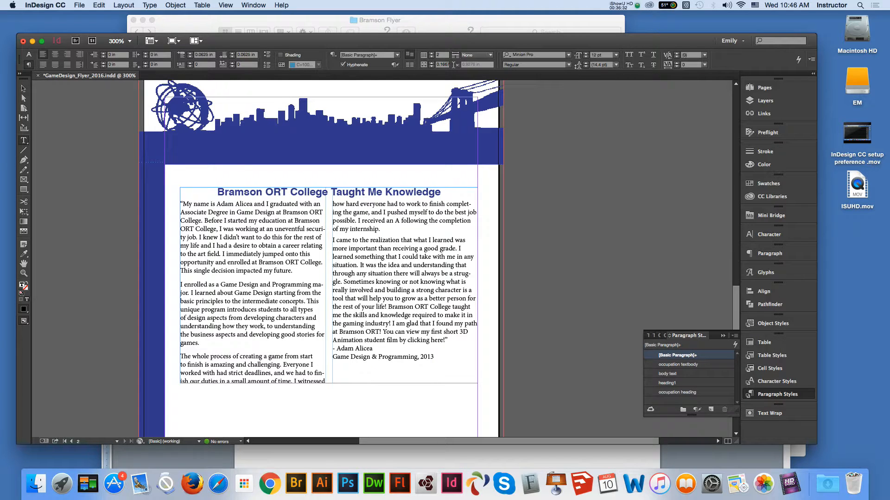
key(super+a)
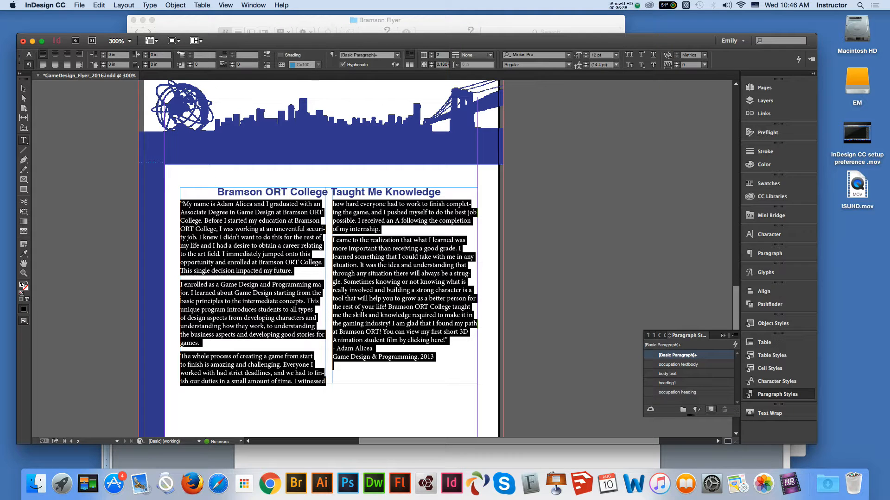
alt+click(710, 410)
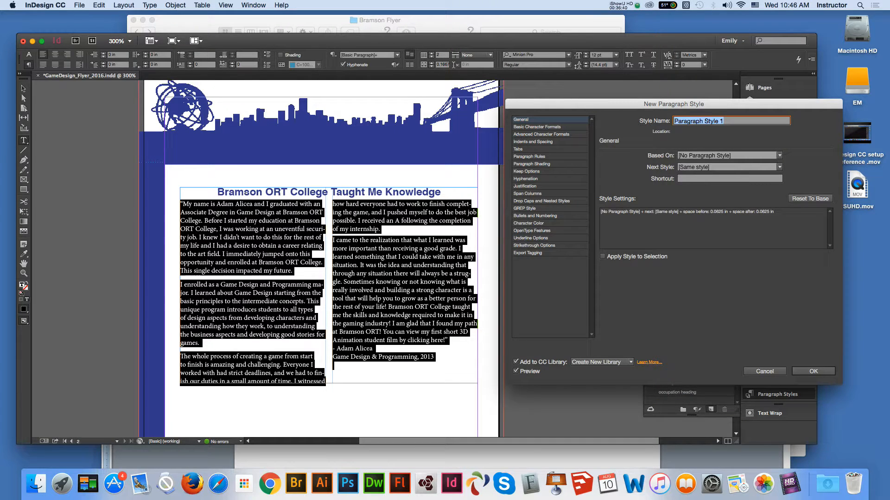
text(success story text)
click(779, 155)
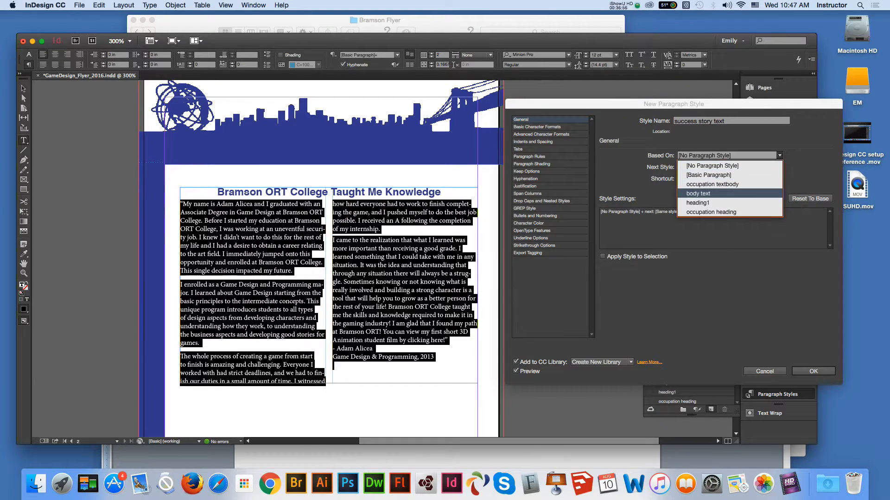
click(713, 194)
Review the new paragraph style's settings from Basic Character Formats through Span Columns, including spacing, hyphenation and justification.
click(537, 127)
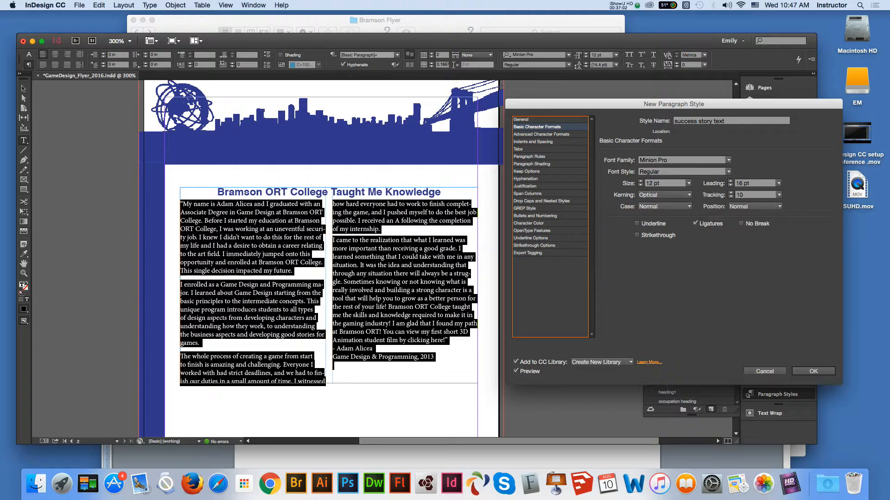
key(Down)
key(Down)
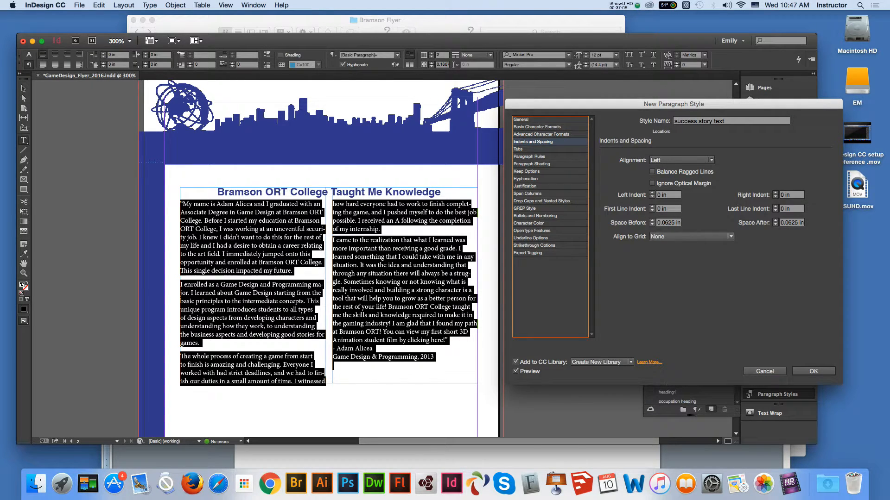
key(Up)
key(Up)
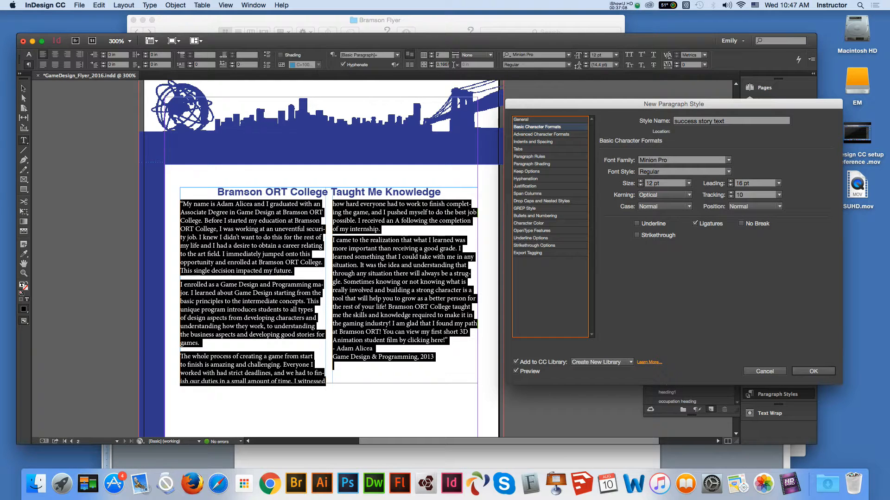
key(Down)
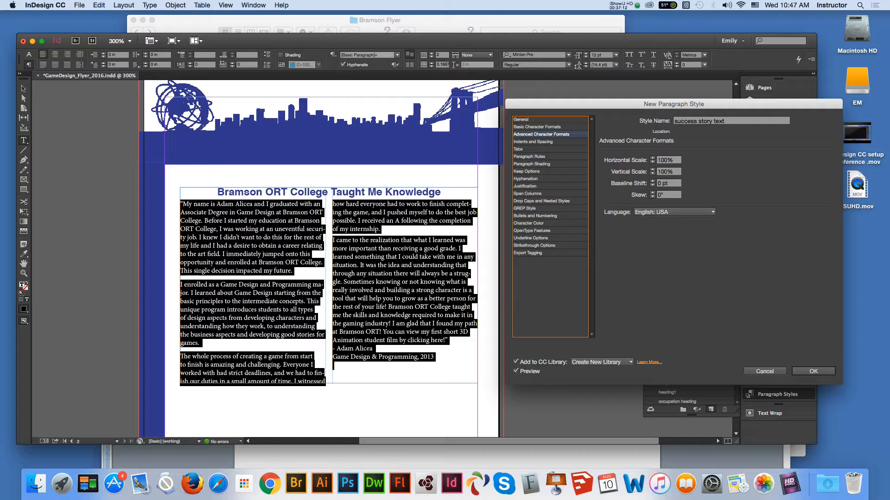
key(Down)
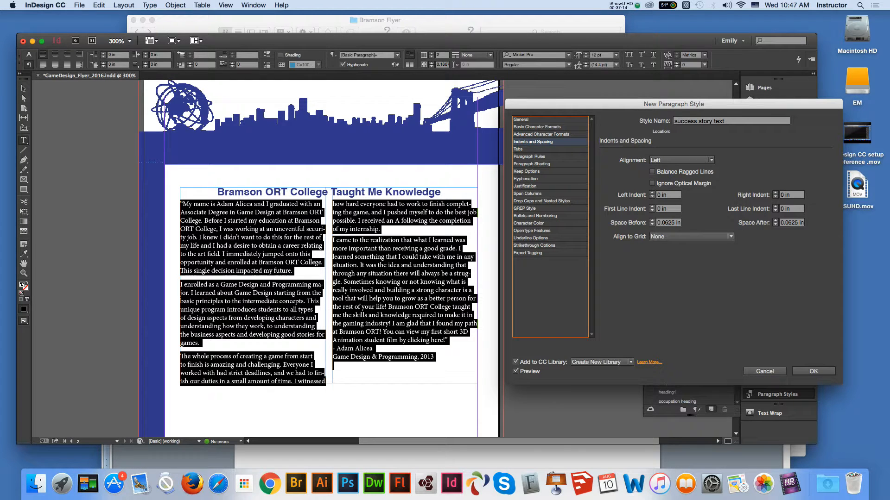
key(Up)
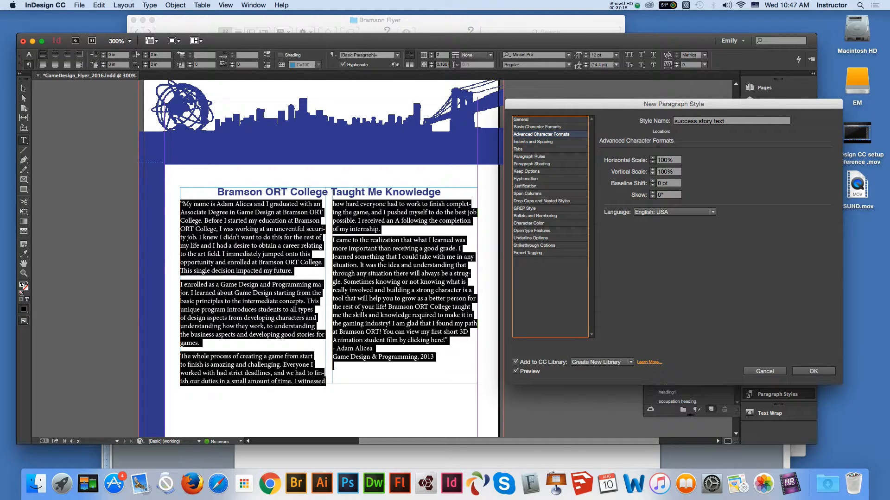
key(Up)
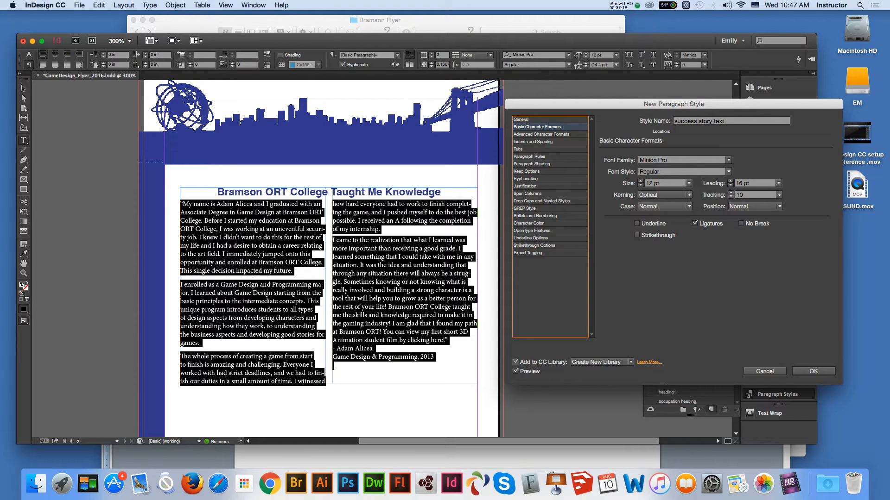
key(Down)
key(Down)
key(Down)
key(Down)
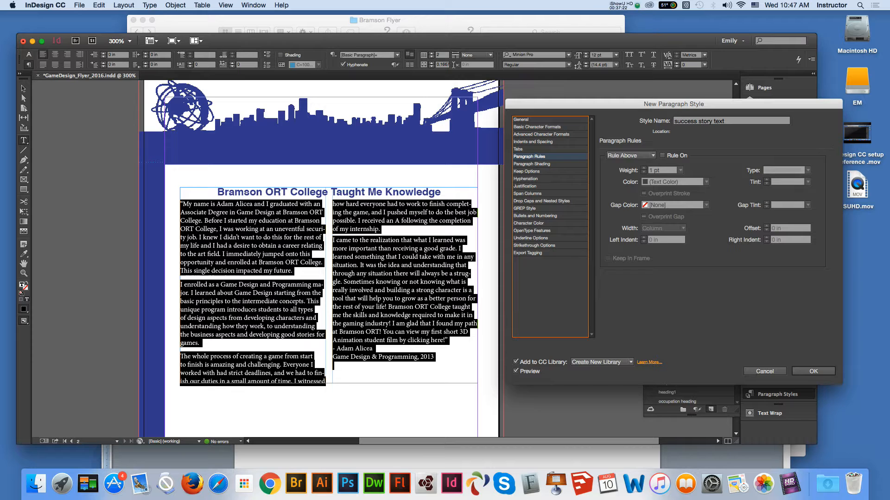
key(Down)
key(Down)
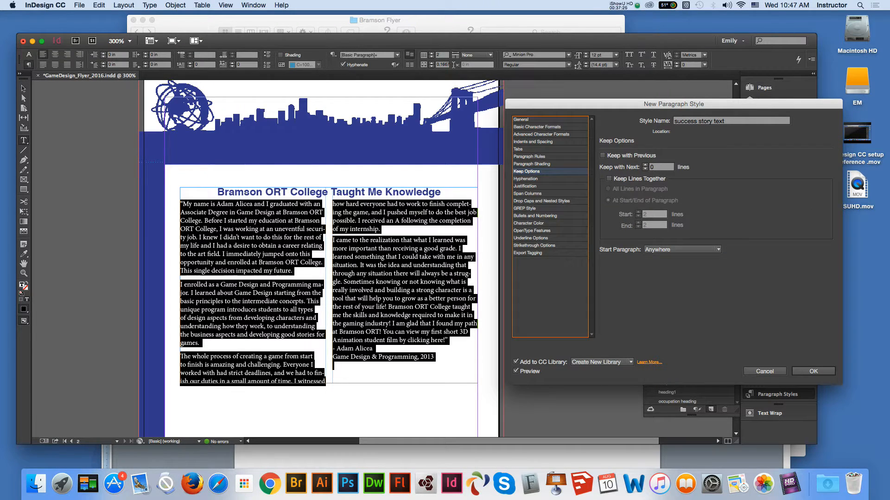
key(Down)
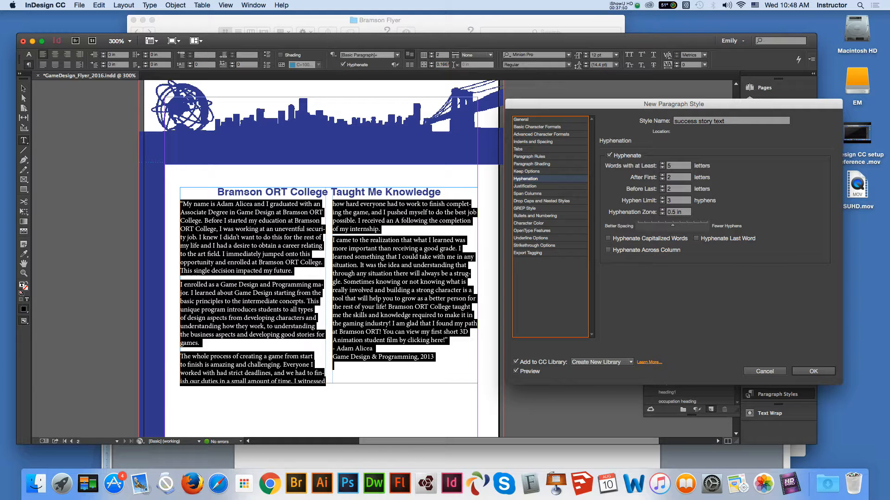
click(524, 186)
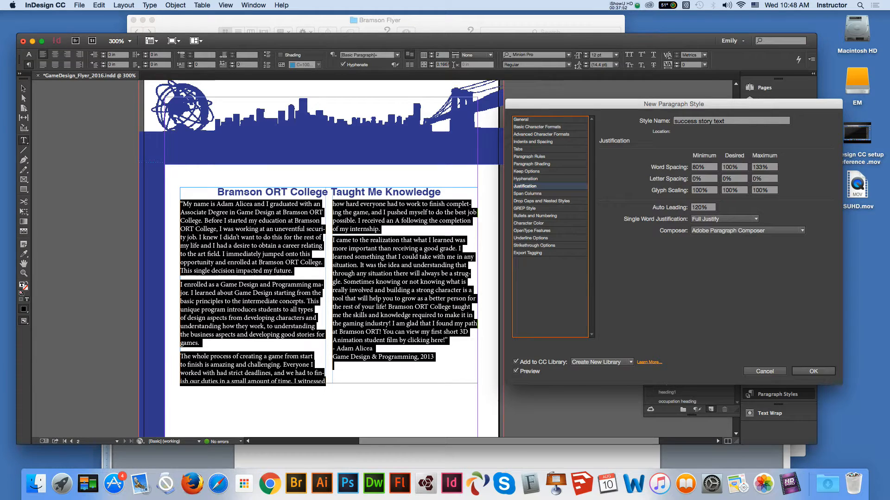
click(527, 194)
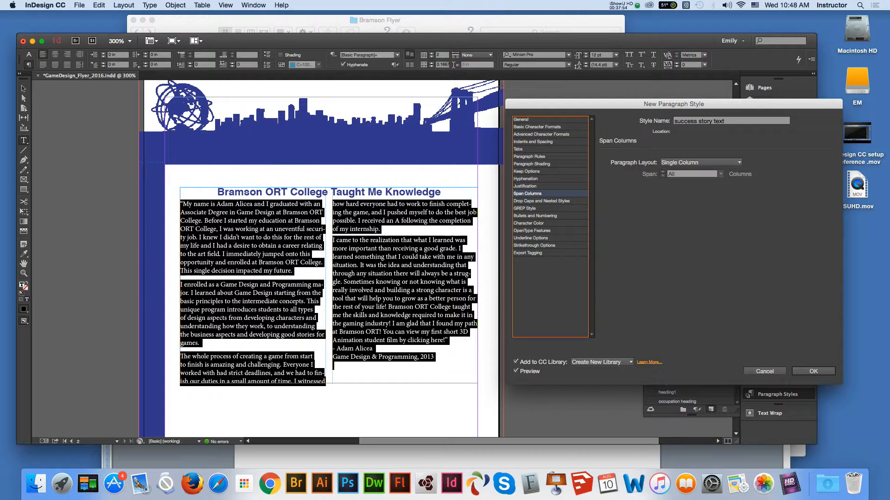
Set the success story text style's drop caps to 2 lines and 3 characters.
click(542, 201)
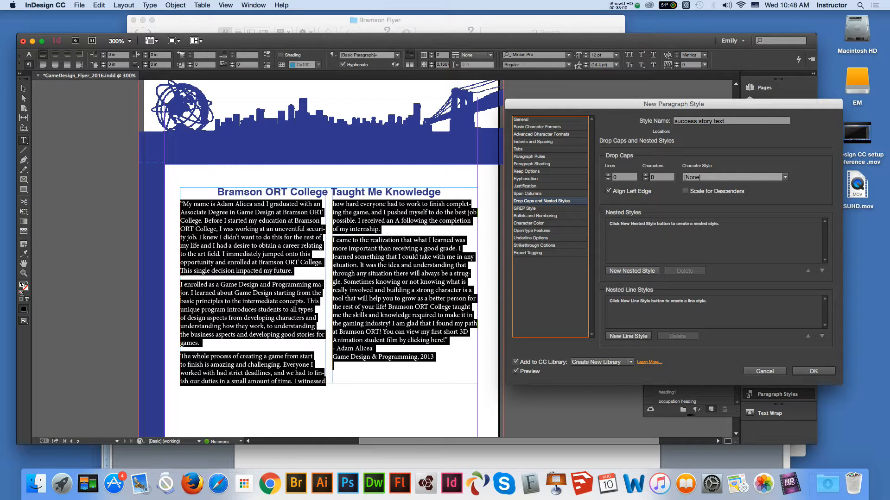
double_click(616, 178)
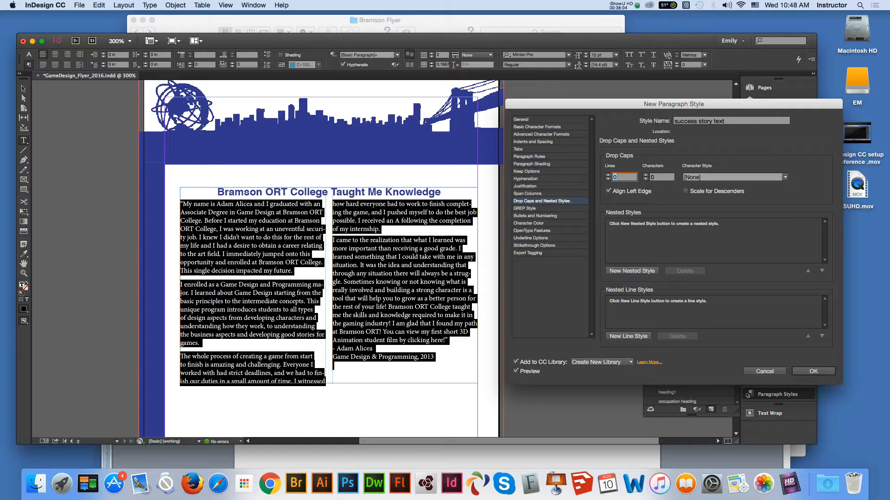
text(2)
key(Tab)
text(3)
Review the new paragraph style's remaining settings from GREP Style through Export Tagging, including the character color.
click(524, 208)
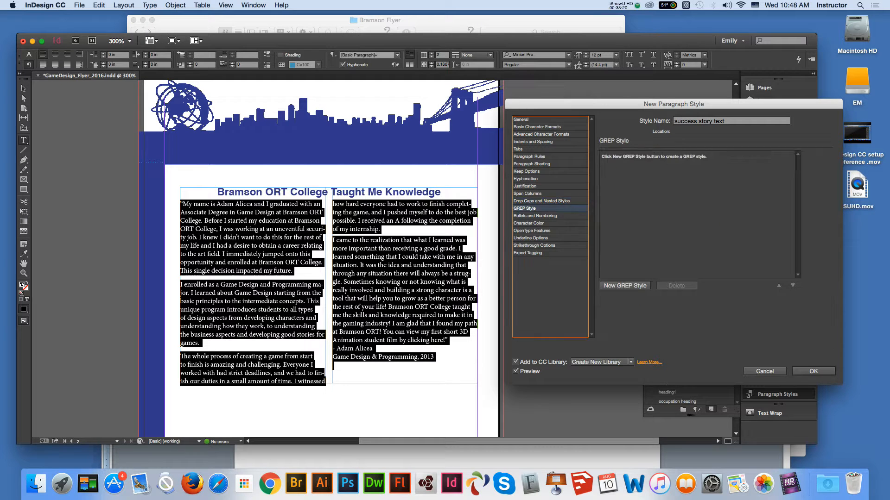
click(535, 216)
click(528, 223)
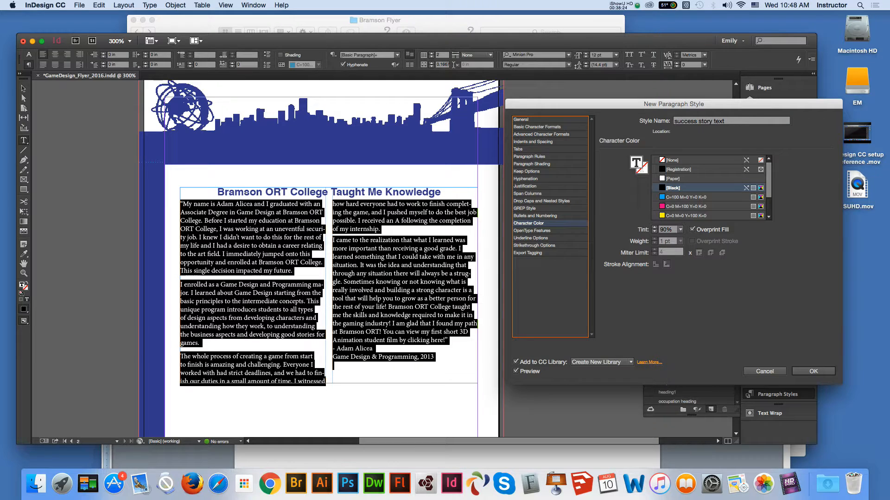
key(Down)
key(Down)
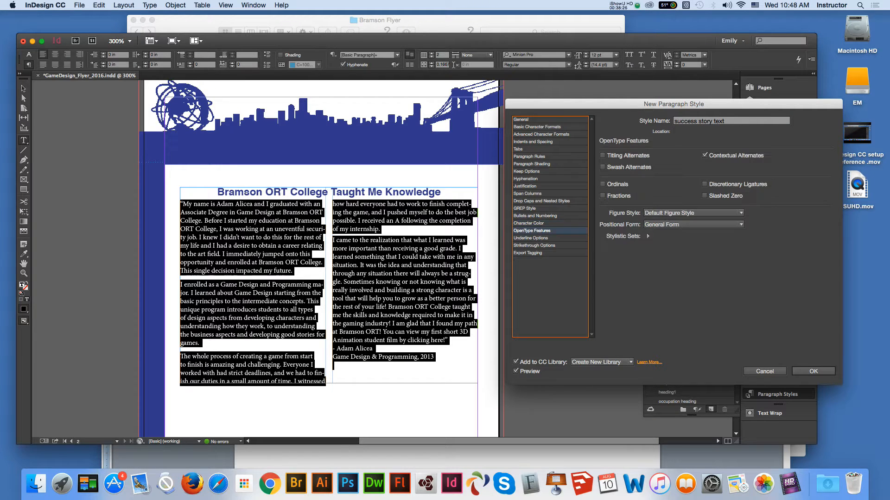
key(Down)
key(Up)
key(Down)
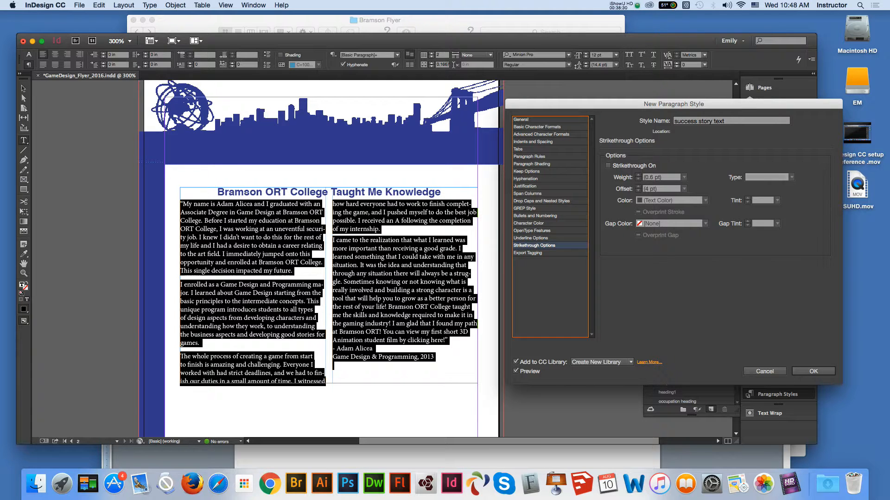
key(Down)
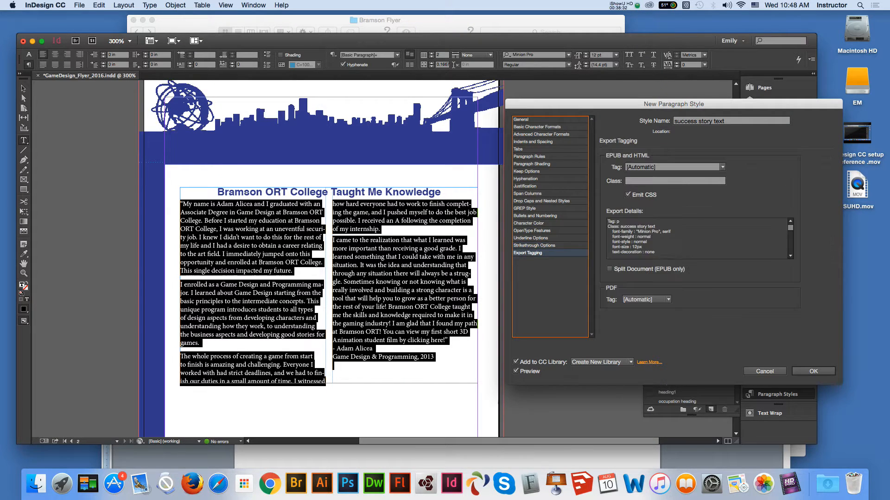
Save the new paragraph style and apply success story text to all the testimonial's body paragraphs.
key(Return)
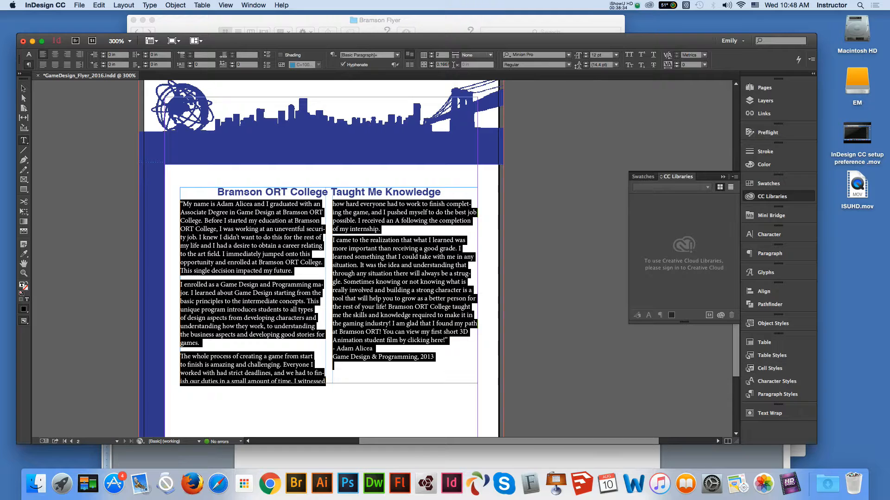
click(777, 394)
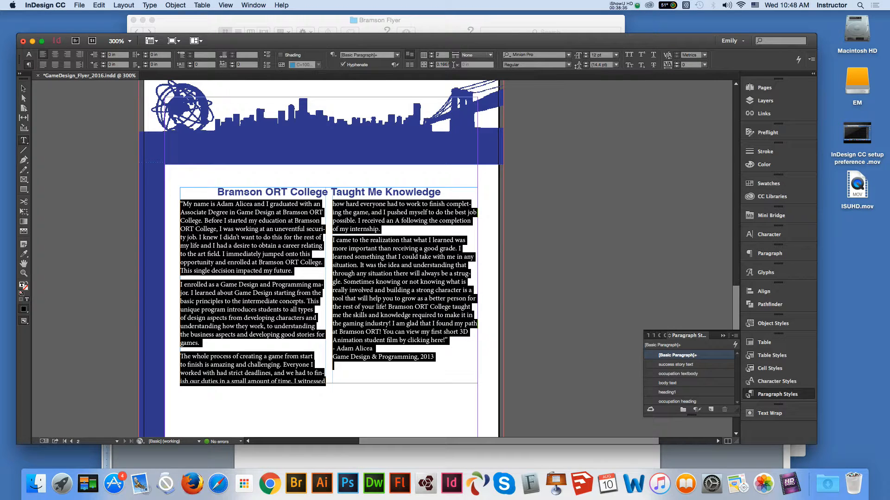
click(676, 364)
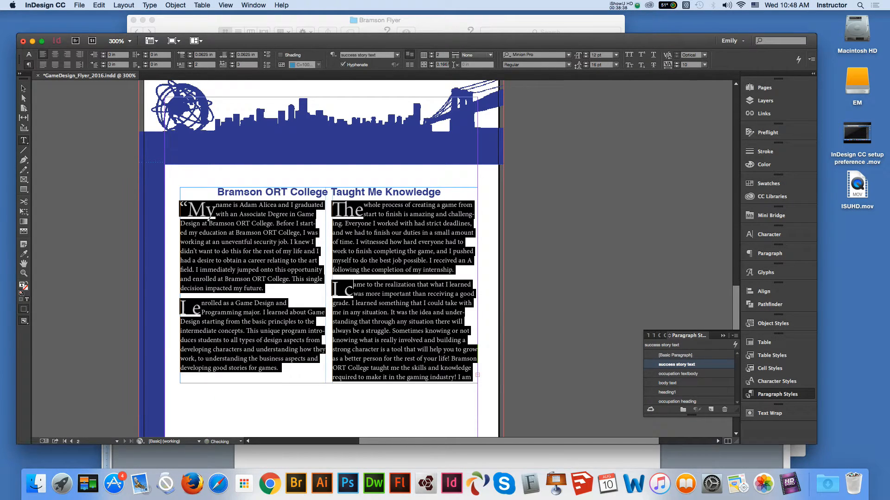
click(362, 313)
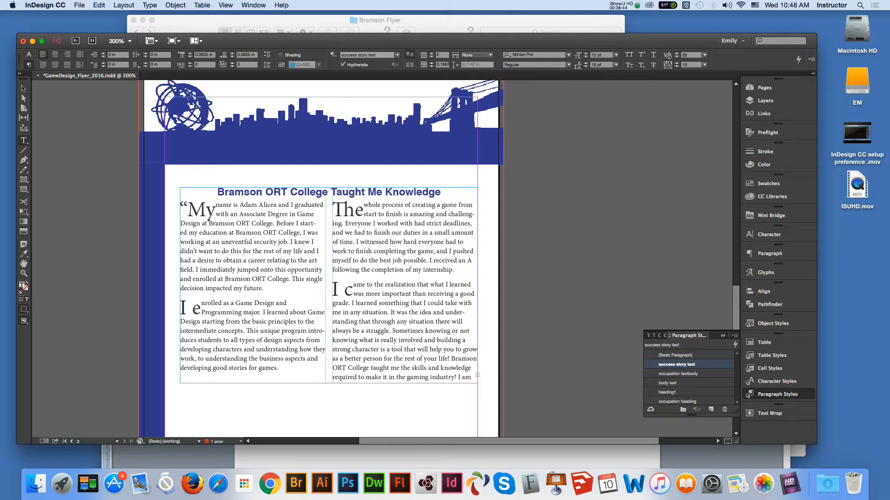
Select the testimonial's opening drop-cap characters and compare their character and paragraph formatting controls.
drag(188, 210, 216, 213)
click(215, 207)
drag(216, 207, 179, 209)
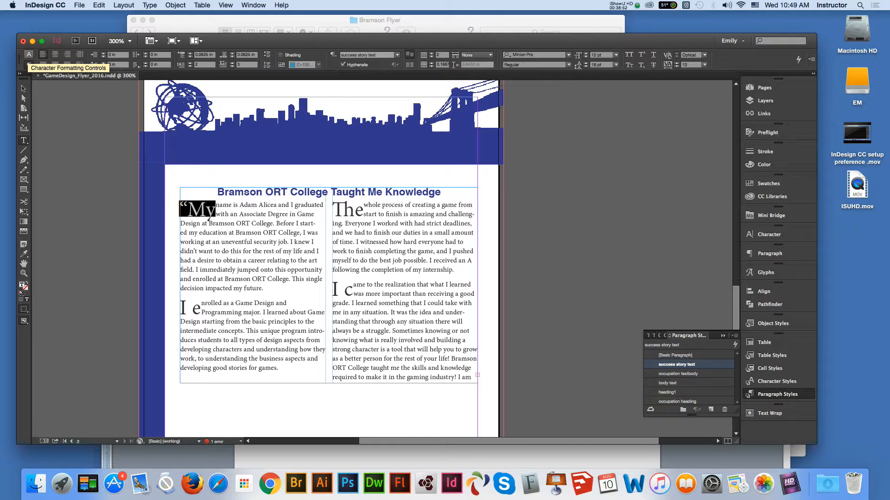
click(29, 55)
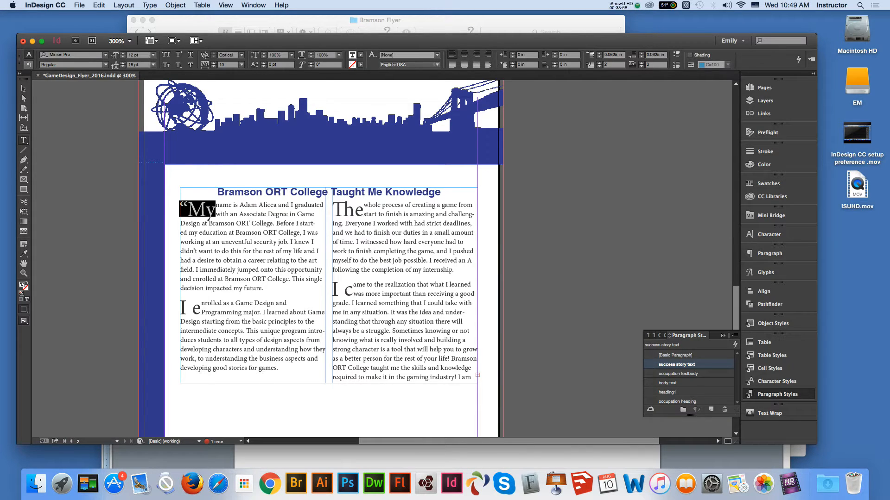
click(29, 65)
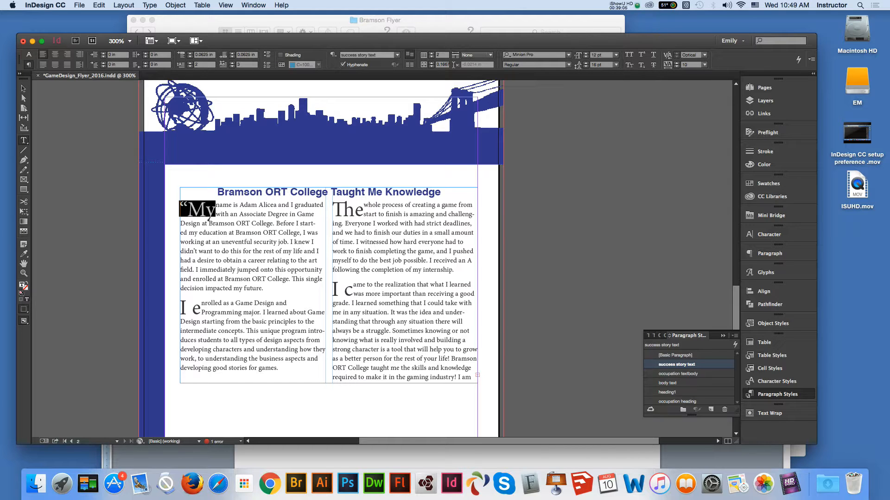
click(29, 54)
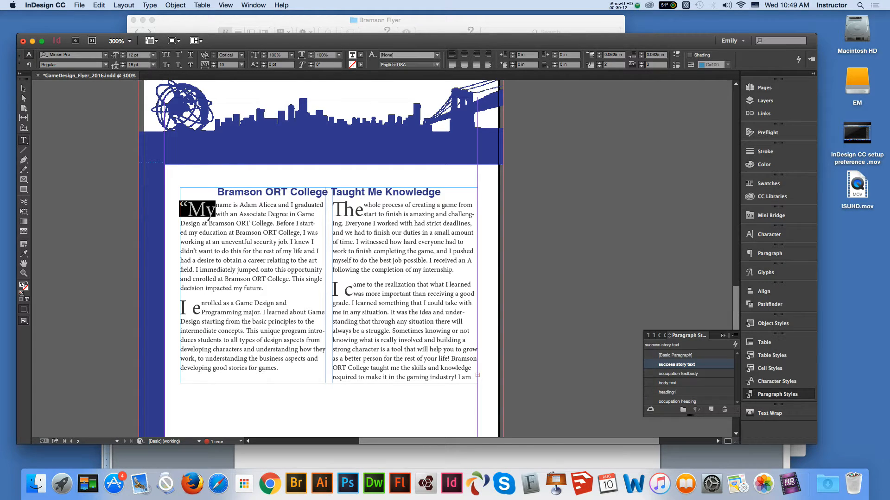
Remove the drop caps from the success story text style by setting their lines and characters to 0.
double_click(677, 365)
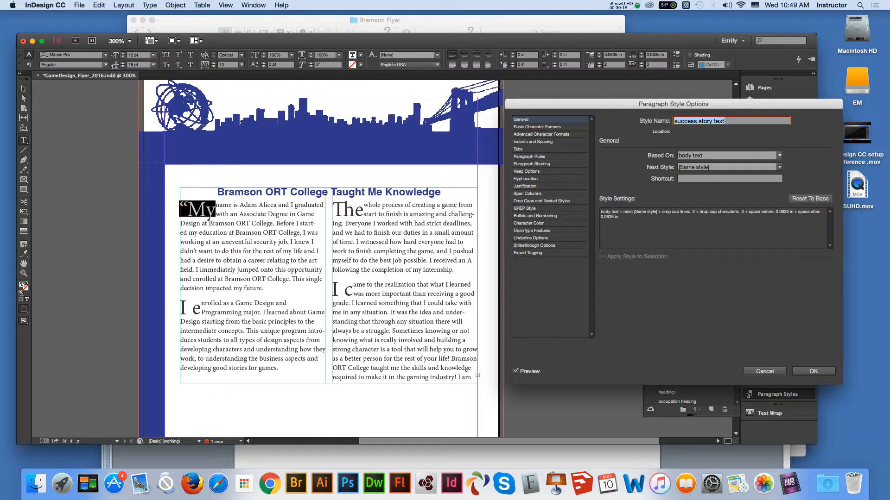
click(529, 156)
click(526, 171)
click(532, 164)
click(527, 172)
click(525, 179)
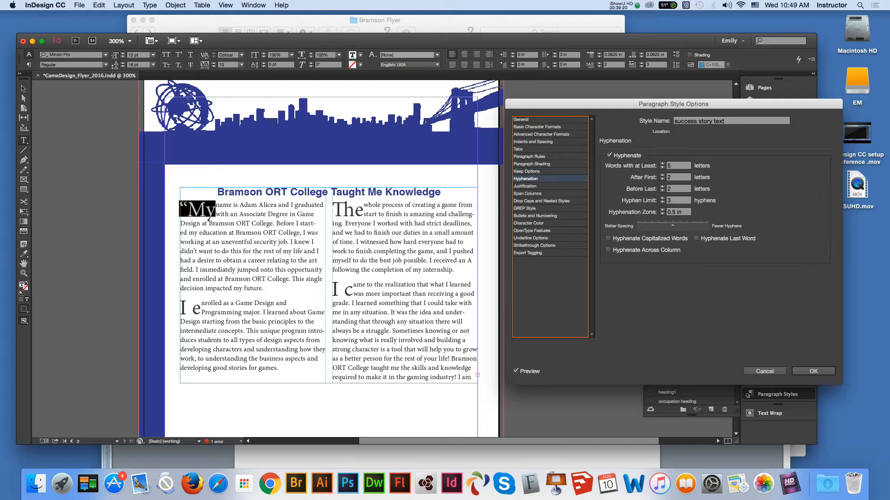
click(524, 186)
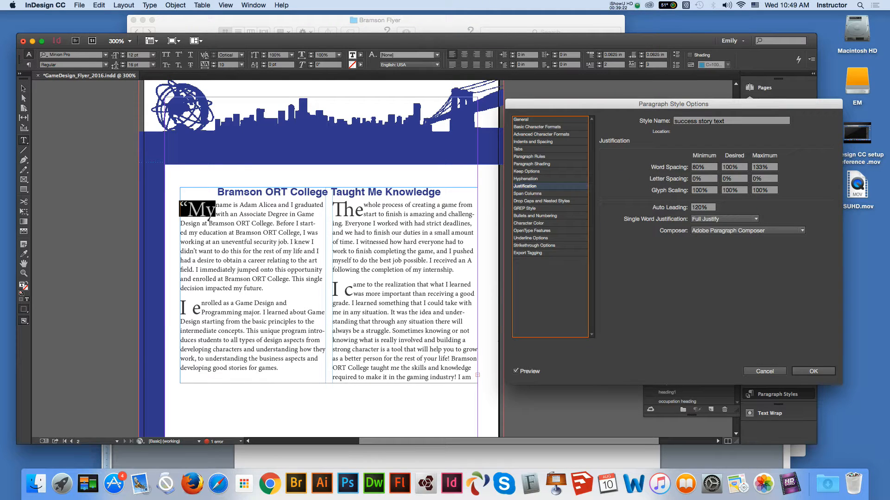
click(527, 194)
click(541, 201)
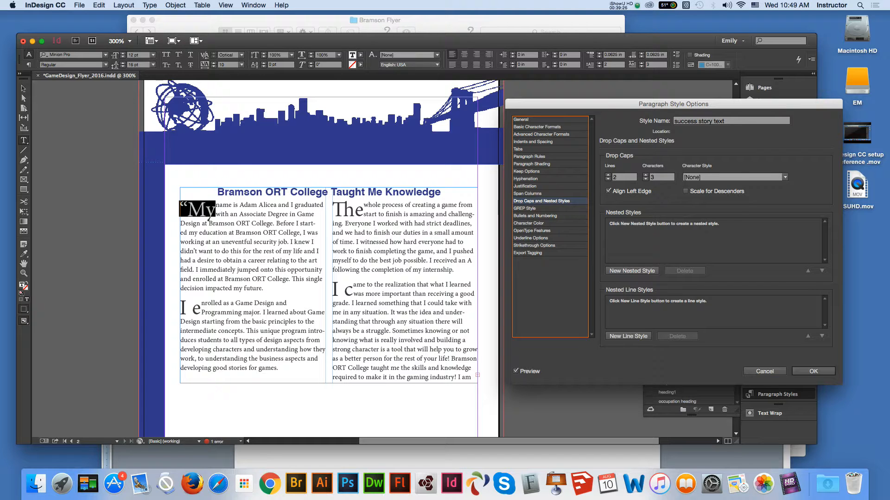
key(Tab)
text(0)
key(Tab)
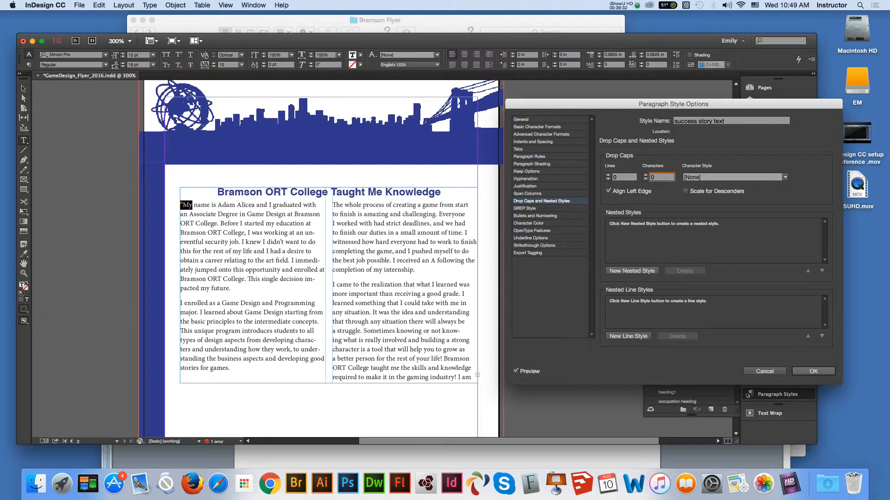
key(Return)
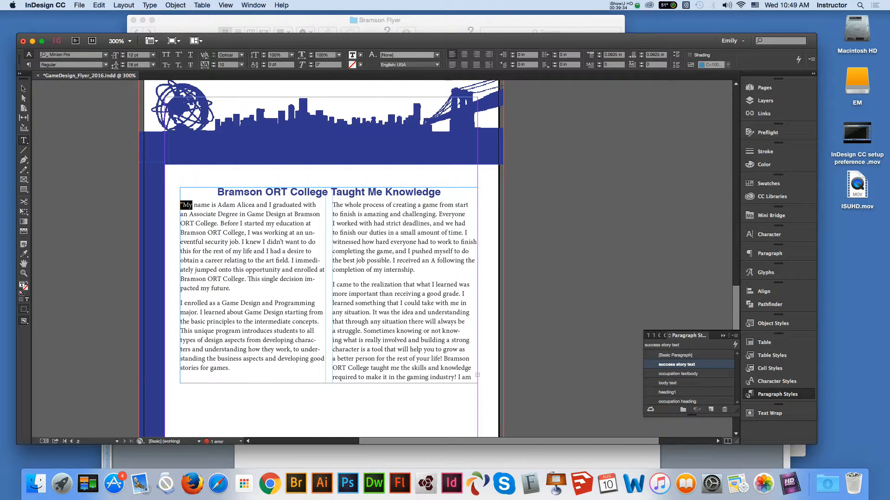
Try a 10 in first-line indent on the entire testimonial body text and undo it.
click(192, 205)
key(super+a)
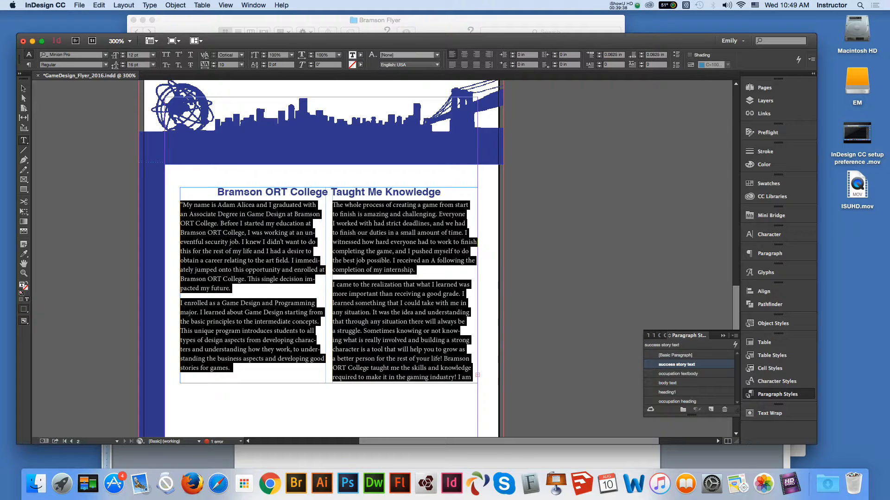
click(28, 64)
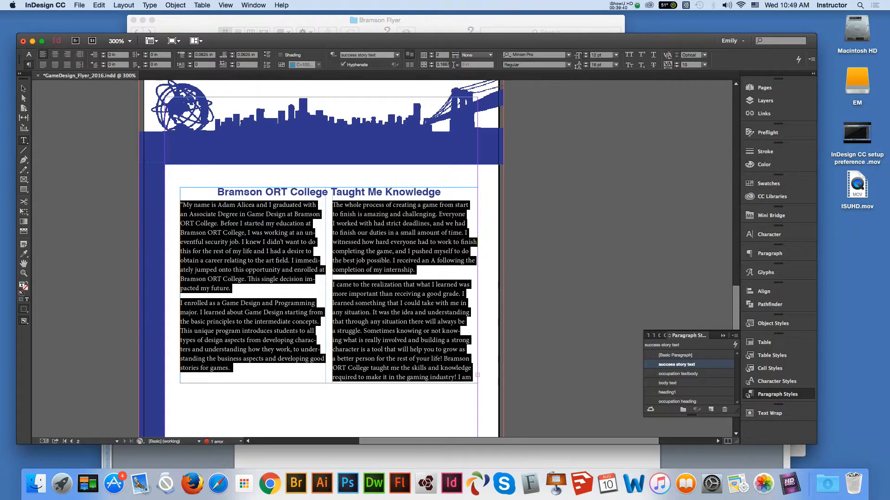
double_click(109, 65)
text(10)
key(Return)
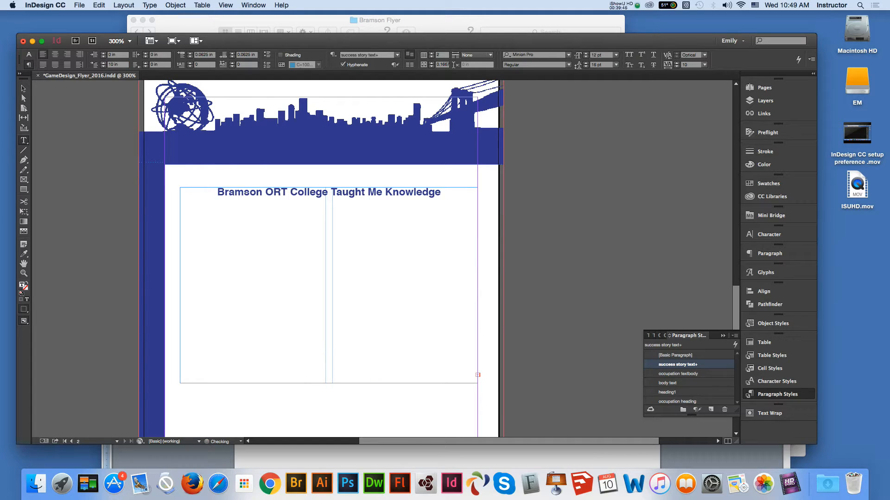
key(super+z)
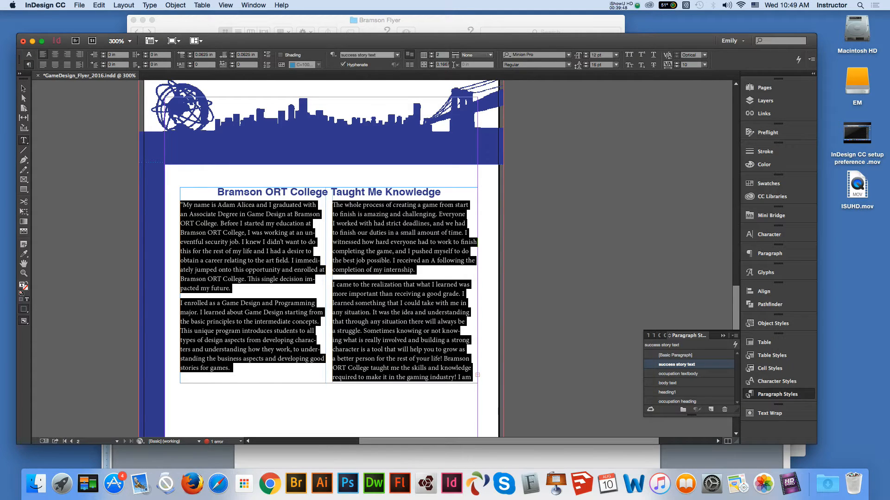
Try a first-line indent of 0.1667 in directly on the testimonial's first paragraph.
click(183, 205)
click(180, 205)
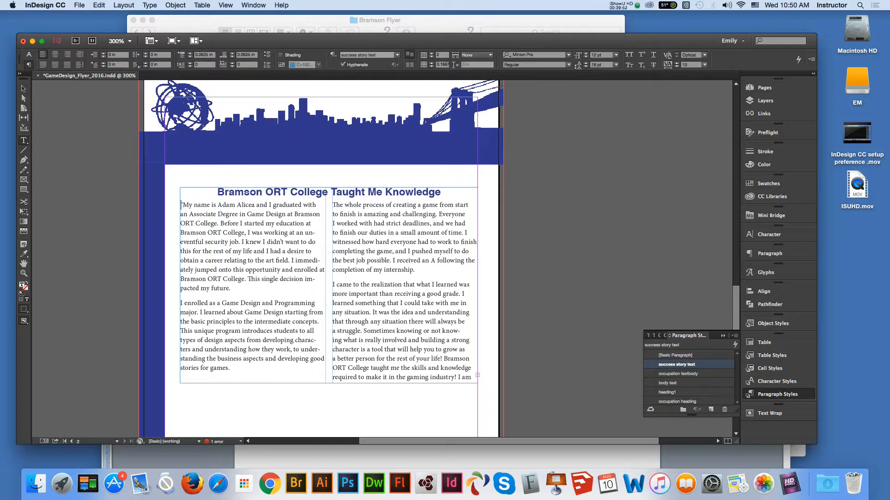
drag(117, 65, 111, 65)
key(Up)
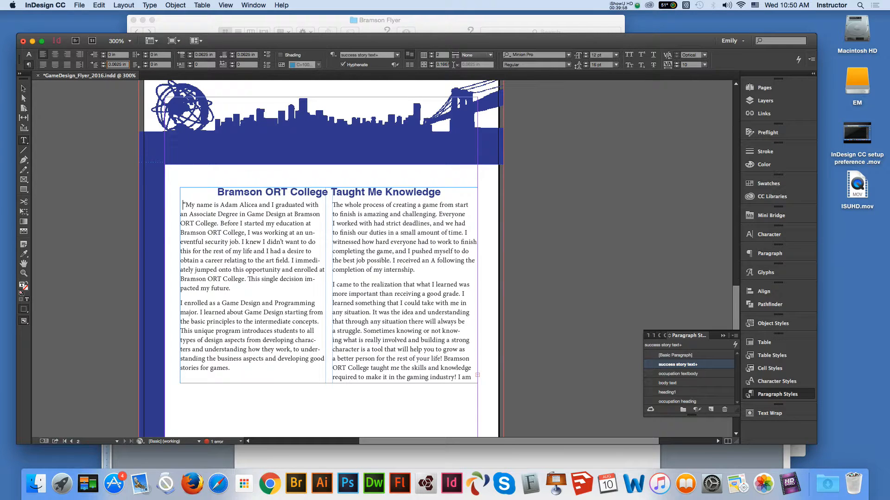
key(Down)
double_click(112, 65)
text(1)
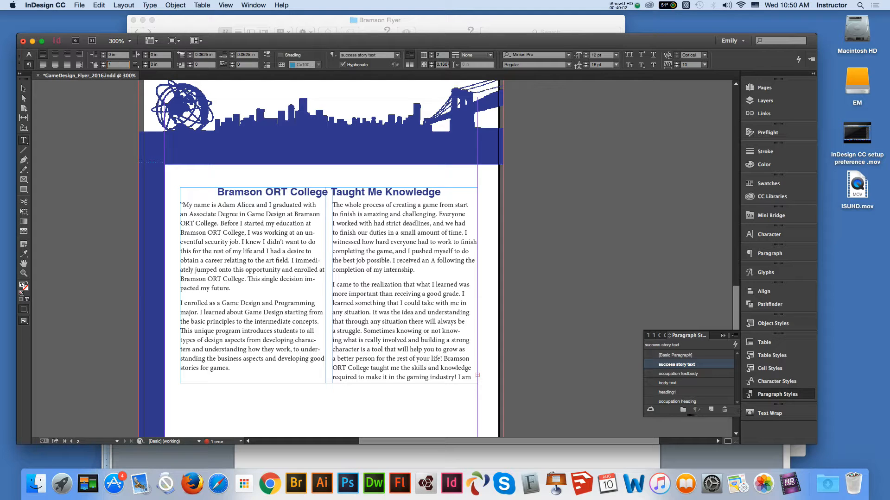
text(2 p)
key(Return)
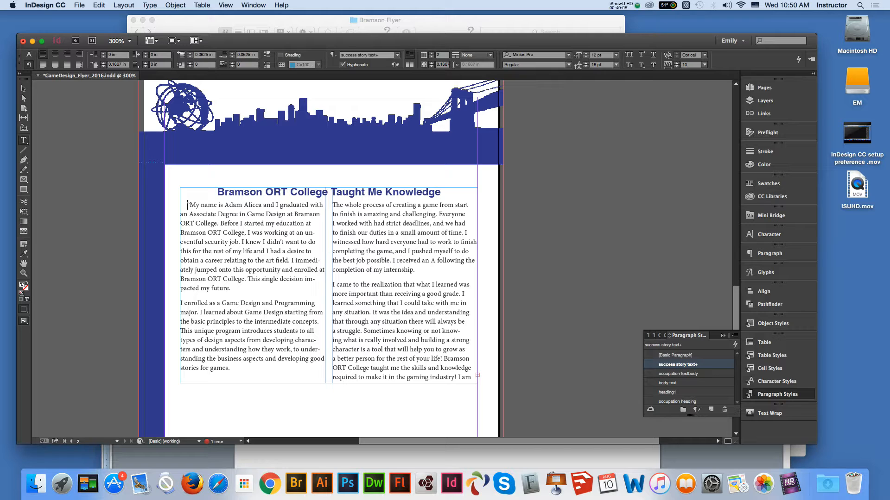
Set the first-line indent of the success story text paragraph style to 1p for all testimonial paragraphs.
drag(187, 205, 471, 378)
click(118, 65)
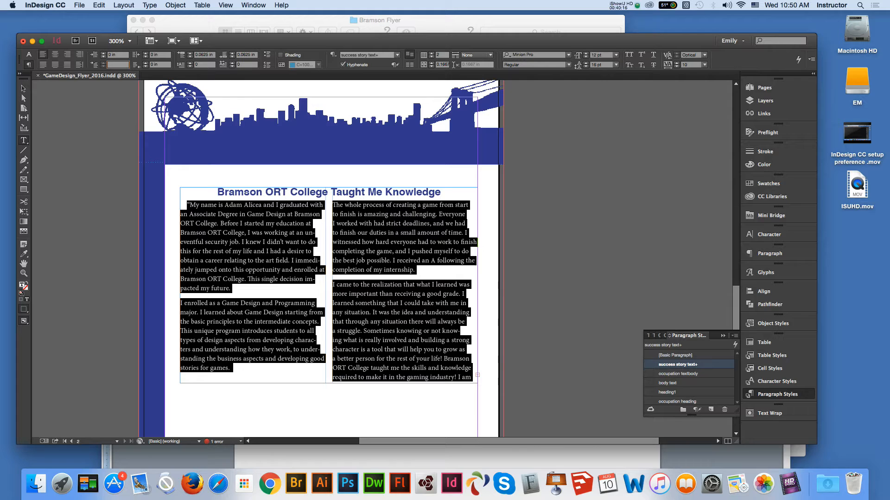
double_click(677, 365)
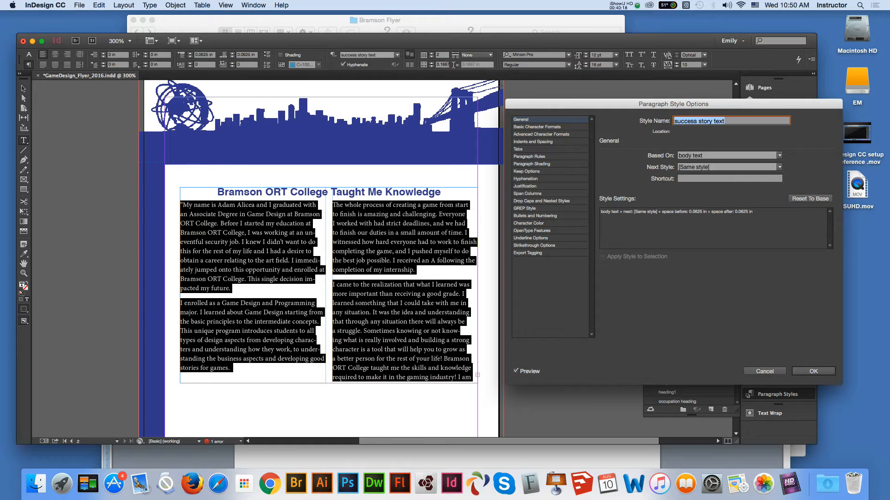
click(537, 127)
click(542, 135)
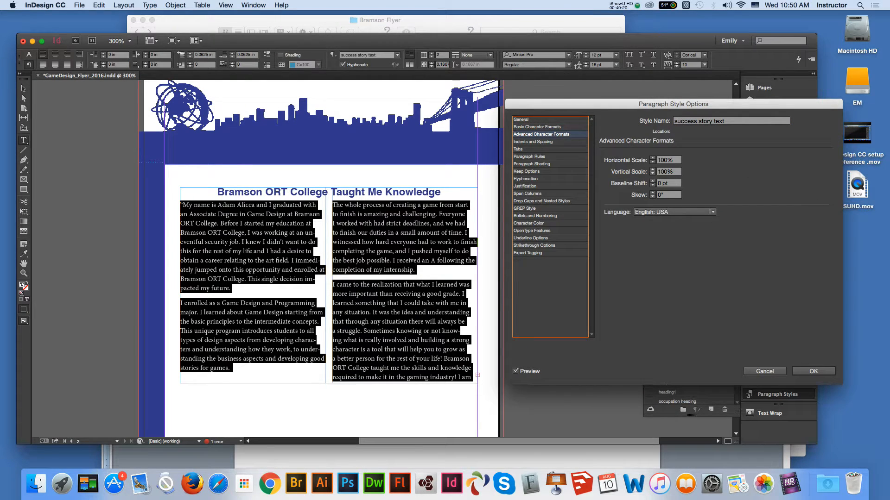
click(533, 142)
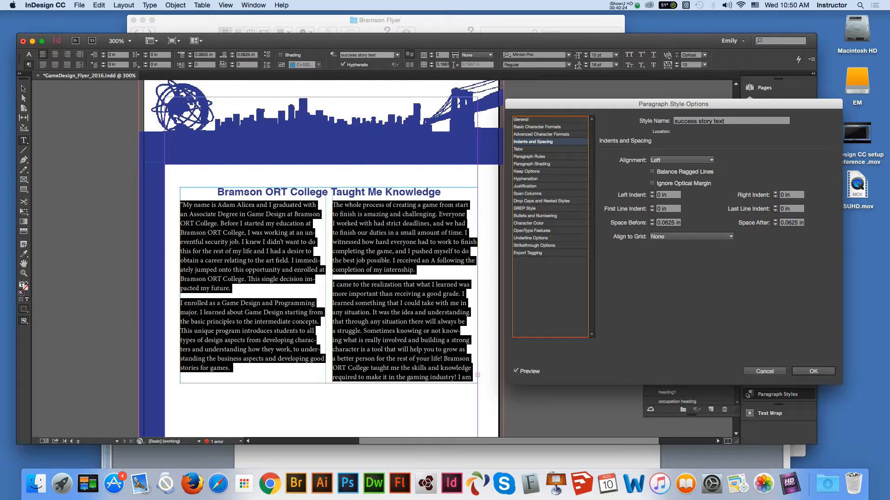
double_click(662, 209)
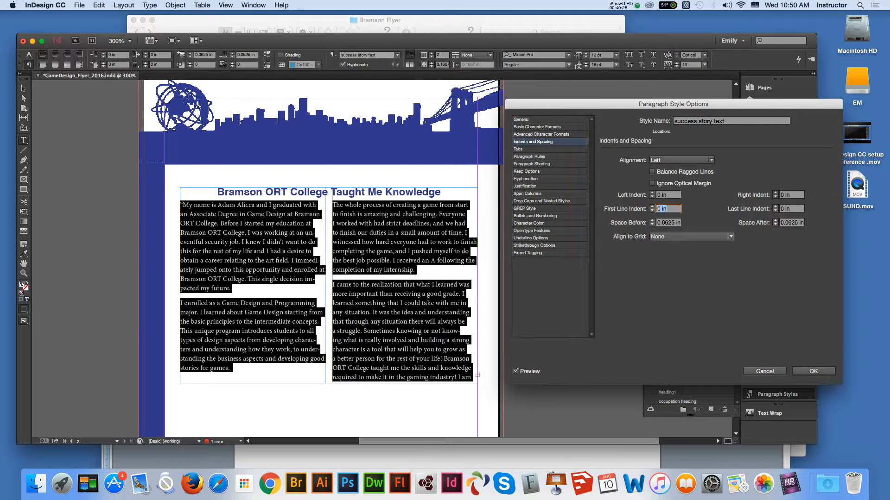
text(1p)
key(Return)
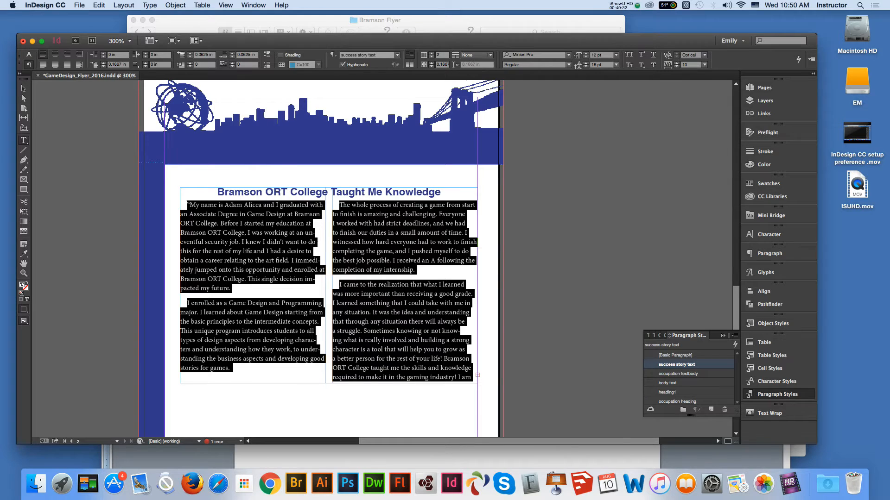
click(271, 270)
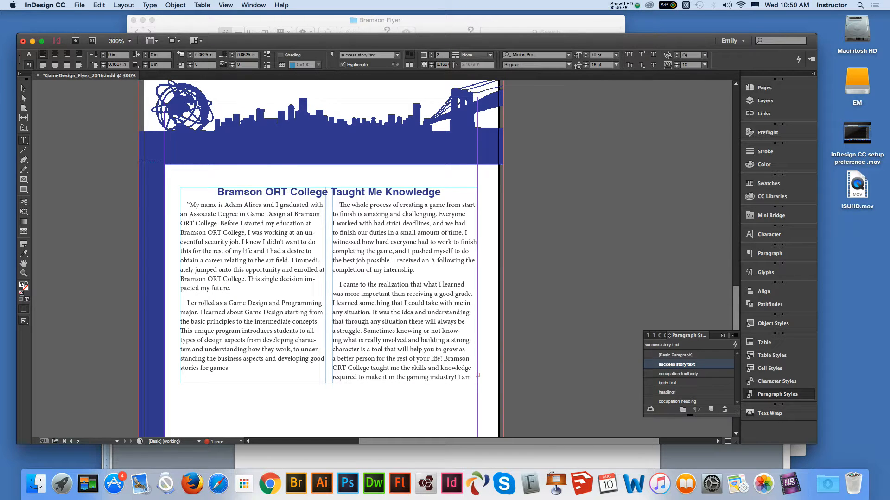
Delete the sentences "It was the idea and understanding… a struggle." and "I am glad that I found my path at Bramson ORT!" from the last paragraph.
drag(373, 312, 363, 331)
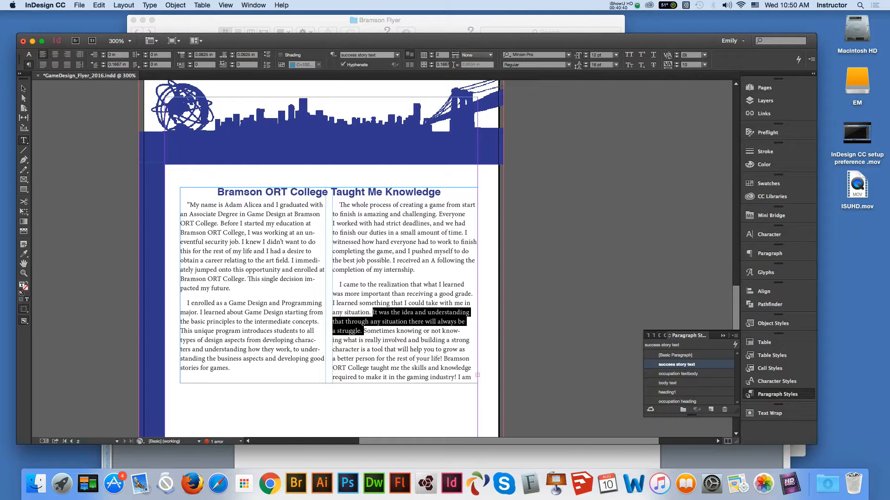
key(BackSpace)
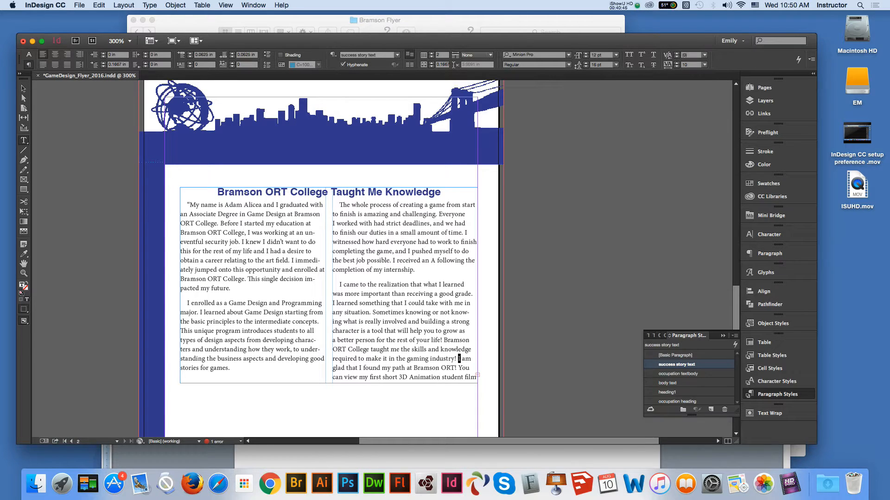
drag(459, 358, 456, 368)
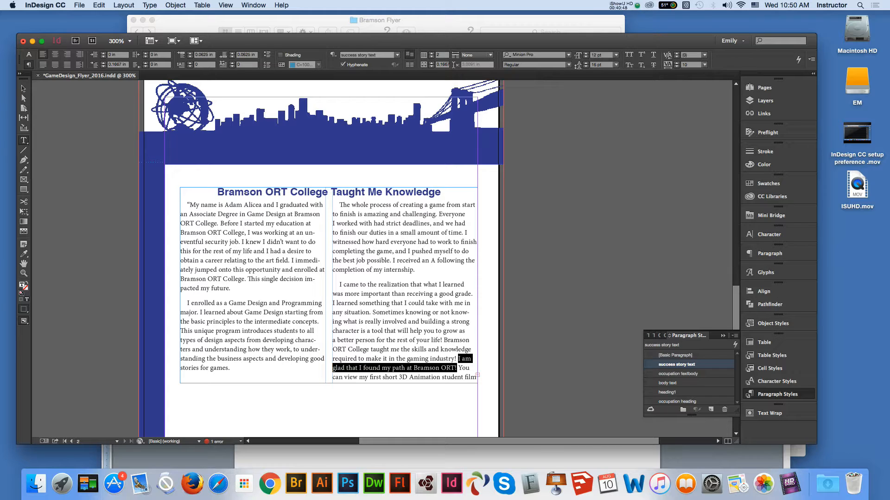
key(BackSpace)
Delete the closing sentence about viewing the 3D Animation student film and put the author's signature on its own line.
drag(458, 359, 474, 377)
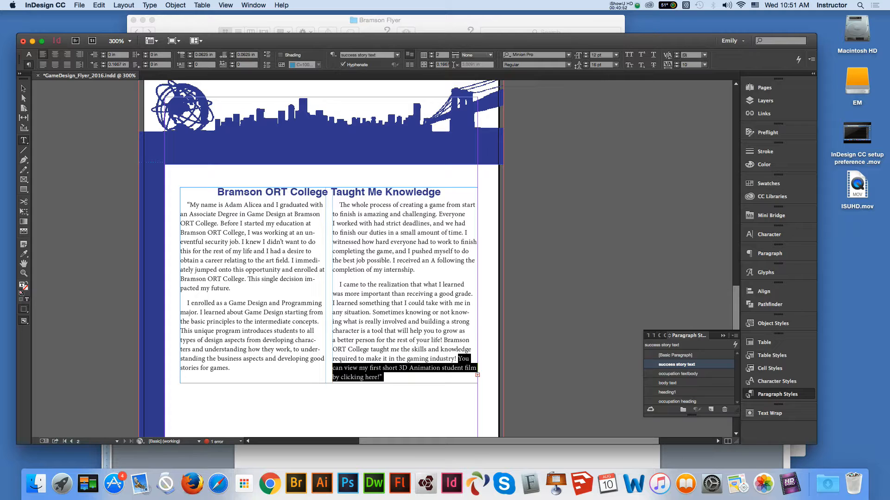
key(BackSpace)
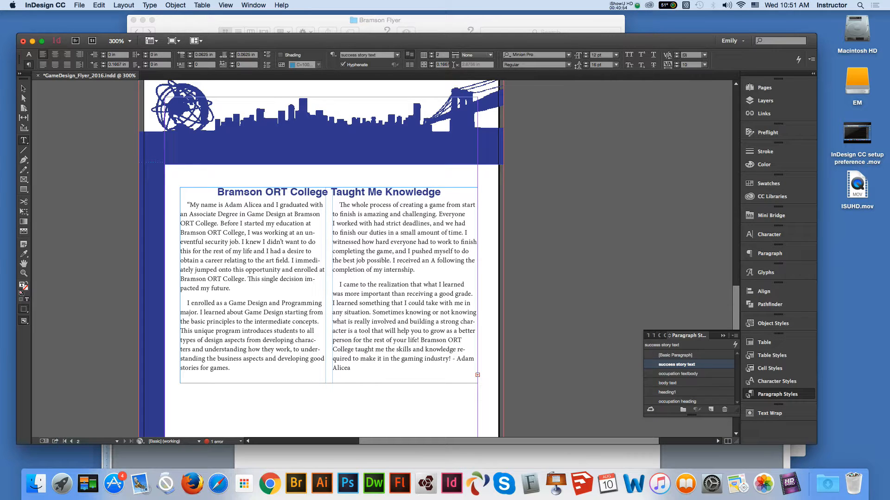
key(Return)
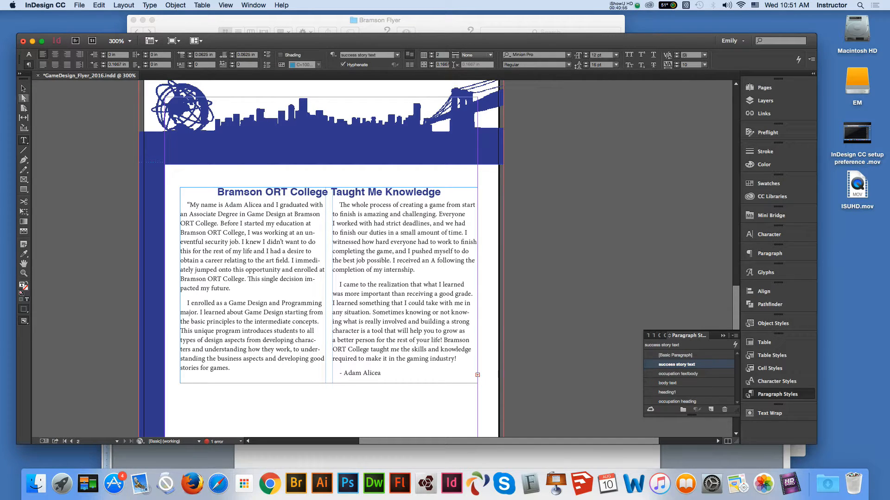
Extend the testimonial text frame's lower edge until the "Game Design & Programming, 2013" line fits, making it about 4.84 in high.
key(Escape)
mouse_move(328, 383)
mouse_down()
mouse_move(328, 403)
mouse_move(328, 394)
mouse_up()
click(395, 419)
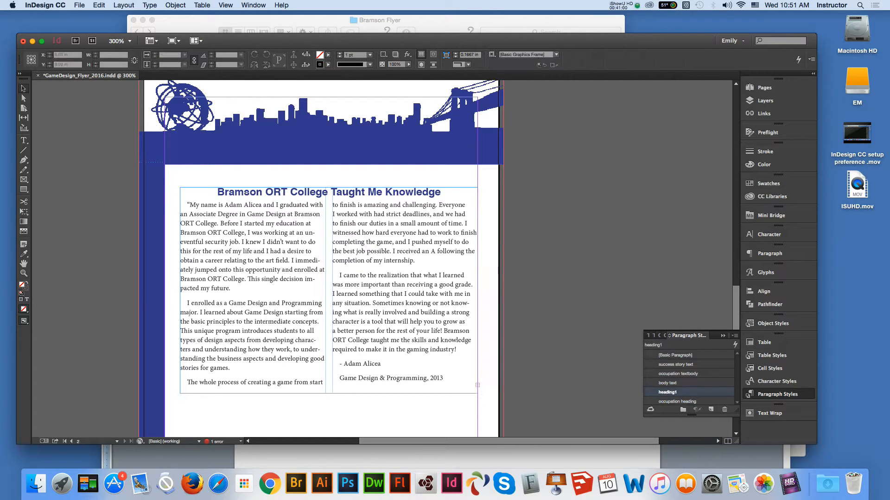
Nudge the testimonial text frame up slightly towards the blue banner and save the document.
click(391, 325)
key(Up)
key(Up)
key(Up)
key(Up)
key(Up)
key(Up)
key(Up)
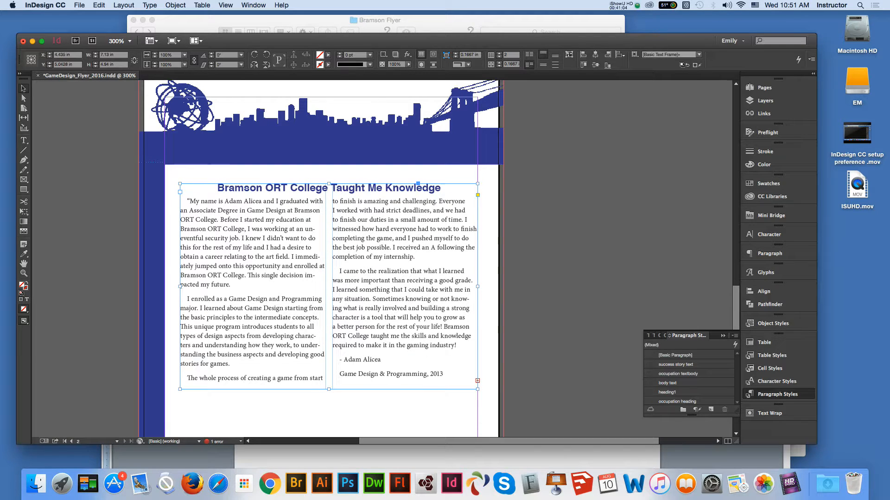
key(super+s)
Try adding equal inset spacing on all four sides of the testimonial text frame.
key(super+minus)
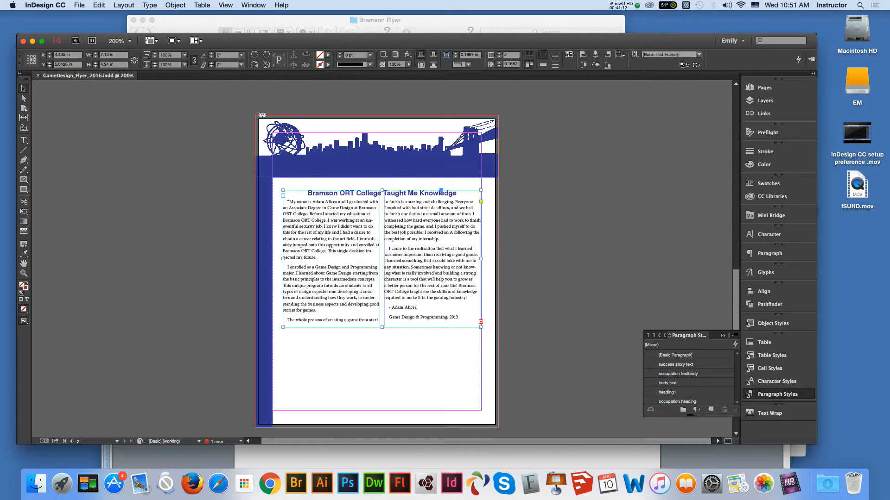
right_click(361, 198)
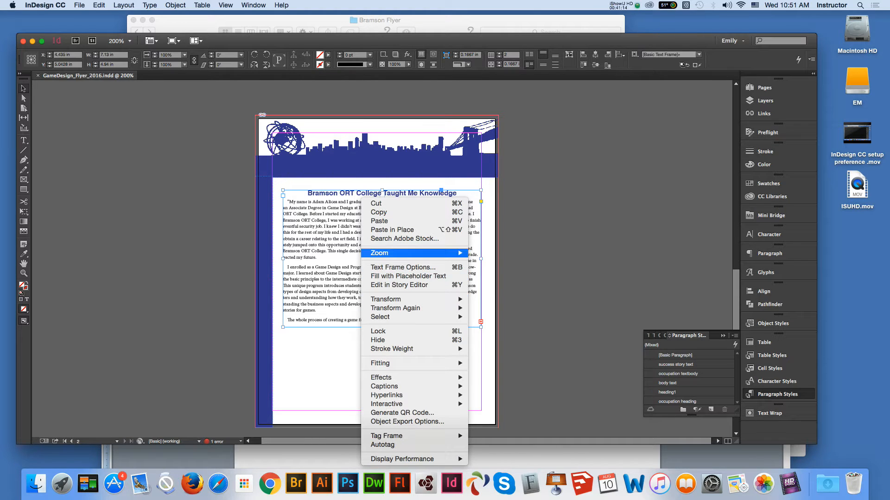
mouse_move(394, 300)
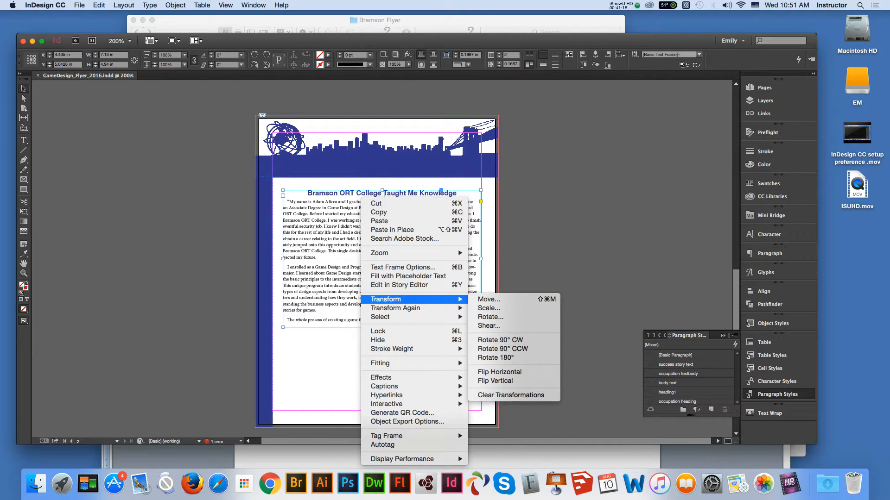
click(402, 267)
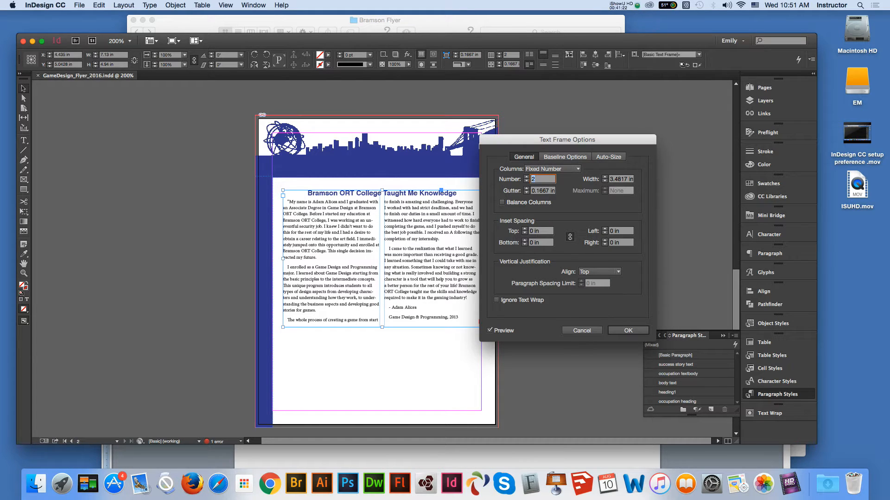
click(524, 228)
click(524, 229)
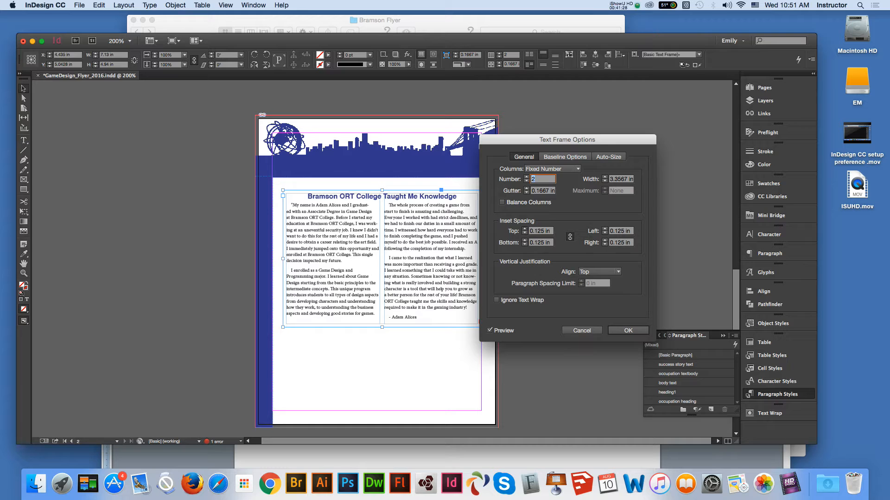
key(Return)
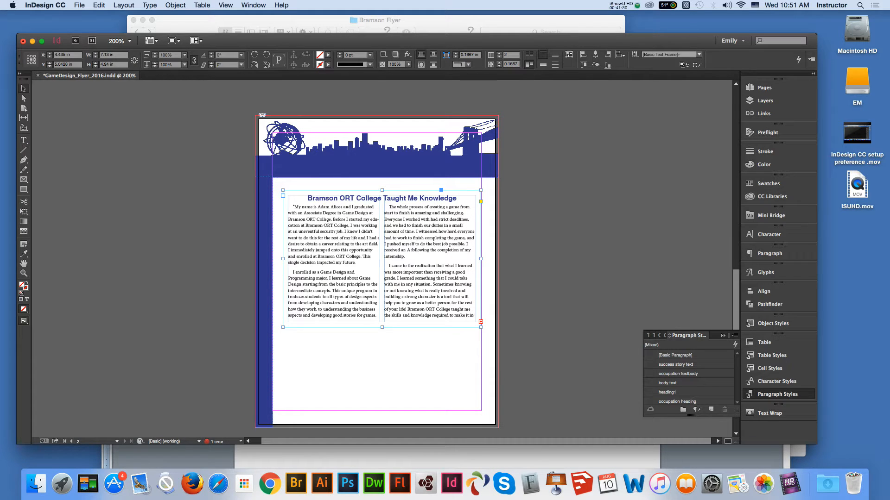
Review the success story text paragraph style's character, indent, rule, shading, keep and hyphenation settings.
click(24, 274)
click(376, 264)
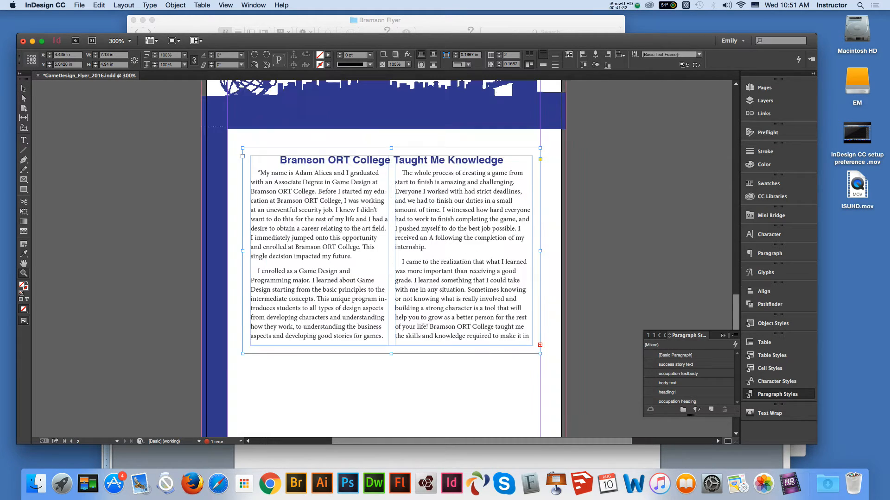
key(t)
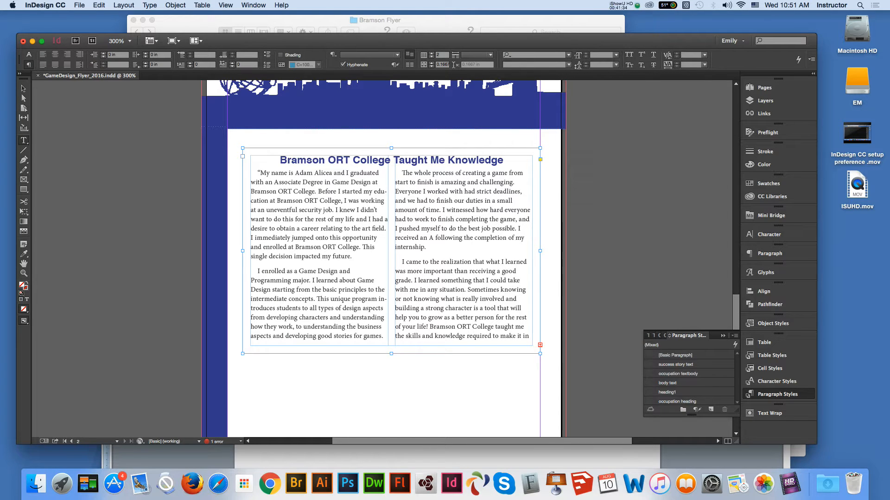
click(340, 210)
click(341, 210)
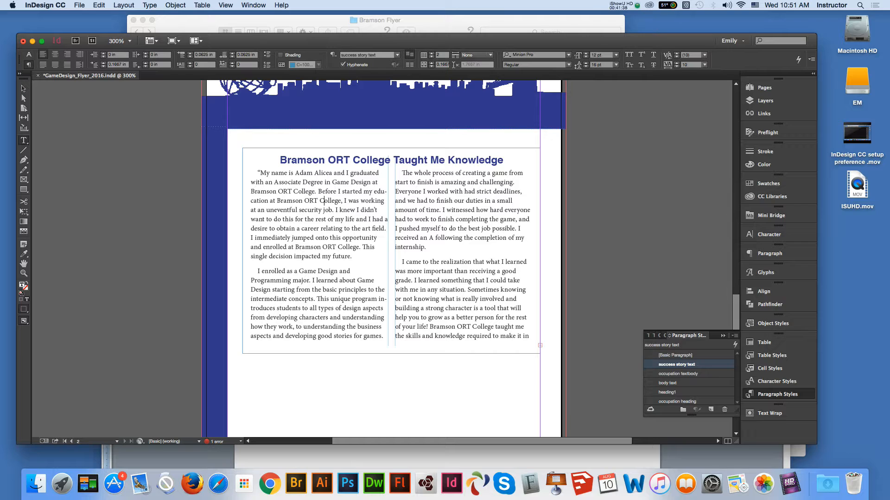
click(24, 88)
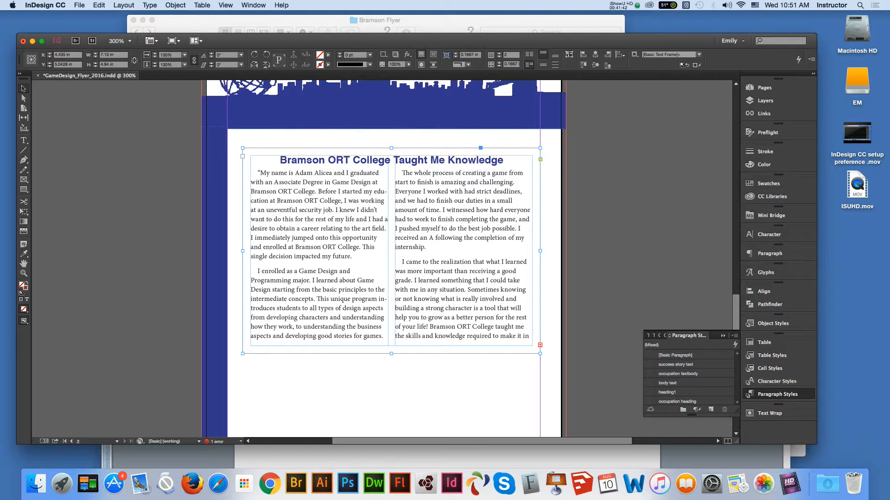
double_click(676, 365)
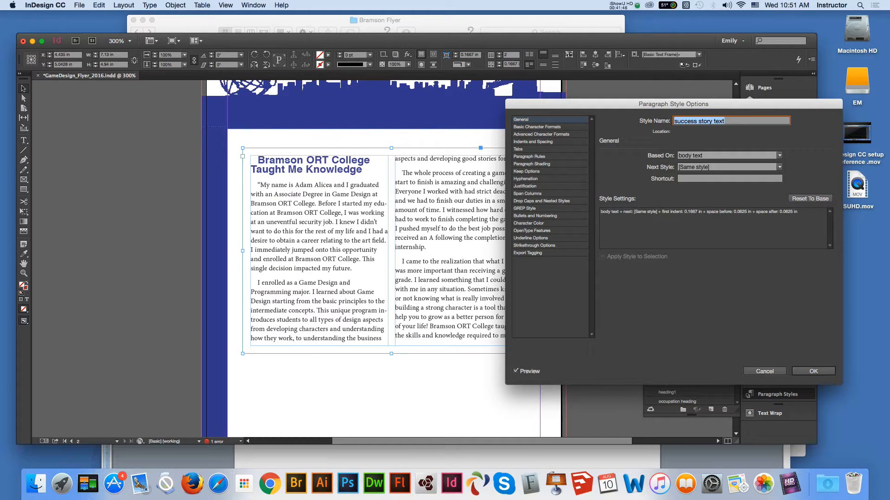
click(536, 127)
click(541, 134)
click(533, 142)
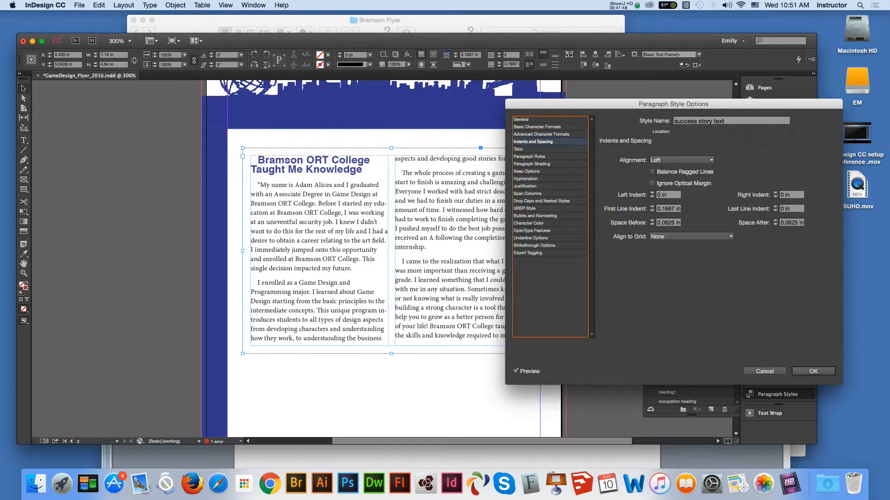
click(518, 149)
click(530, 157)
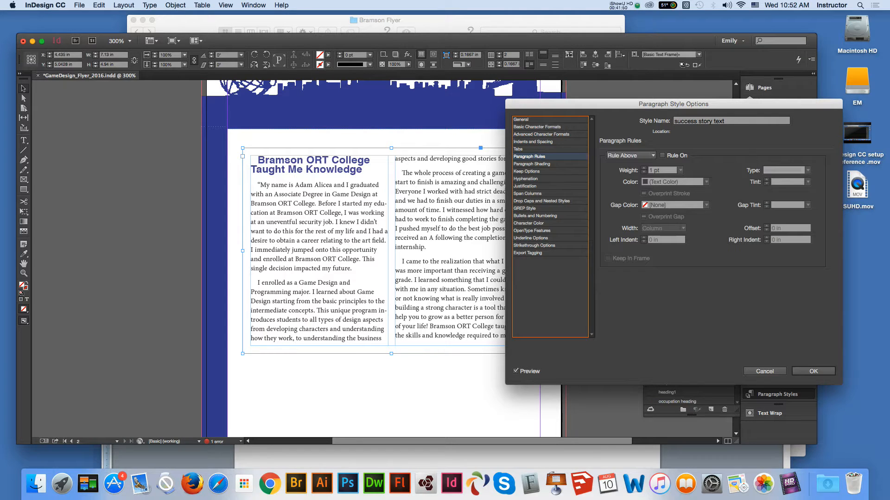
click(531, 164)
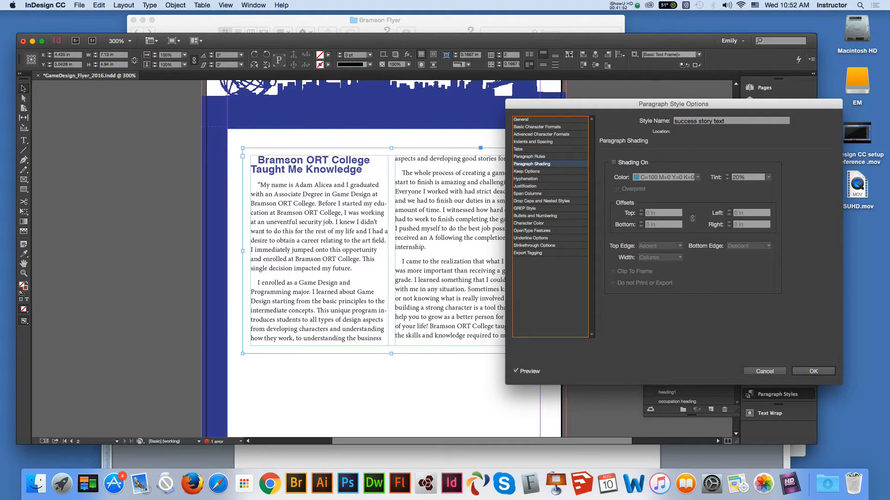
click(527, 172)
click(526, 179)
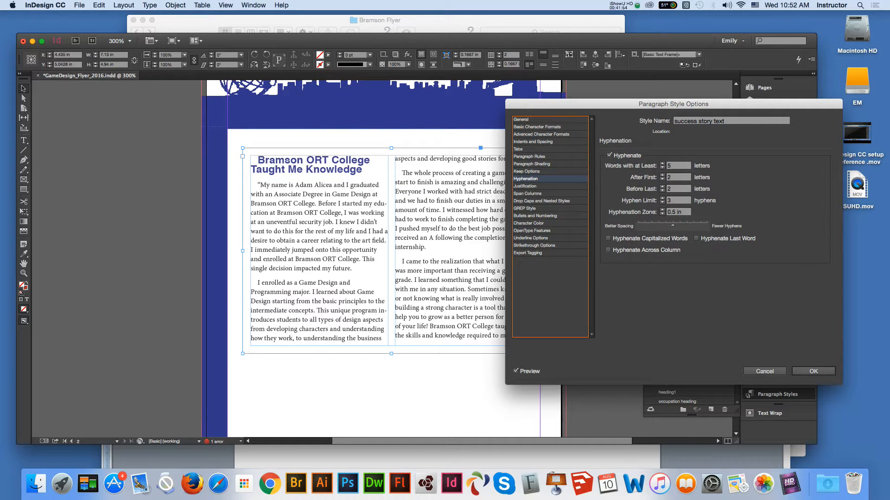
Try toggling Hyphenate Last Word in the success story text style, recheck its indents and advanced character formats, and accept the options.
click(696, 238)
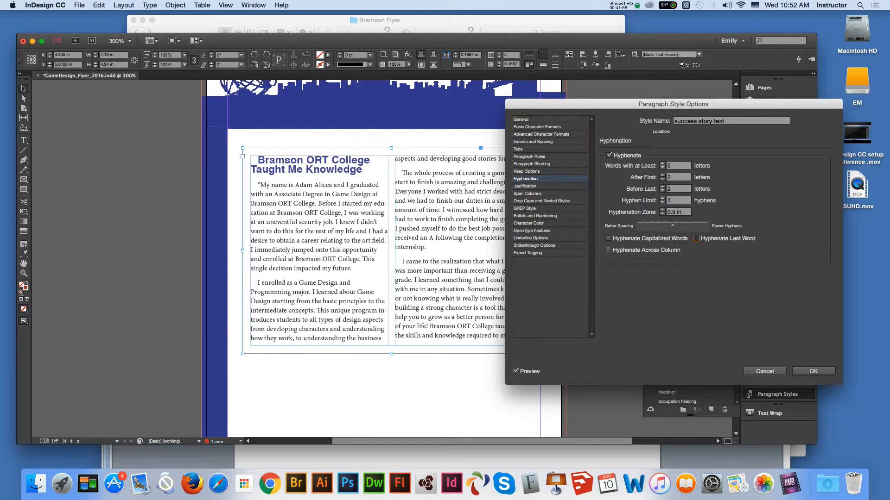
click(696, 239)
click(696, 238)
click(532, 142)
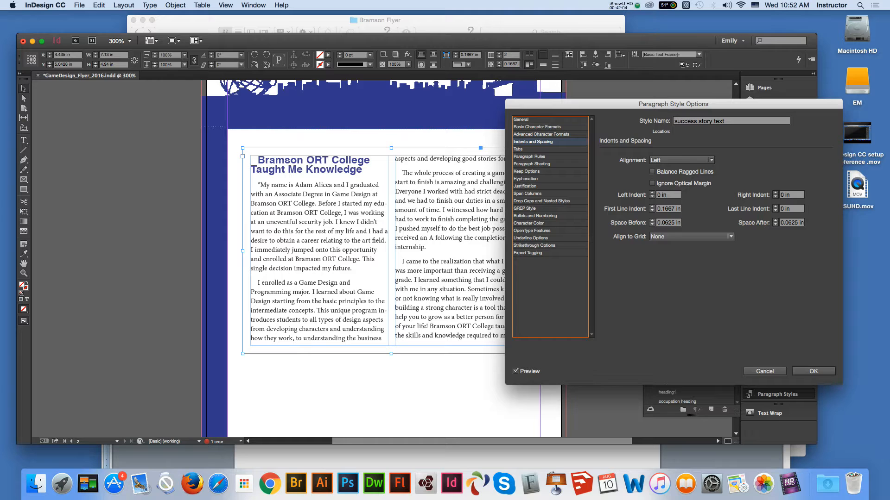
click(541, 134)
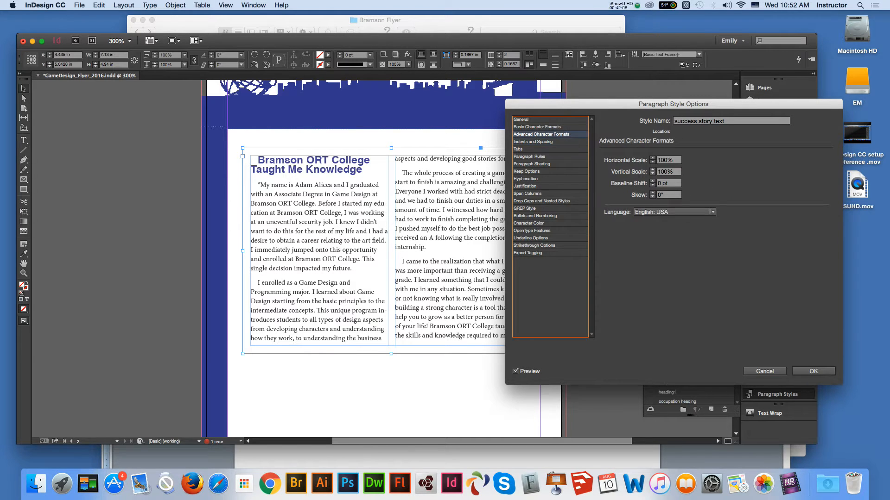
key(Return)
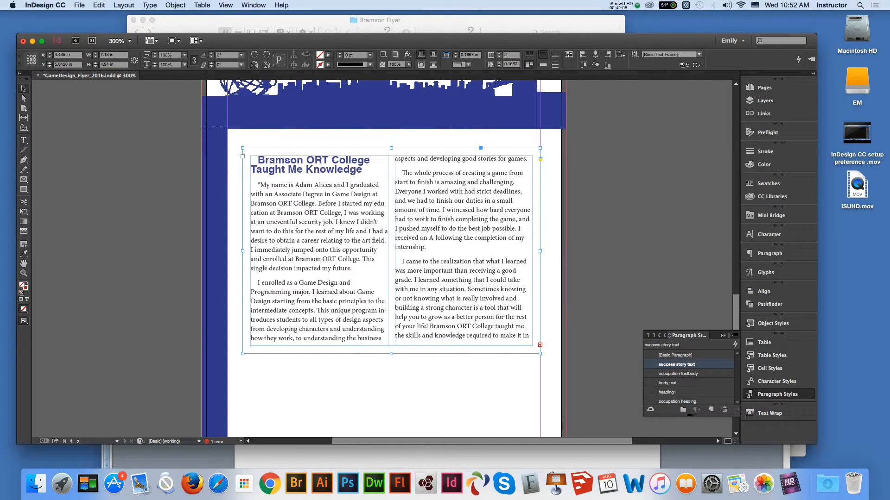
Try filling the testimonial text frame with the purple_bar swatch.
right_click(286, 200)
mouse_move(324, 308)
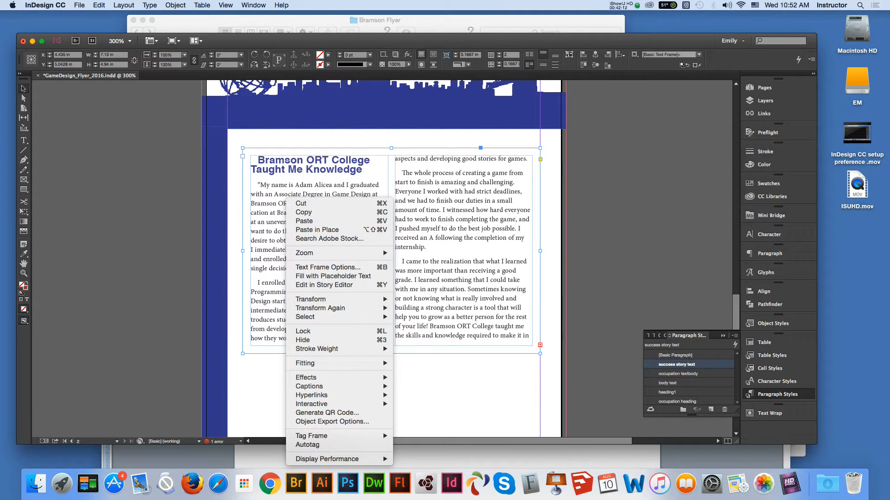
key(Escape)
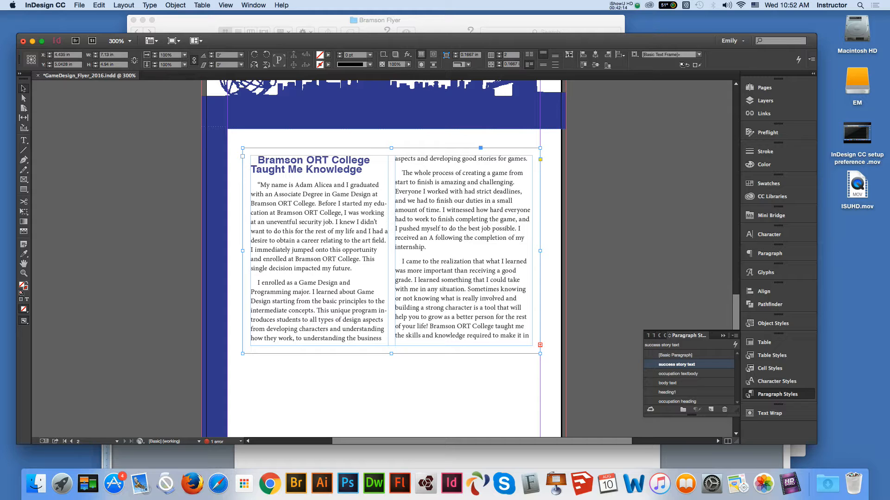
click(328, 55)
drag(327, 121, 328, 129)
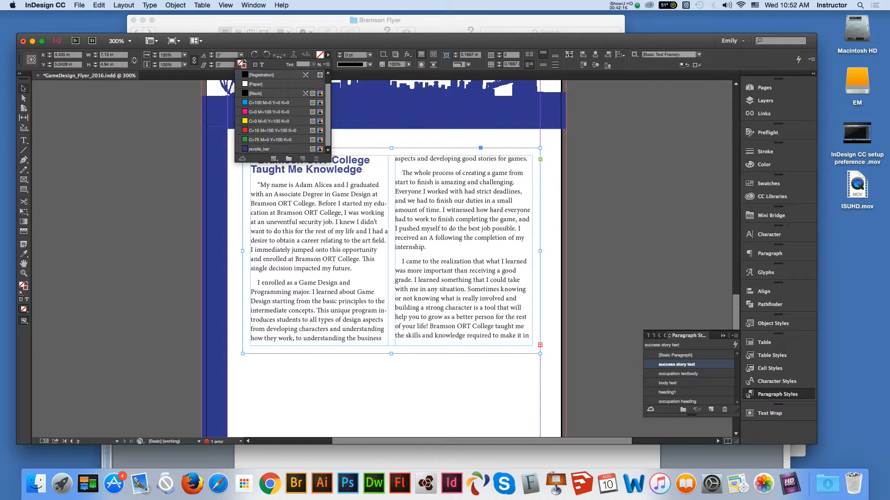
click(279, 149)
key(Escape)
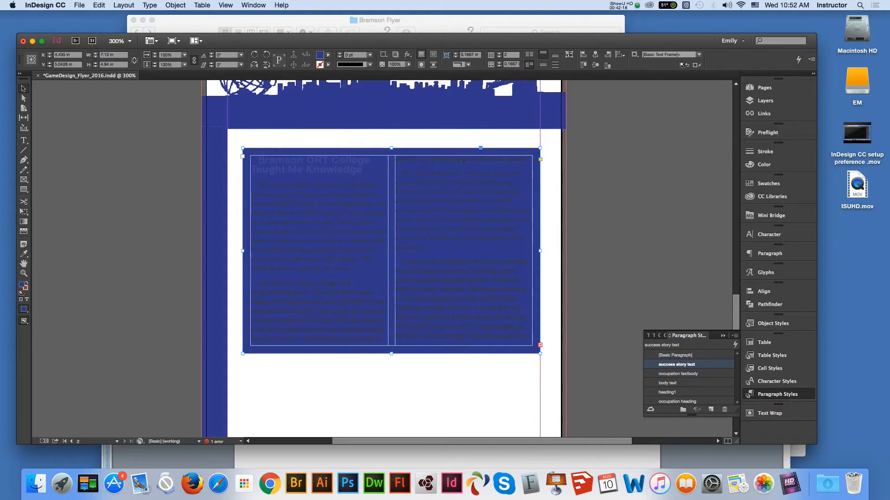
Set the opacity of the testimonial frame's fill alone to 10%.
click(395, 54)
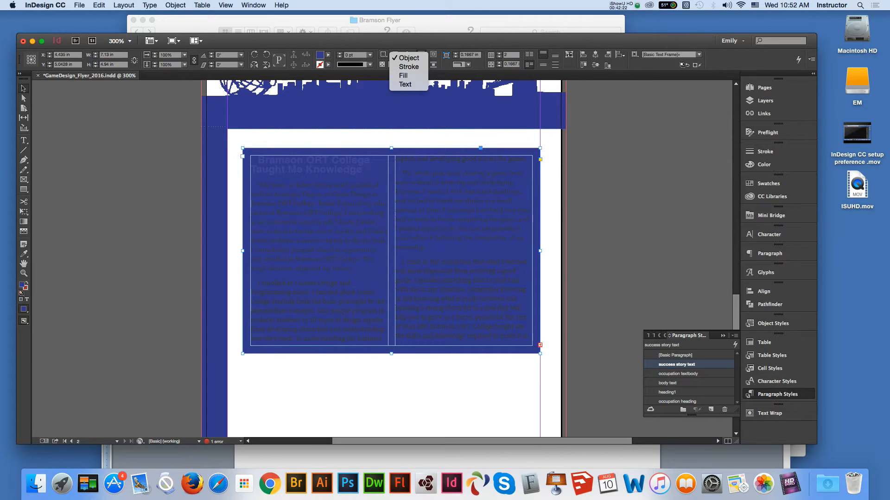
click(403, 76)
click(408, 65)
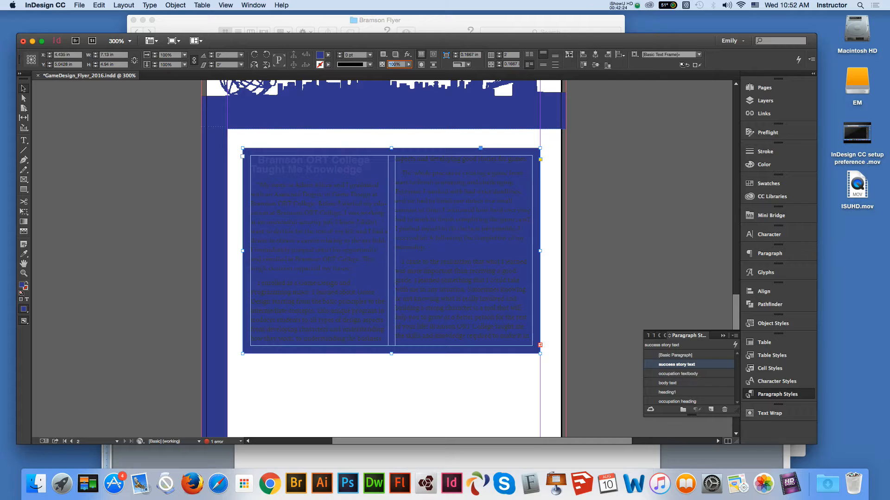
text(10)
key(Return)
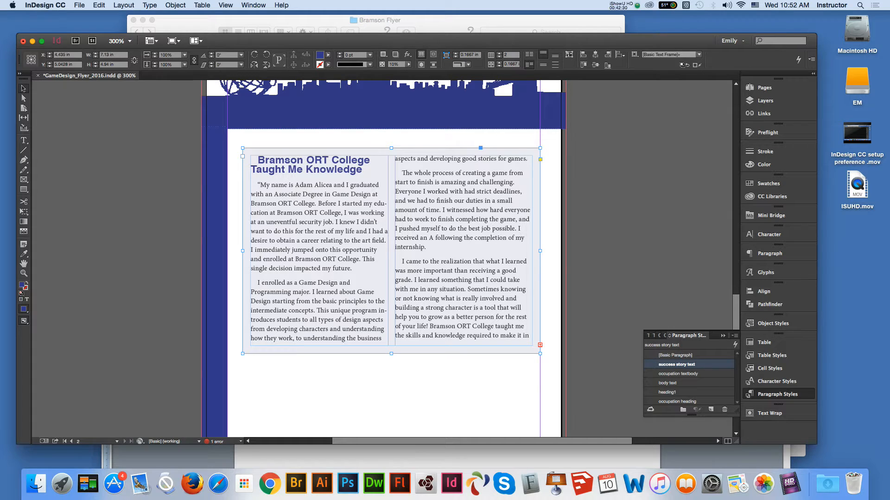
Undo the fill opacity, fill colour, paragraph style and inset spacing changes on the testimonial frame, and deselect it.
key(super+z)
key(super+z)
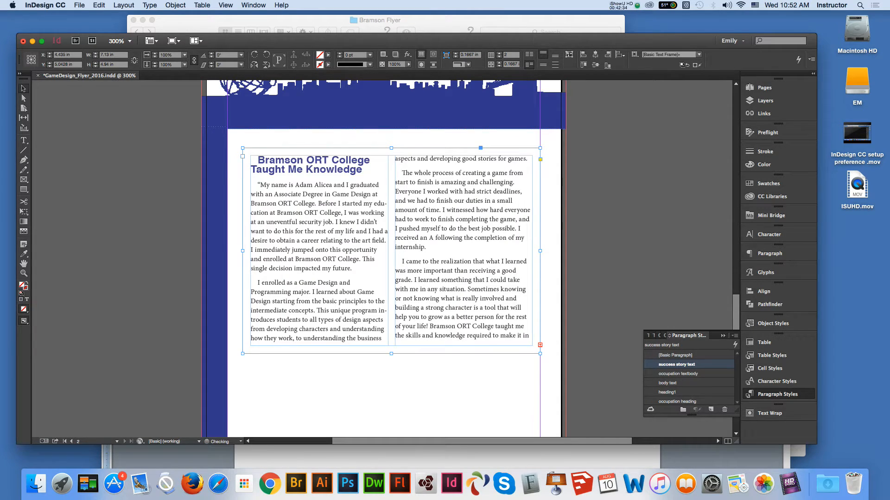
key(super+z)
key(super+shift+a)
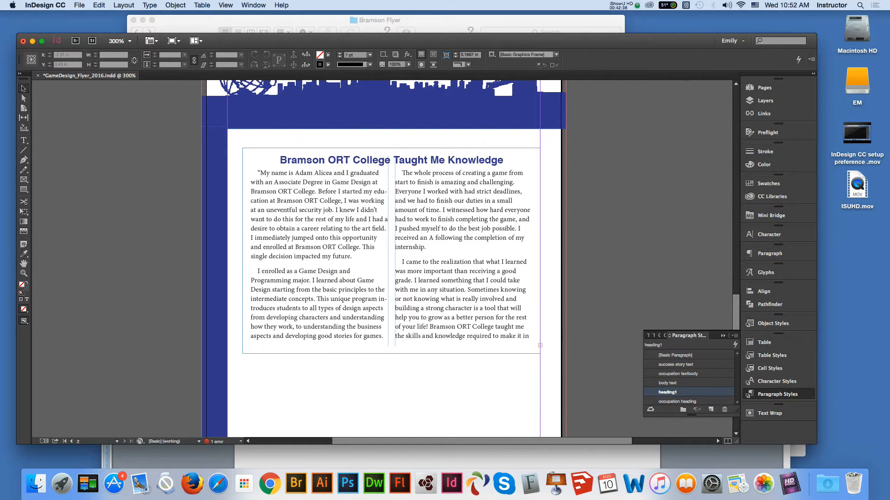
click(324, 217)
key(super+z)
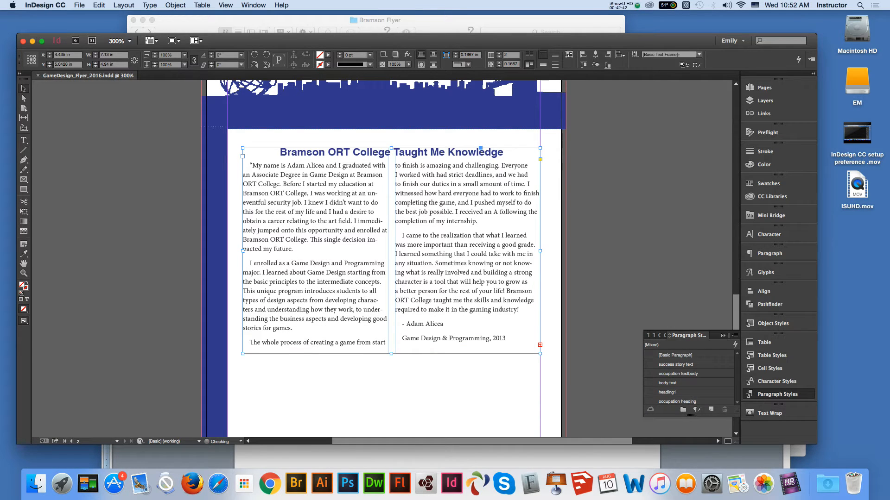
key(shift+super+a)
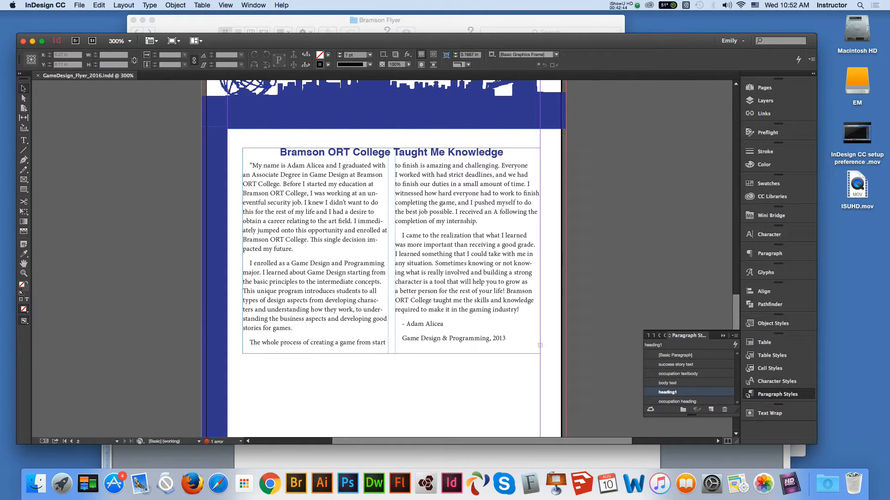
Try joining the "Game Design & Programming, 2013" line to the signature line above, then restore the line break.
click(463, 319)
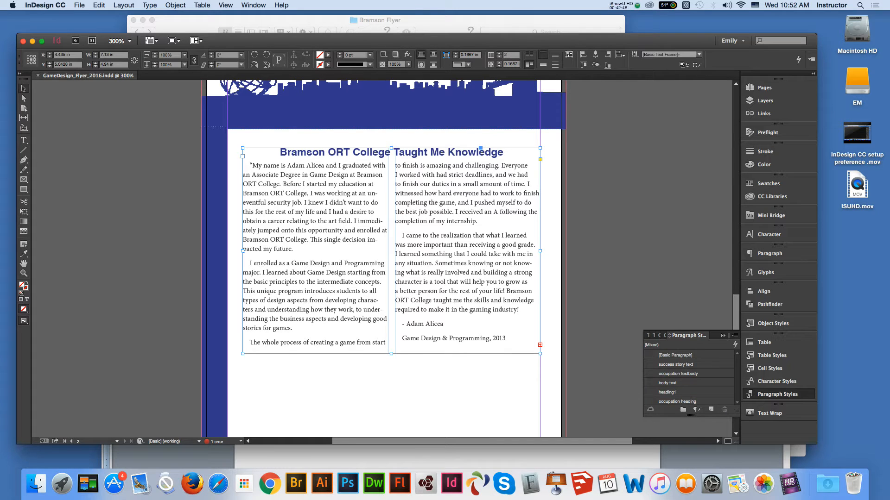
key(t)
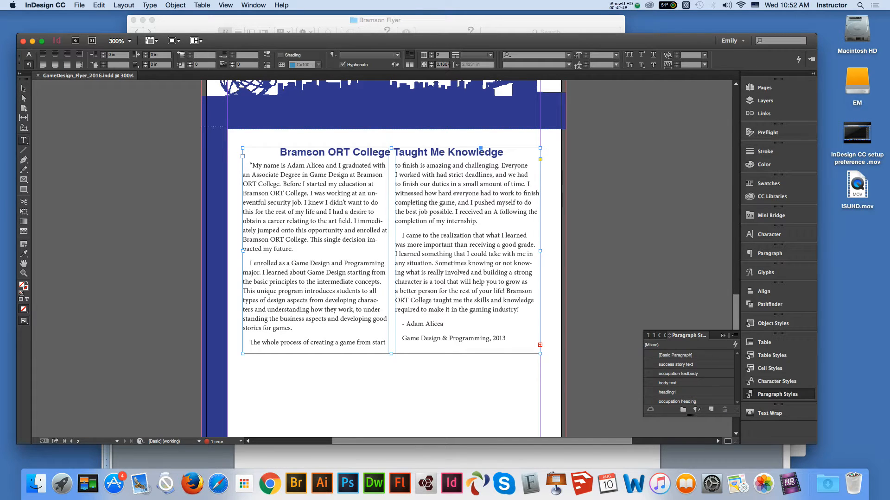
click(506, 338)
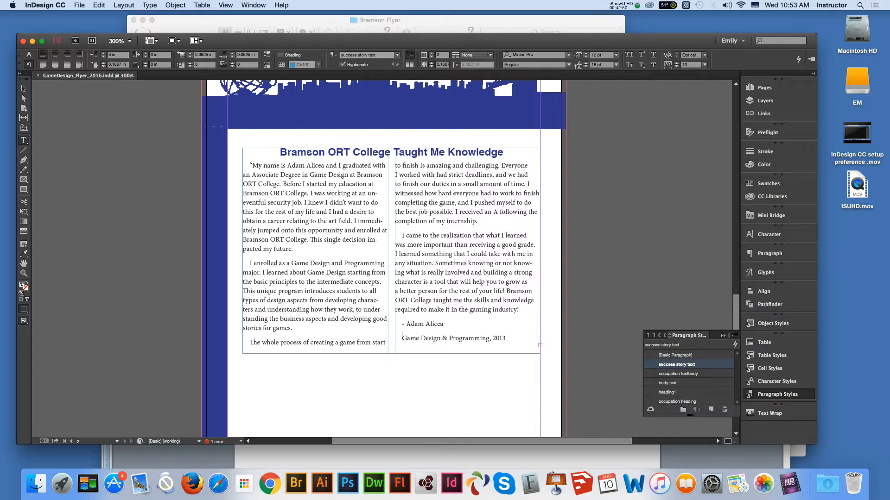
key(BackSpace)
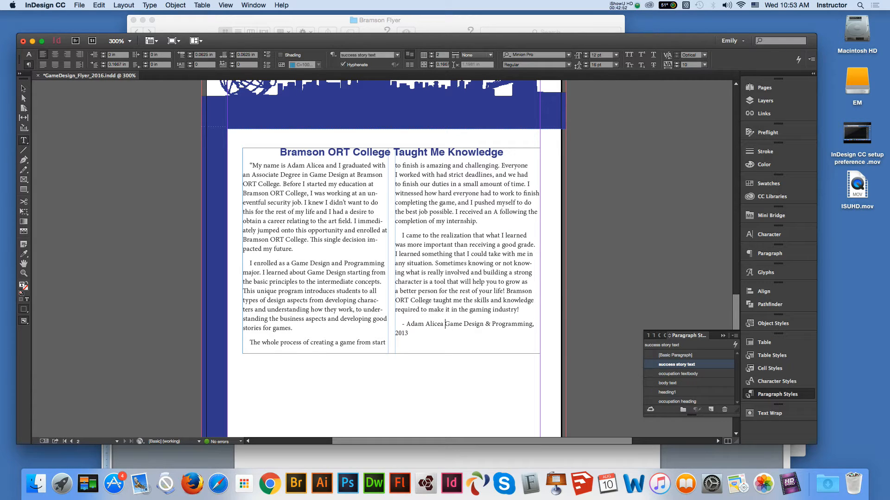
key(Return)
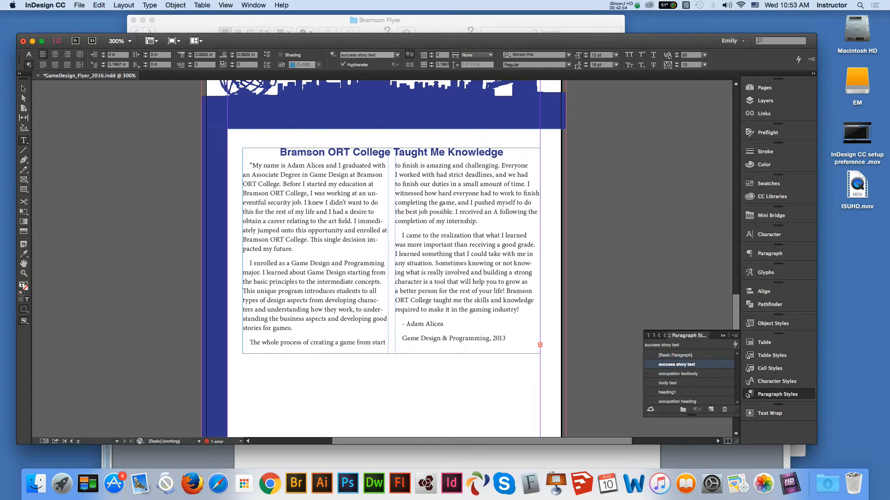
Delete the passage from "Sometimes knowing or not knowing" to "the rest of your life!" in the testimonial's last paragraph and deselect the text.
drag(435, 263, 508, 291)
key(BackSpace)
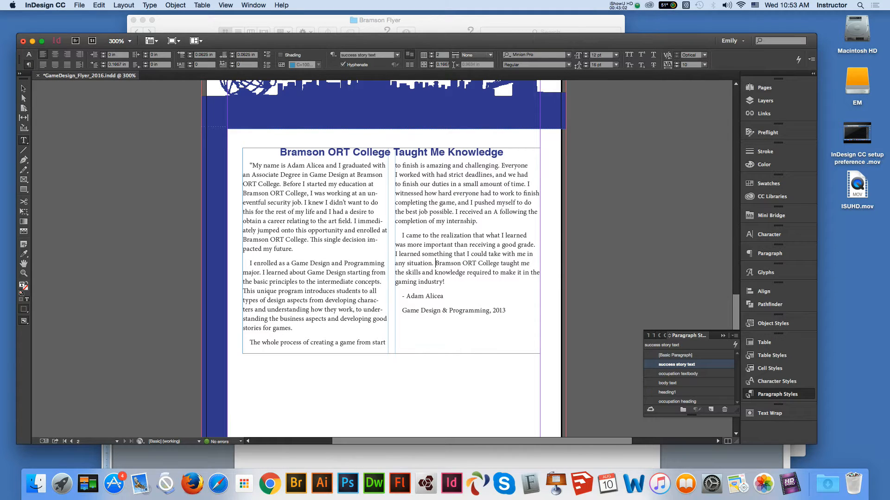
click(24, 89)
click(116, 185)
key(super+minus)
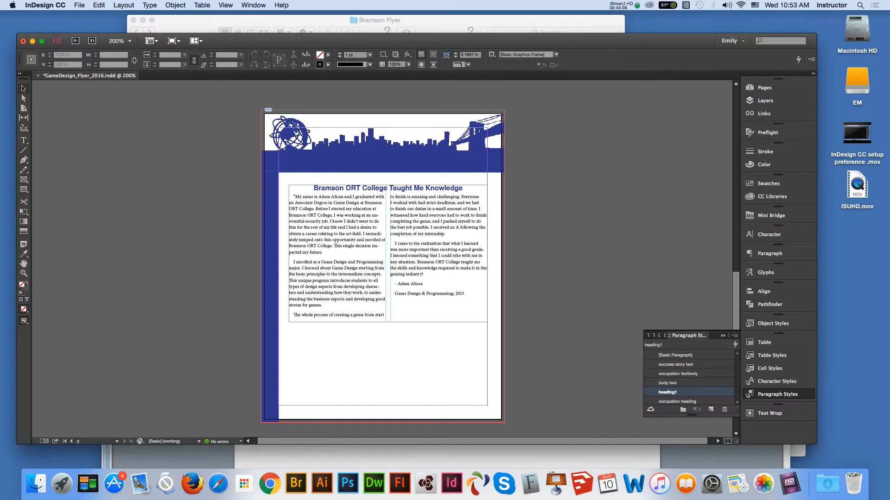
click(342, 246)
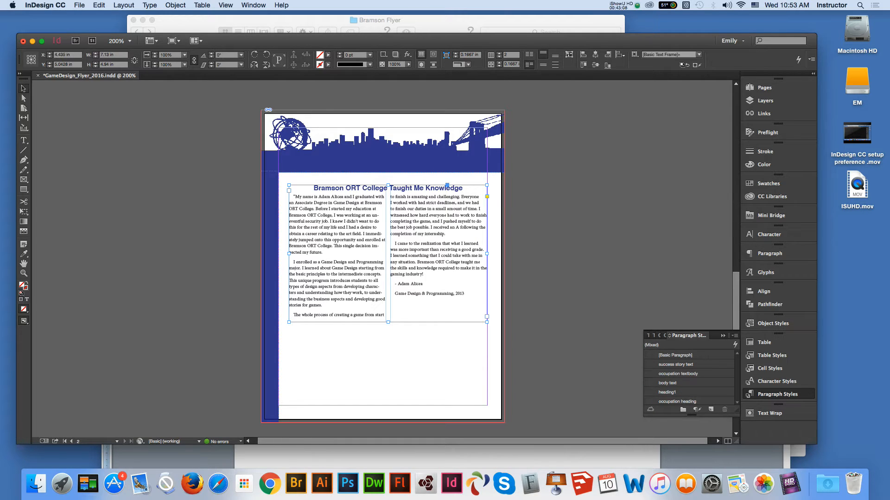
click(370, 64)
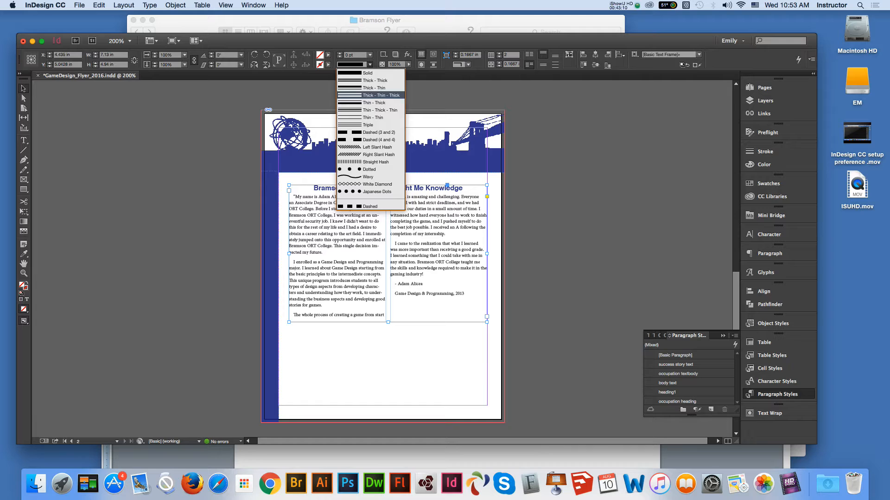
click(369, 56)
click(369, 55)
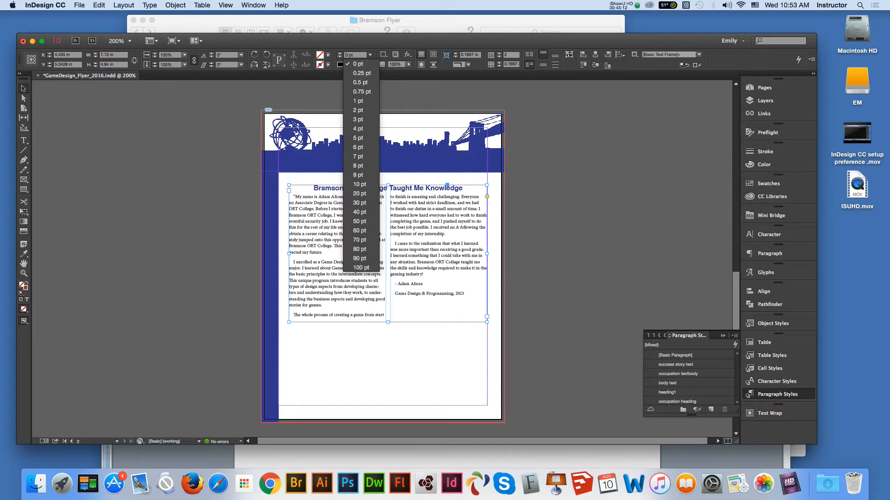
click(541, 309)
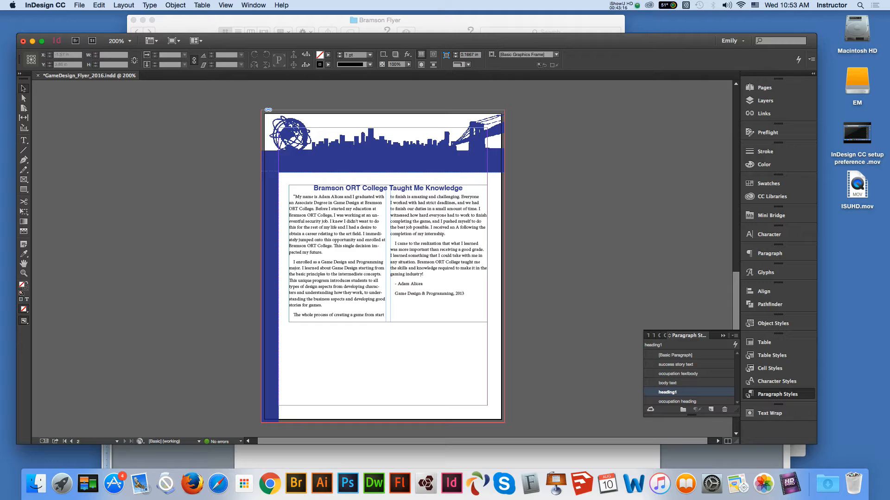
Save the flyer document.
click(80, 5)
click(88, 66)
Create a table with 6 body rows, 4 columns and 0 header rows, about 6.68 × 2.4 in, below the testimonial frame.
key(z)
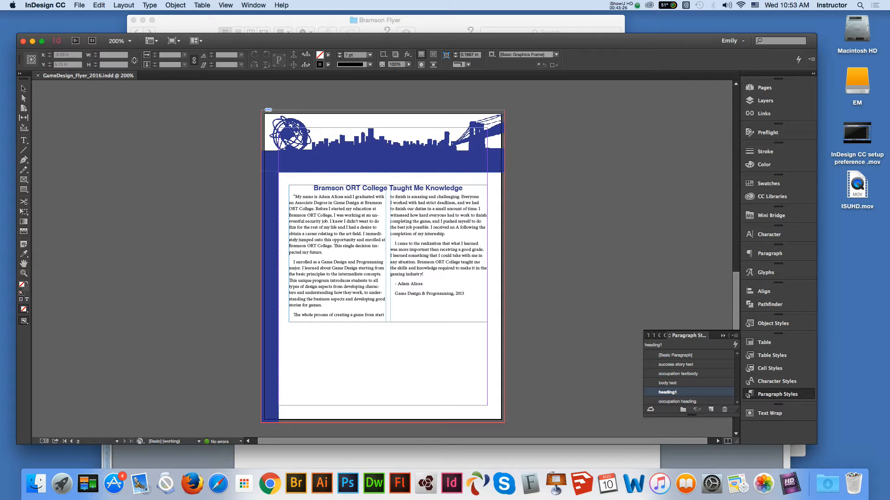
click(398, 342)
key(v)
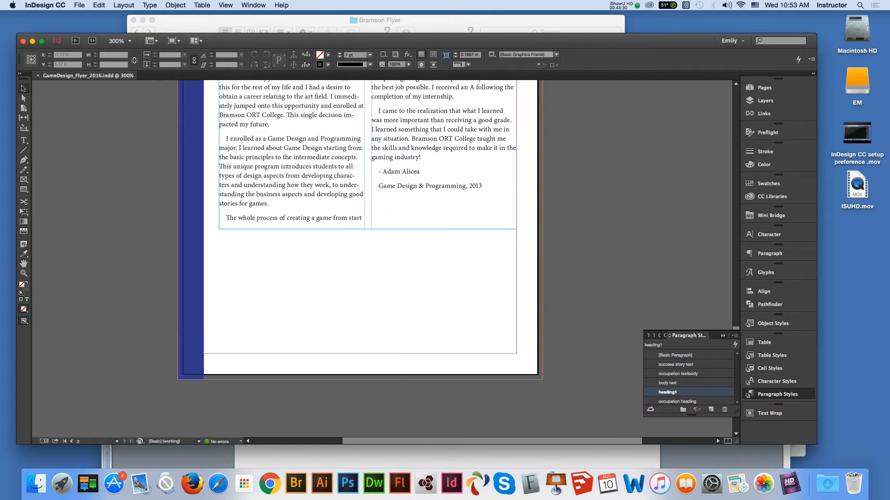
click(175, 5)
click(211, 16)
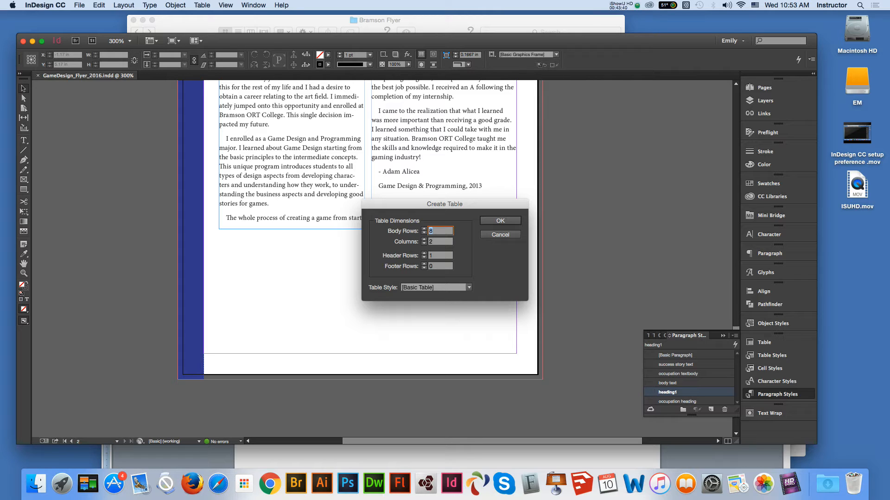
text(6)
key(Tab)
text(4)
key(Tab)
text(0)
key(Tab)
key(Return)
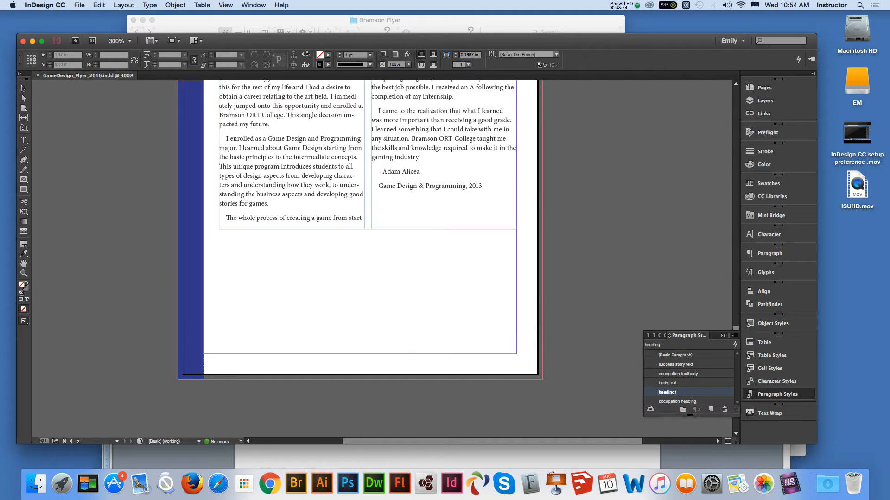
drag(225, 244, 503, 345)
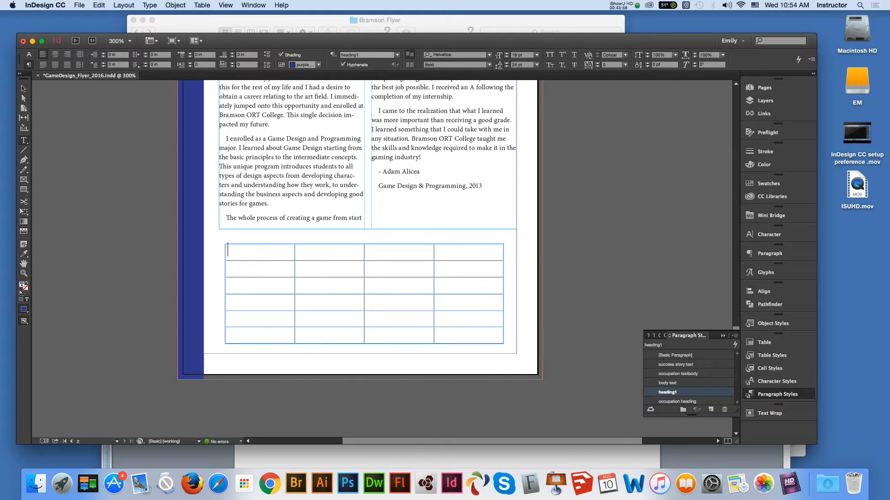
key(Escape)
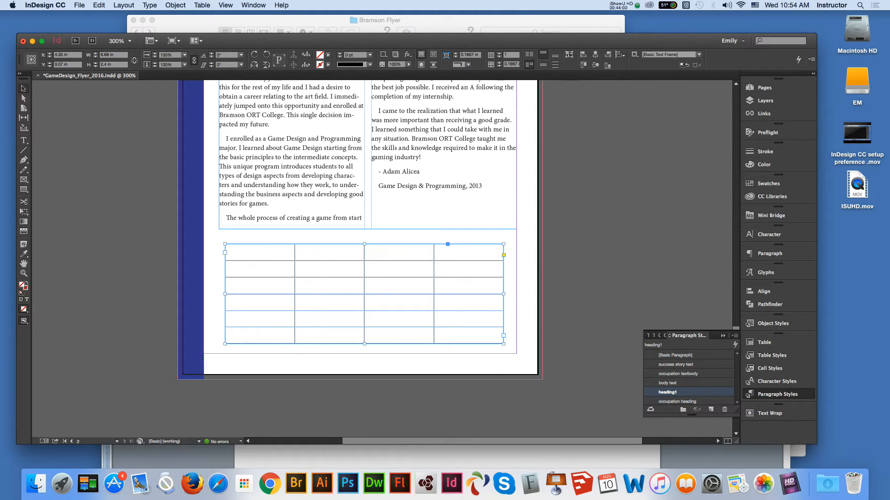
right_click(318, 190)
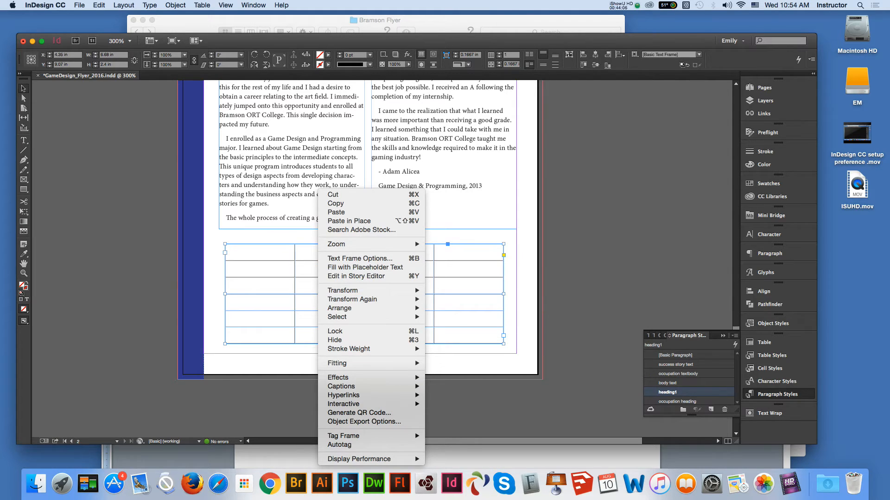
key(Escape)
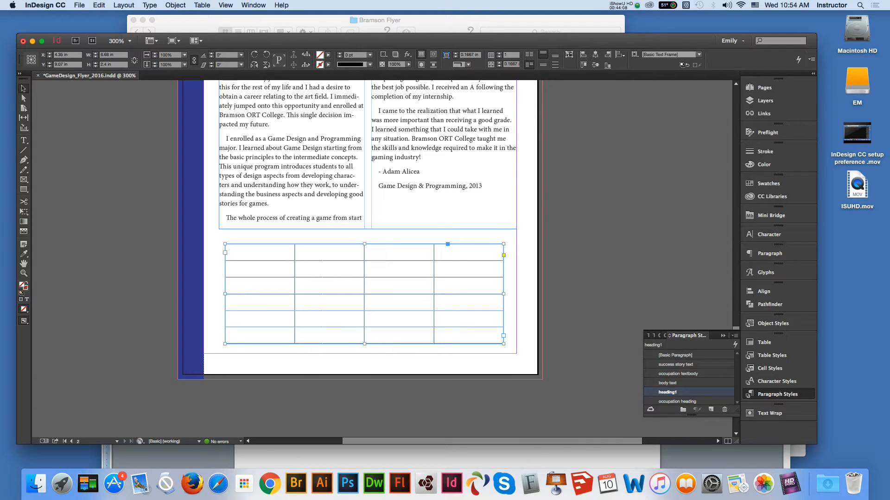
click(202, 6)
mouse_move(220, 48)
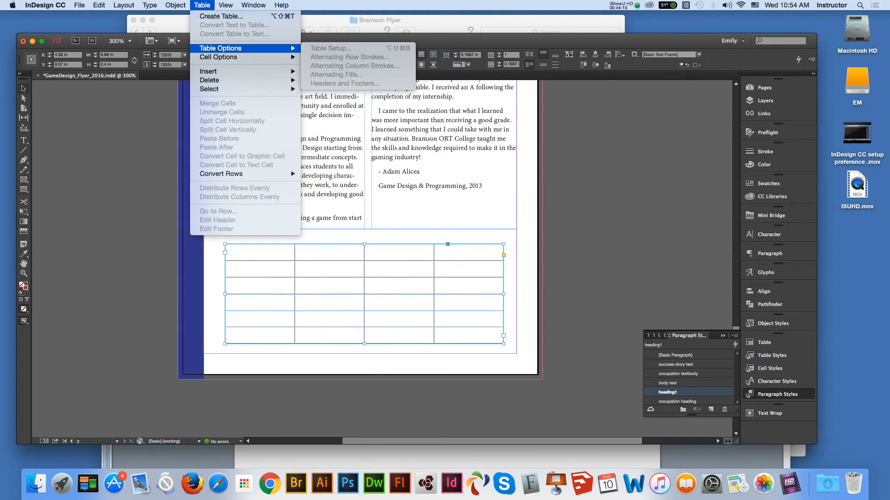
key(Escape)
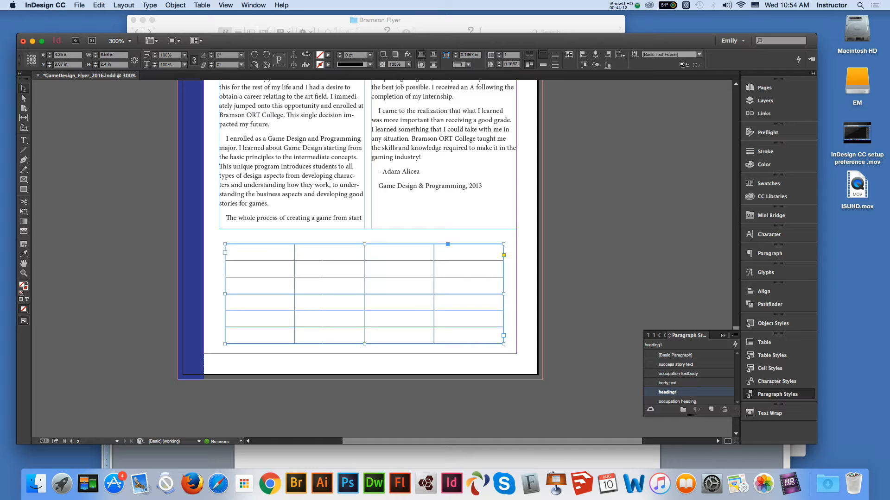
click(116, 185)
click(244, 255)
click(202, 5)
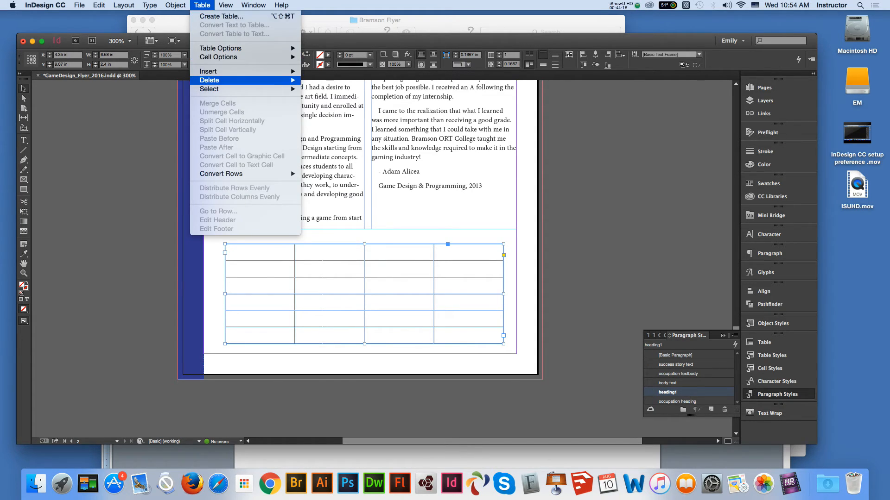
Widen the table's first column slightly and narrow its second column by moving their borders with the Type tool.
click(23, 140)
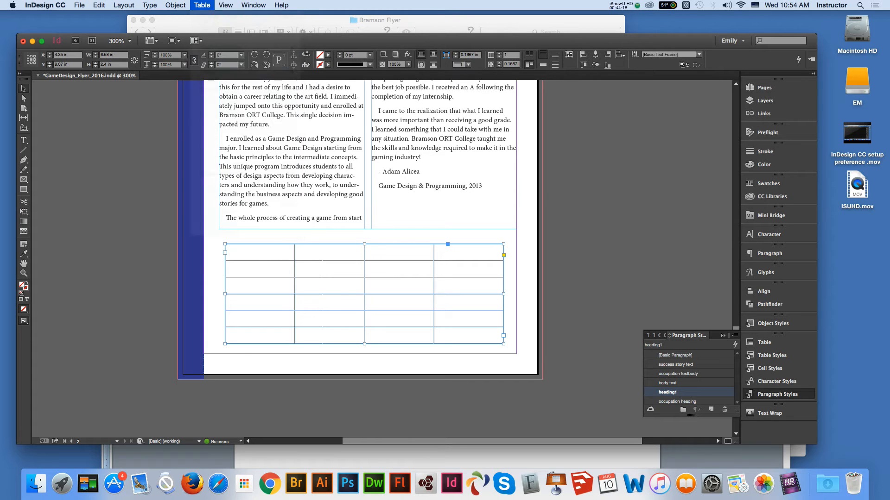
click(24, 140)
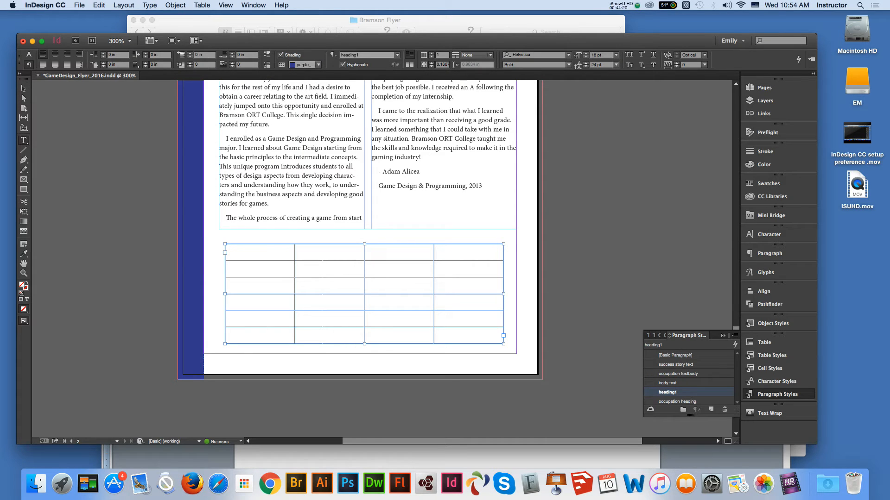
drag(295, 302, 301, 303)
drag(370, 302, 360, 302)
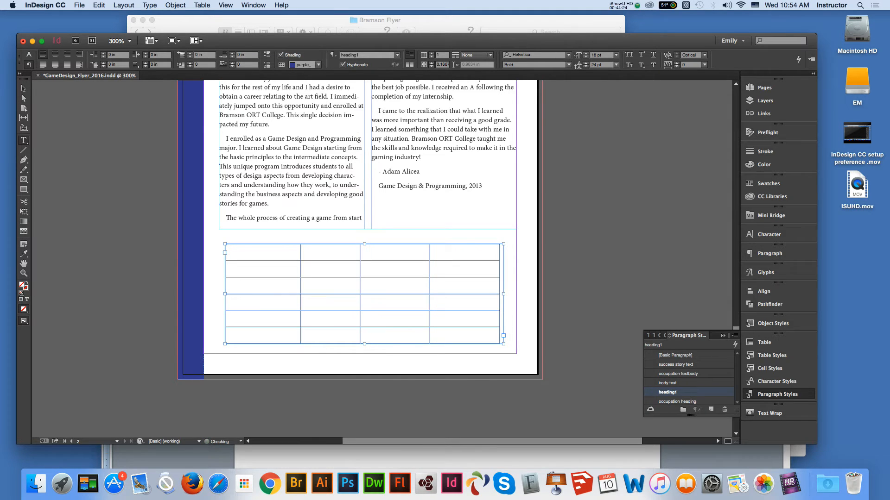
Narrow the table's second column to about 0.86 in and make the last column narrower as well.
click(330, 244)
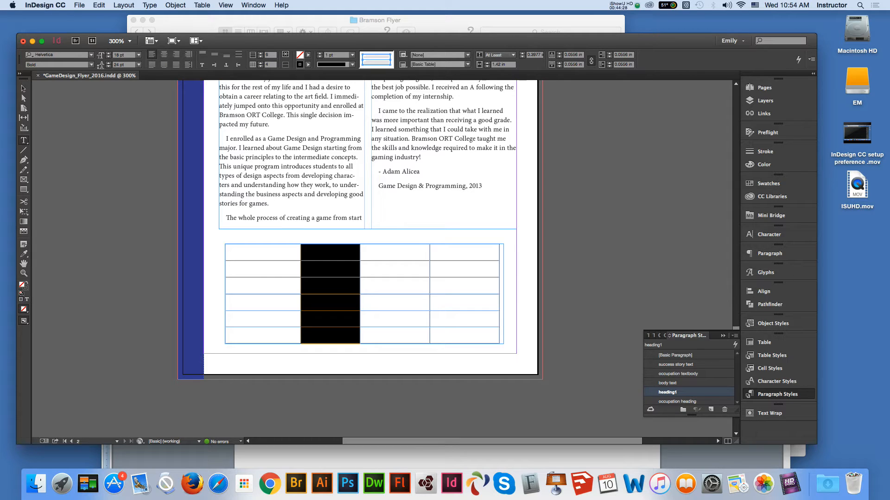
drag(360, 285, 337, 286)
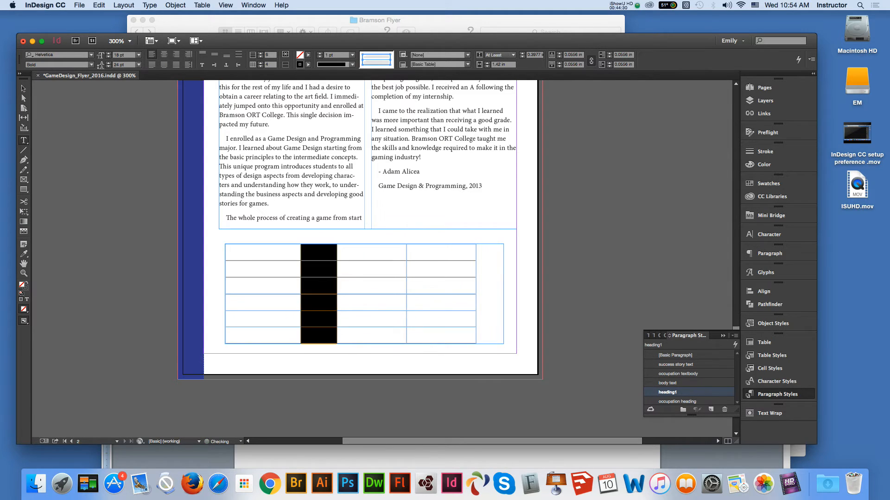
drag(476, 286, 437, 287)
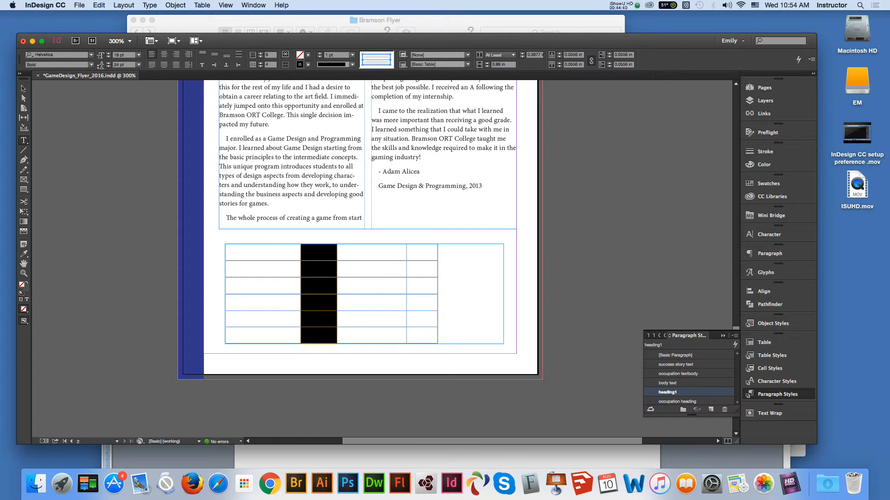
Widen the third column considerably and resize the last column so the table spans the full width of its frame.
click(23, 89)
click(116, 185)
click(392, 303)
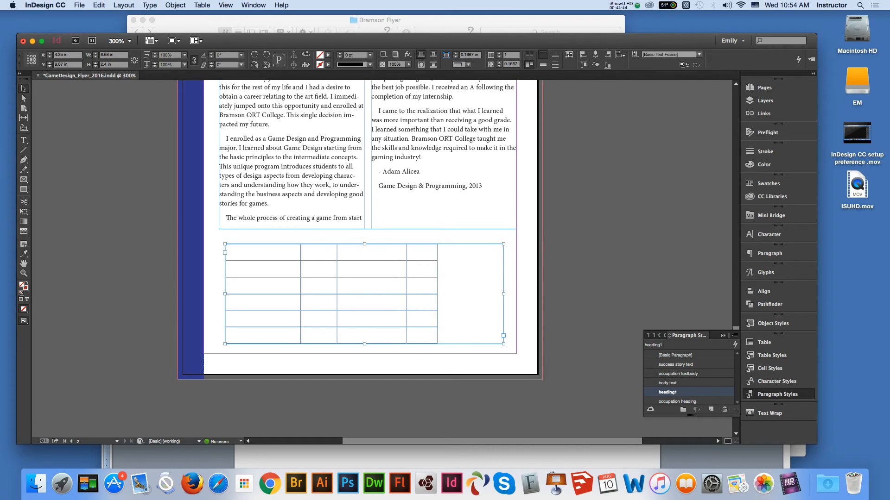
double_click(392, 302)
drag(438, 302, 503, 302)
drag(406, 302, 427, 302)
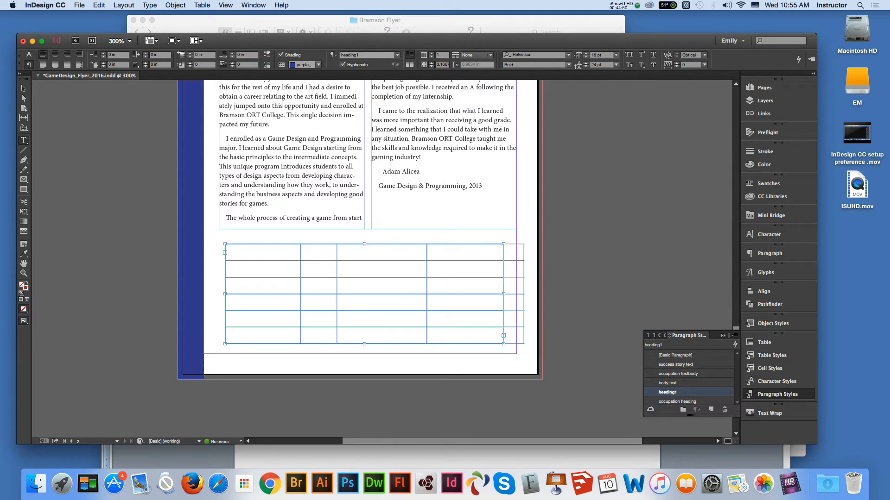
drag(427, 303, 461, 302)
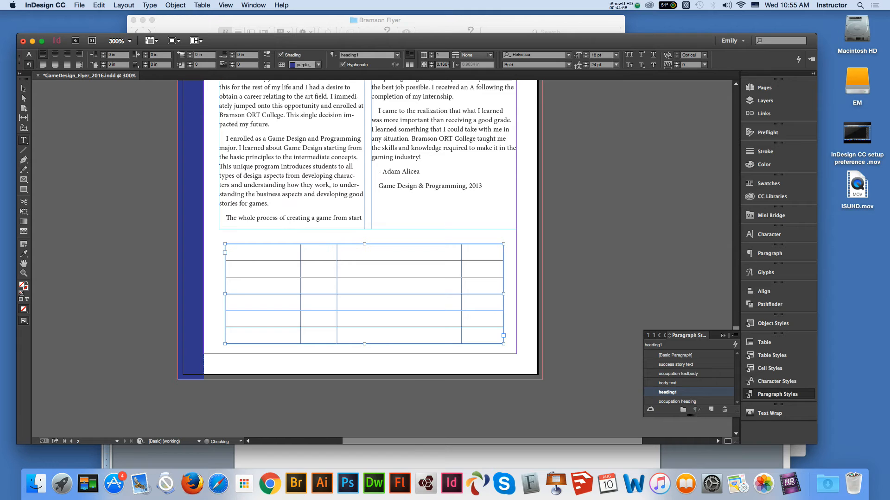
Give the table an alternating fill on every other row, with purple_bar at 10% tint for the first row of each pair.
click(319, 244)
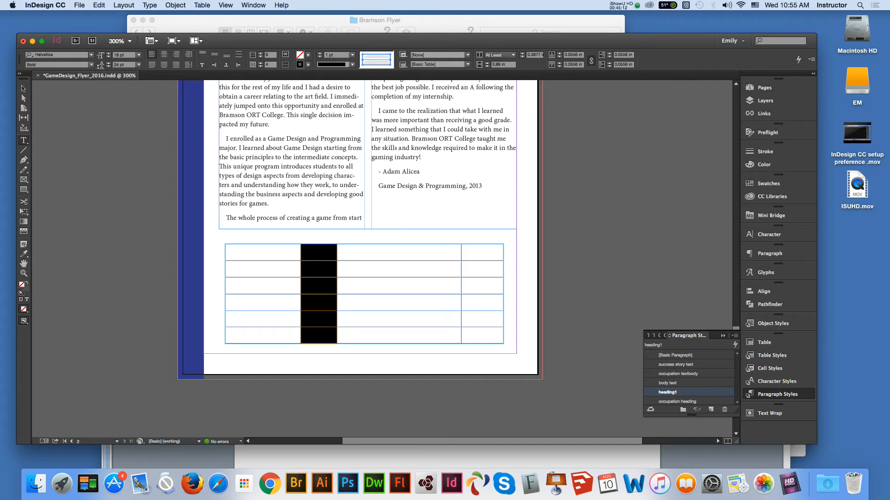
click(202, 5)
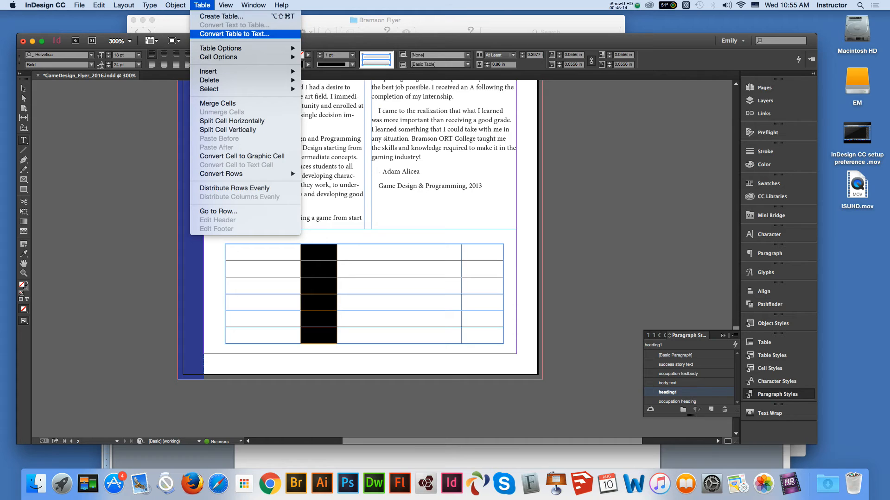
mouse_move(221, 49)
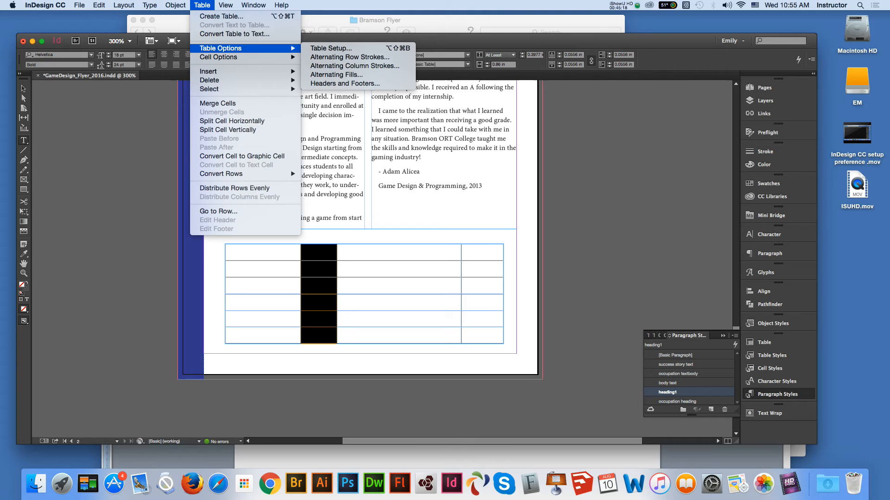
click(337, 74)
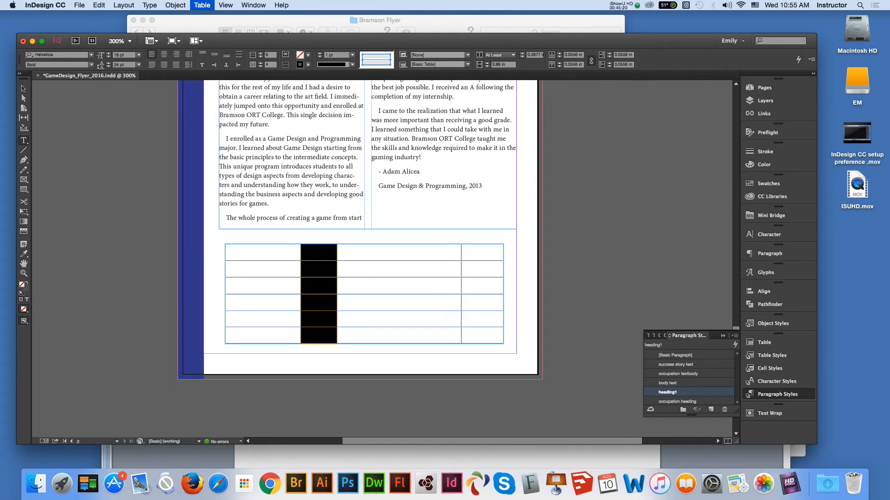
drag(445, 139, 498, 139)
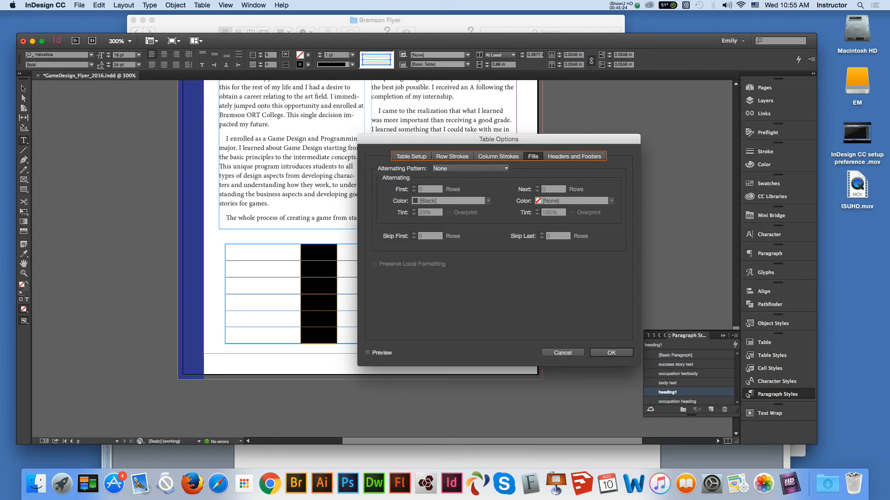
click(471, 169)
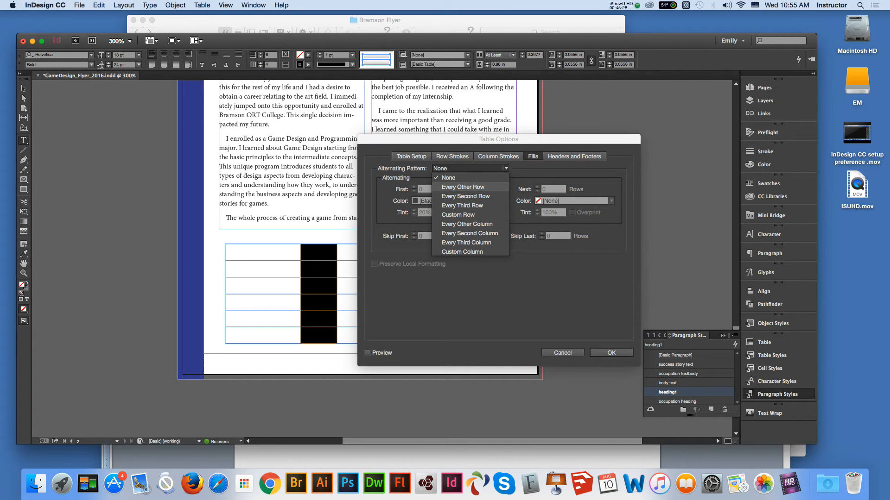
click(463, 187)
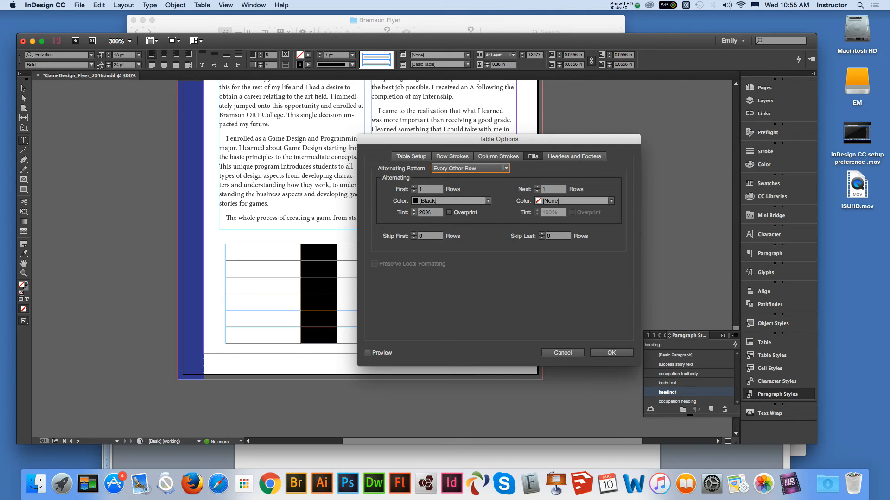
click(488, 200)
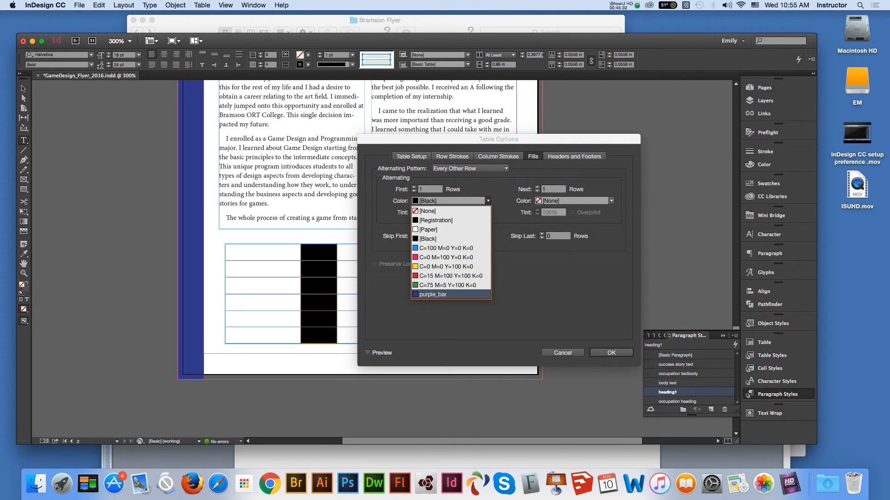
click(432, 295)
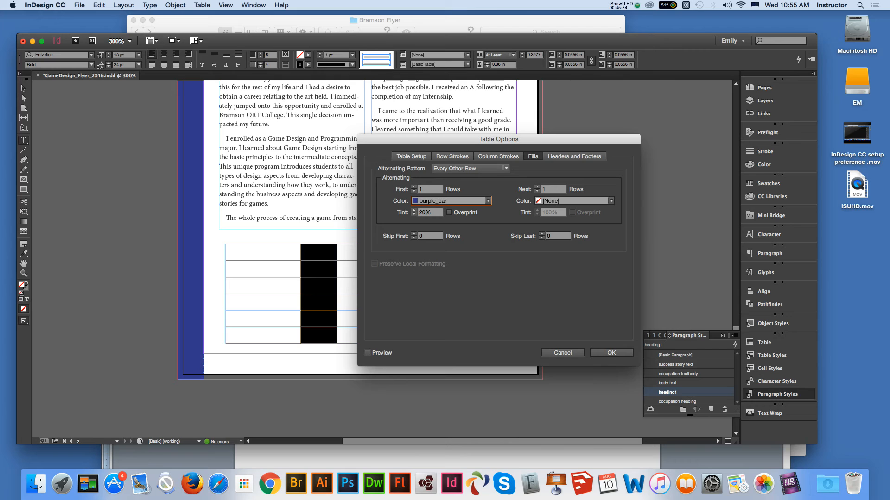
key(Tab)
key(Tab)
Set the next alternating rows' fill to purple_bar with a 60% tint.
click(611, 201)
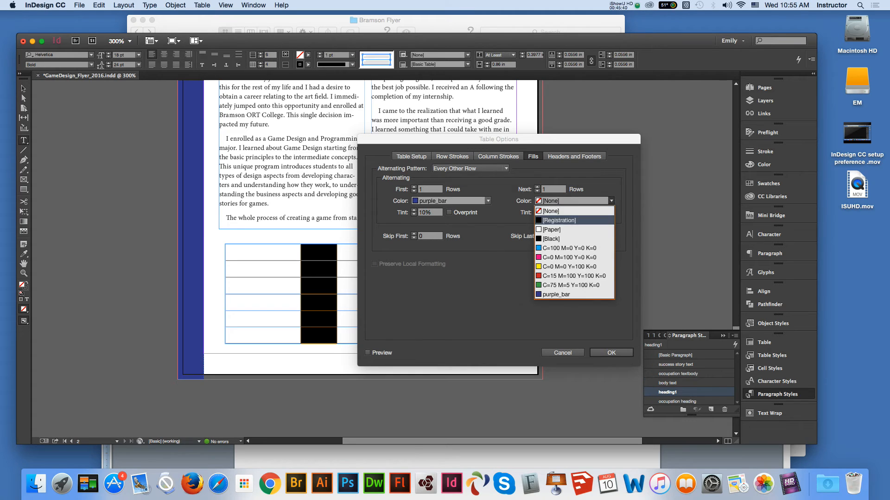
key(Return)
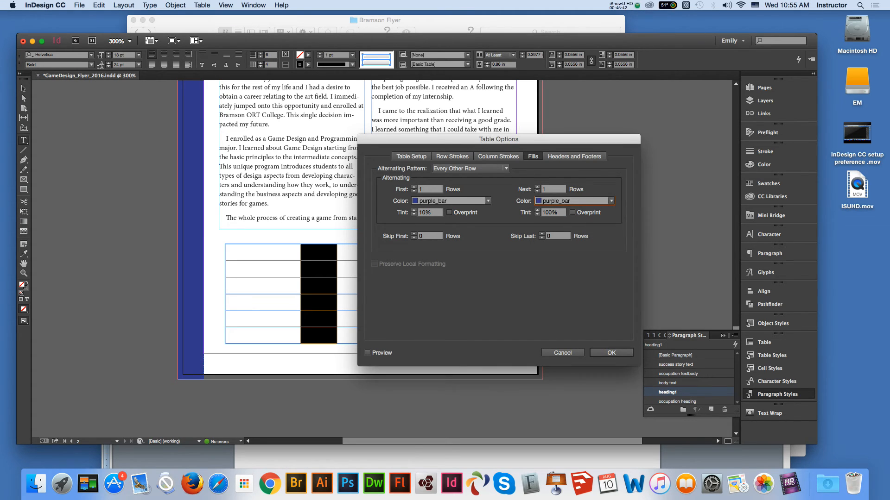
key(Tab)
text(60)
Check the column and row stroke patterns, keep the row strokes at None, and apply the table options.
click(498, 156)
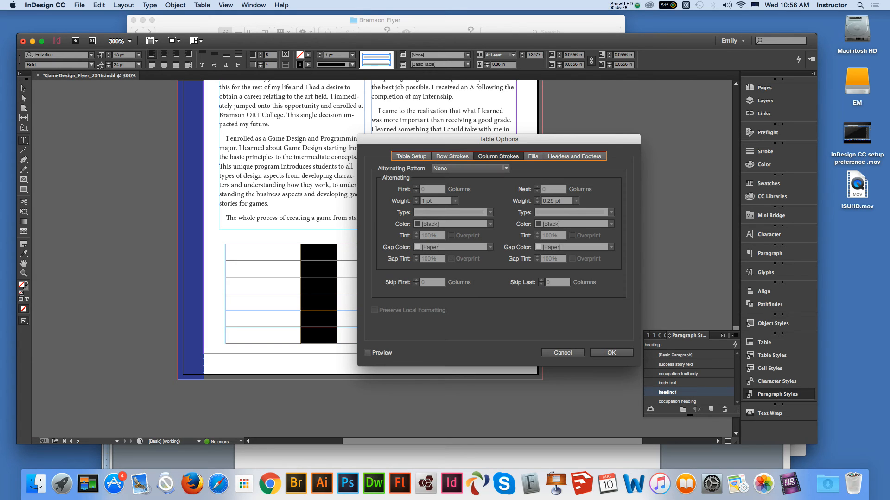
click(452, 157)
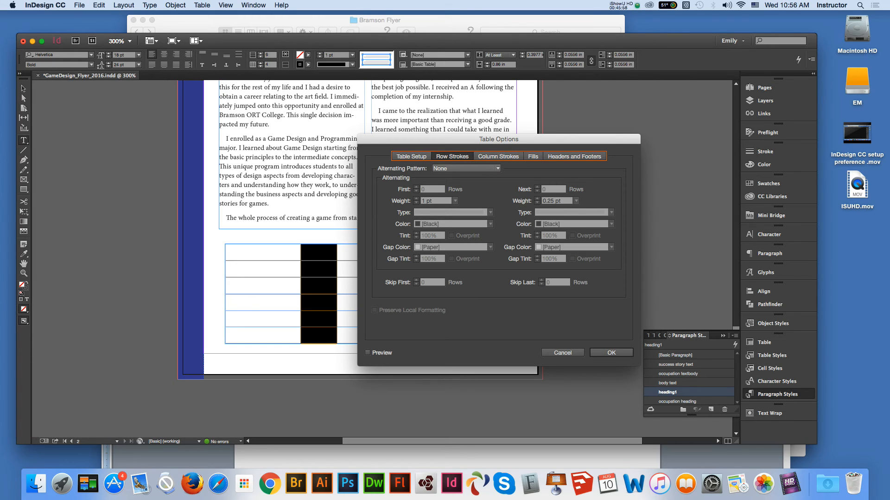
click(466, 168)
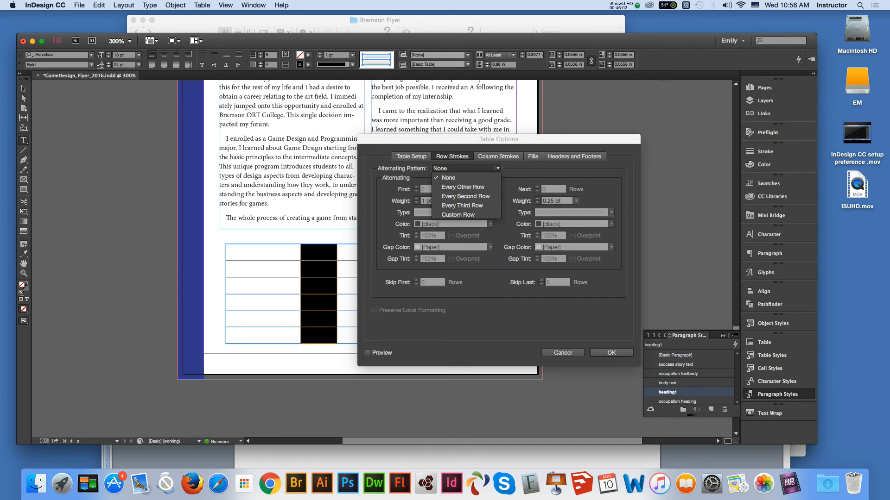
key(Escape)
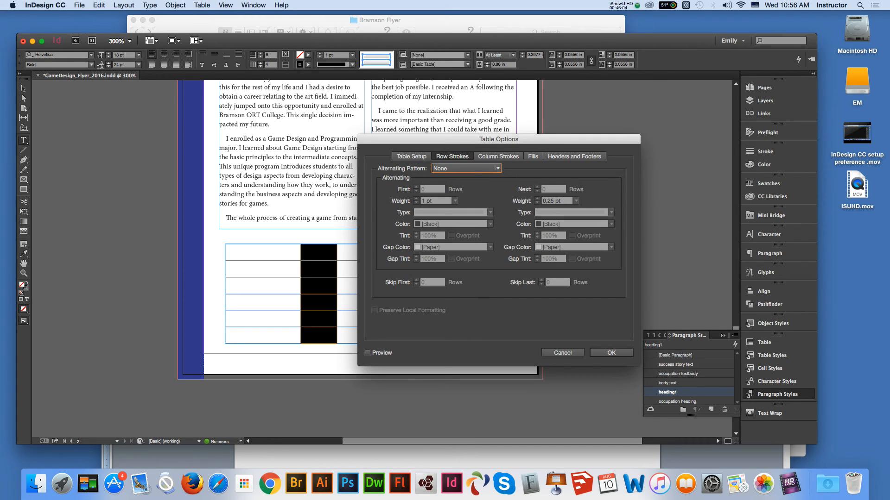
click(367, 353)
click(610, 353)
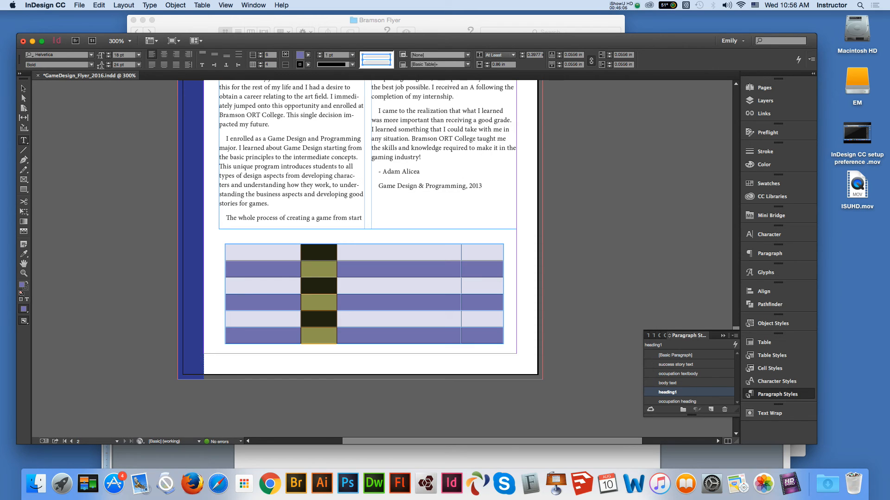
Deselect the table with the Selection tool and save the flyer document.
click(24, 89)
click(103, 148)
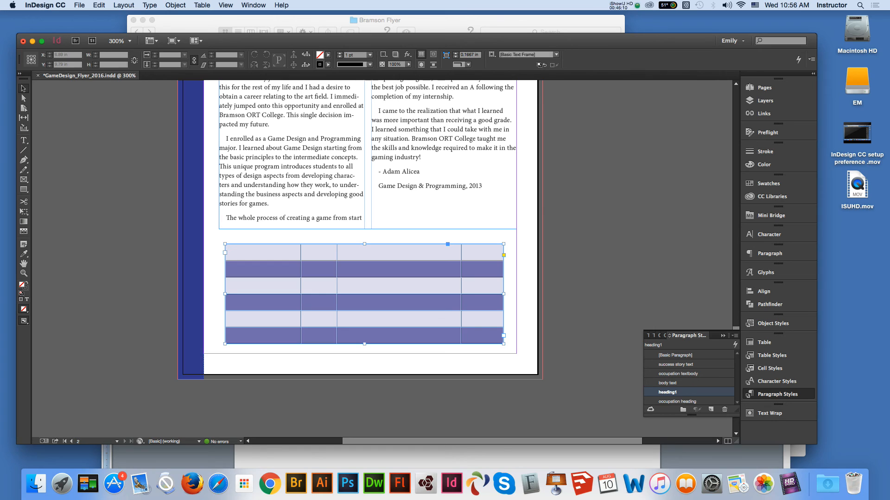
click(448, 244)
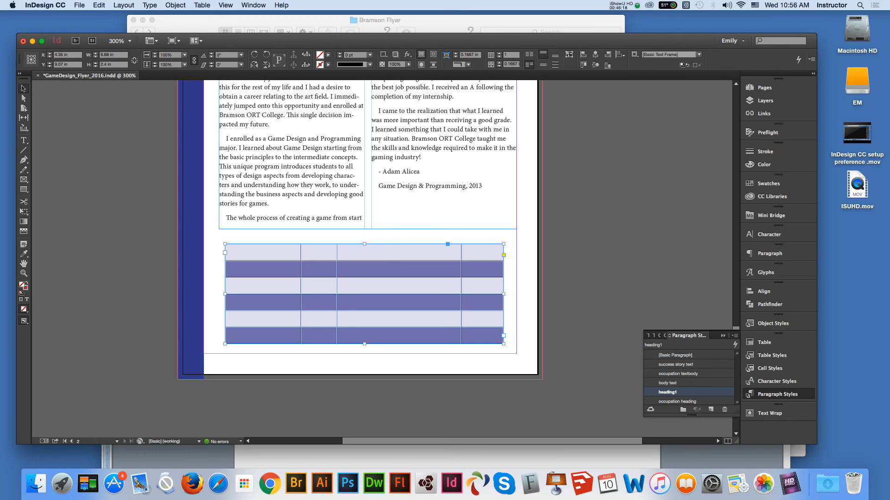
click(593, 278)
click(79, 5)
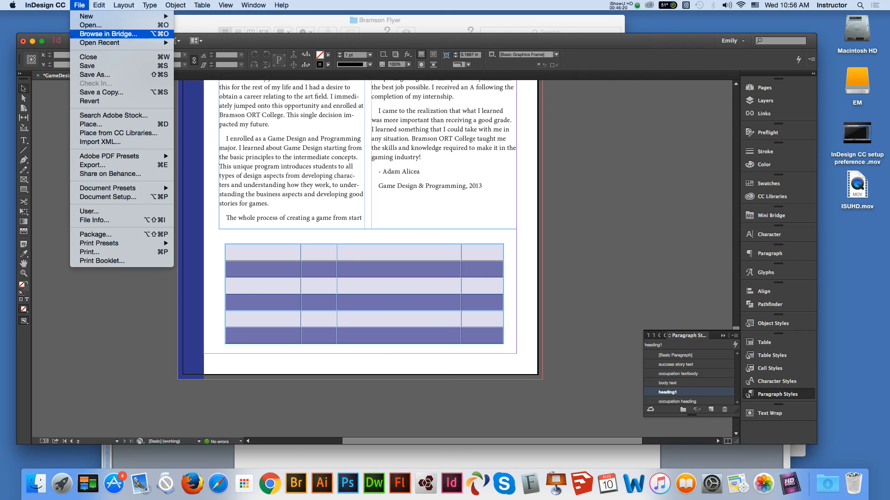
click(87, 66)
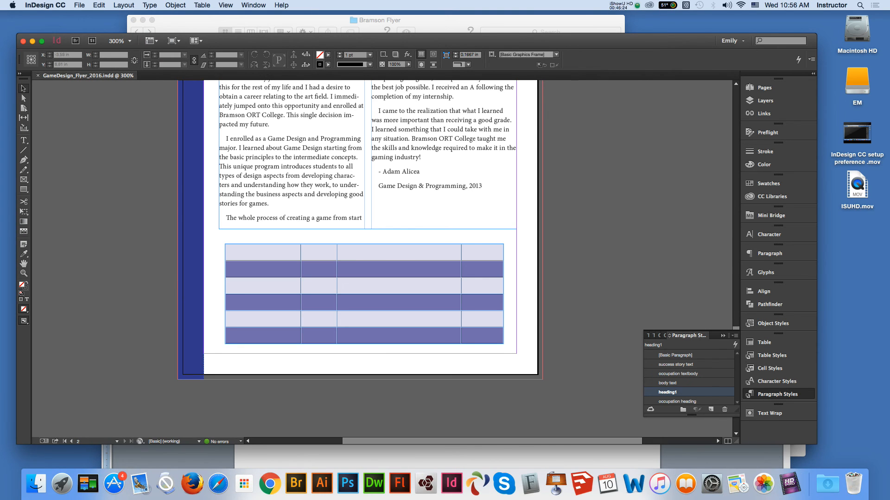
scroll(366, 259, up, 10)
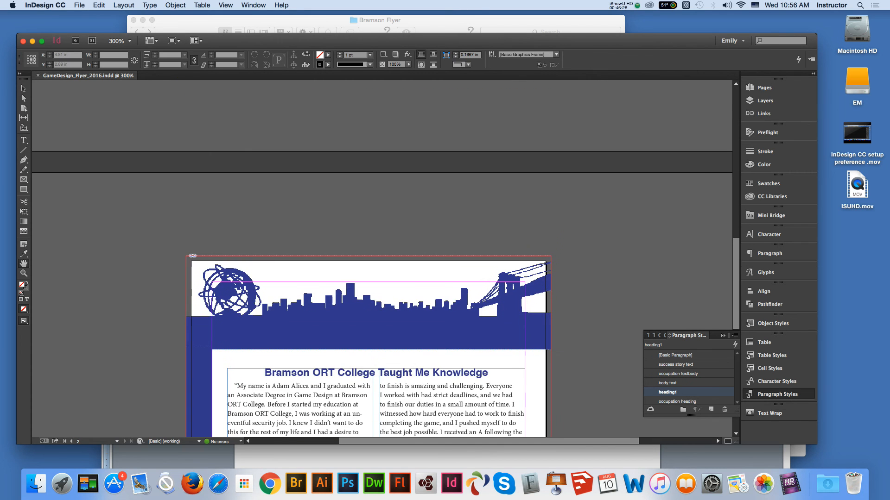
scroll(366, 259, up, 10)
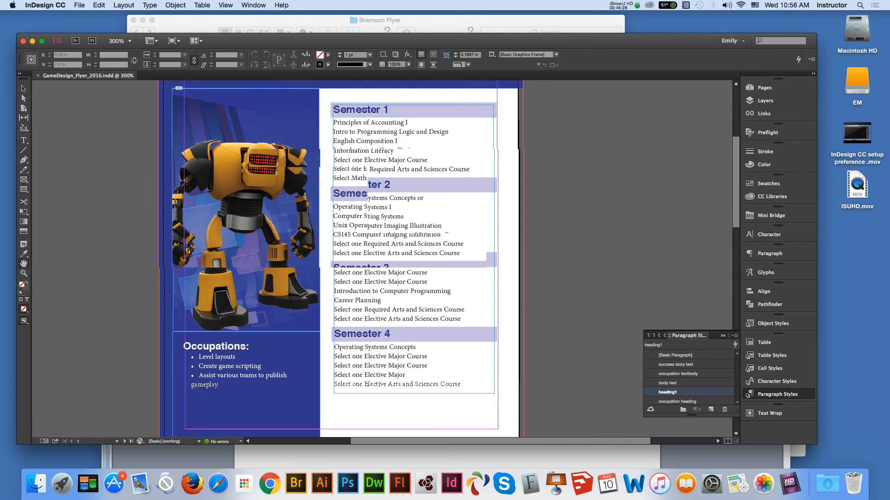
scroll(366, 259, down, 10)
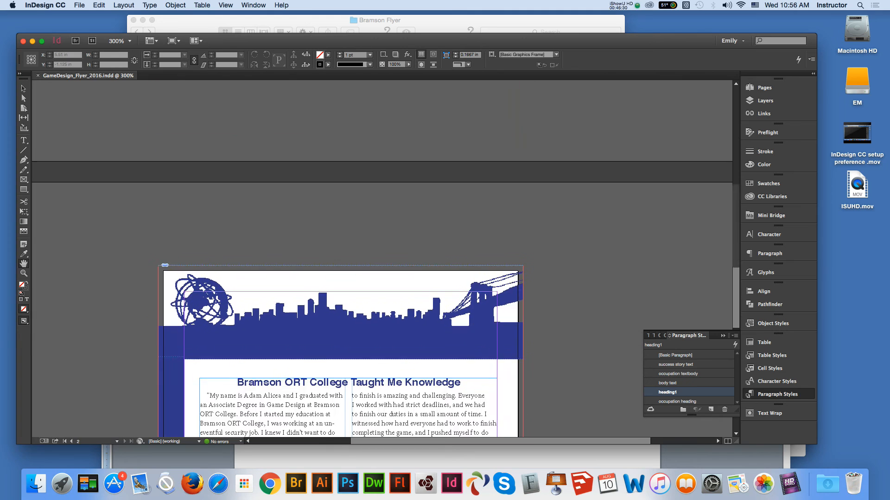
drag(393, 224, 395, 214)
click(790, 484)
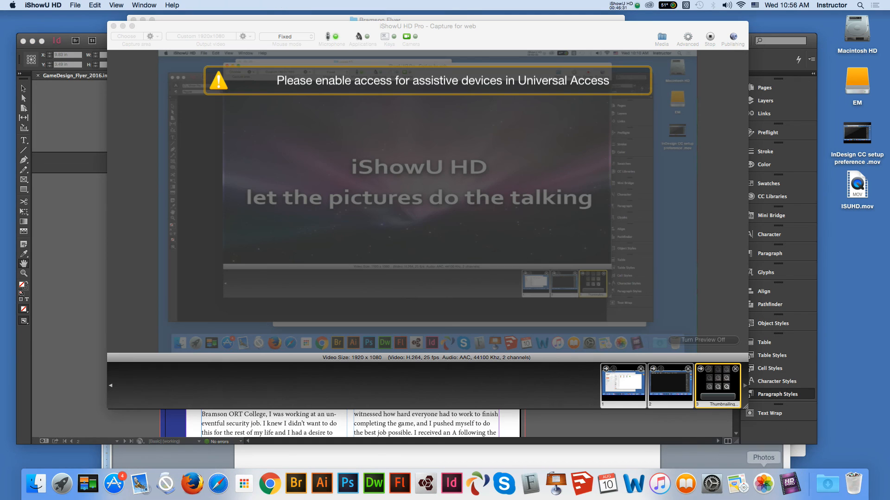